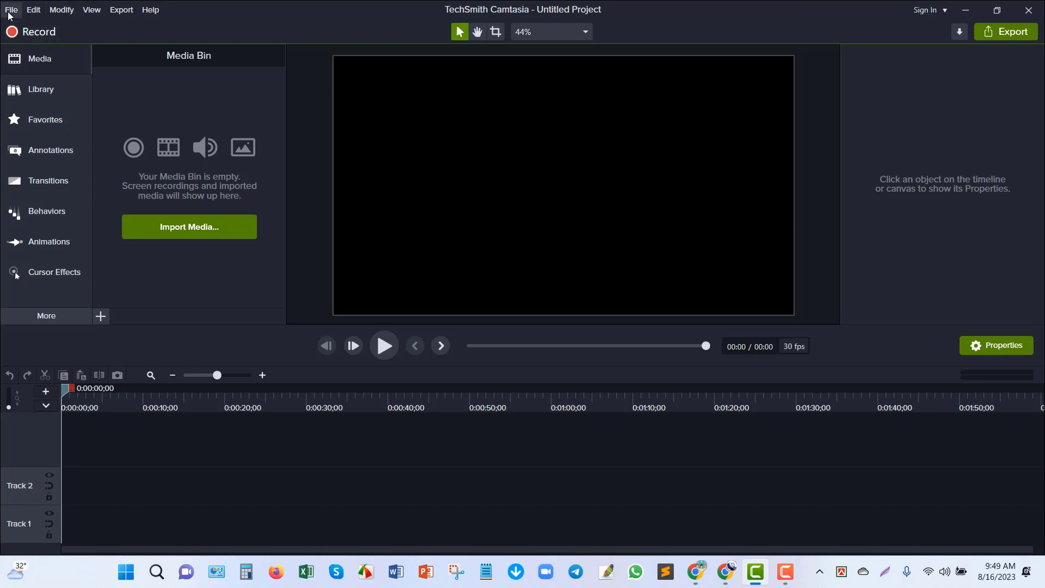
# Open the template manager for new projects to view the available templates, and close it without creating a project
pyautogui.click(10, 10)
pyautogui.click(11, 10)
pyautogui.click(12, 11)
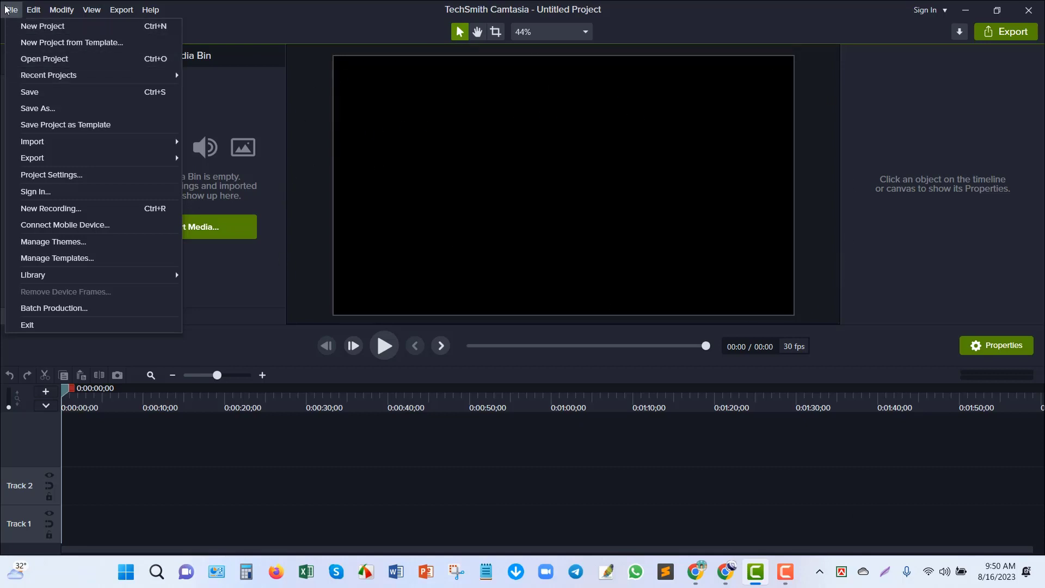
pyautogui.moveTo(34, 10)
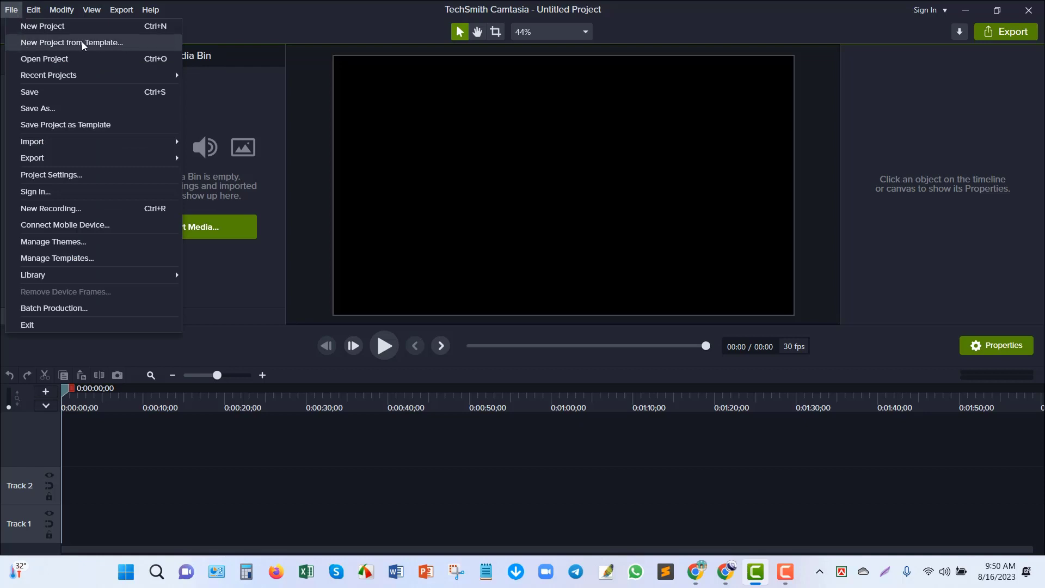
pyautogui.click(126, 42)
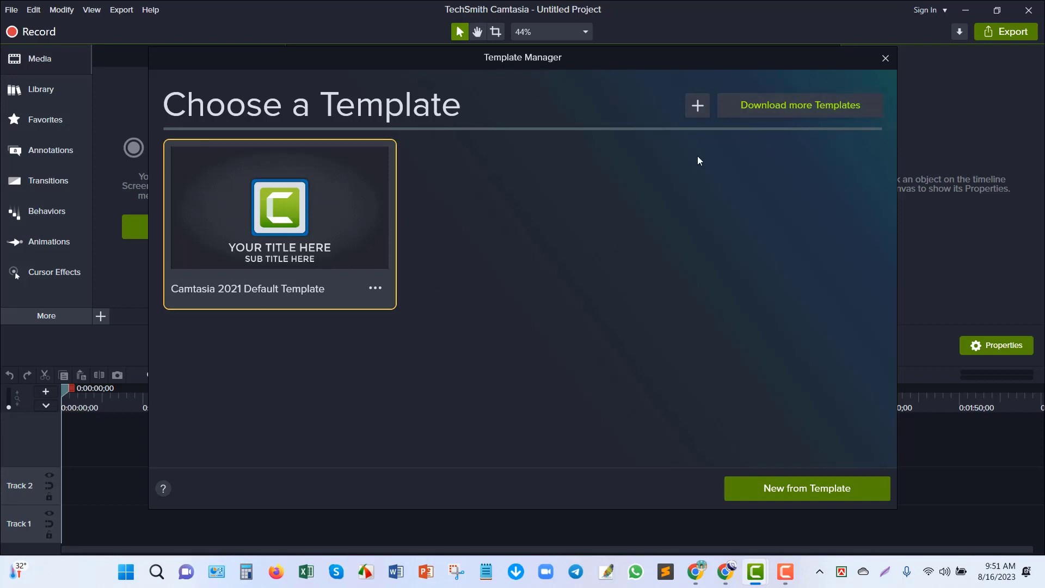
pyautogui.click(885, 58)
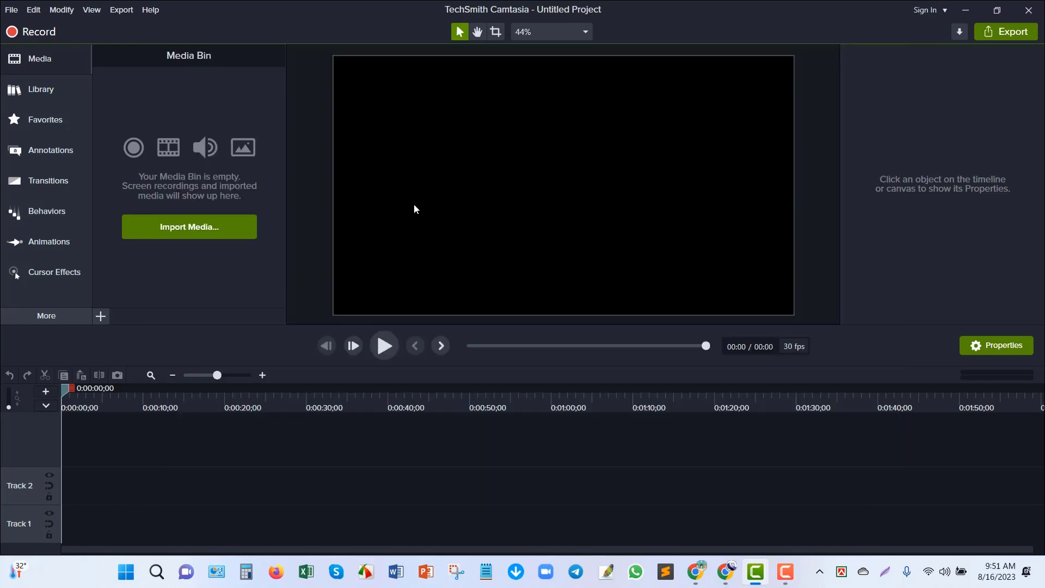
# Open the existing project "How To Do Niche Site or domain name Keyword Researcher.tscproj" from its project folder
pyautogui.click(10, 12)
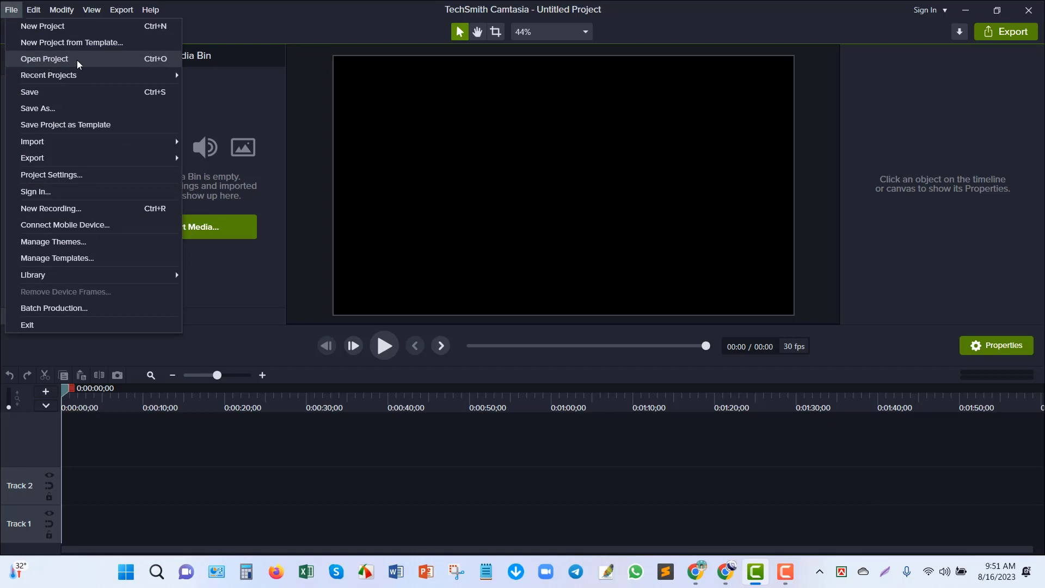
pyautogui.click(118, 59)
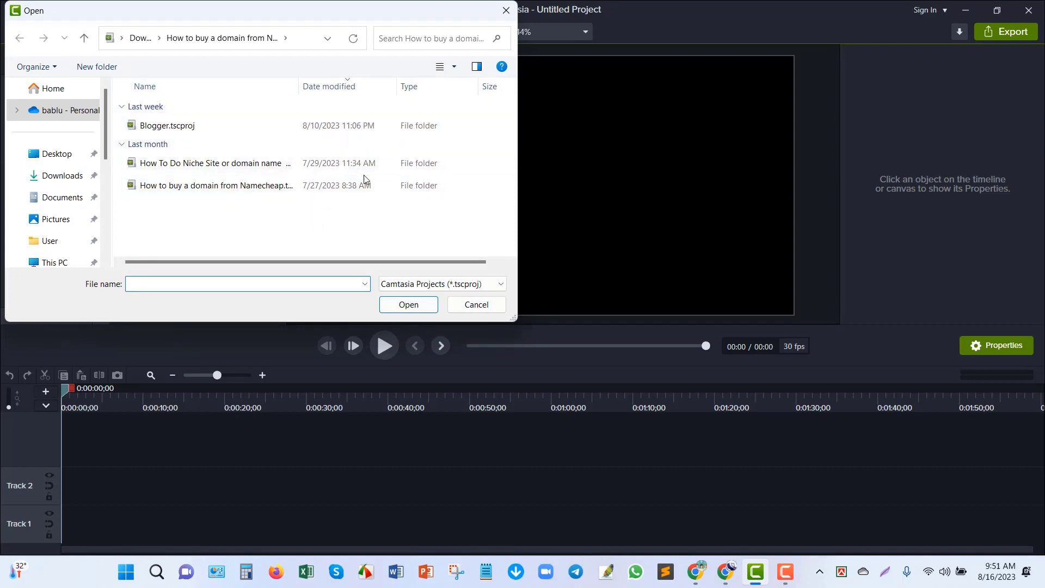
pyautogui.click(183, 164)
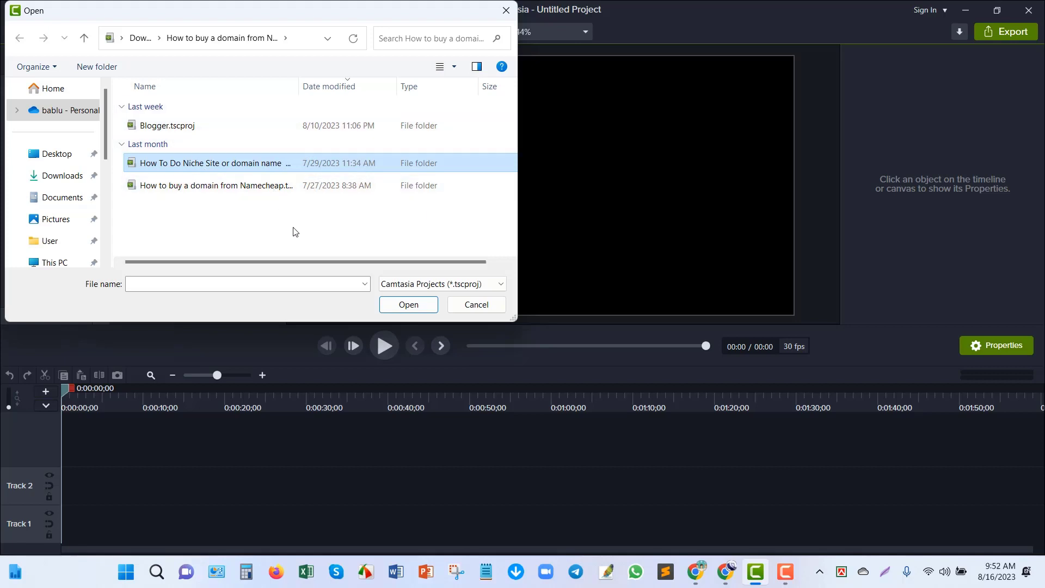
pyautogui.click(169, 163)
pyautogui.press('Escape')
pyautogui.click(415, 307)
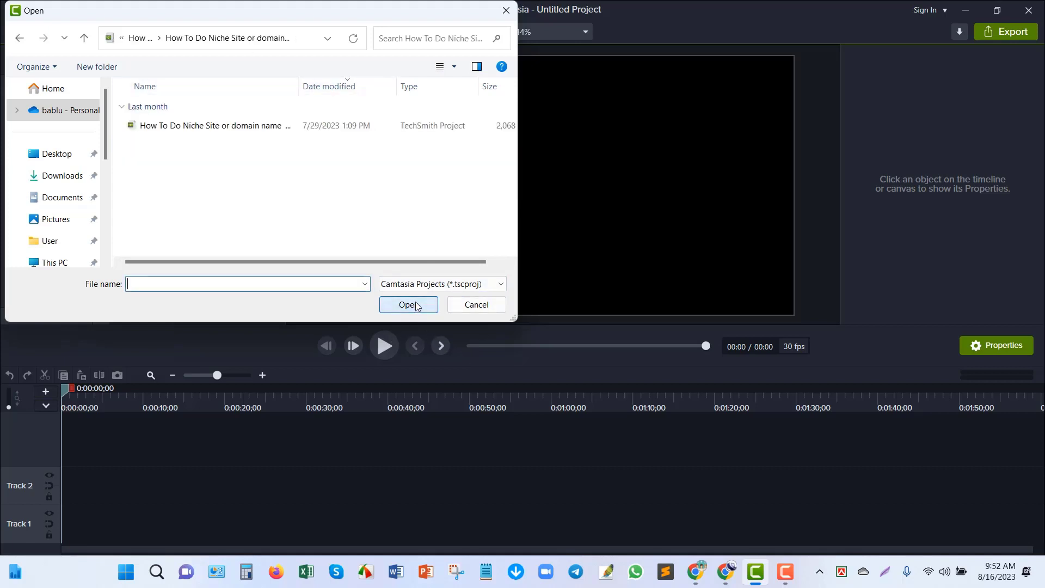
pyautogui.click(180, 125)
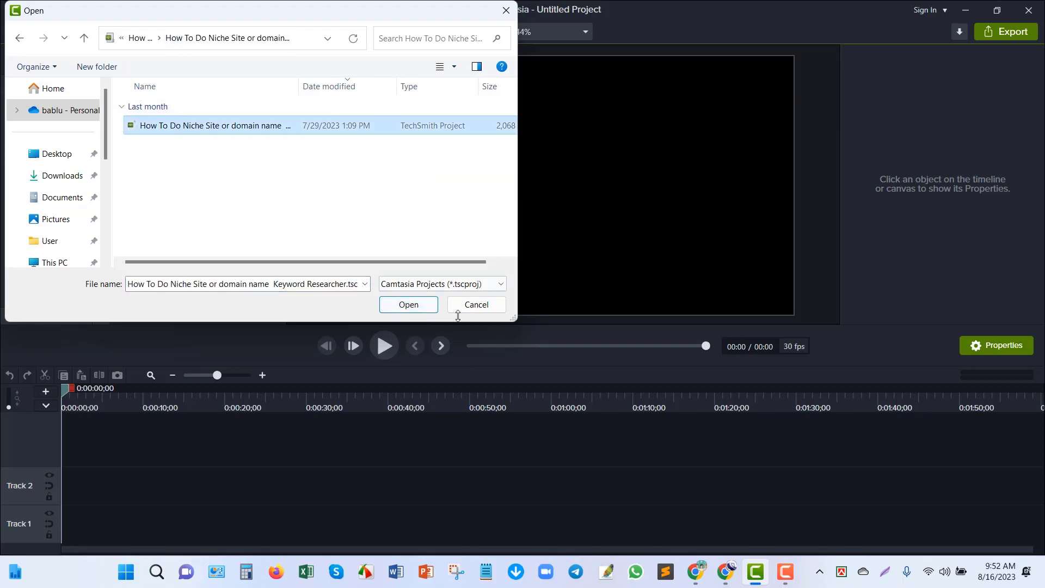
pyautogui.click(424, 306)
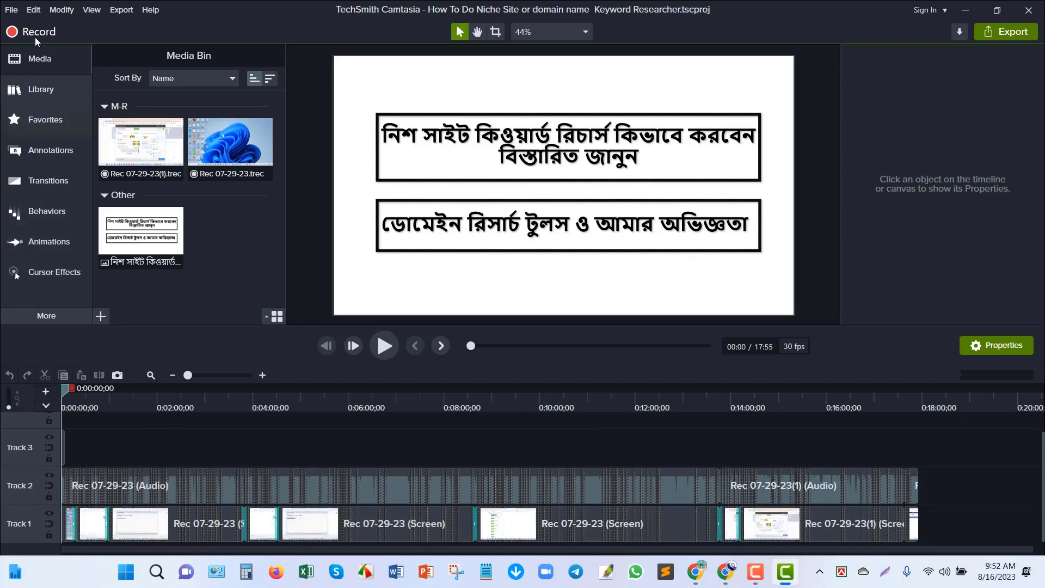
pyautogui.click(11, 10)
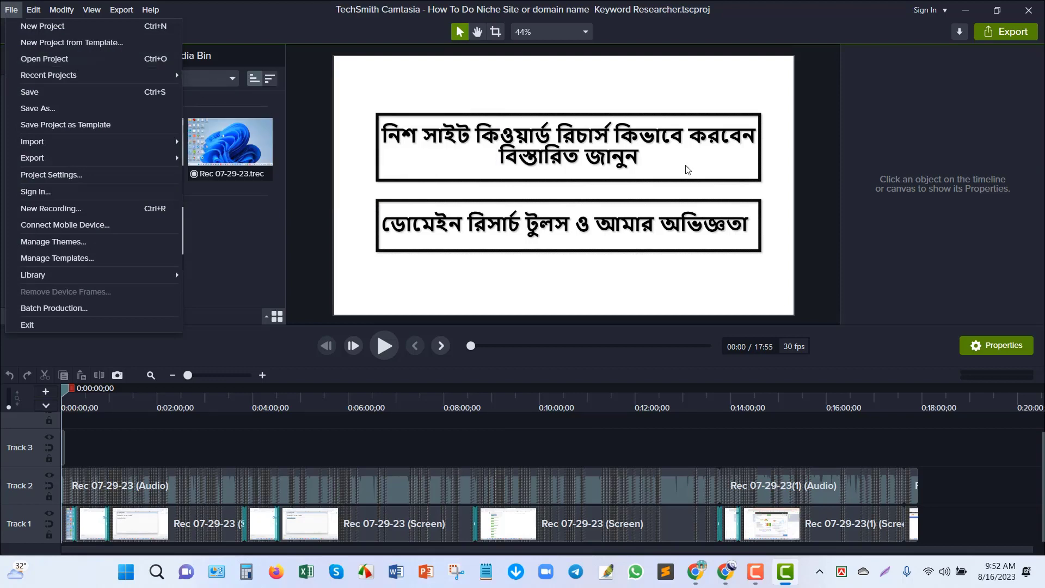
pyautogui.click(576, 304)
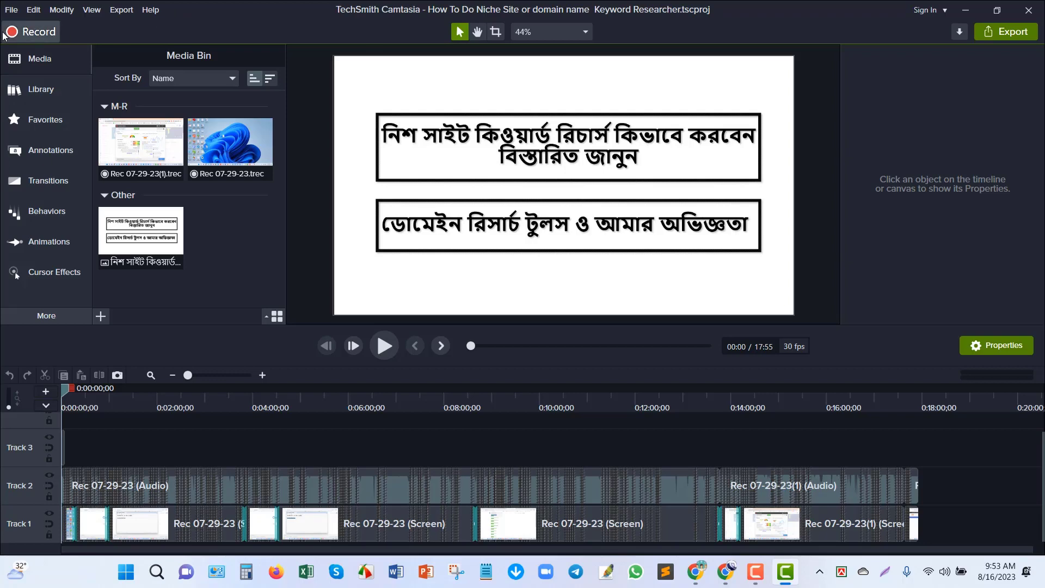
pyautogui.click(11, 10)
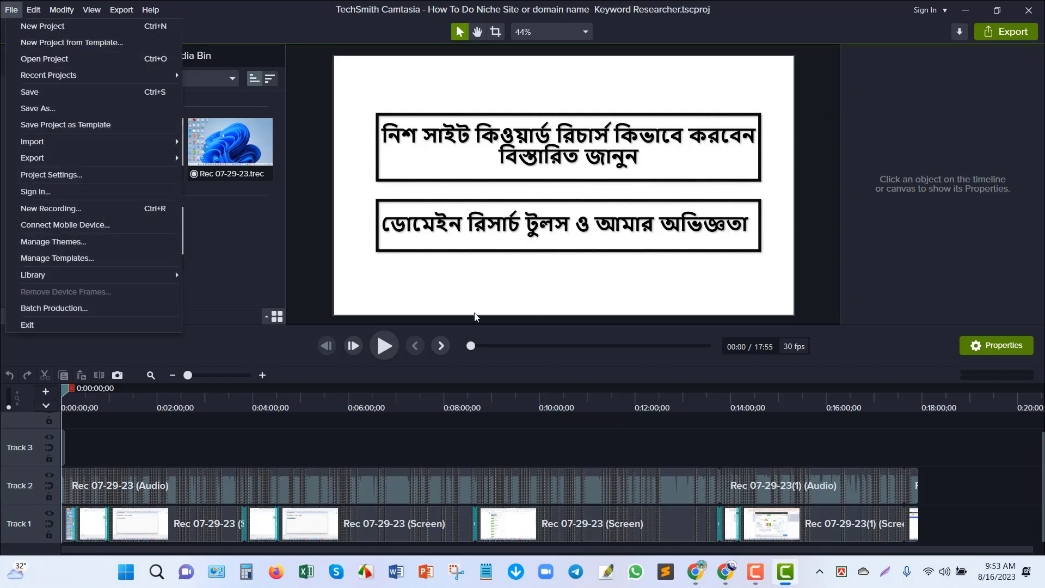
pyautogui.click(246, 218)
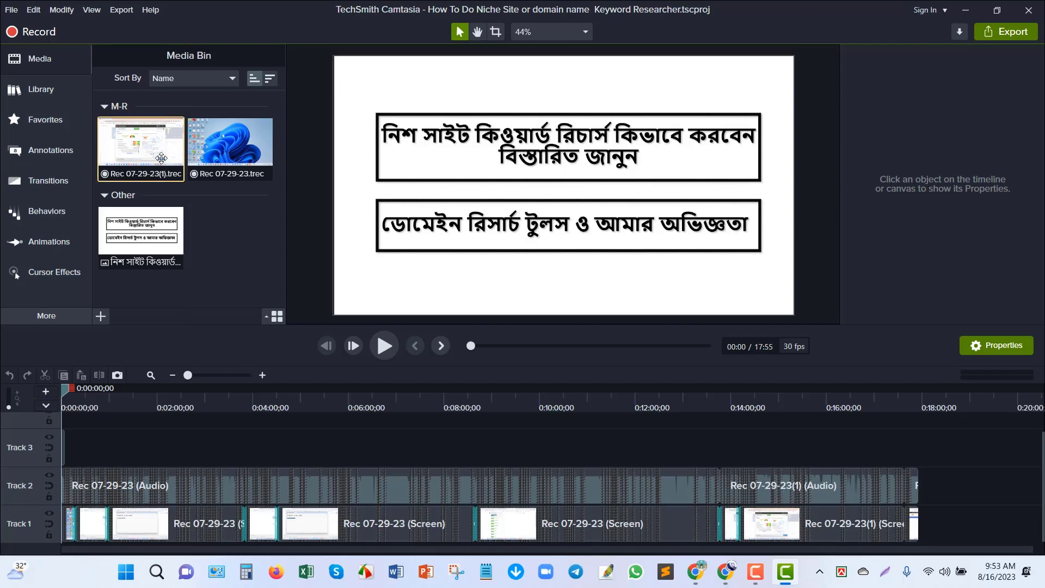
# Try to delete the recording Rec 07-29-23(1).trec from the Media Bin
pyautogui.press('Delete')
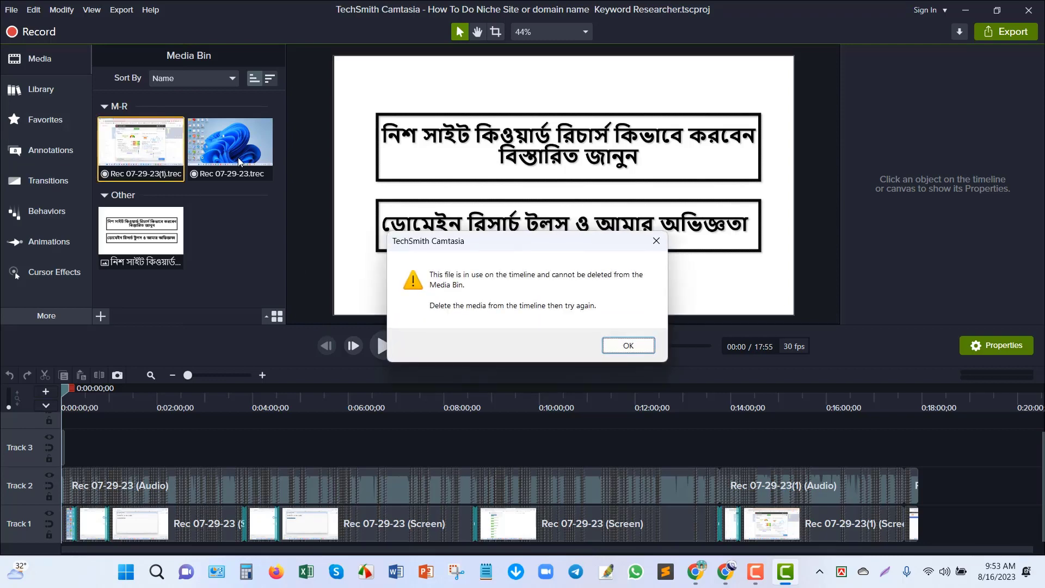
pyautogui.click(625, 343)
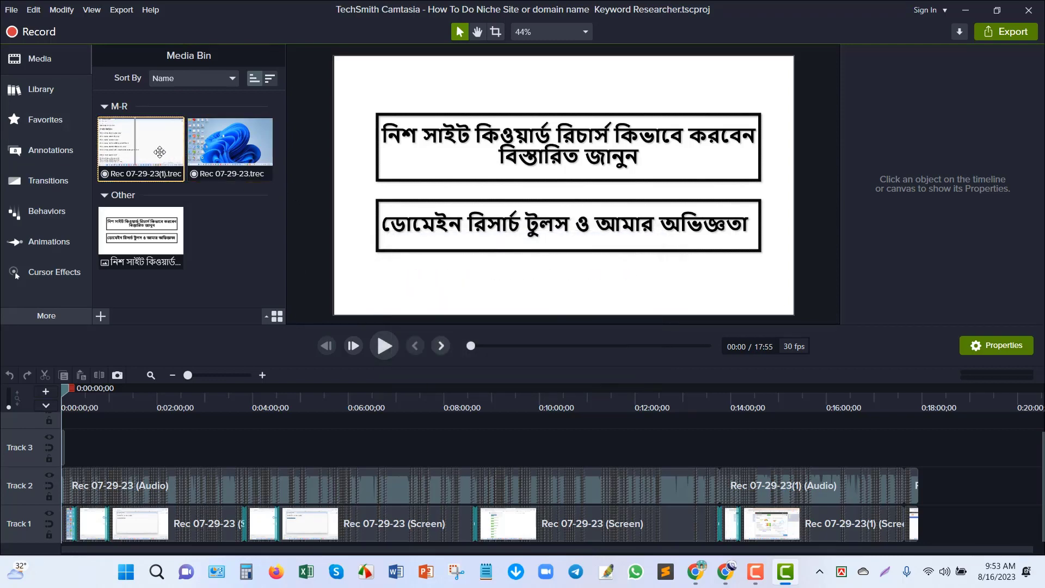
pyautogui.press('Delete')
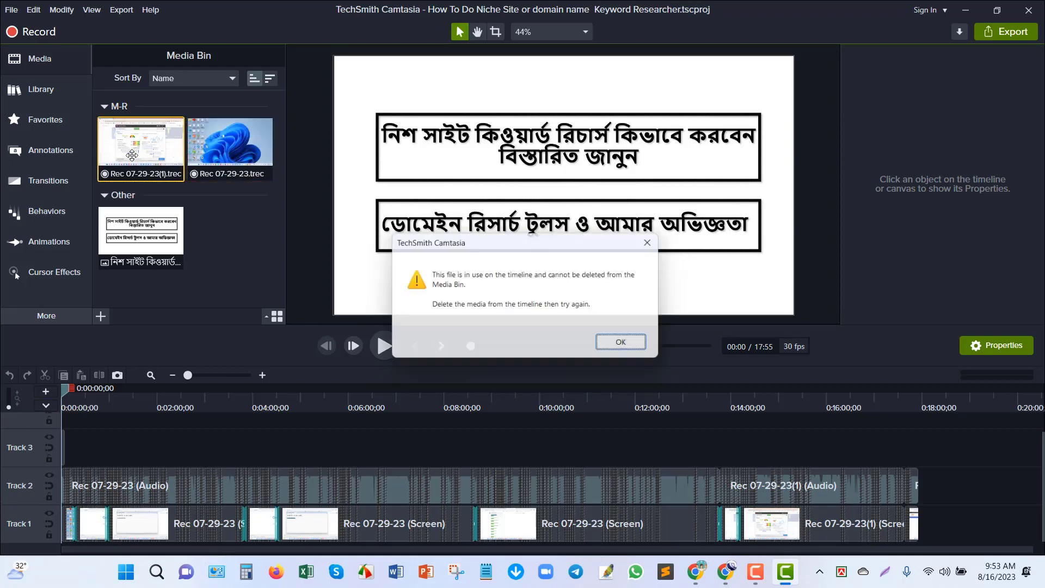
pyautogui.click(632, 346)
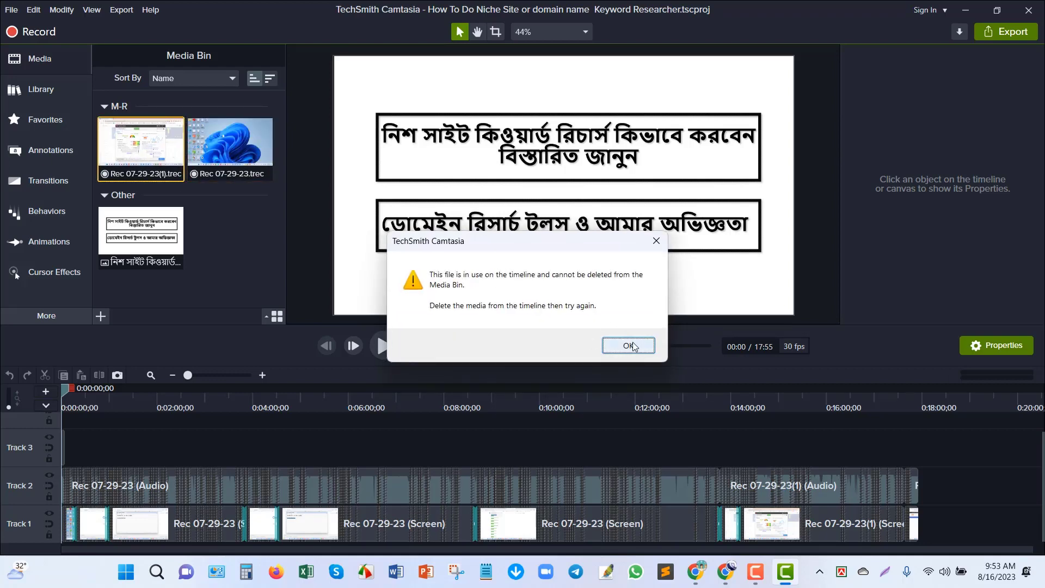
# Delete all clips on Track 1 and Track 2 from the timeline, and try to delete the title image from the Media Bin
pyautogui.moveTo(977, 480); pyautogui.dragTo(2, 583)
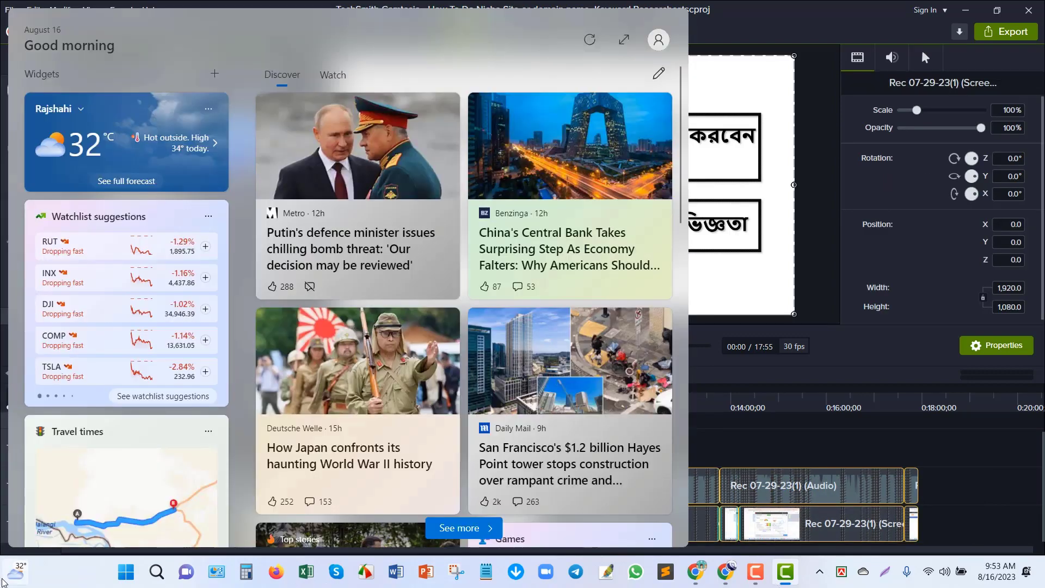
pyautogui.press('Delete')
pyautogui.click(154, 232)
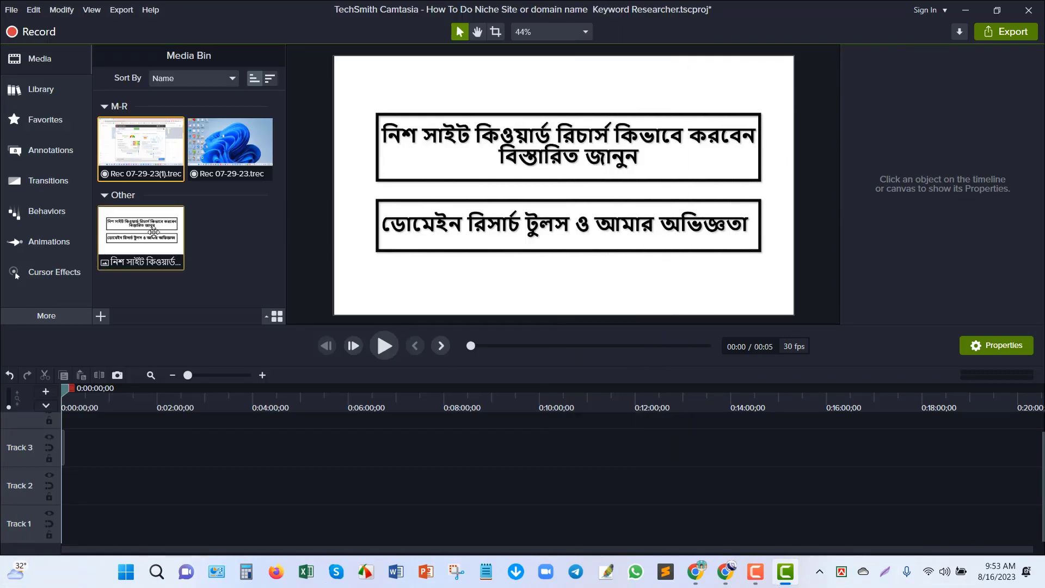
pyautogui.press('Delete')
pyautogui.click(628, 346)
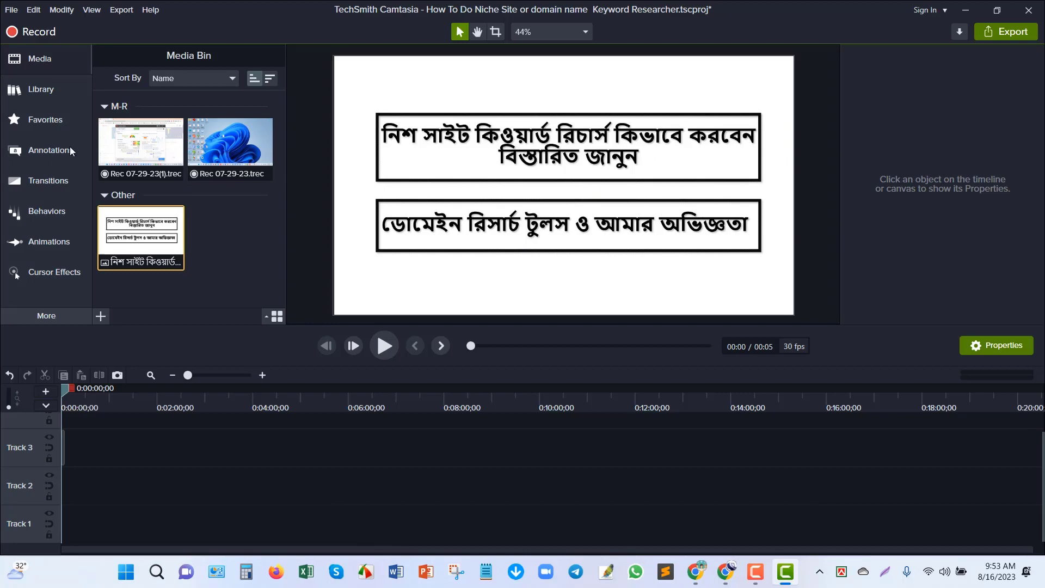
# Reopen the recent project "How To Do Niche Site or domain name Keyword Researcher.tscproj", discarding the unsaved changes
pyautogui.click(10, 10)
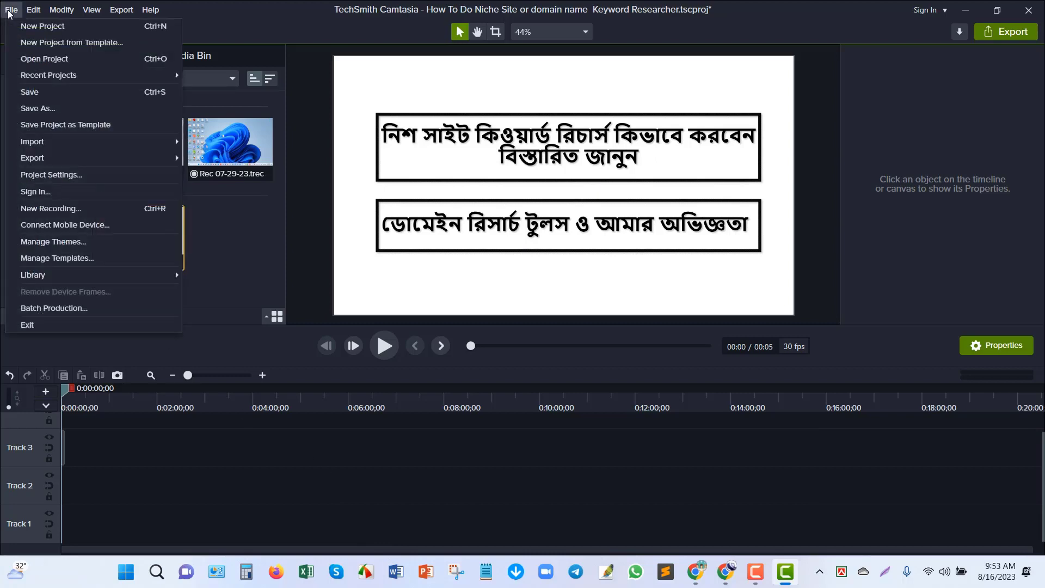
pyautogui.moveTo(74, 79)
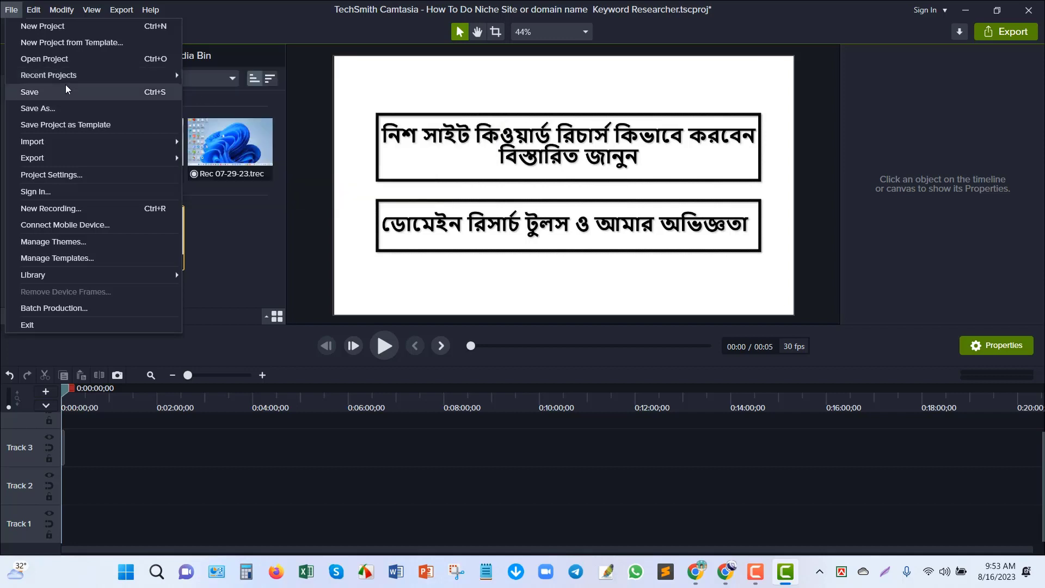
pyautogui.moveTo(207, 81)
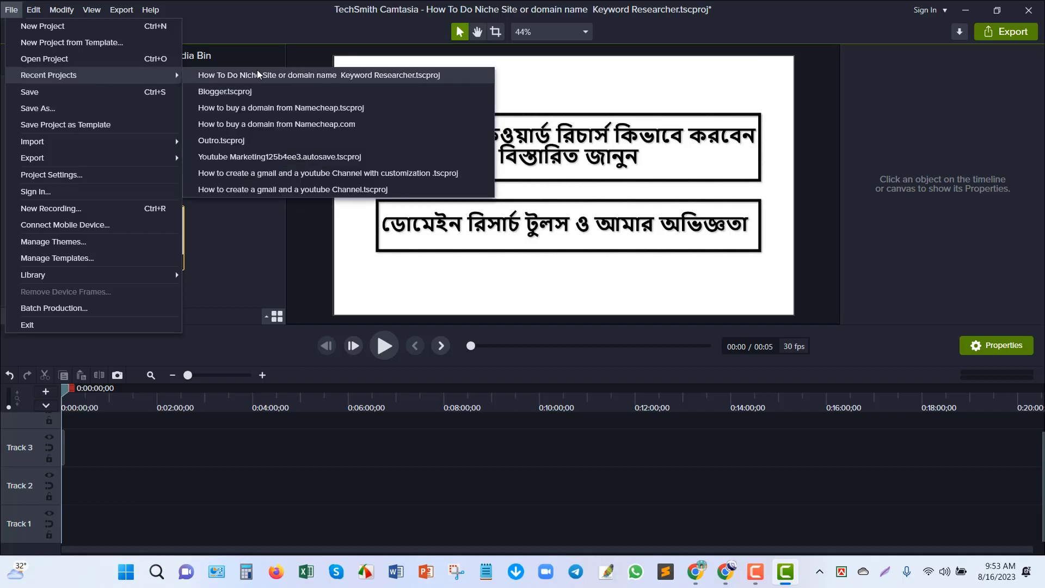
pyautogui.click(312, 75)
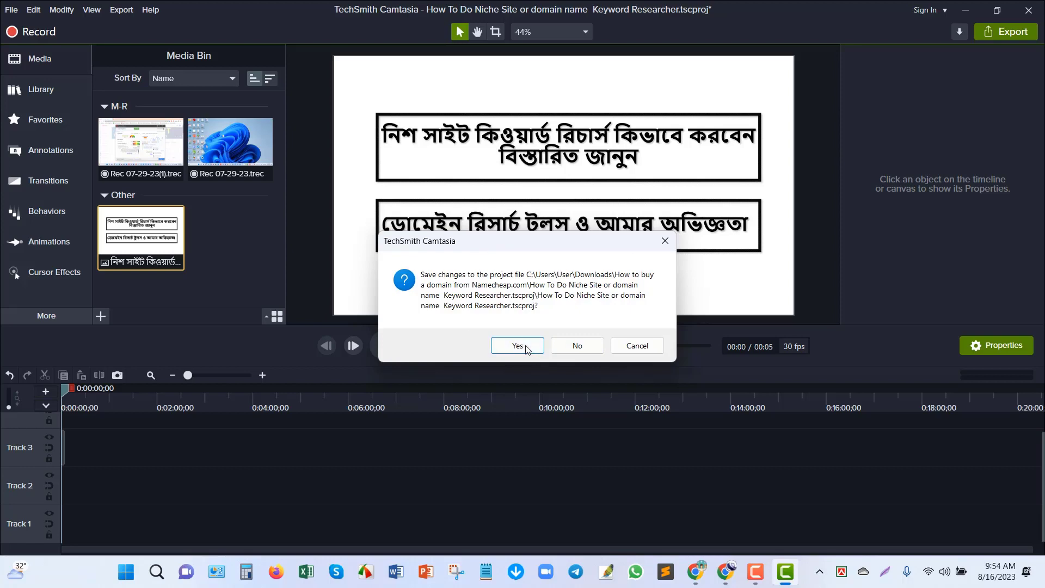
pyautogui.click(578, 346)
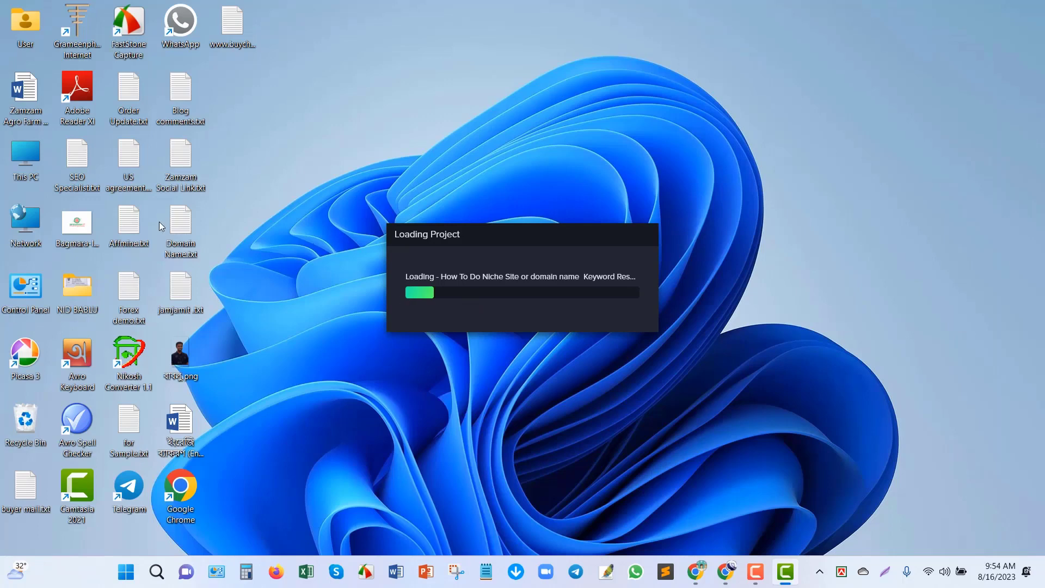
pyautogui.moveTo(397, 234); pyautogui.dragTo(505, 230)
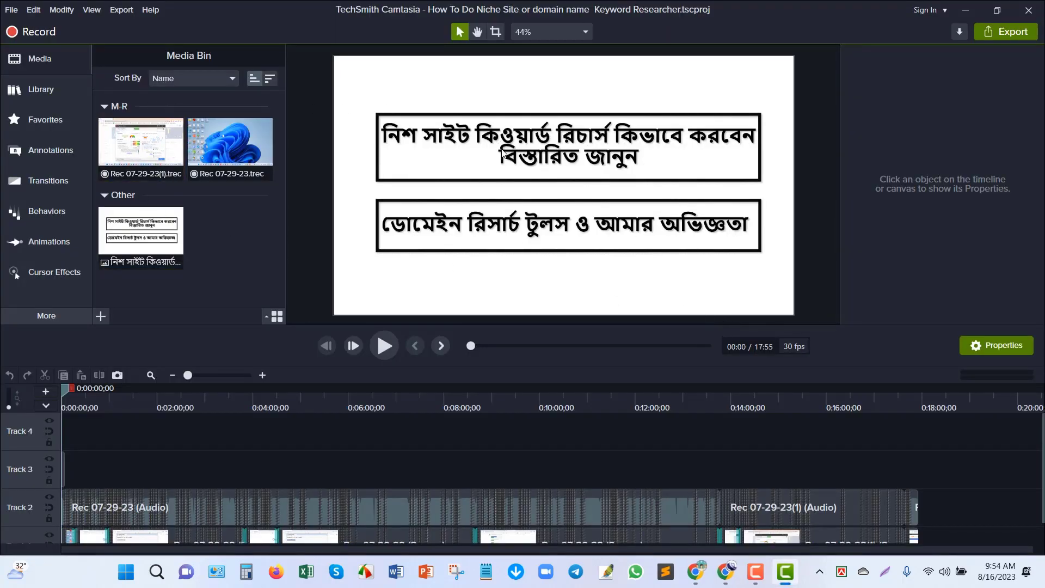
# Adjust the volume level of the Rec 07-29-23 audio on Track 2 slightly and save the project
pyautogui.click(11, 10)
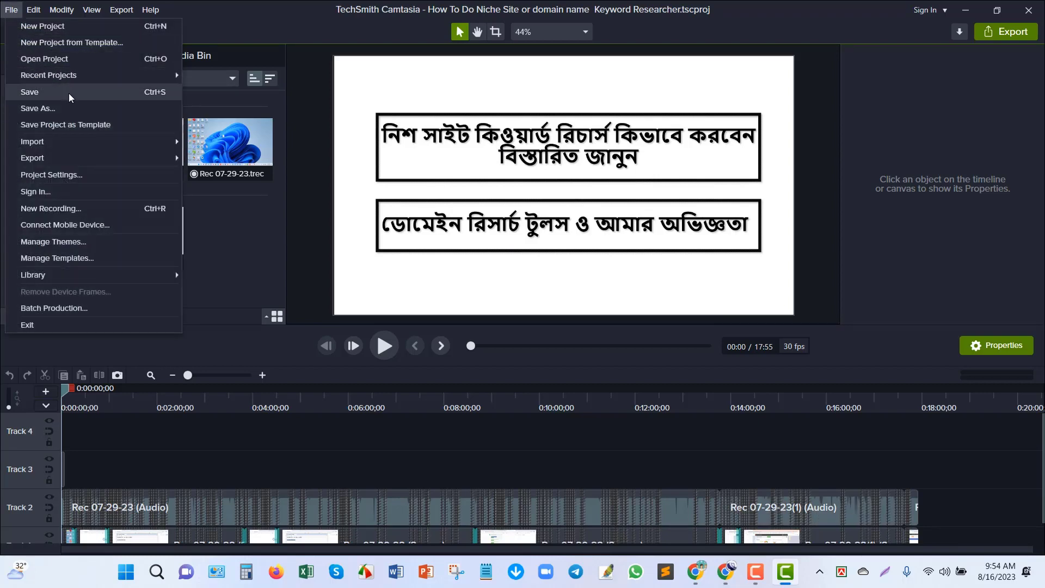
pyautogui.click(119, 96)
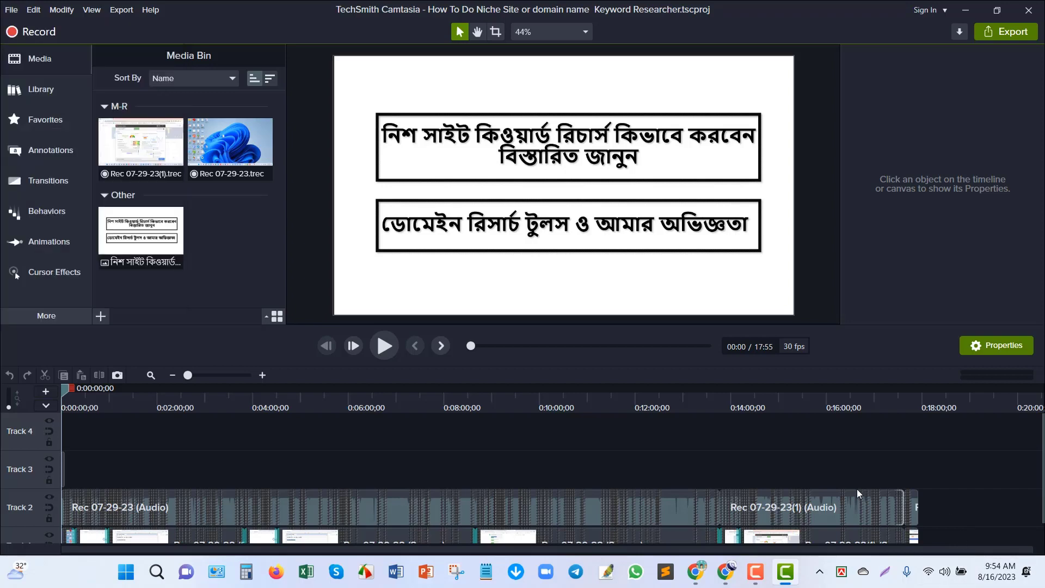
pyautogui.click(263, 375)
pyautogui.click(263, 375)
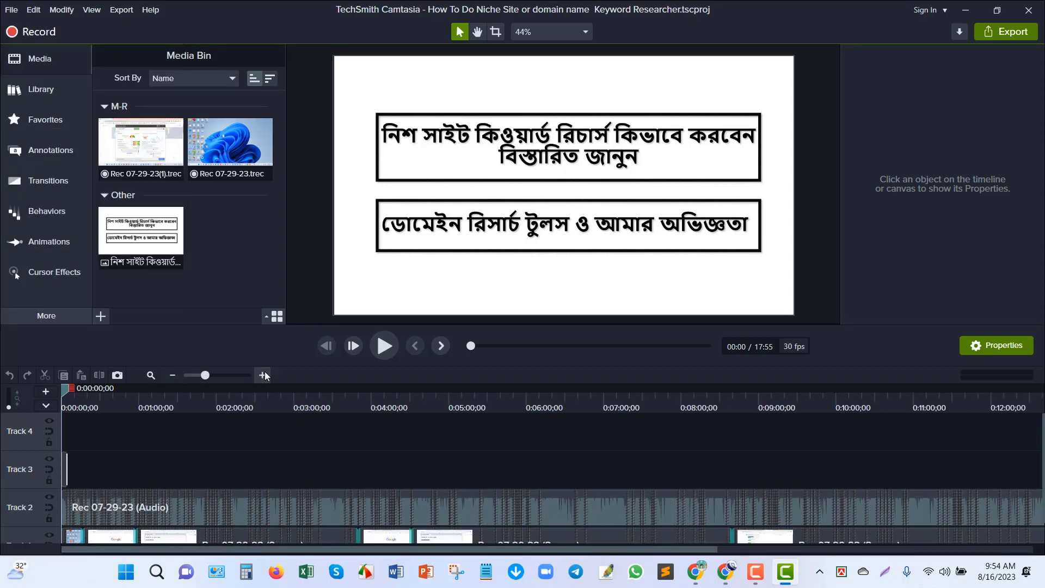
pyautogui.click(372, 492)
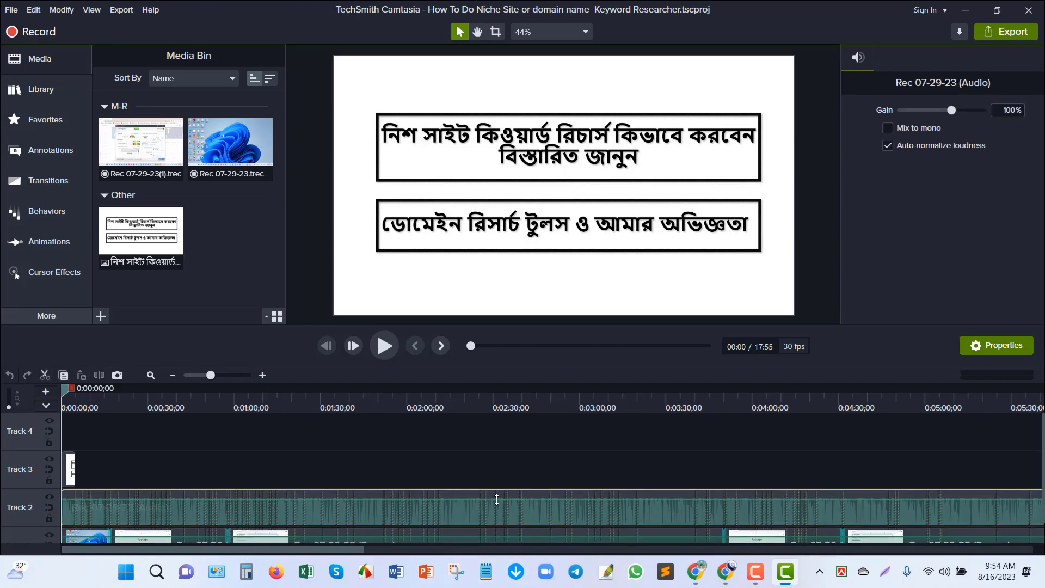
pyautogui.moveTo(496, 500); pyautogui.dragTo(497, 495)
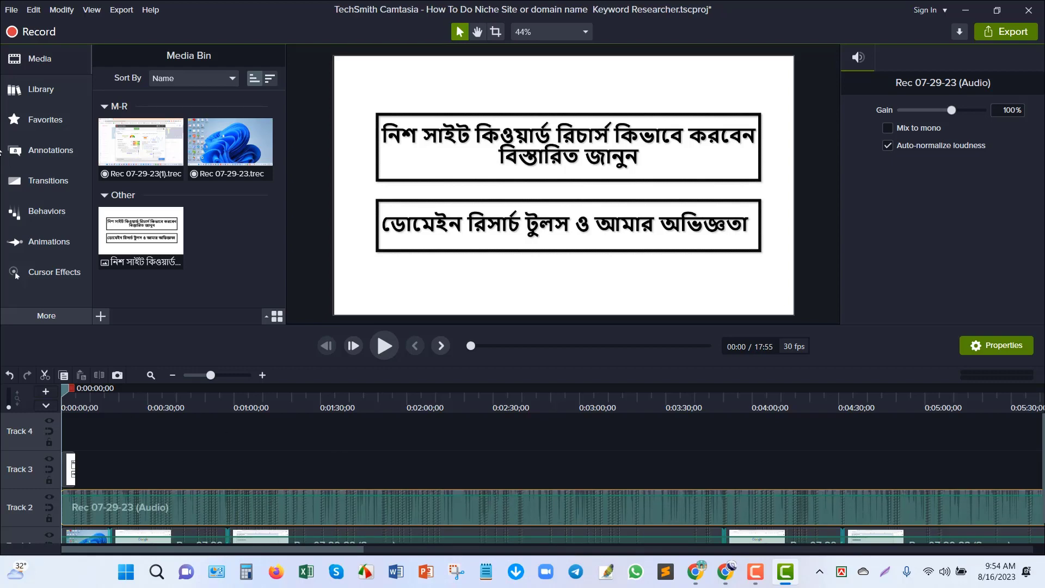
pyautogui.click(11, 10)
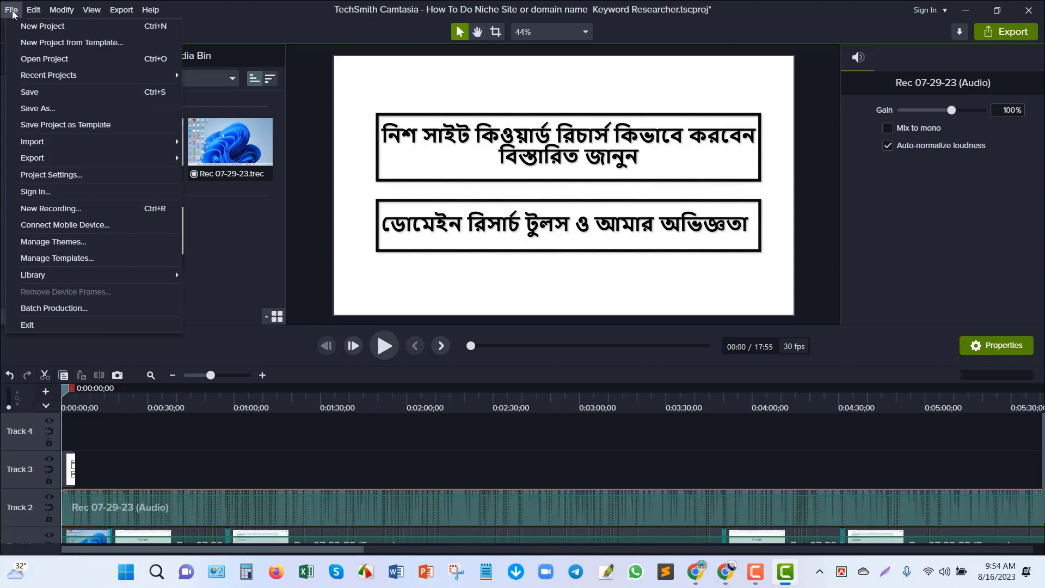
pyautogui.click(52, 94)
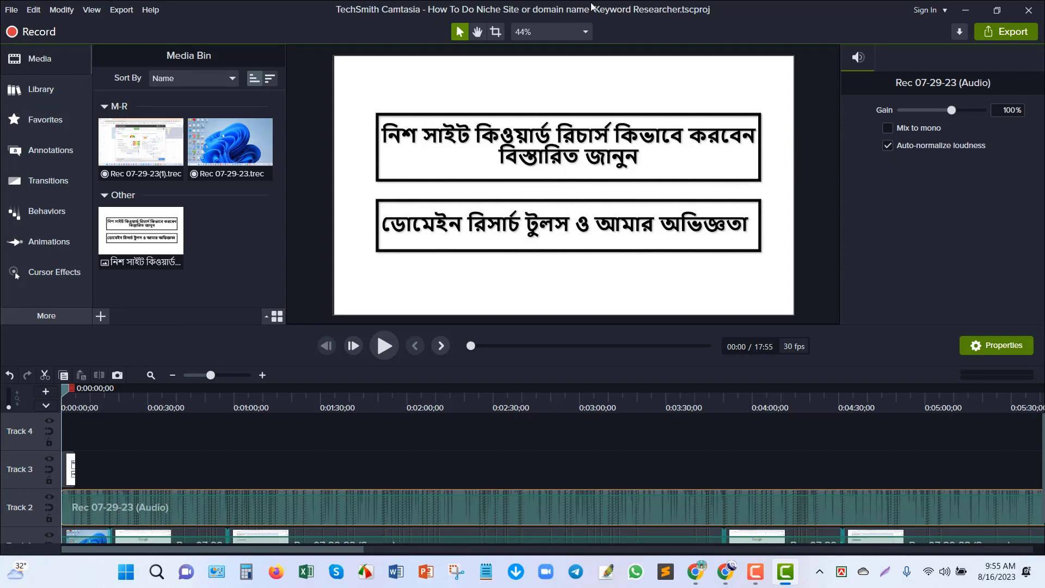
# Save a copy of the project as "How To Do Niche Site or domain name Keywords Researcher.tscproj" in the same folder
pyautogui.click(11, 10)
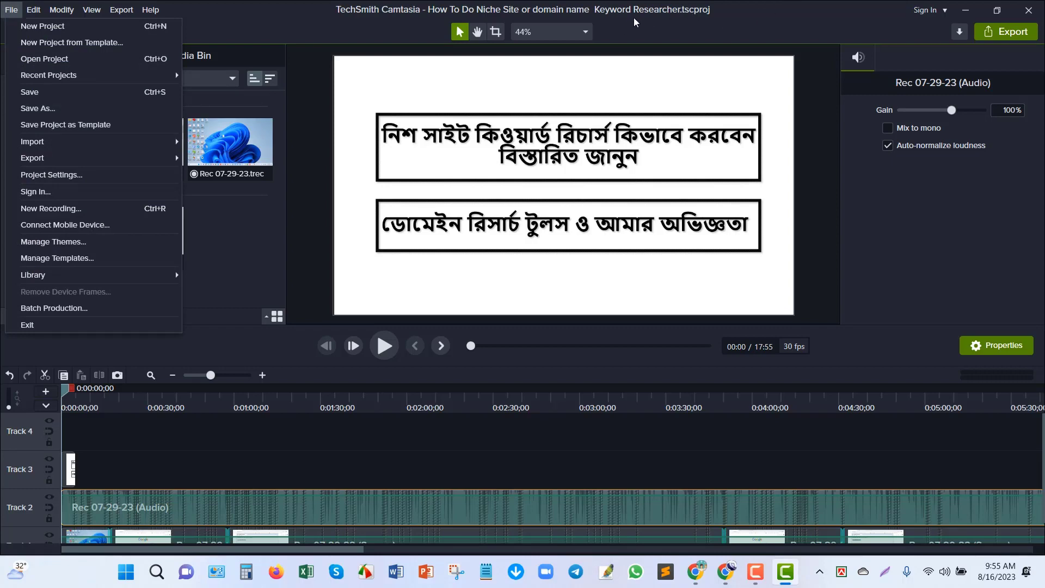
pyautogui.click(91, 109)
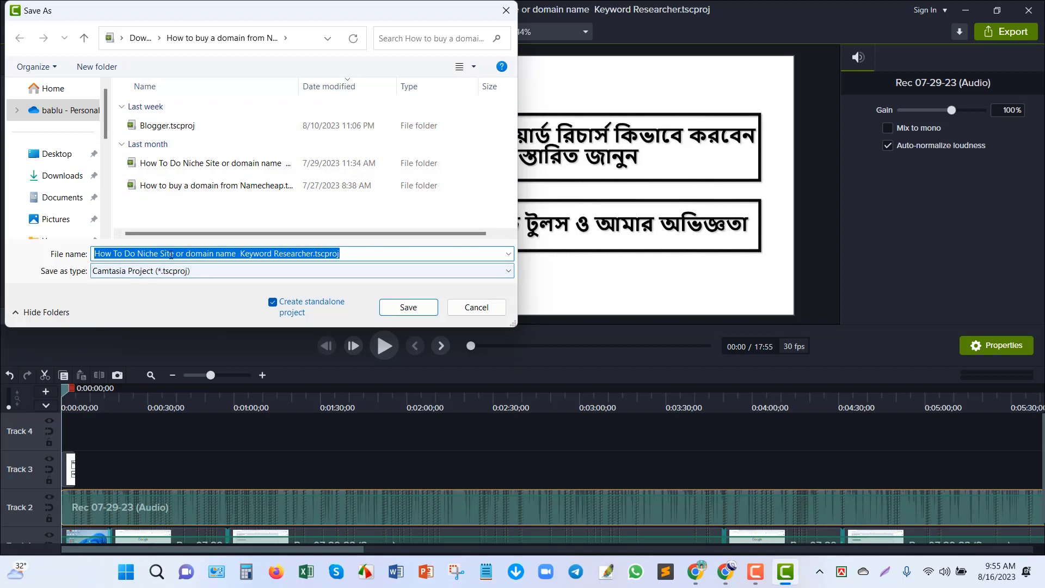
pyautogui.click(115, 253)
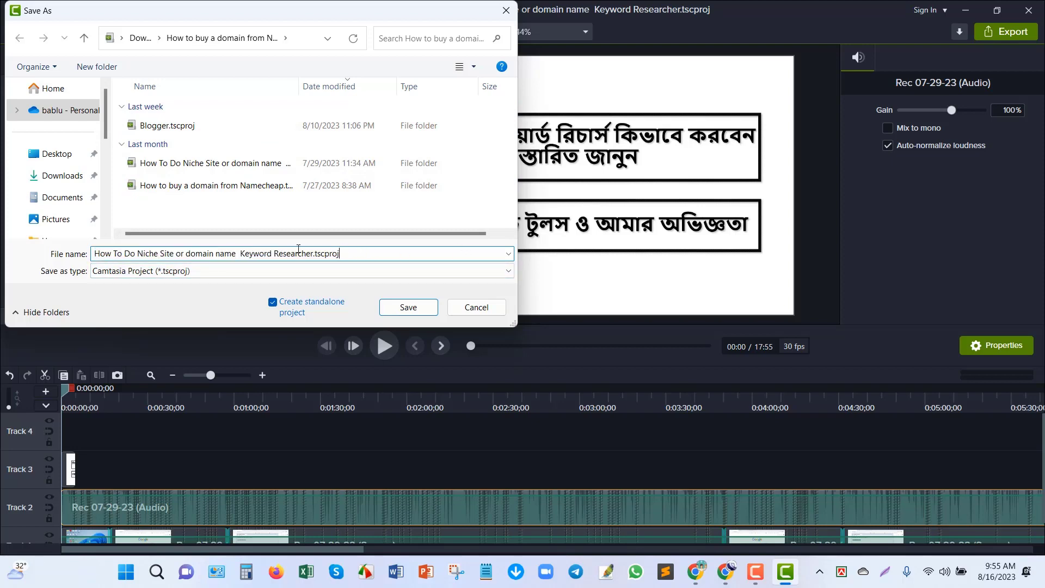
pyautogui.moveTo(373, 254); pyautogui.dragTo(101, 256)
pyautogui.click(329, 255)
pyautogui.write('s')
pyautogui.moveTo(95, 257); pyautogui.dragTo(345, 256)
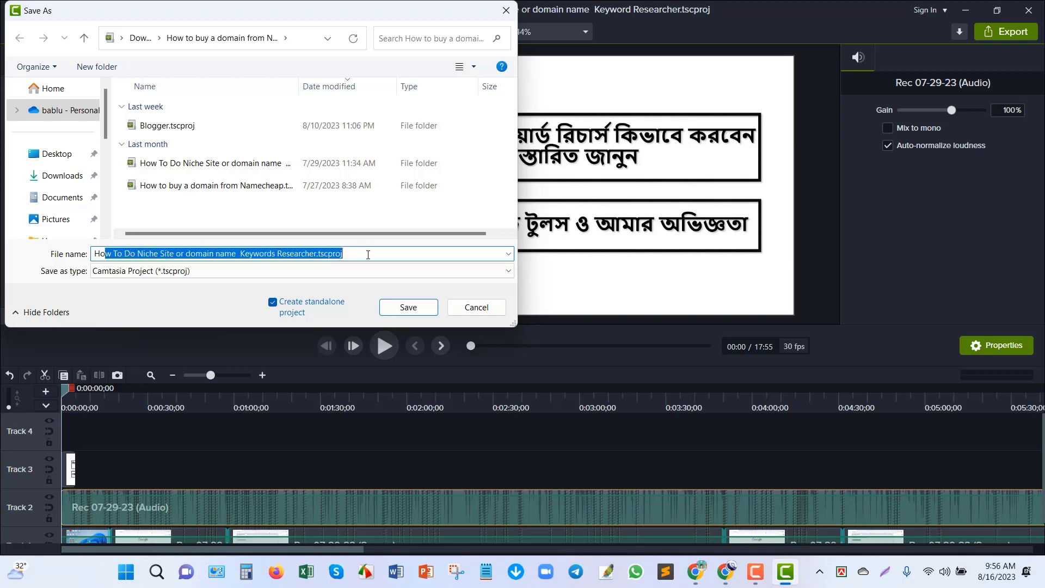
pyautogui.click(371, 255)
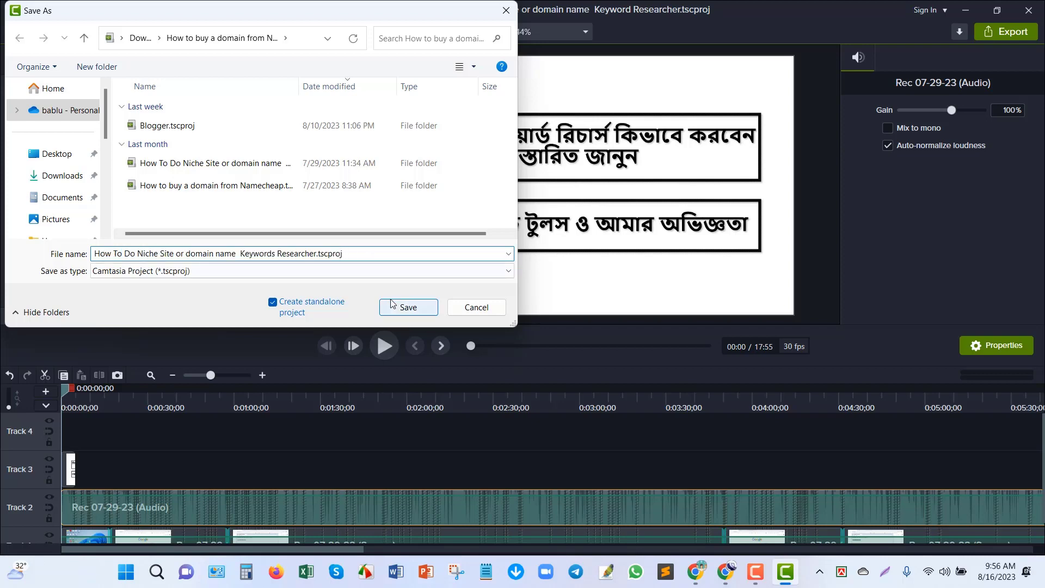
pyautogui.click(412, 308)
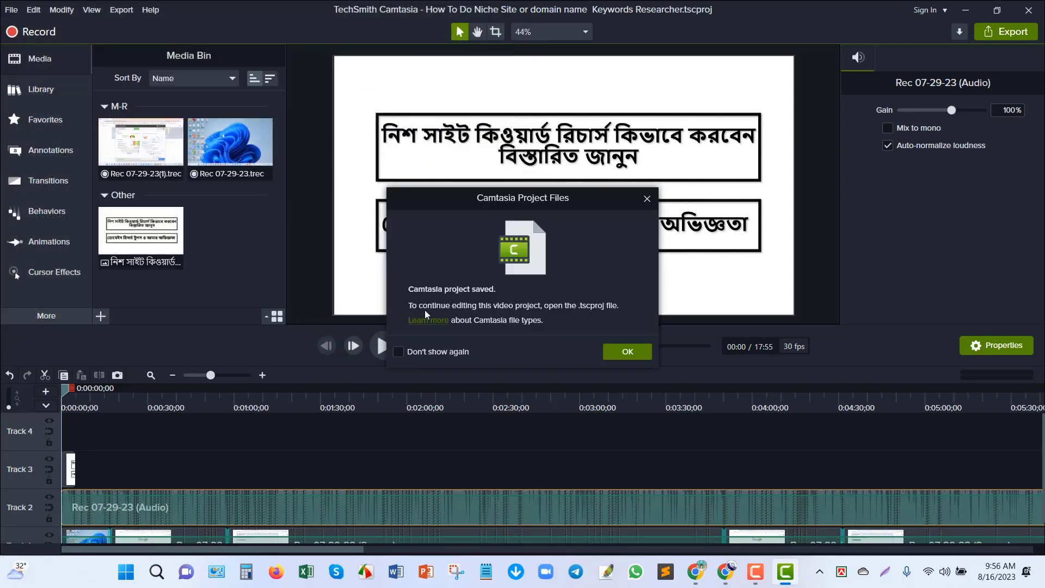
pyautogui.click(641, 350)
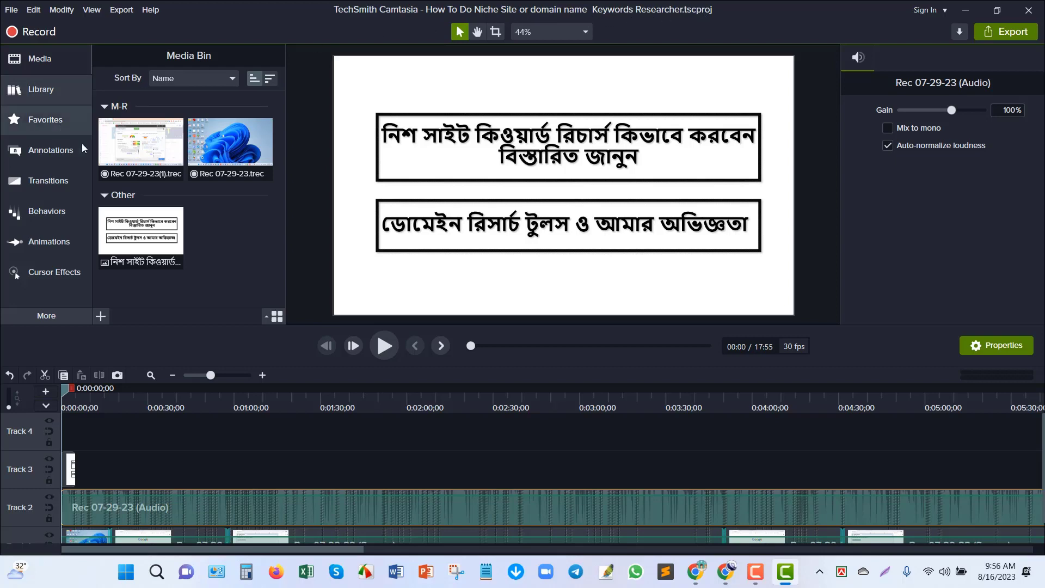
# Examine the import commands and the canvas dimension presets in the project settings, from 4K UHD down to Custom
pyautogui.click(11, 10)
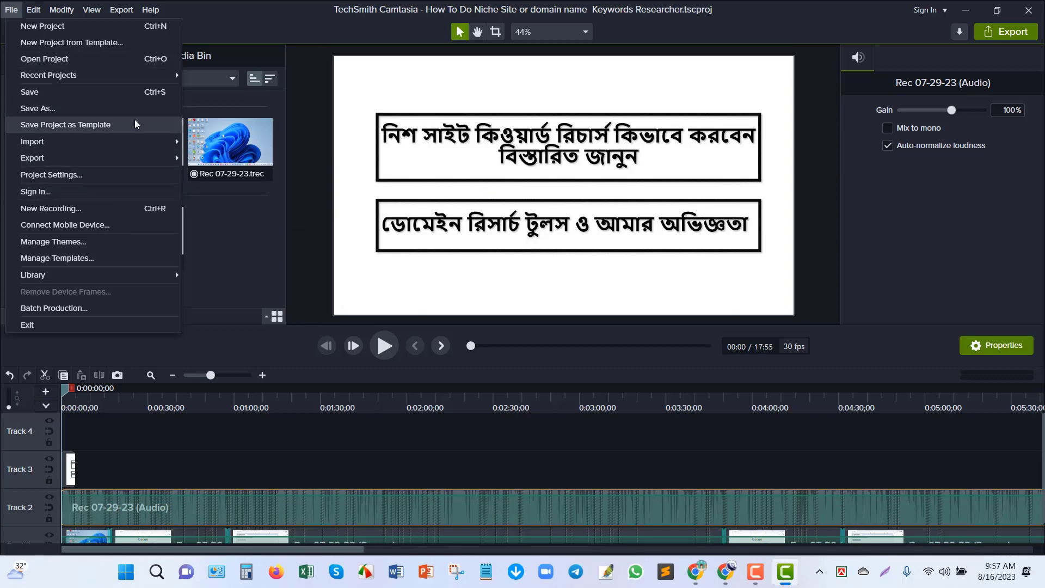
pyautogui.moveTo(99, 146)
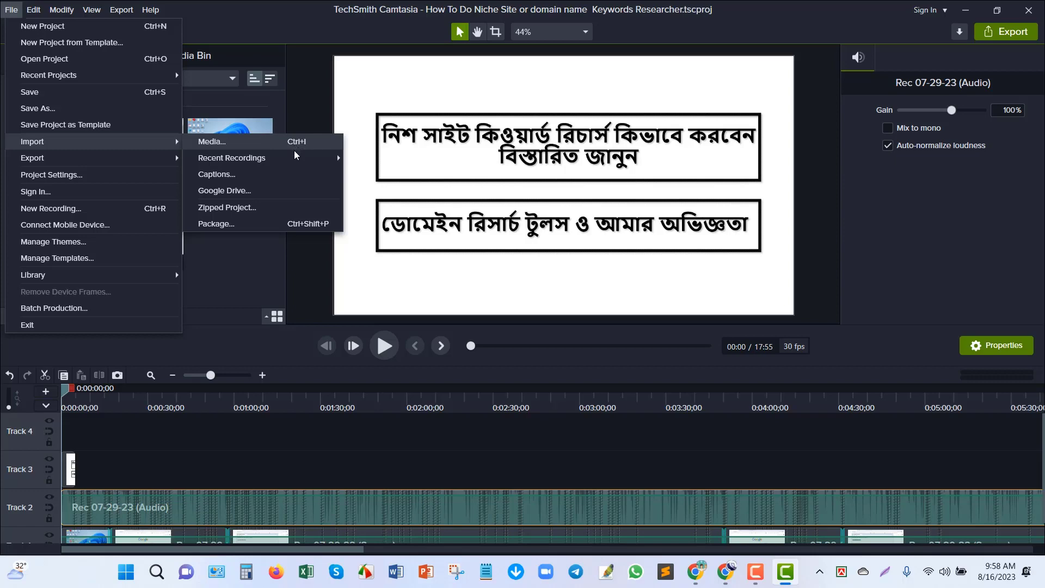
pyautogui.moveTo(269, 158)
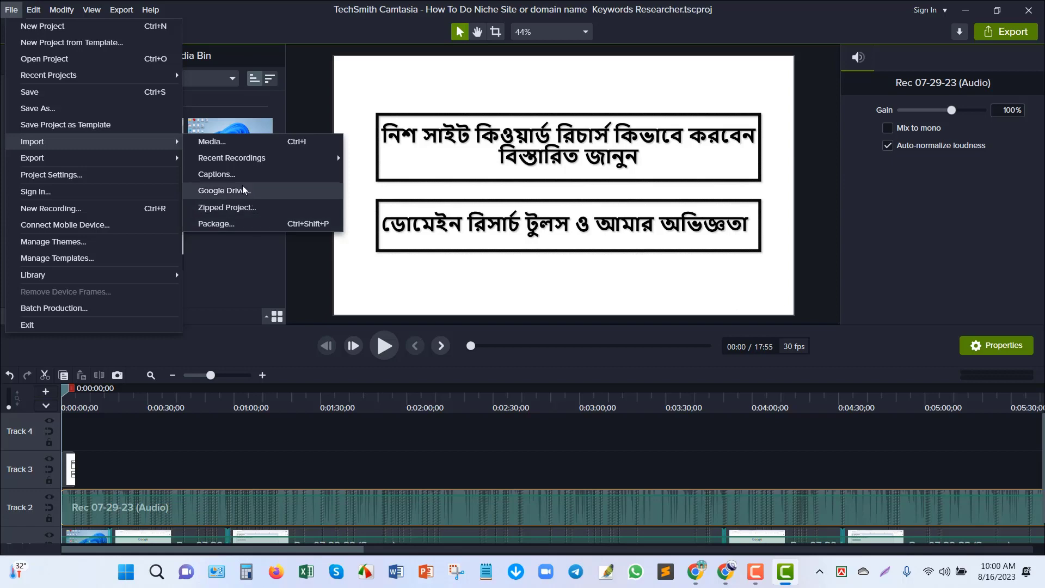
pyautogui.moveTo(54, 159)
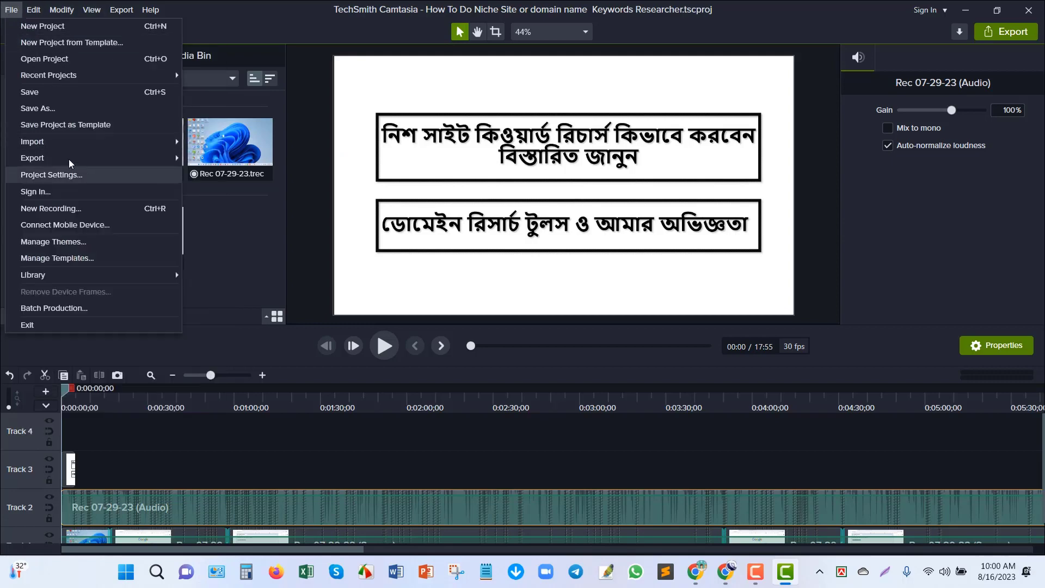
pyautogui.click(105, 175)
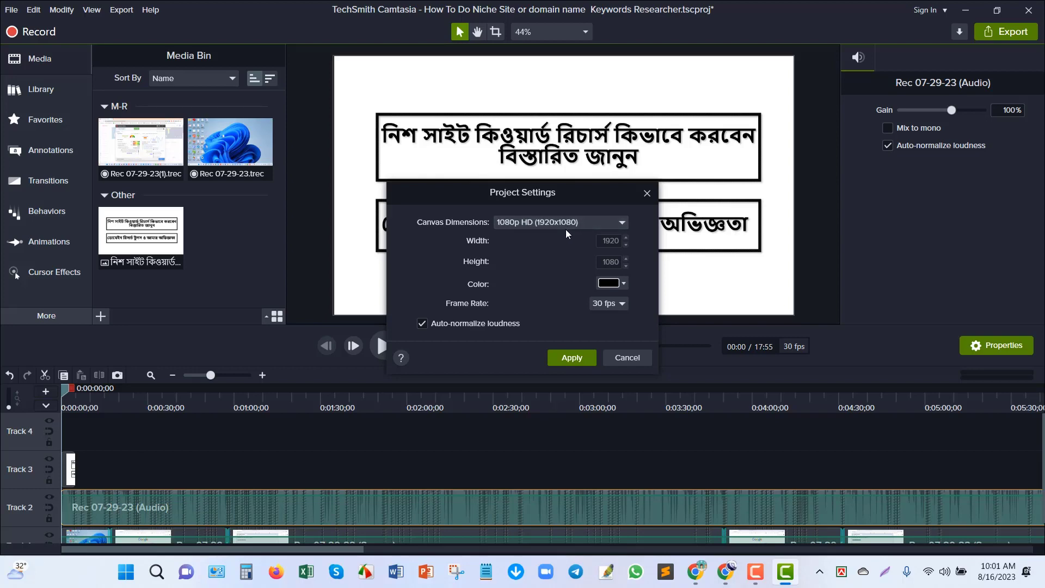
pyautogui.click(624, 224)
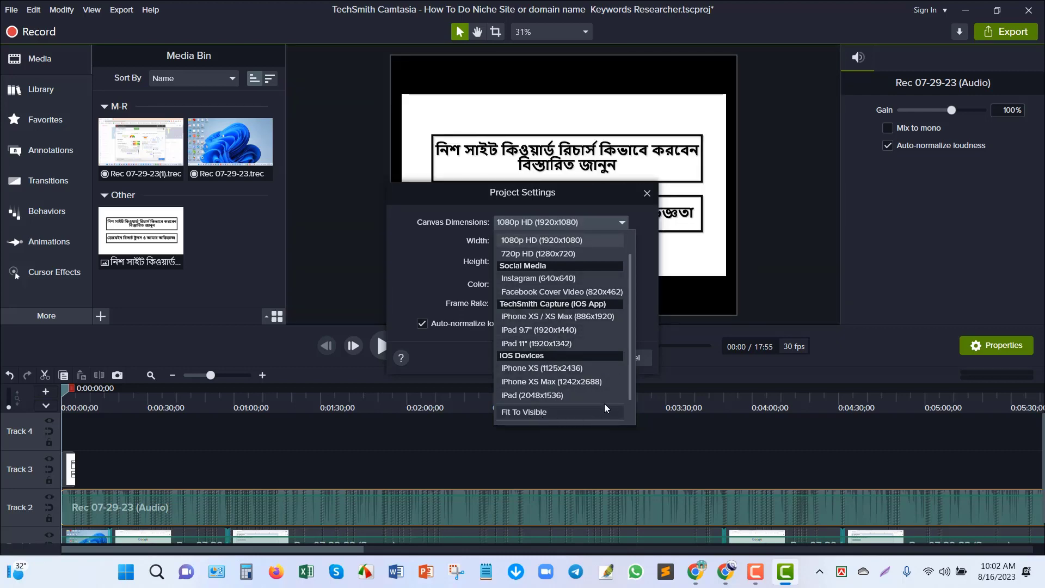
pyautogui.scroll(-1, 621, 338)
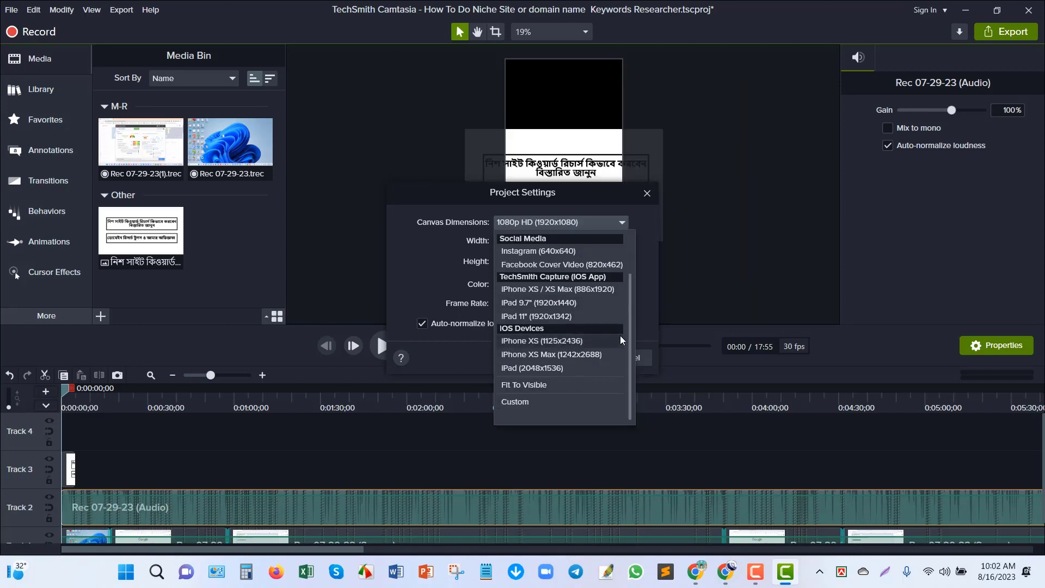
pyautogui.scroll(2, 621, 339)
pyautogui.scroll(-2, 621, 336)
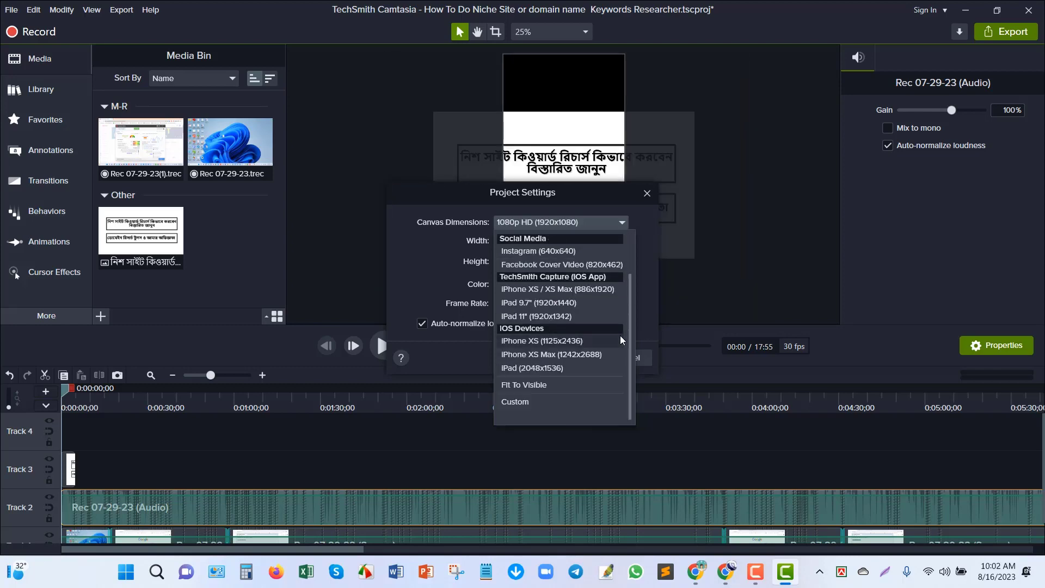
pyautogui.scroll(2, 621, 337)
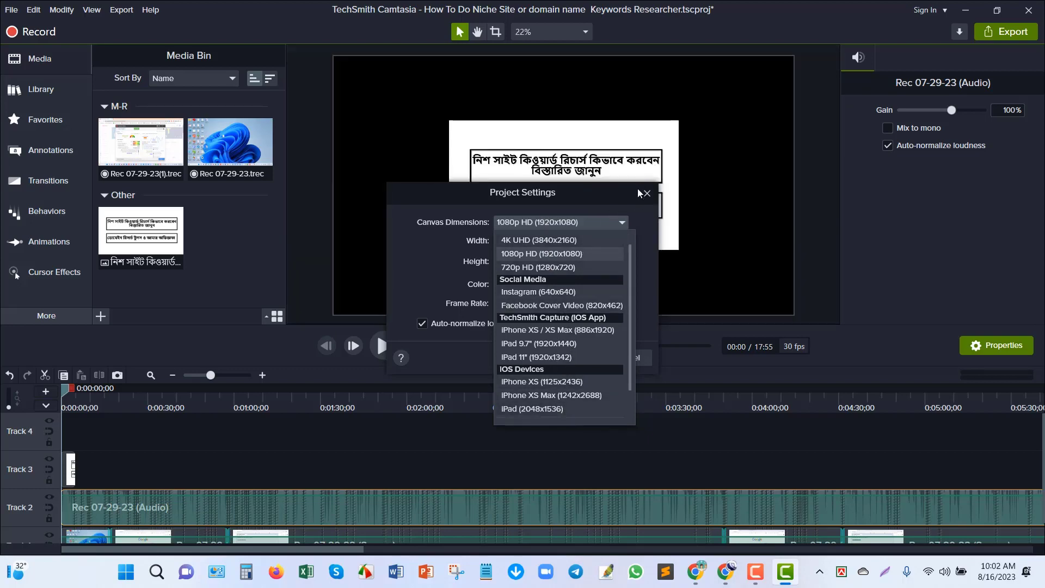
pyautogui.click(548, 223)
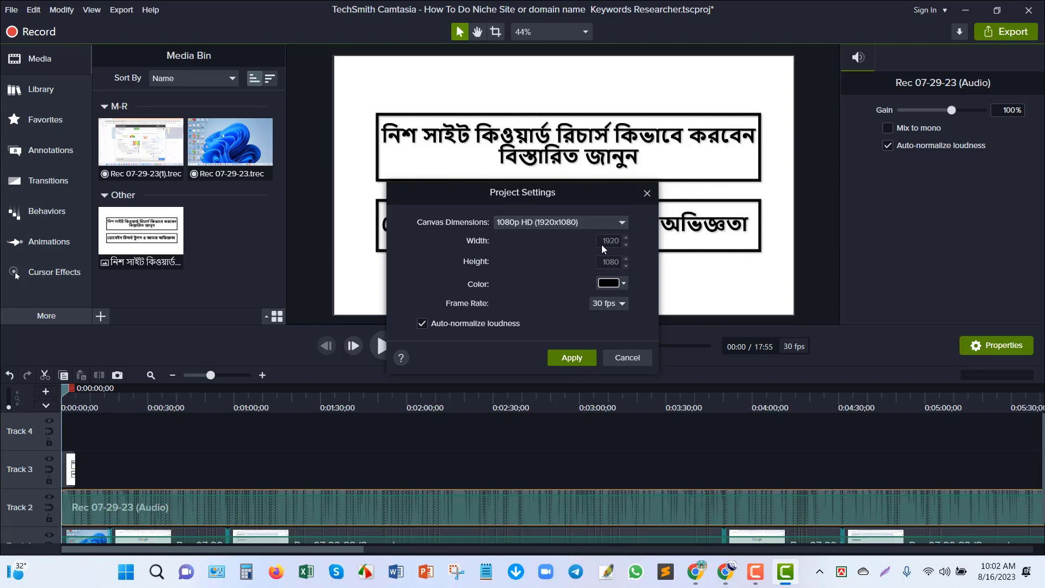
pyautogui.click(601, 228)
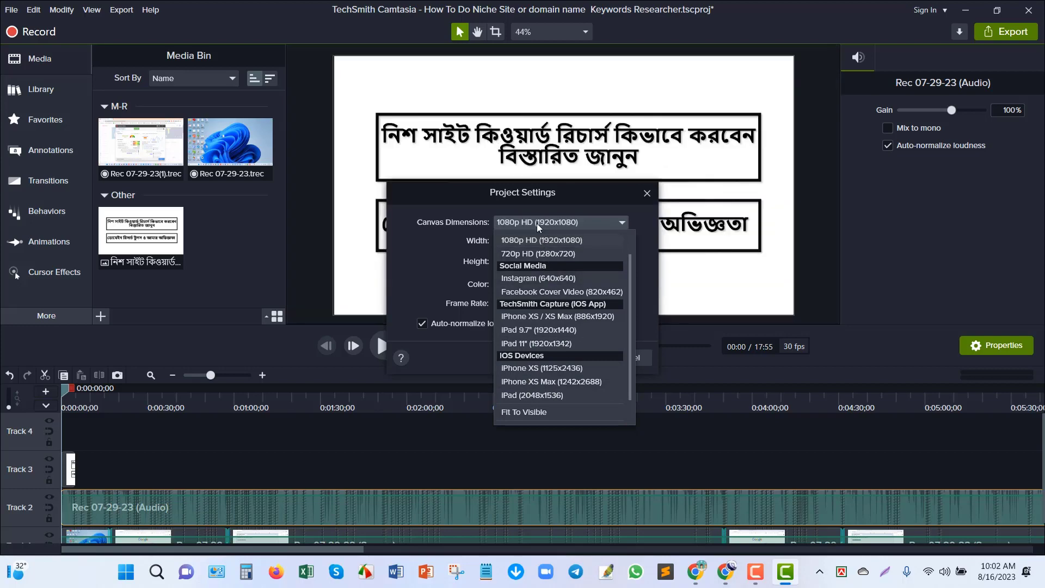
pyautogui.click(403, 245)
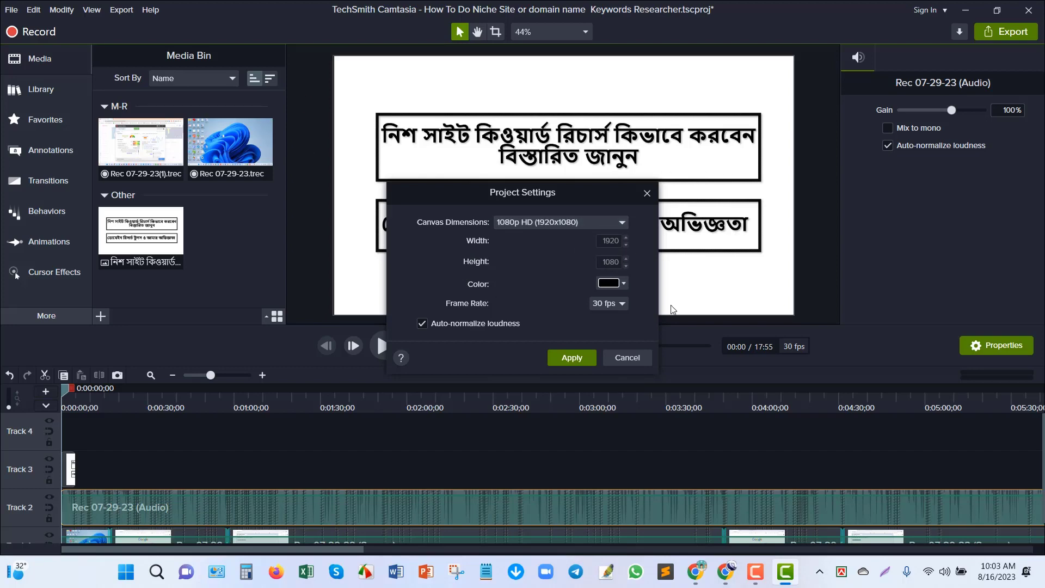
# Examine the canvas color and frame rate choices, and apply the project settings with black and 30 fps
pyautogui.click(627, 285)
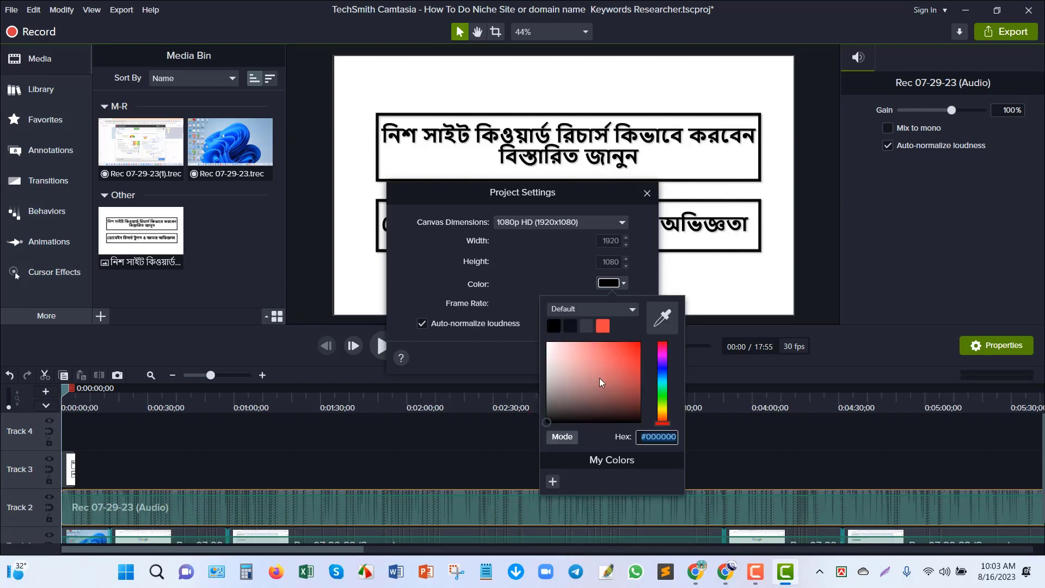
pyautogui.click(545, 268)
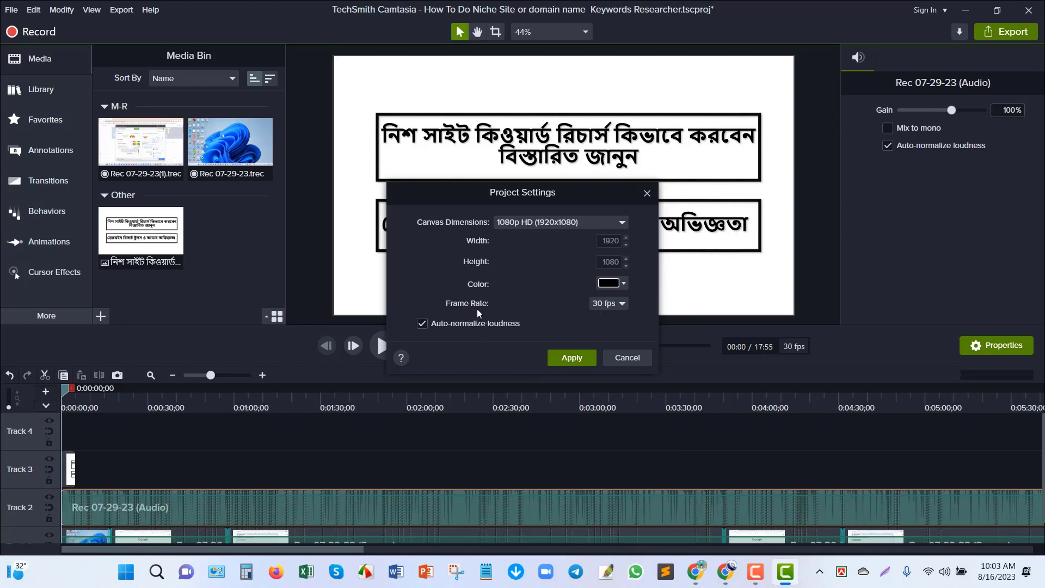
pyautogui.click(623, 304)
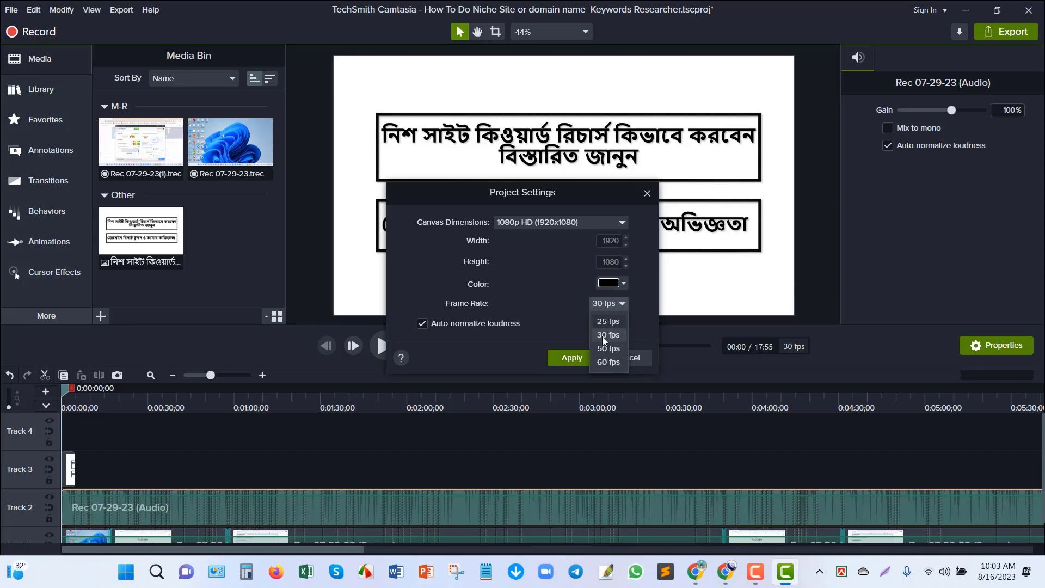
pyautogui.click(551, 309)
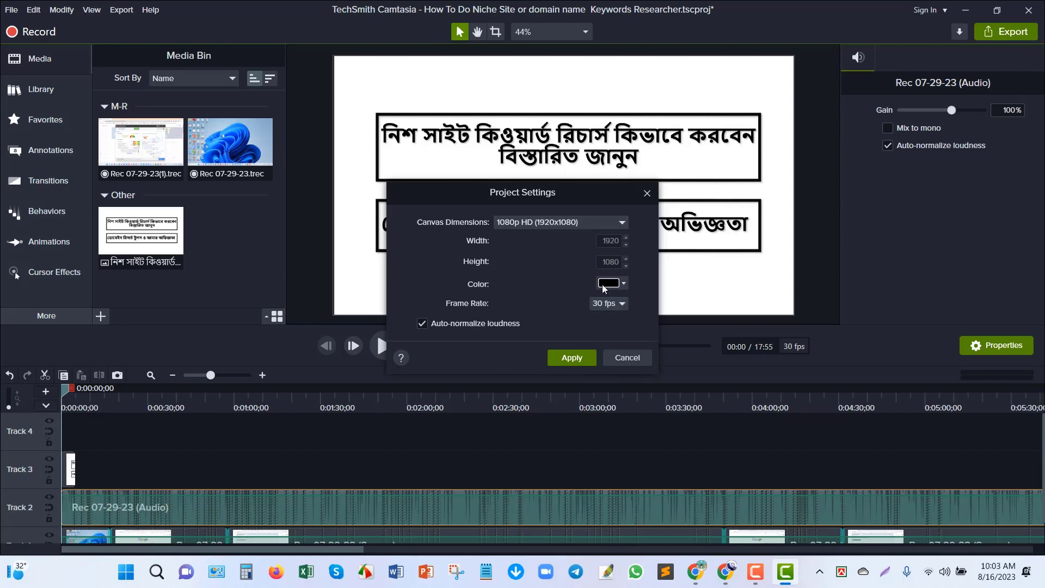
pyautogui.click(573, 359)
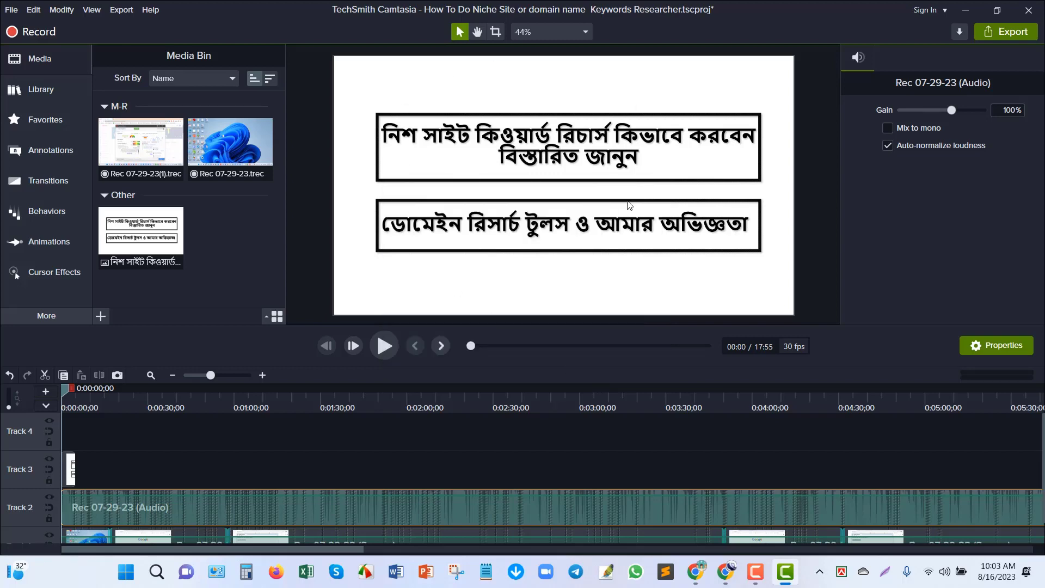
pyautogui.click(11, 10)
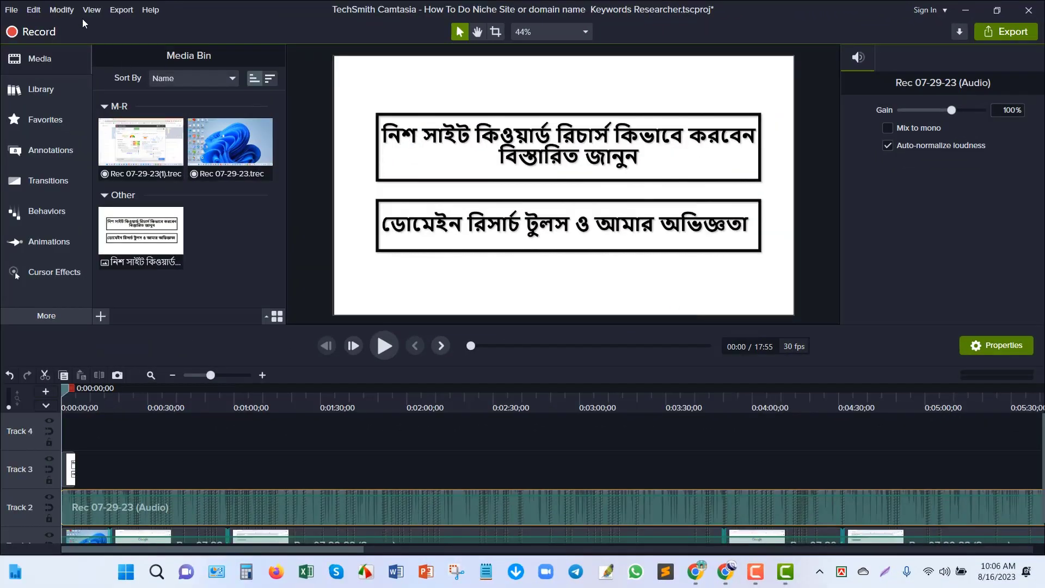
pyautogui.click(11, 10)
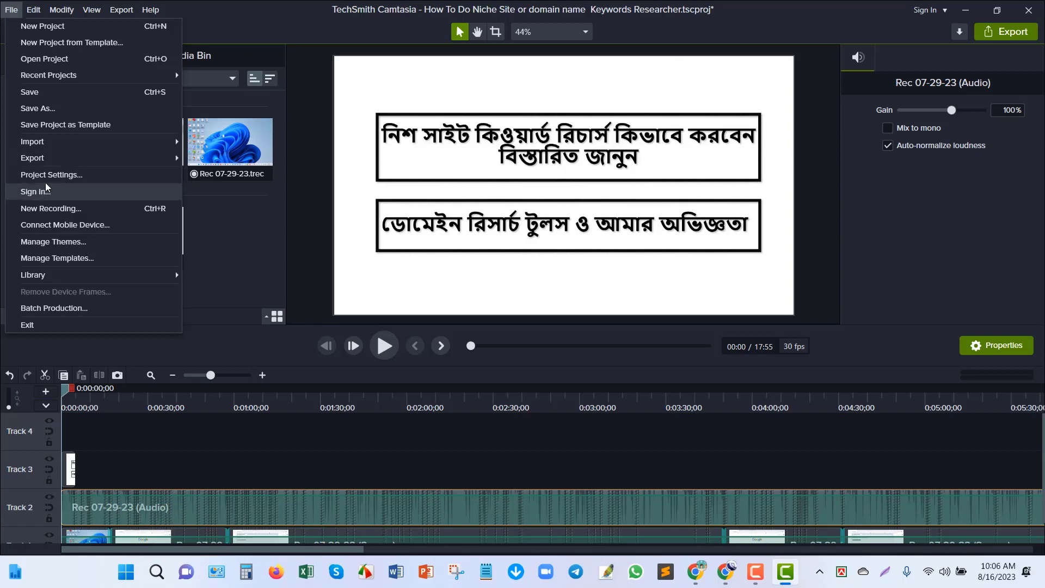
pyautogui.click(11, 9)
pyautogui.click(11, 10)
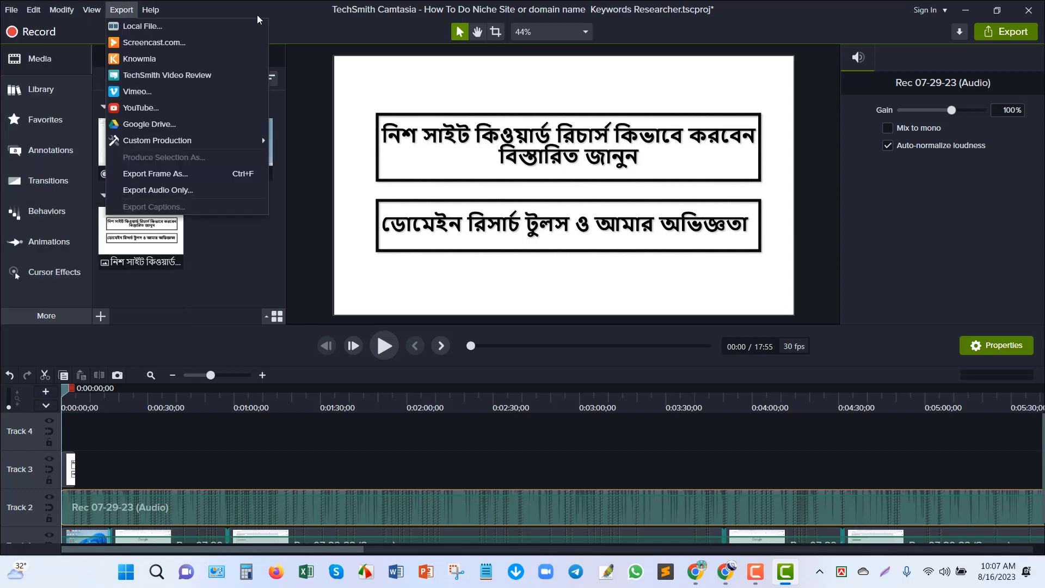
pyautogui.click(296, 8)
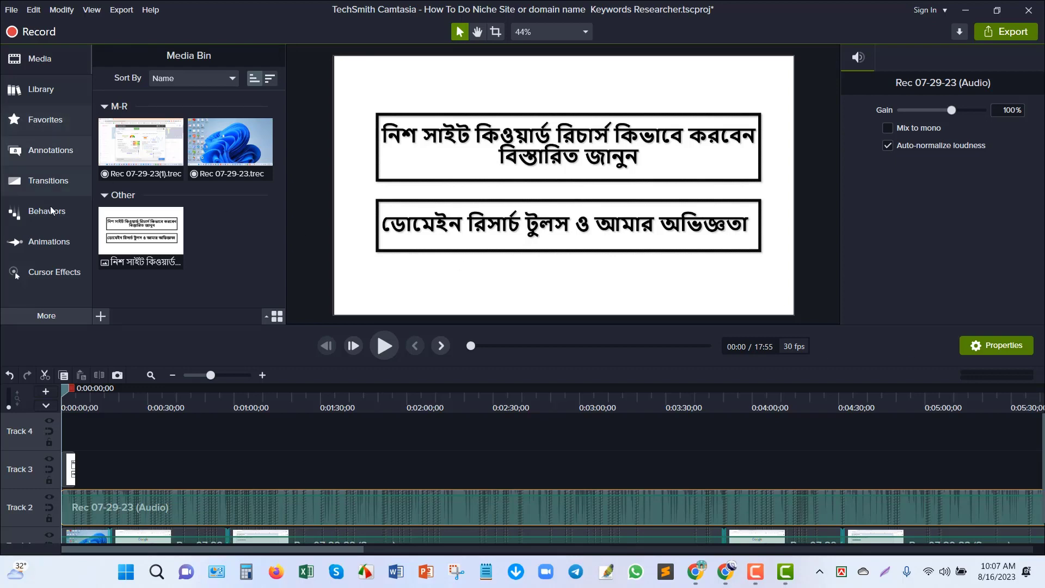
# View the instructions and QR code for connecting a mobile device, and close them
pyautogui.click(11, 9)
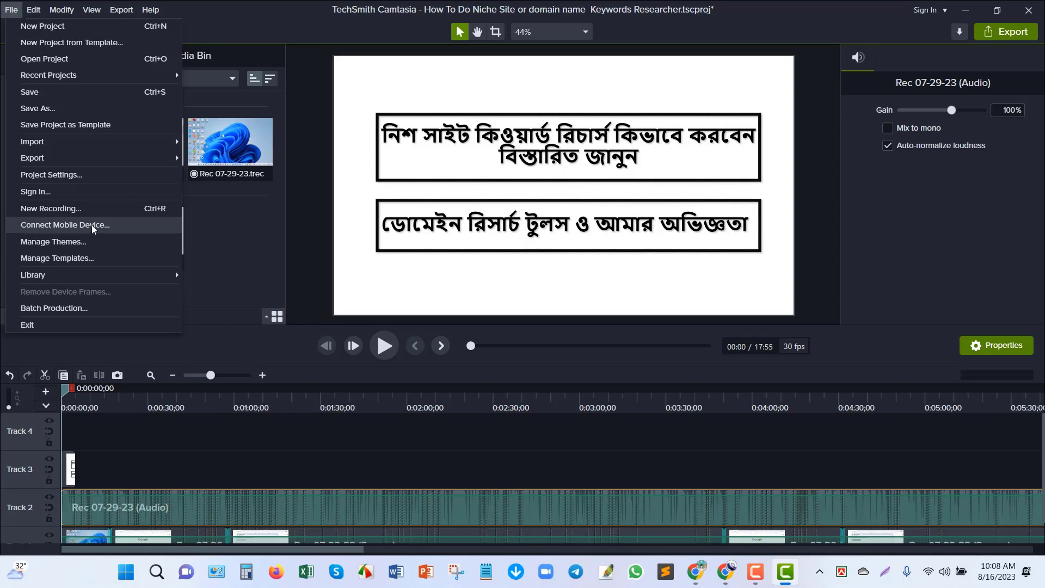
pyautogui.press('Escape')
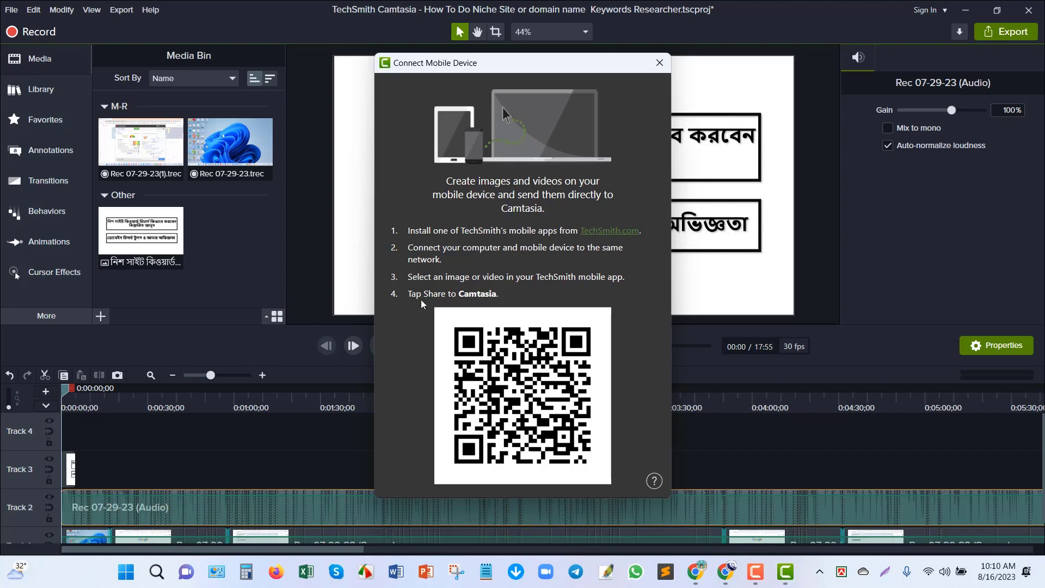
pyautogui.click(660, 63)
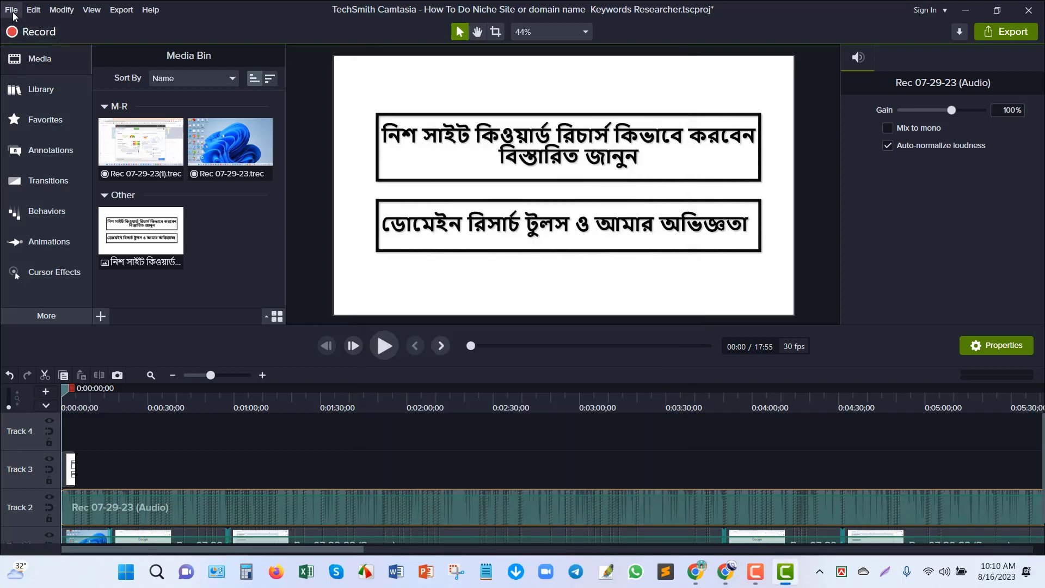
# Review the Default theme's colors in the Theme Manager, then add Montserrat as Font 2 and browse the alternative fonts
pyautogui.click(12, 13)
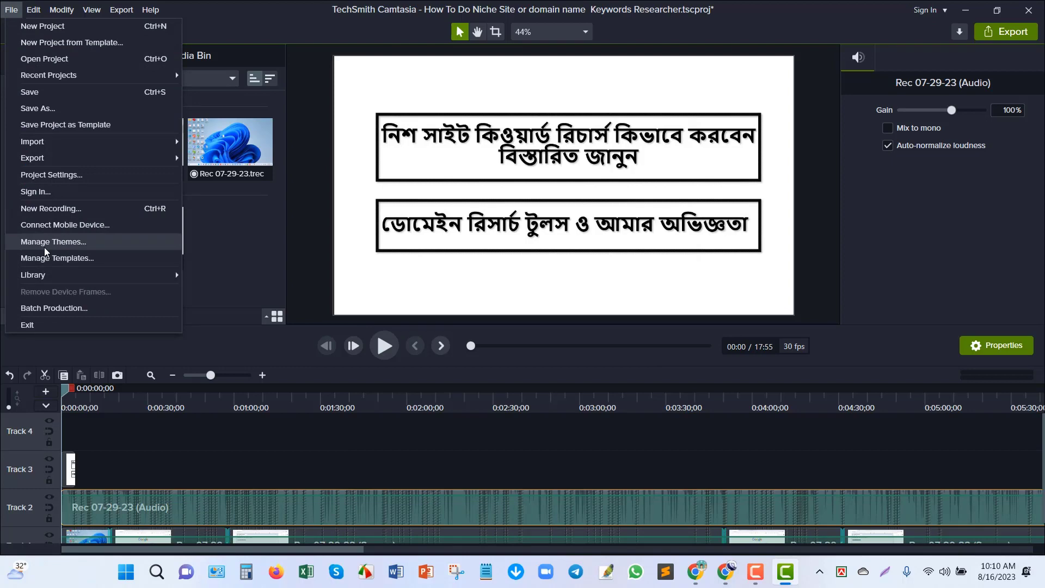
pyautogui.click(118, 242)
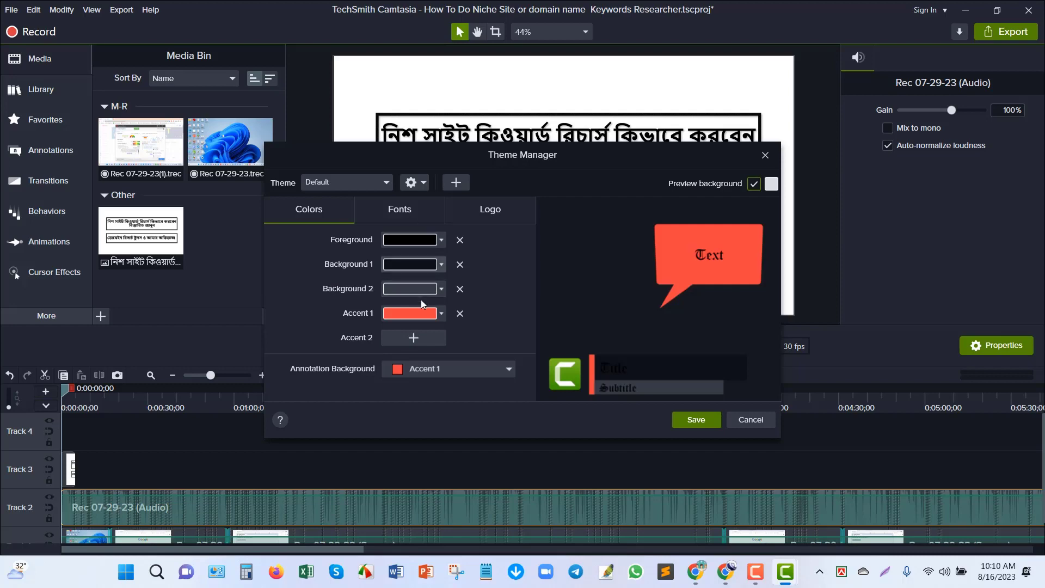
pyautogui.click(395, 209)
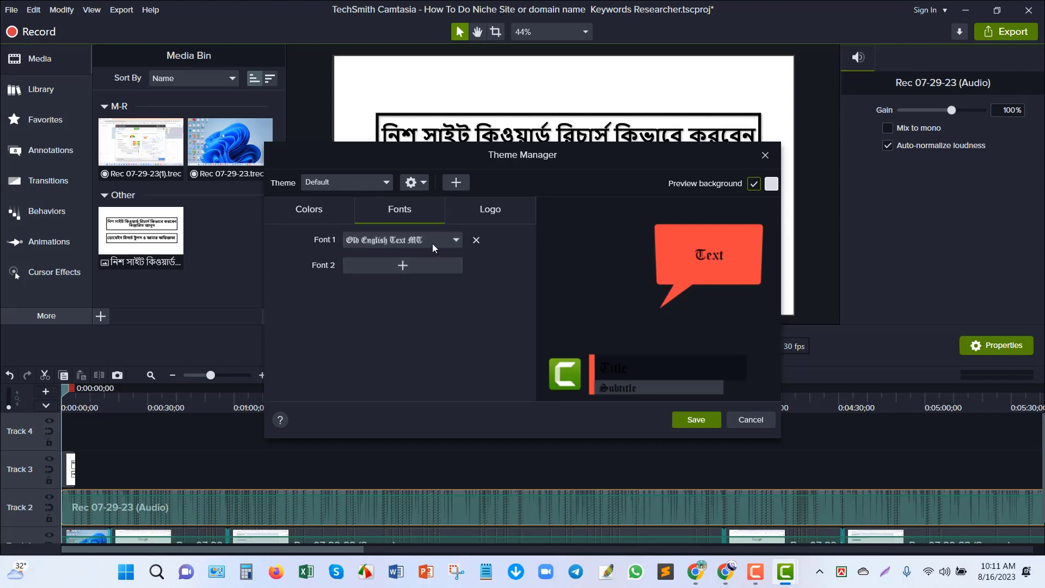
pyautogui.click(430, 266)
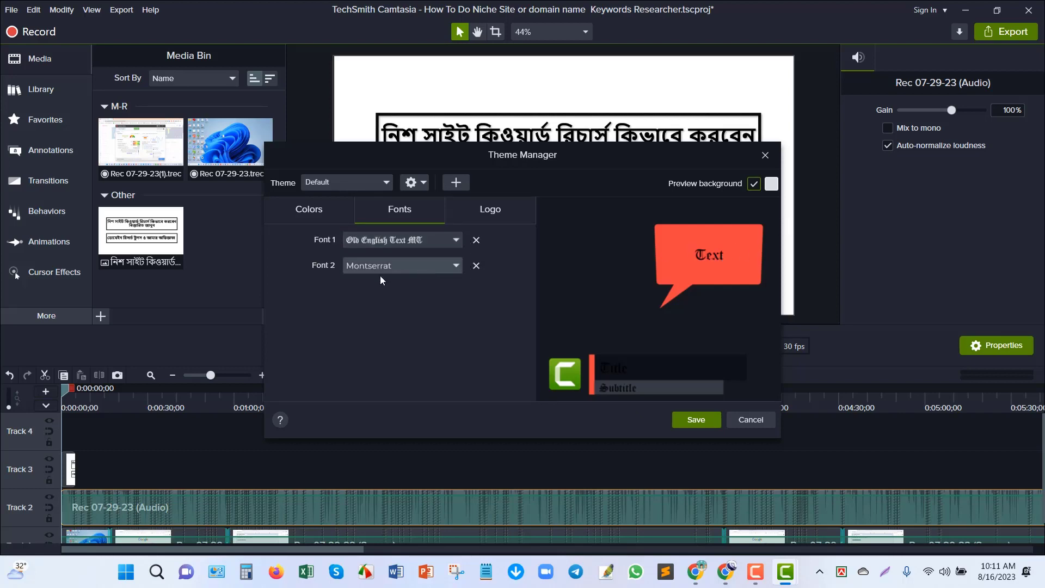
pyautogui.click(455, 266)
pyautogui.scroll(-2, 392, 347)
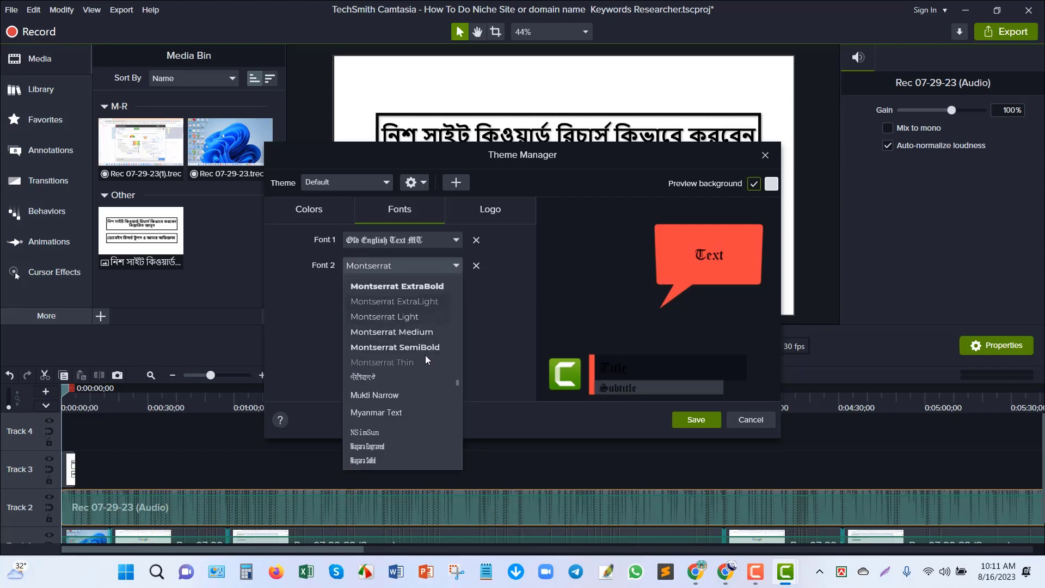
pyautogui.click(302, 332)
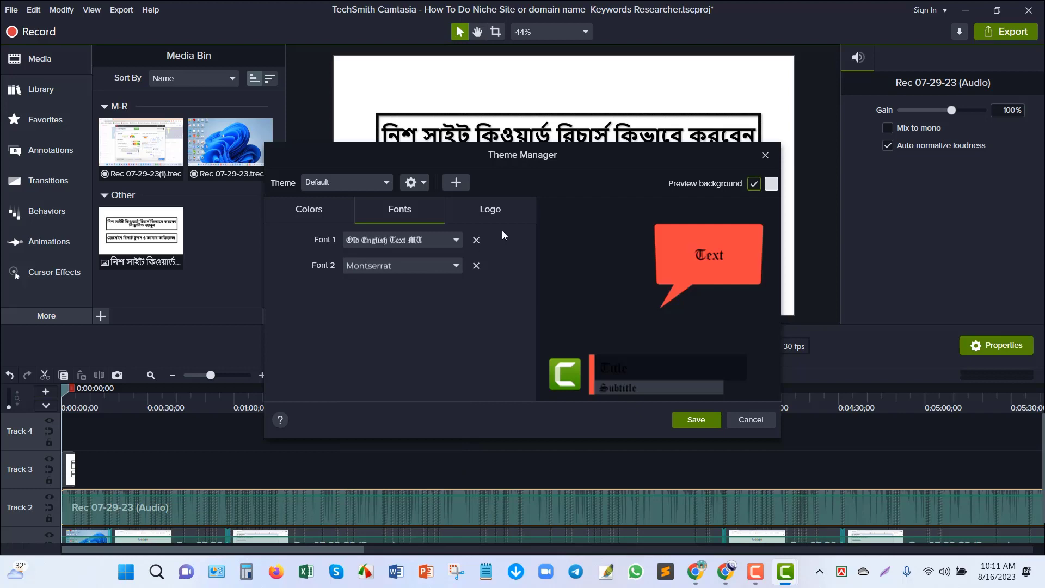
# Remove the Default theme's logo, look into browsing for a replacement image, and close the Theme Manager without saving
pyautogui.click(501, 208)
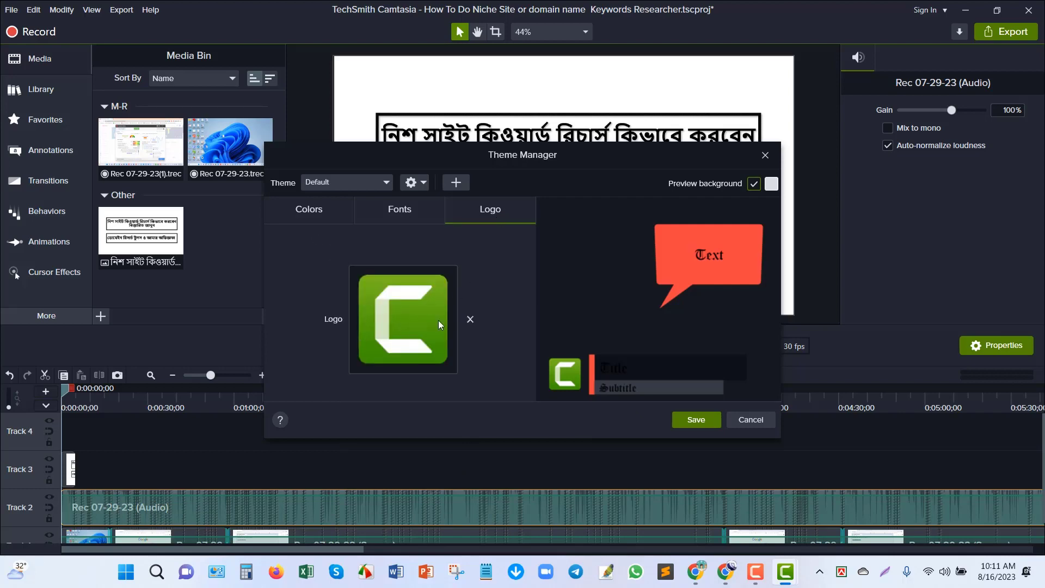
pyautogui.click(471, 319)
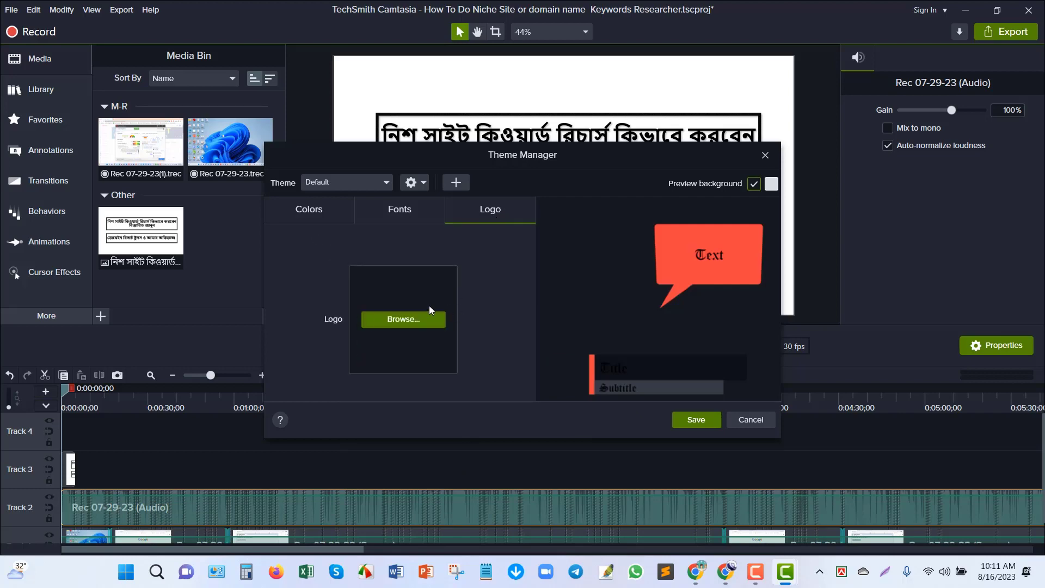
pyautogui.click(395, 319)
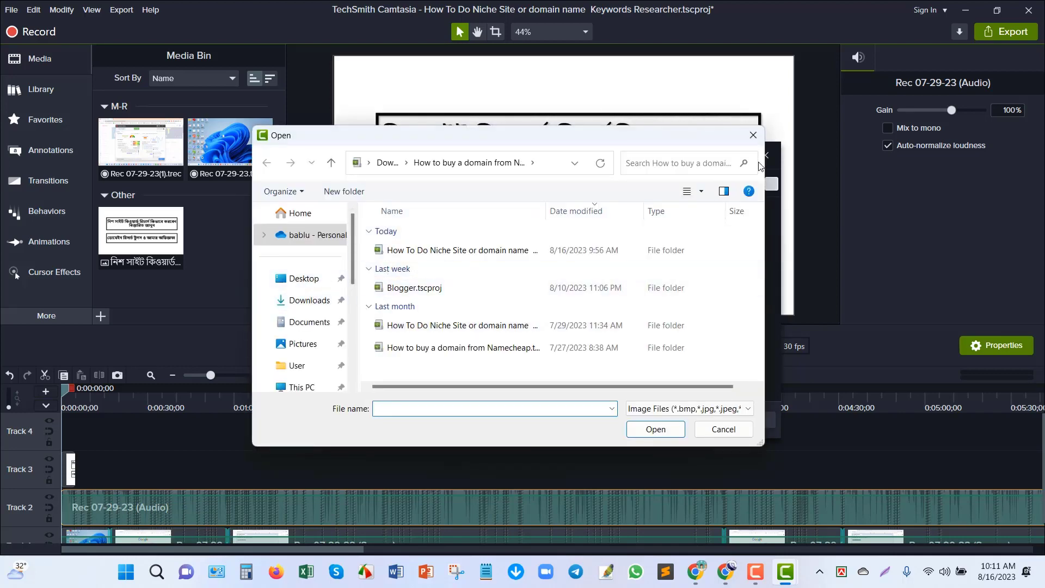
pyautogui.click(753, 135)
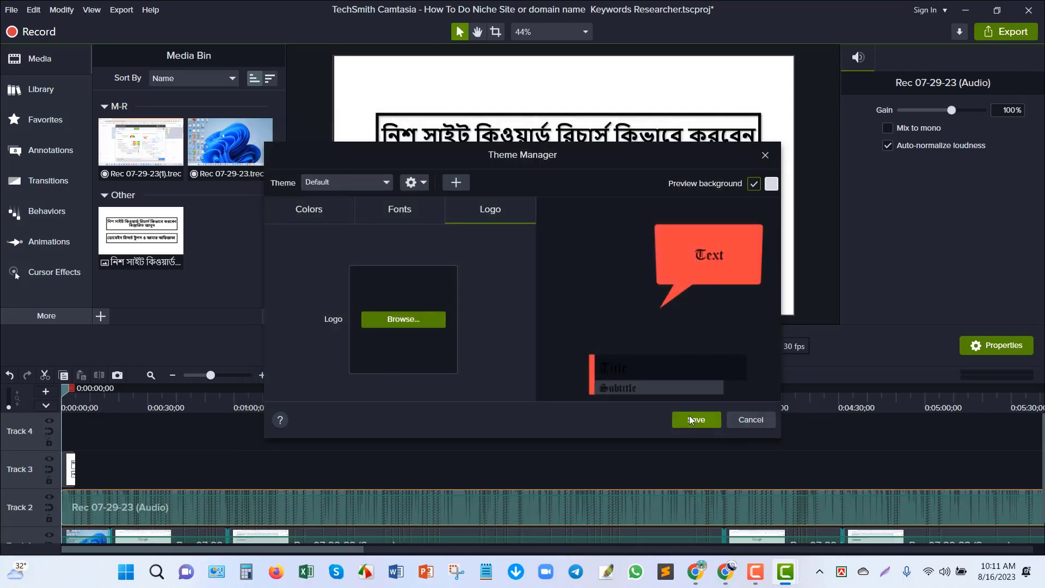
pyautogui.click(766, 156)
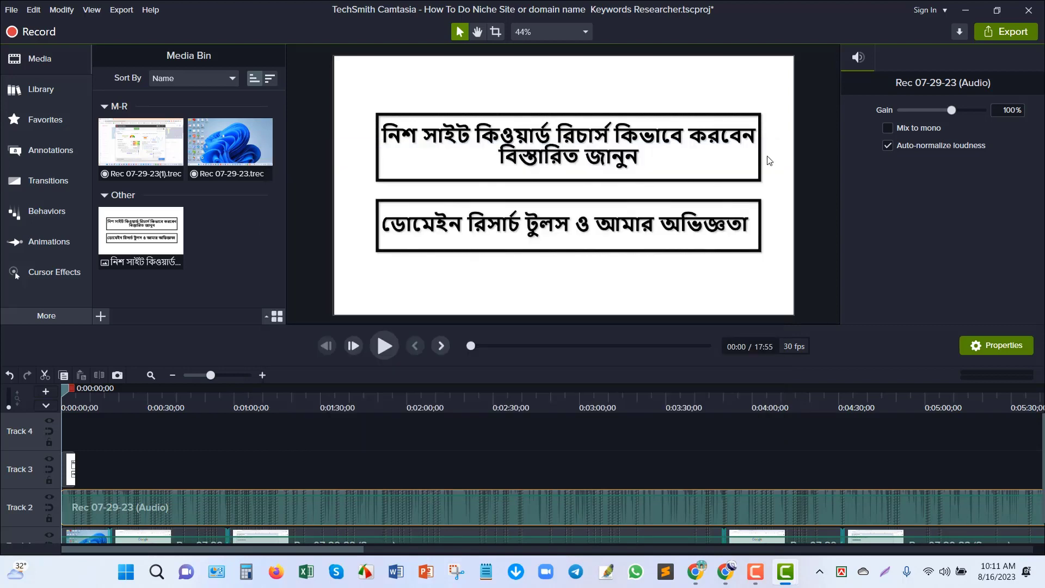
# View the template manager and the TechSmith Assets page of downloadable templates, and close both
pyautogui.click(11, 10)
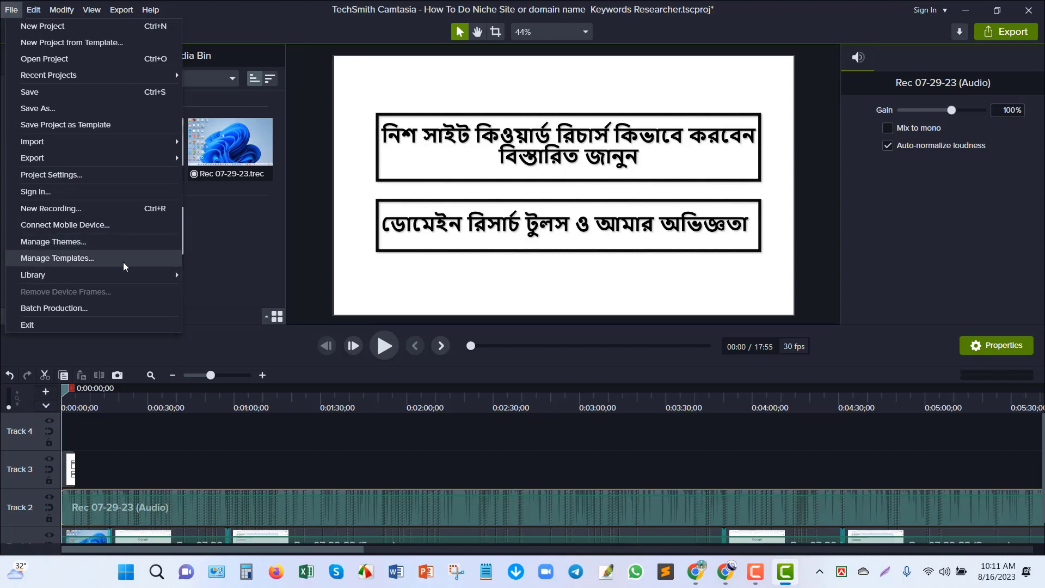
pyautogui.click(94, 258)
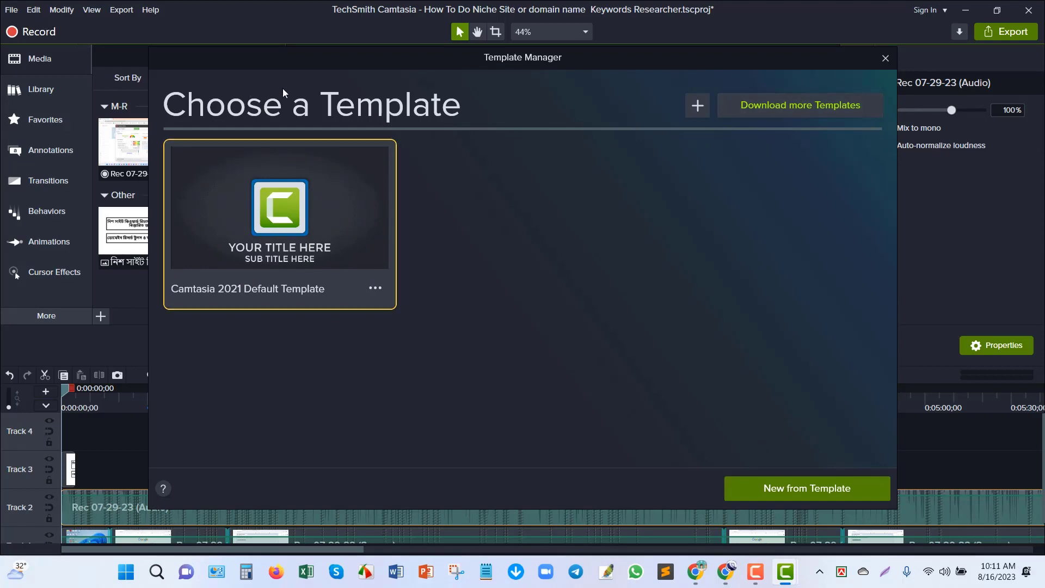
pyautogui.click(779, 102)
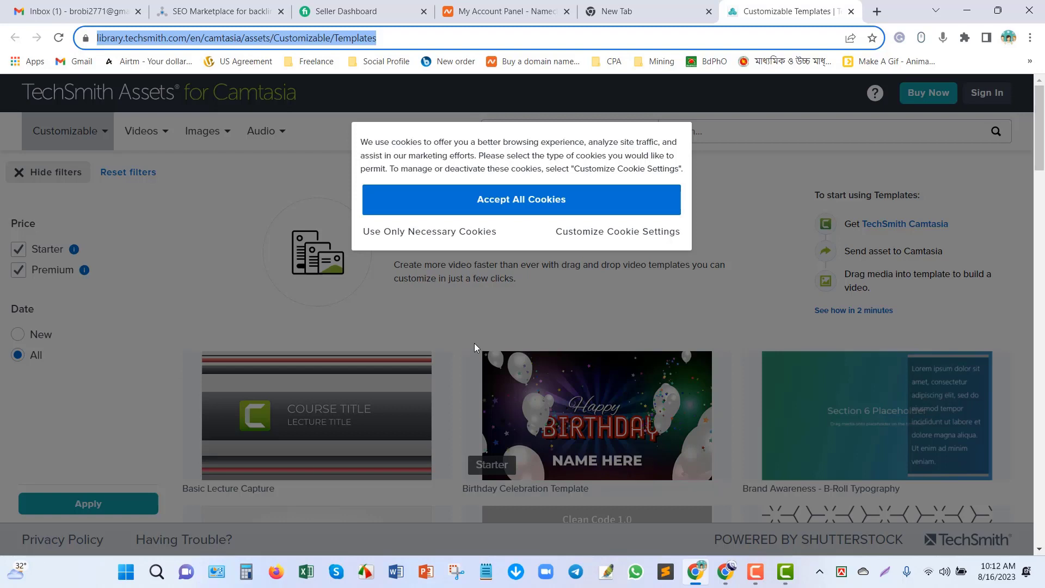
pyautogui.click(851, 12)
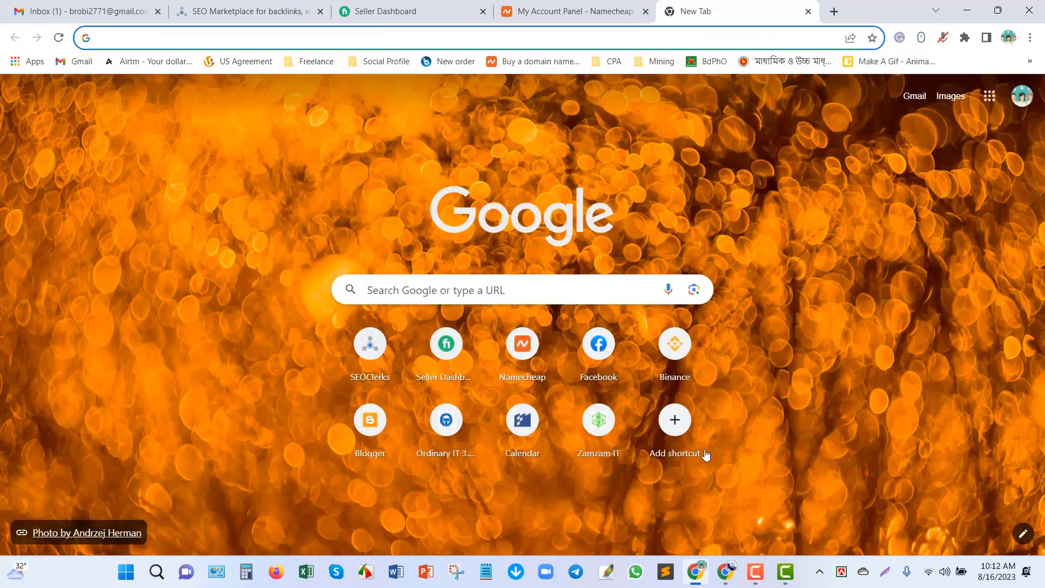
pyautogui.moveTo(786, 583)
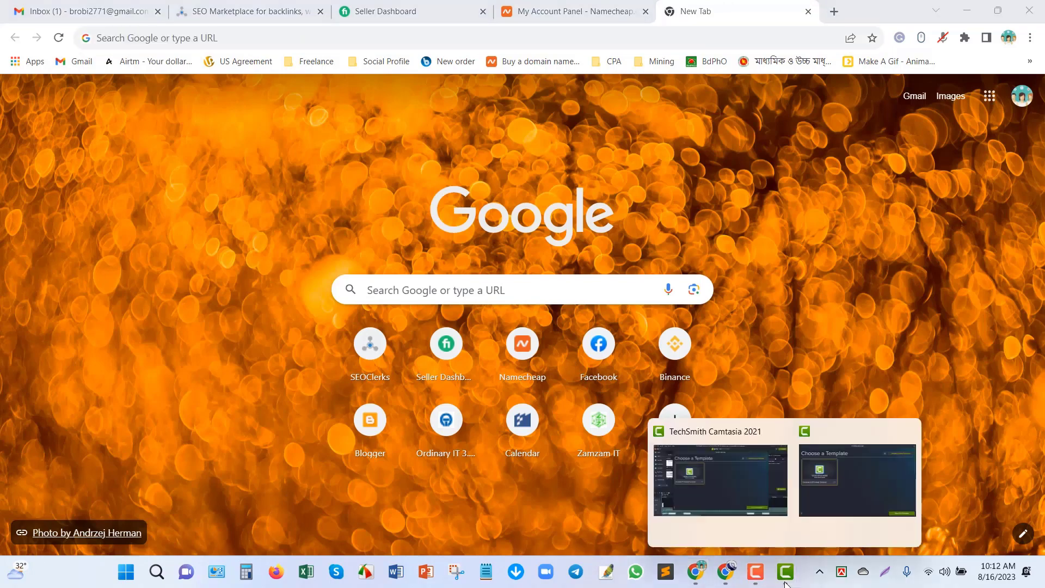
pyautogui.click(829, 500)
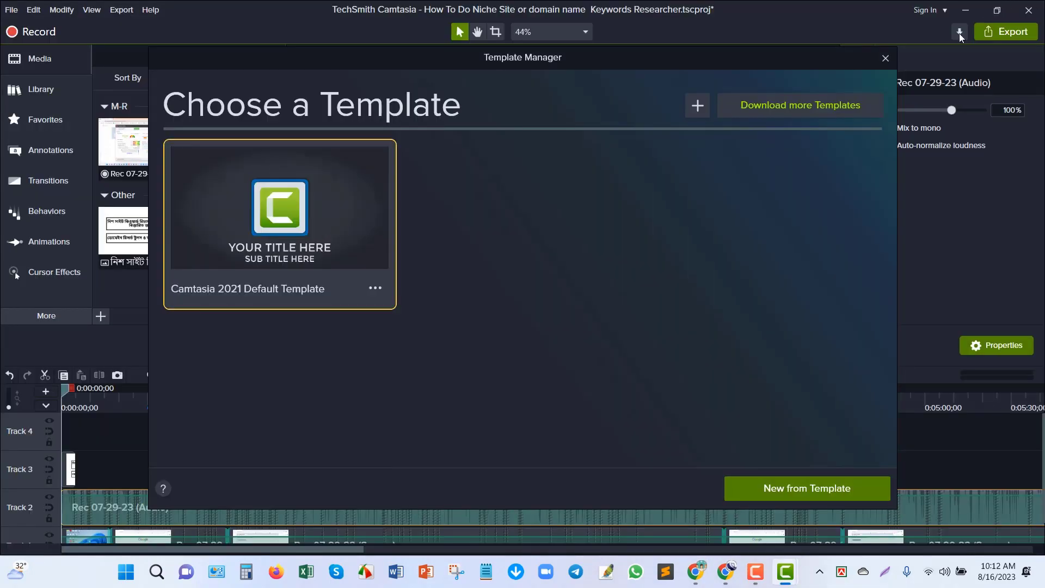
pyautogui.click(886, 58)
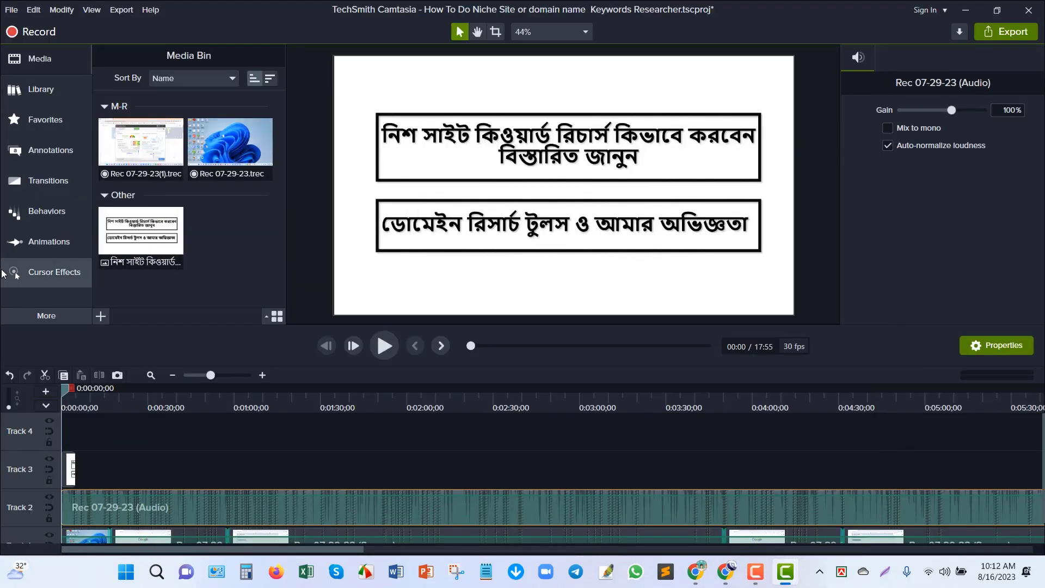
# Examine the library commands among the project's file commands
pyautogui.click(13, 10)
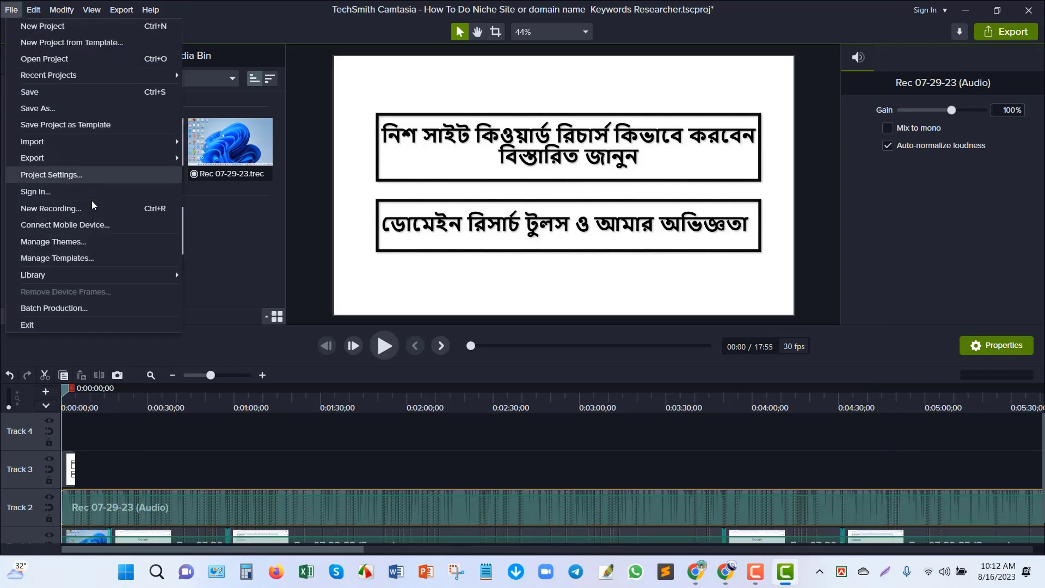
pyautogui.moveTo(153, 277)
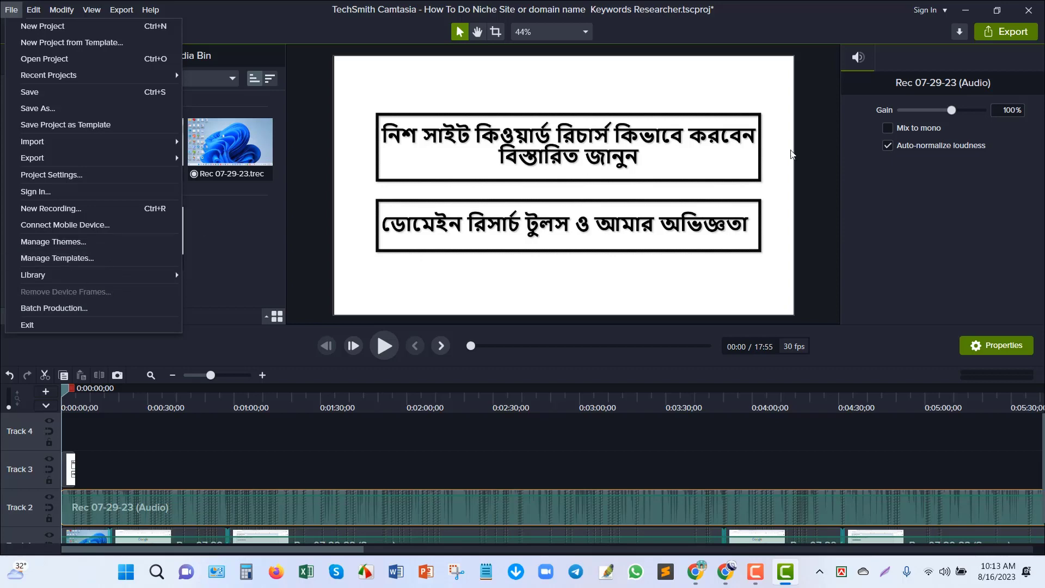
pyautogui.click(402, 216)
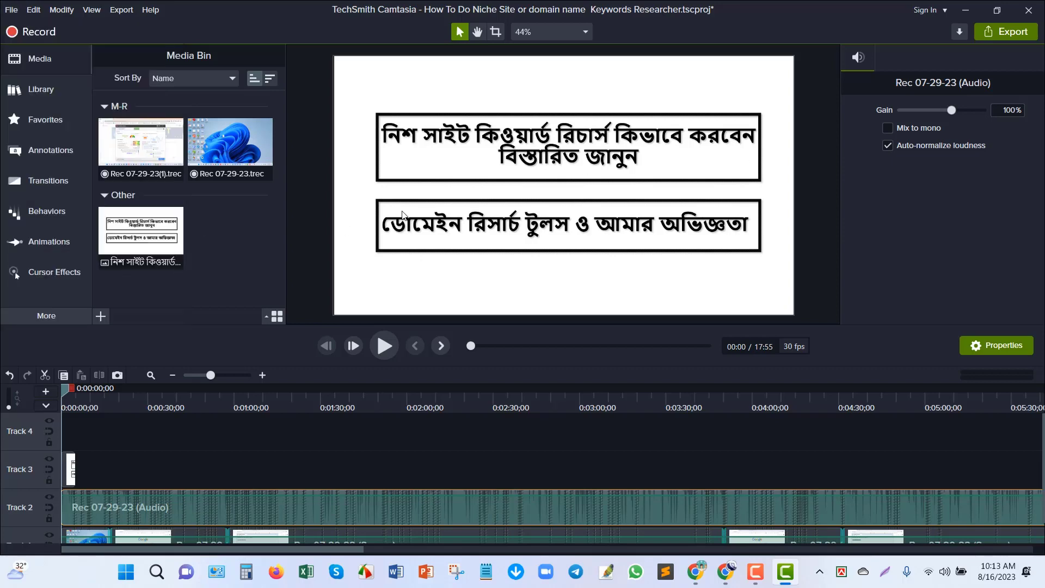
# Add "a friend is a best friend.mp4" from the Camtasia documents folder to a batch production, and close the wizard without producing
pyautogui.click(11, 9)
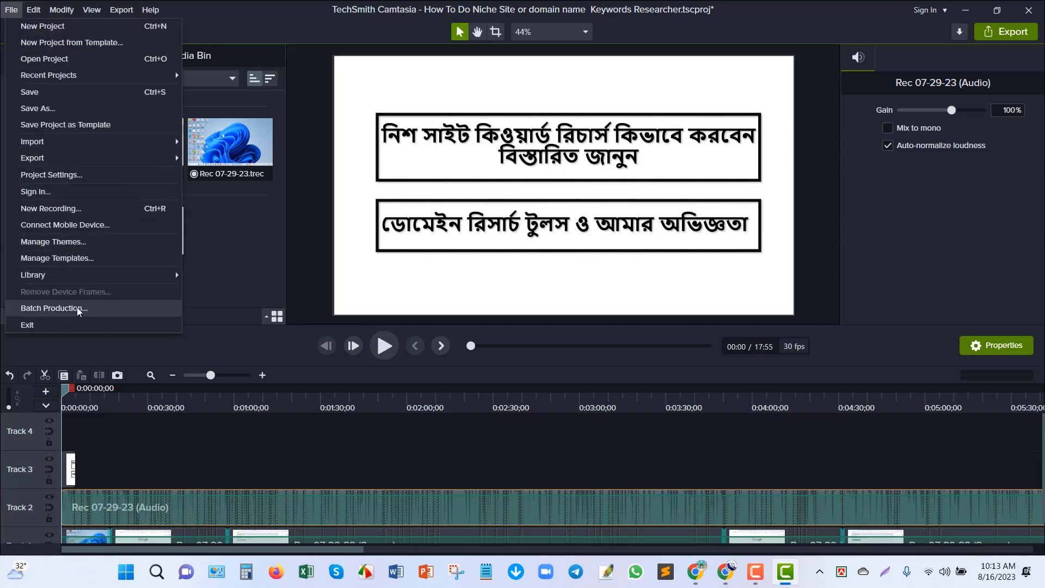
pyautogui.click(107, 308)
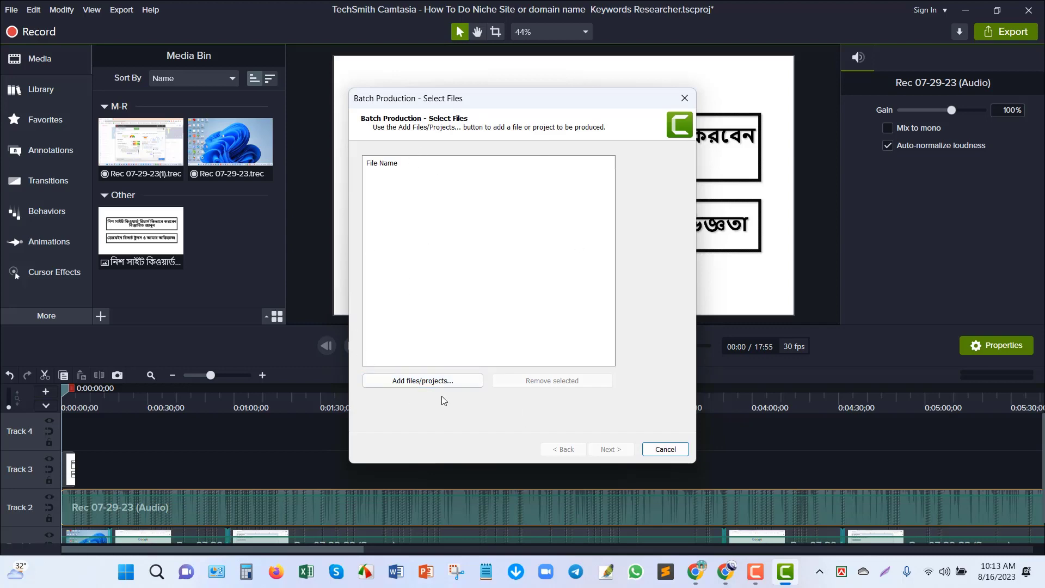
pyautogui.click(442, 381)
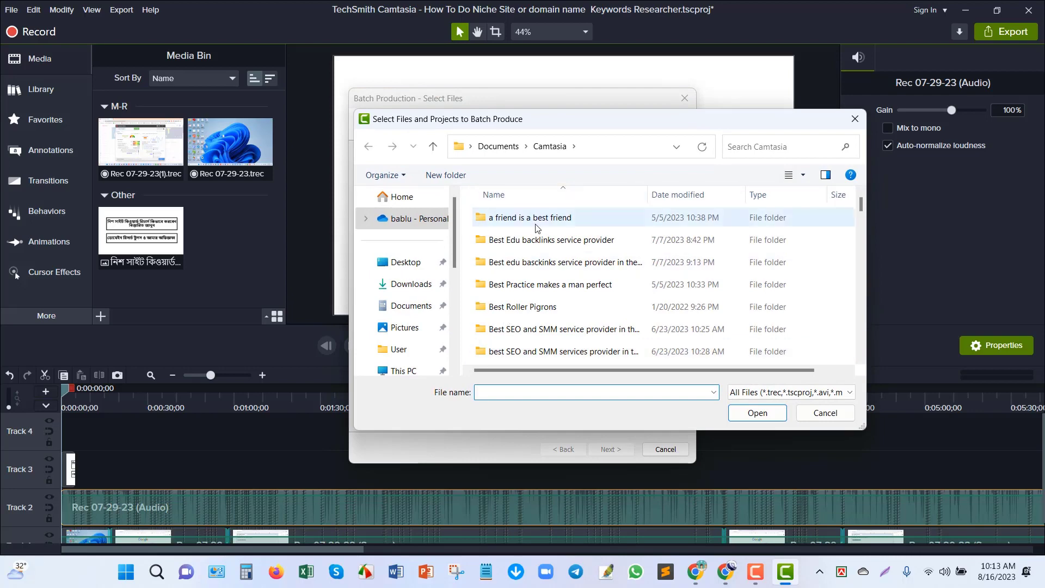
pyautogui.click(532, 220)
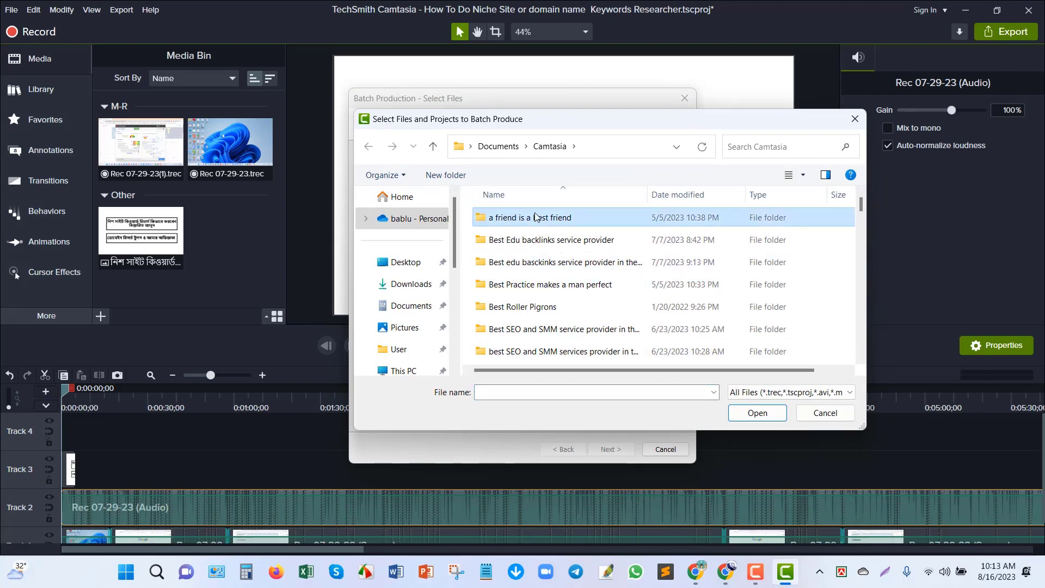
pyautogui.click(772, 413)
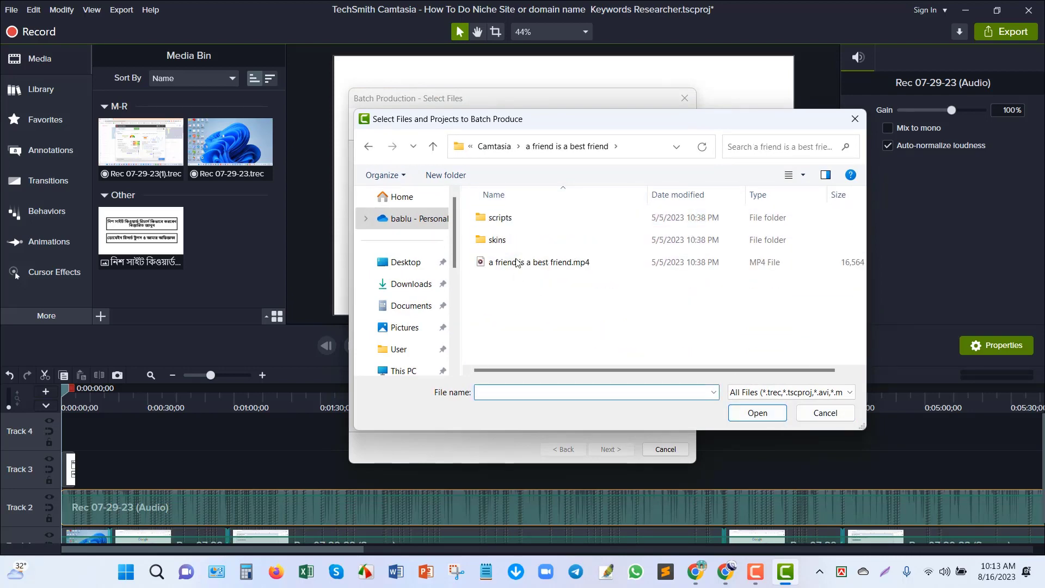
pyautogui.click(523, 263)
pyautogui.click(767, 415)
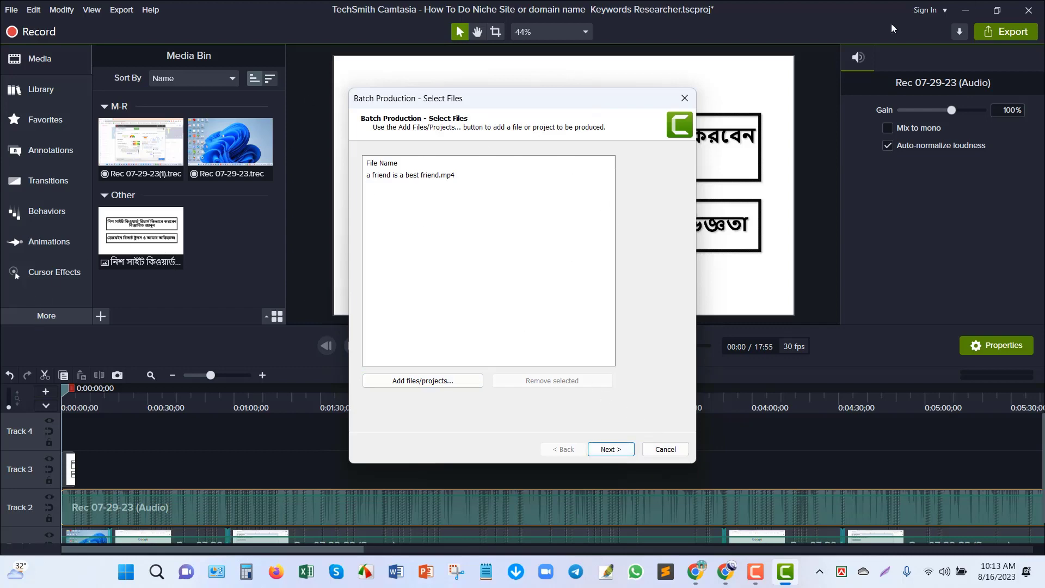
pyautogui.click(685, 98)
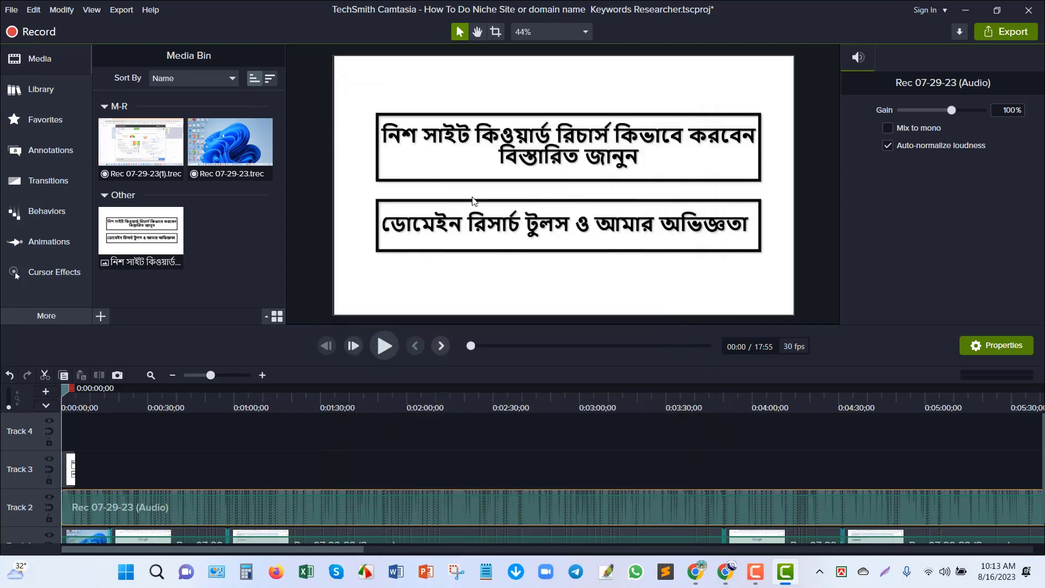
pyautogui.click(11, 10)
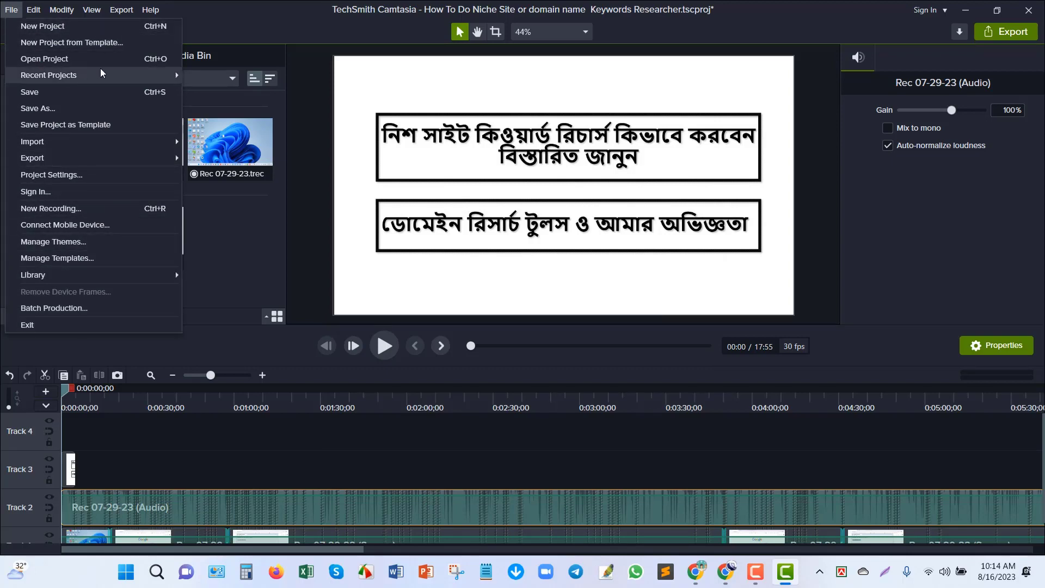
pyautogui.click(8, 7)
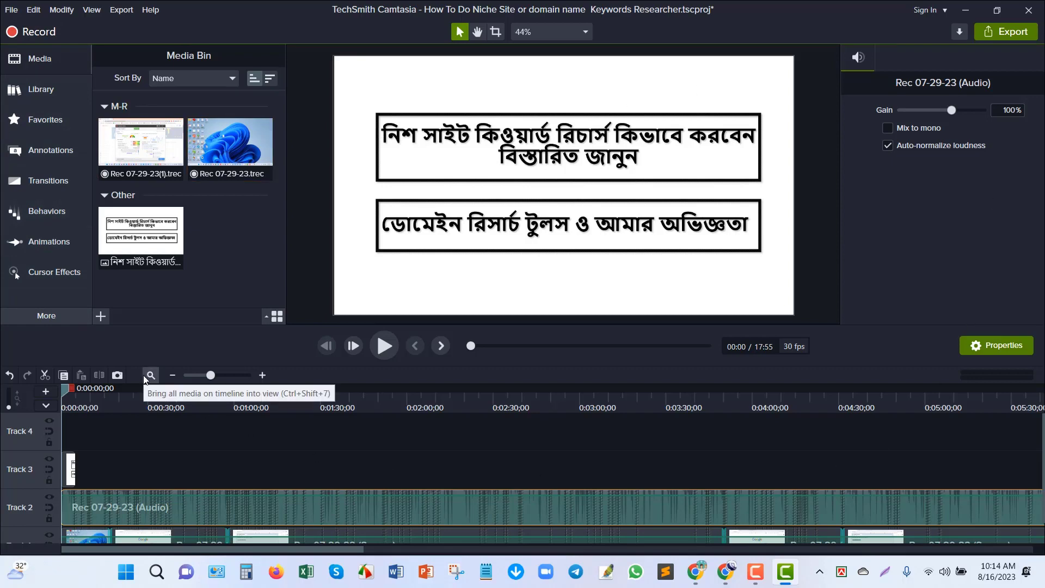
pyautogui.click(117, 243)
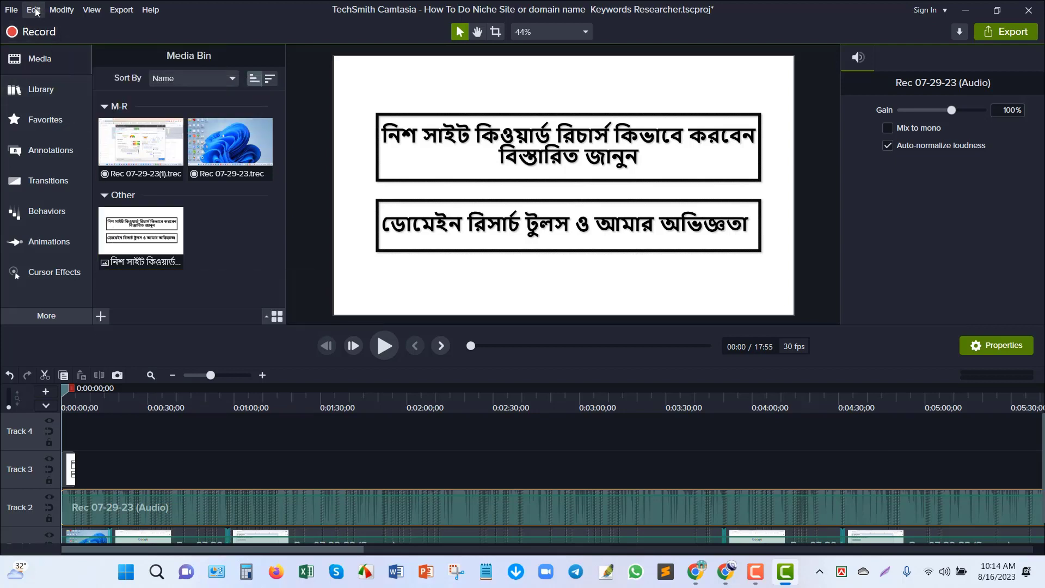
# Switch to Word, create a blank document past the activation notice, and view its file commands before returning to the page
pyautogui.click(397, 578)
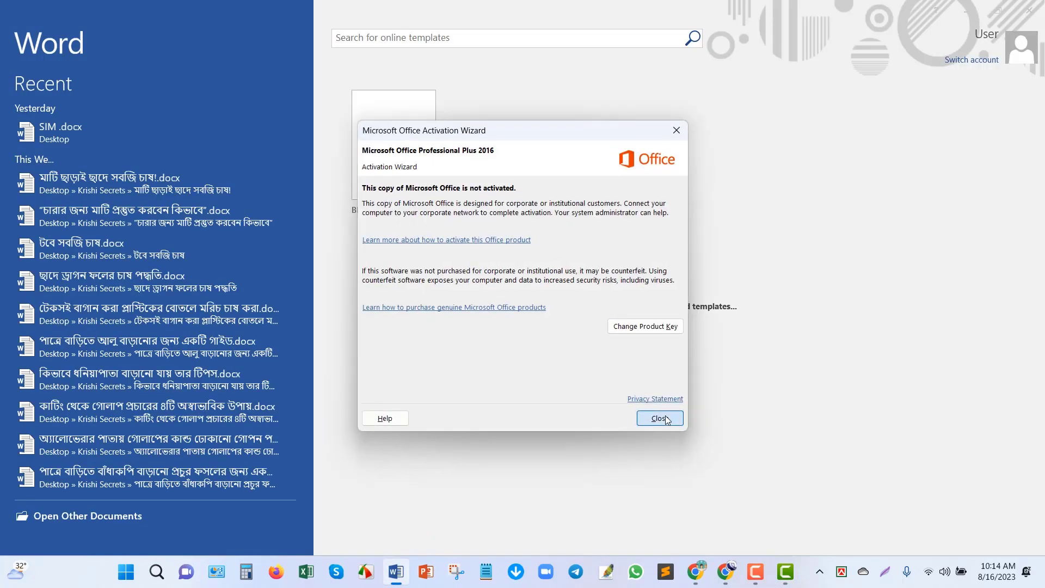
pyautogui.click(657, 415)
pyautogui.click(391, 129)
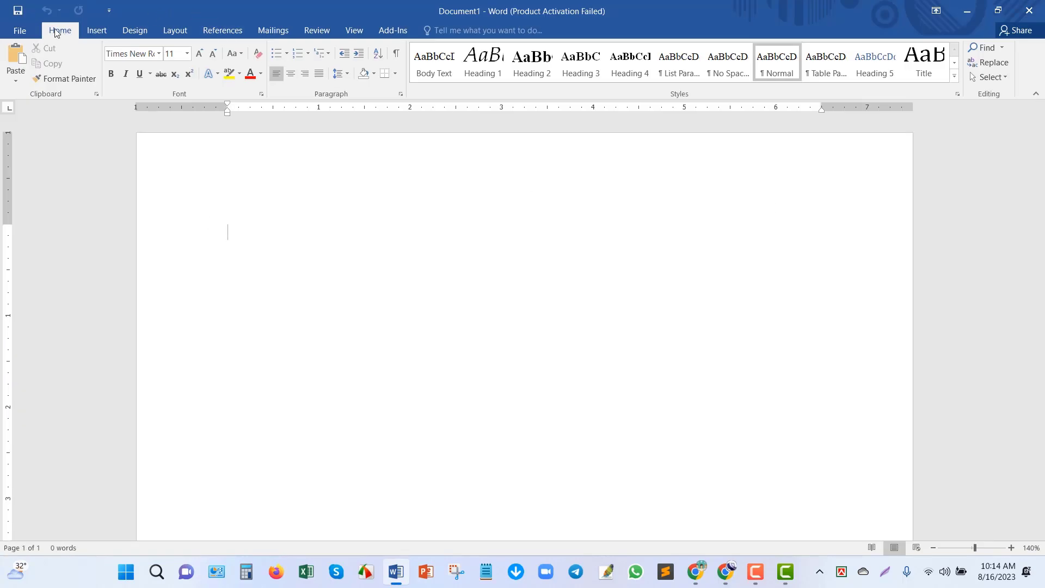
pyautogui.click(20, 31)
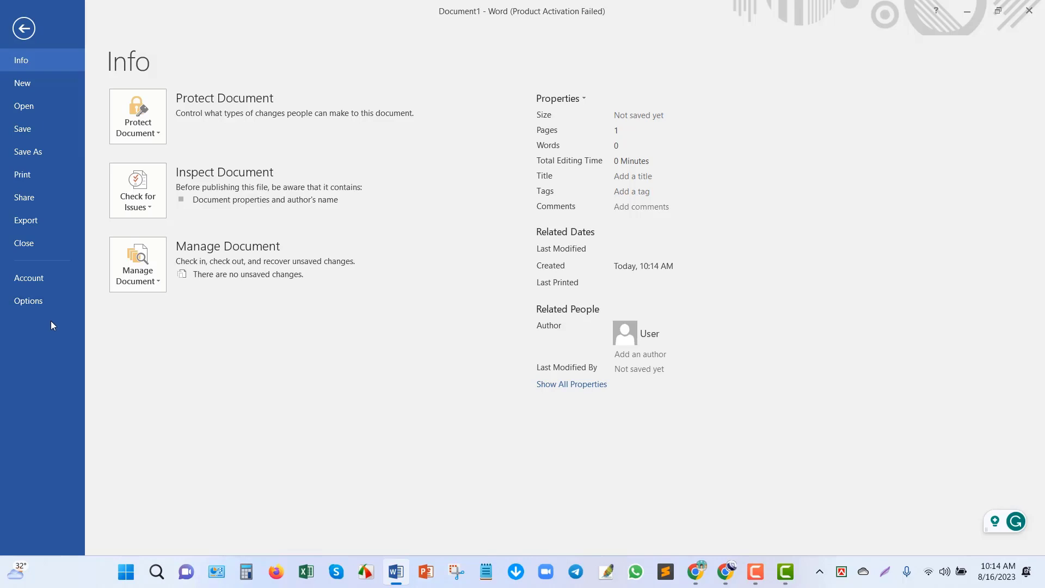
pyautogui.click(25, 29)
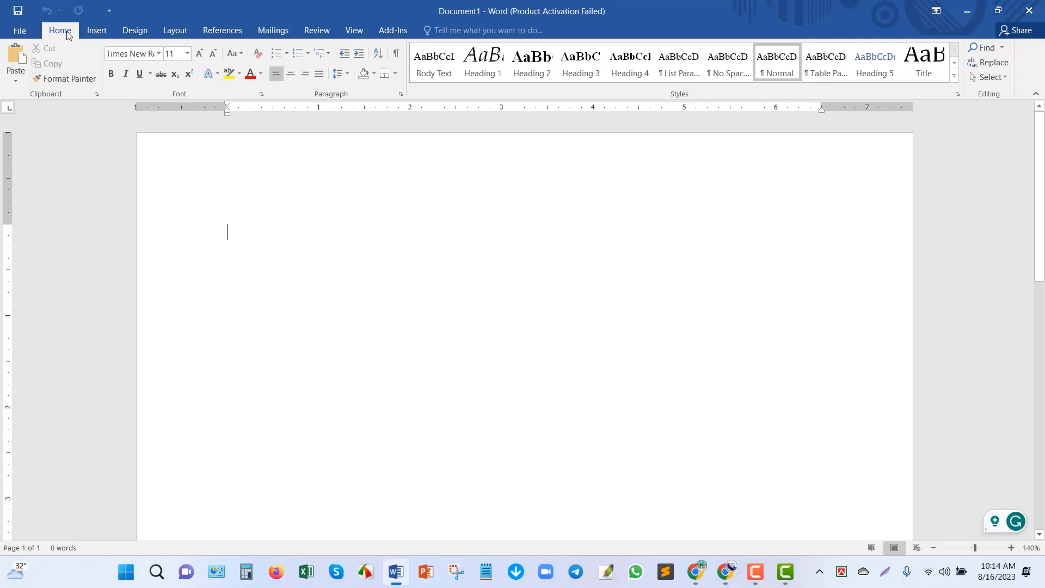
# Enter "ZAMZAM" on the first line of the blank document
pyautogui.click(24, 31)
pyautogui.click(24, 29)
pyautogui.write('ZAMZA')
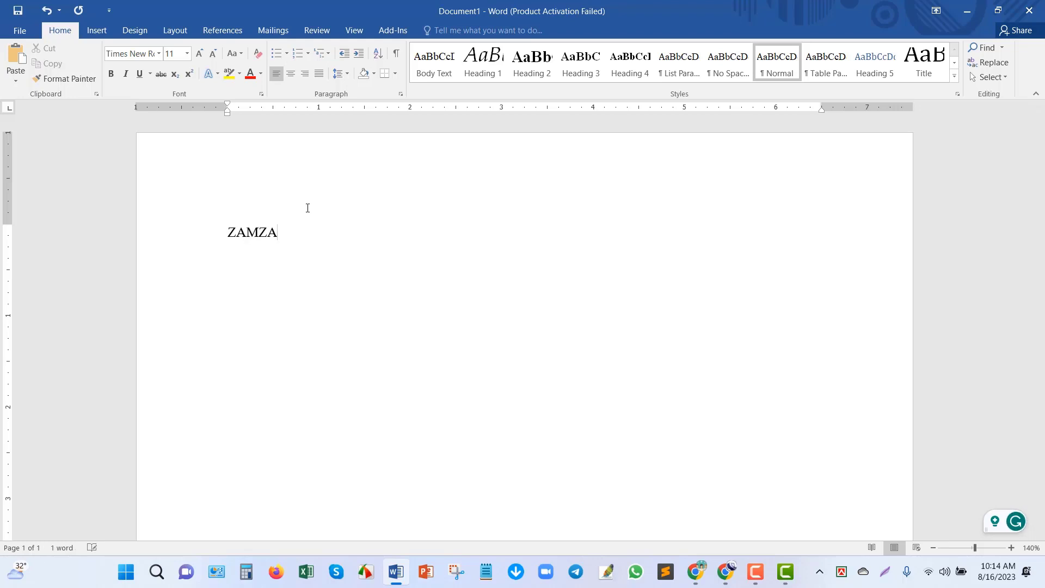
pyautogui.write('M')
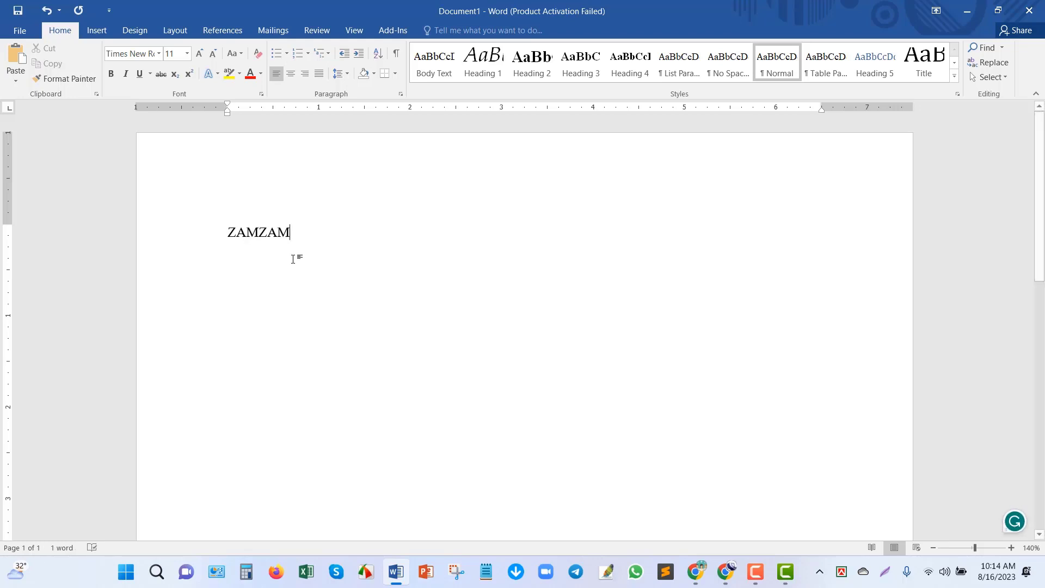
# Highlight the word ZAMZAM twice, clearing the selection each time, and switch back to Camtasia
pyautogui.moveTo(298, 234); pyautogui.dragTo(218, 239)
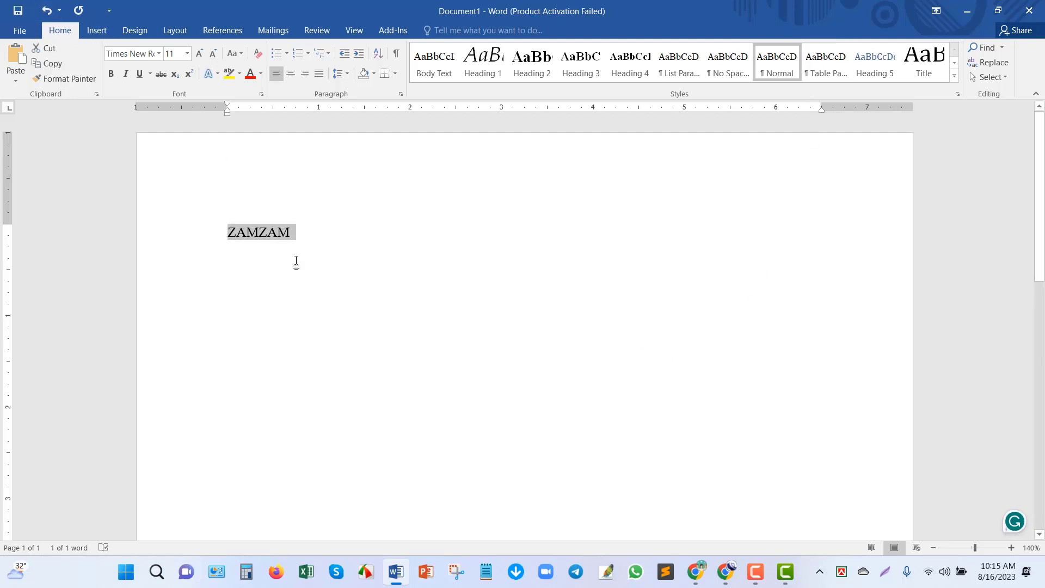
pyautogui.click(293, 232)
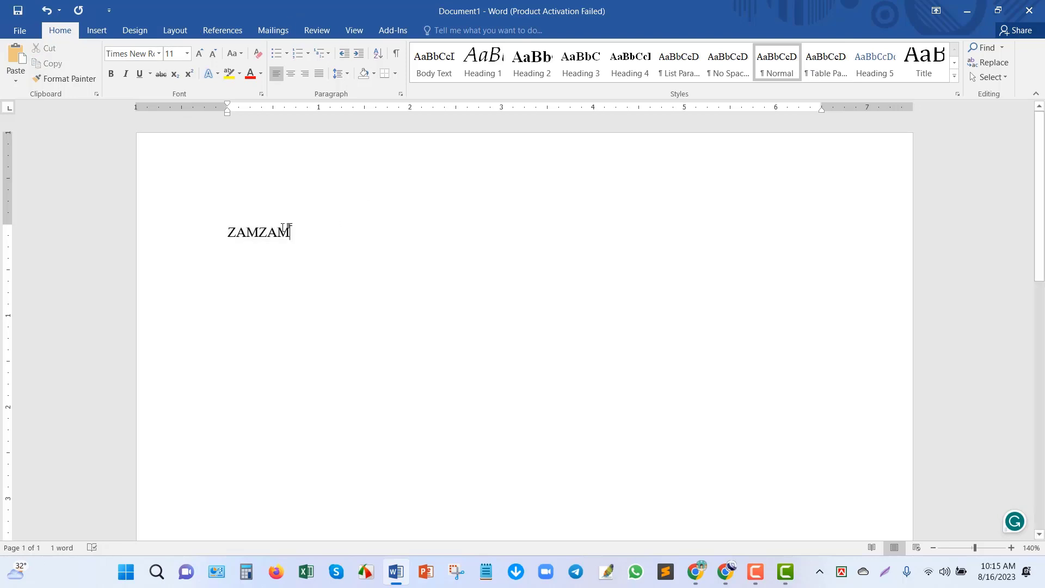
pyautogui.moveTo(293, 232); pyautogui.dragTo(222, 232)
pyautogui.click(334, 273)
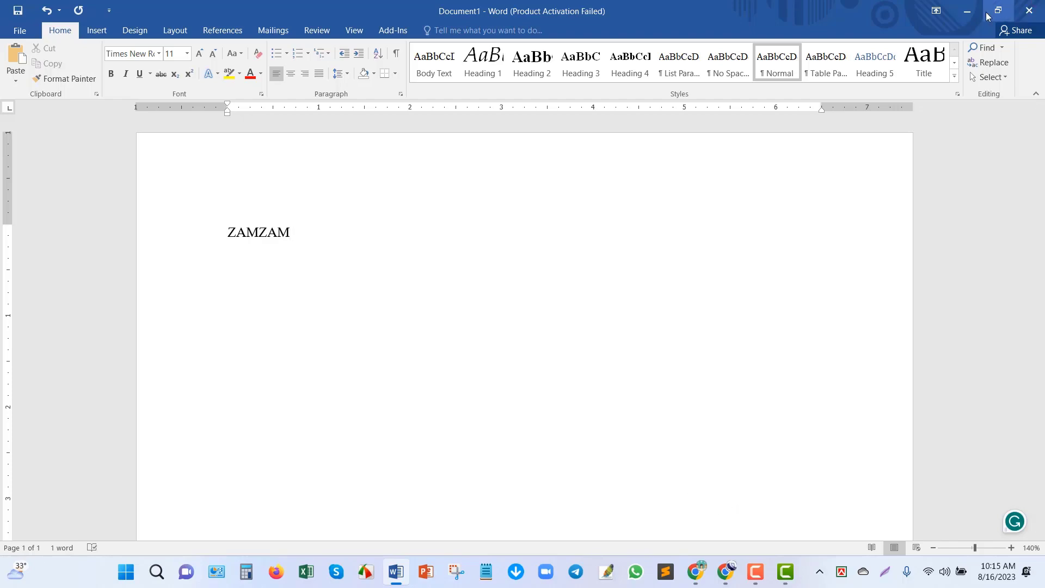
pyautogui.click(968, 12)
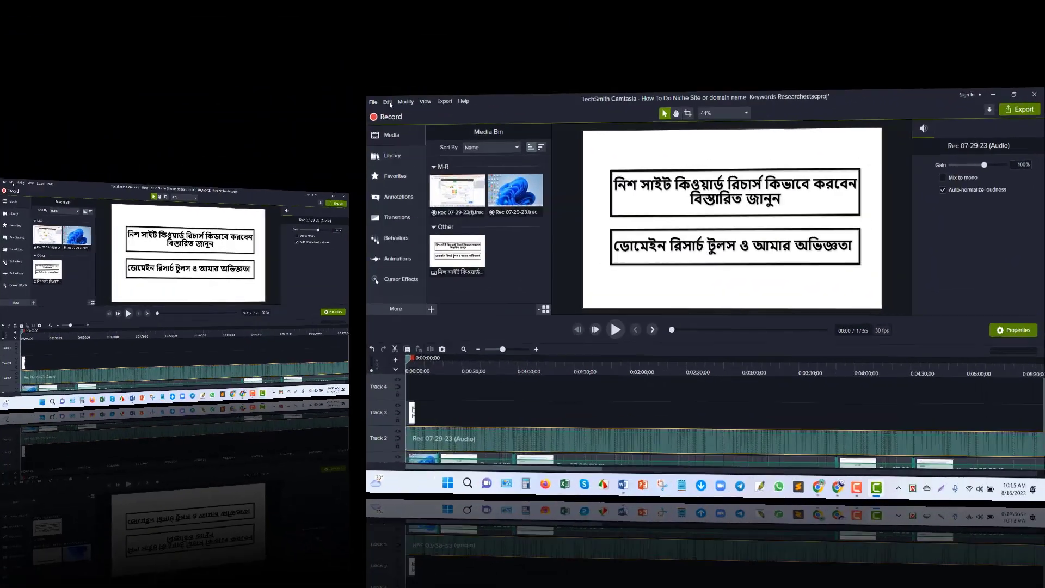
# Group the Rec 07-29-23 audio clip on Track 2
pyautogui.click(35, 10)
pyautogui.click(27, 10)
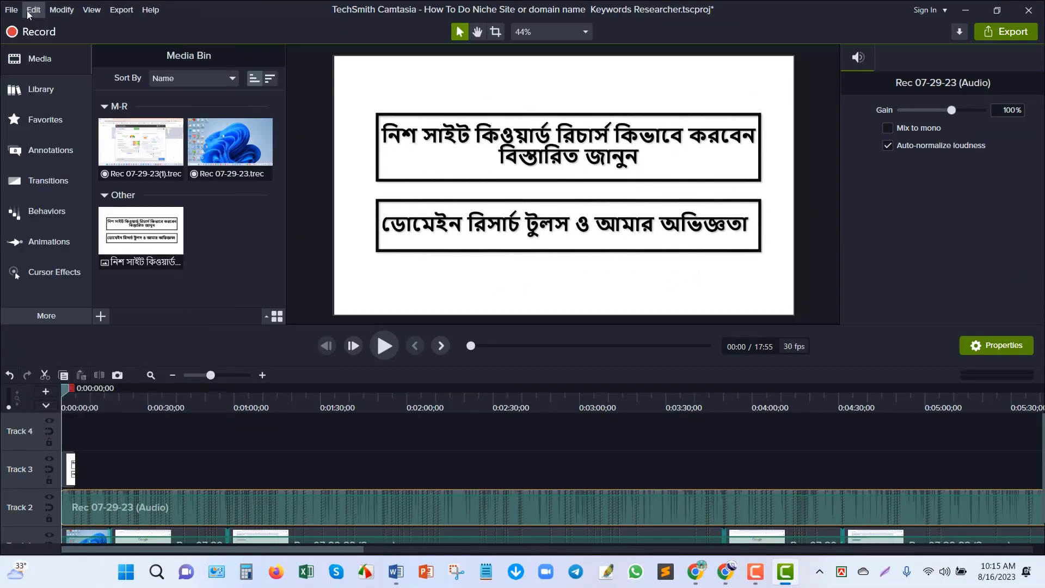
pyautogui.click(31, 9)
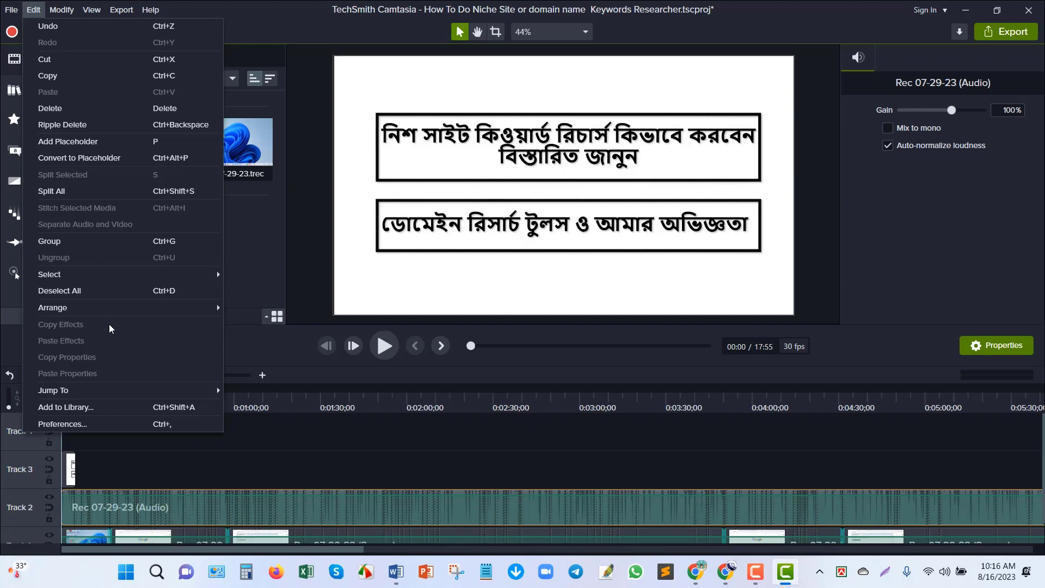
pyautogui.click(101, 241)
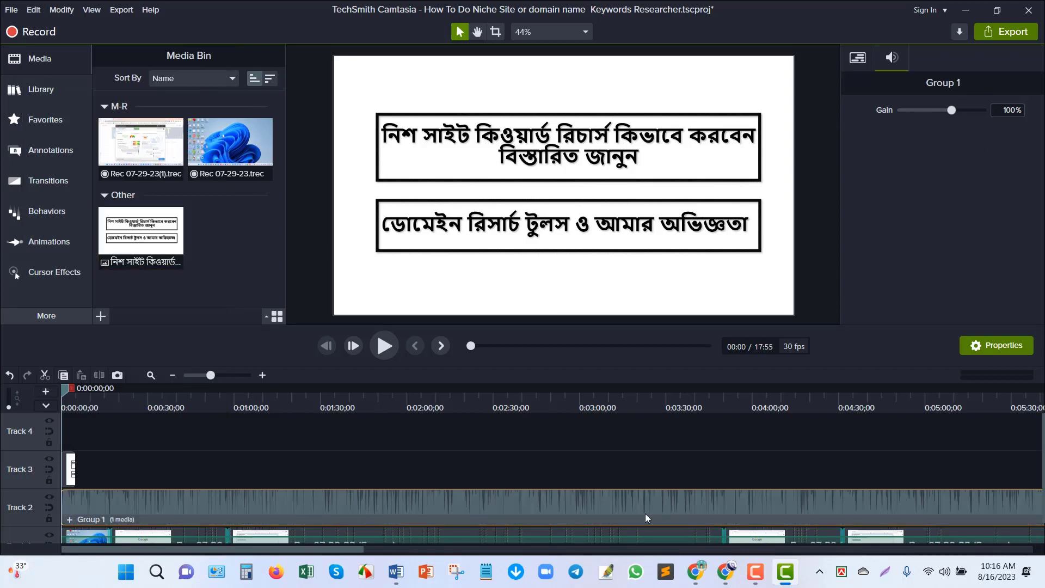
pyautogui.scroll(-1, 726, 479)
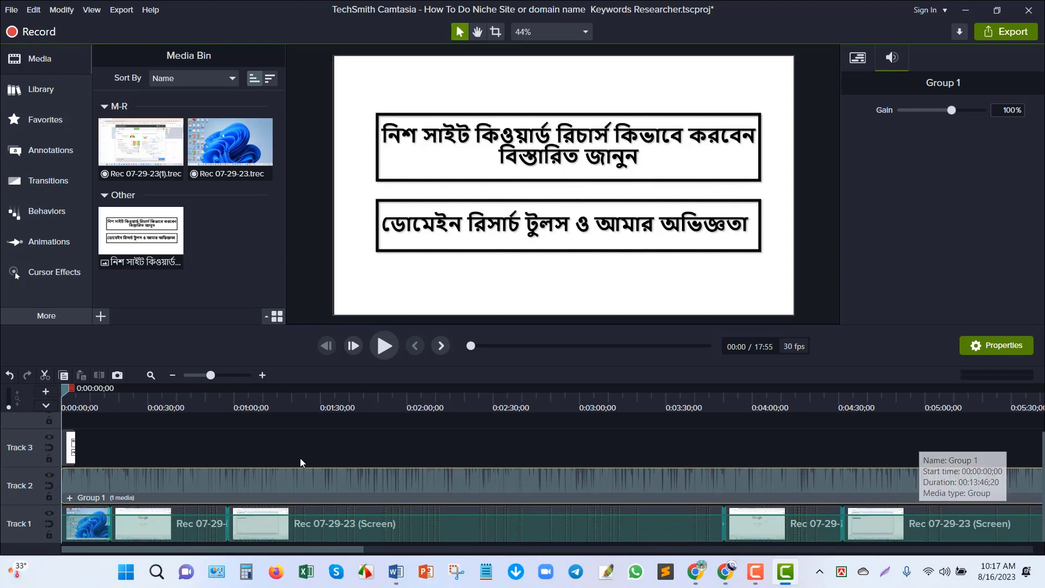
# Shift the title image clip on Track 3 slightly towards the timeline start, and undo an edit after selecting the audio group
pyautogui.scroll(1, 882, 480)
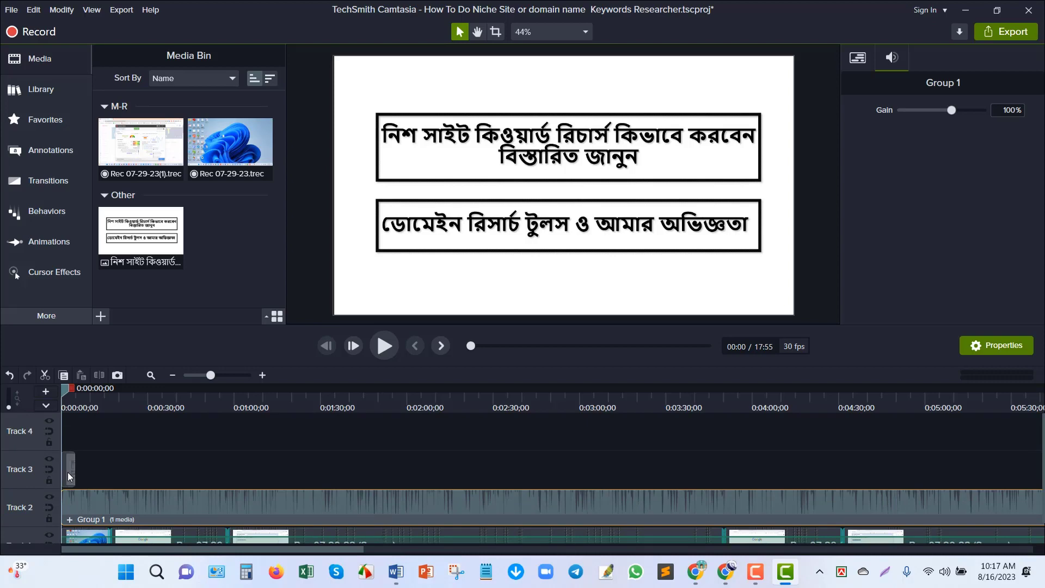
pyautogui.moveTo(67, 472)
pyautogui.mouseDown()
pyautogui.moveTo(139, 468)
pyautogui.moveTo(67, 469)
pyautogui.mouseUp()
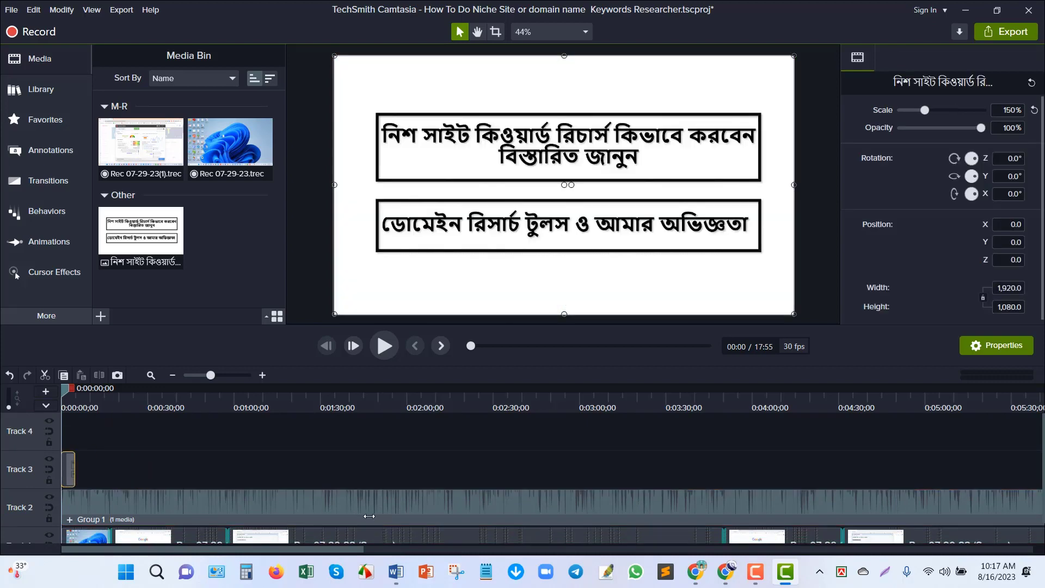
pyautogui.click(398, 507)
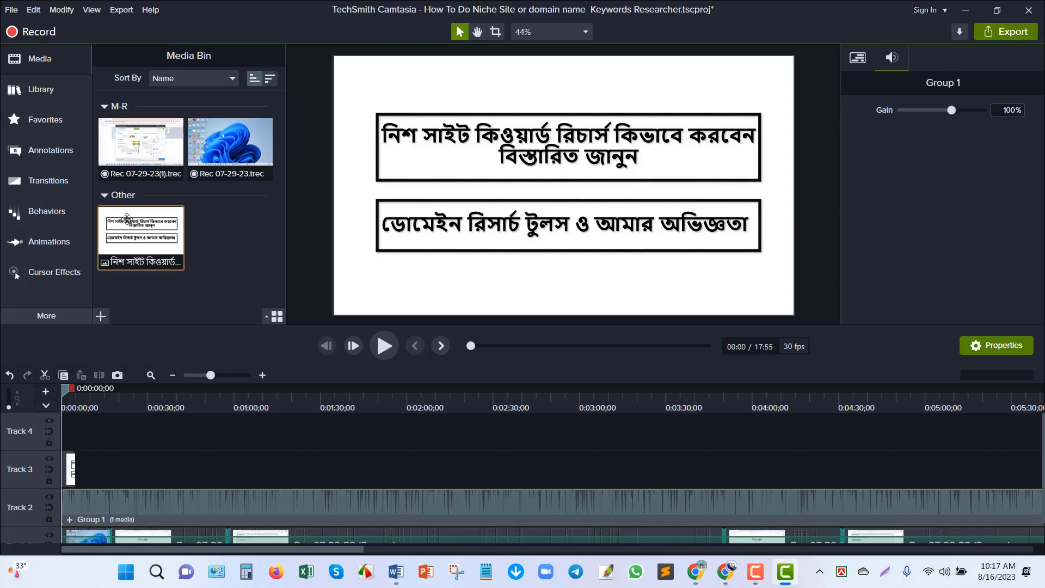
pyautogui.click(33, 9)
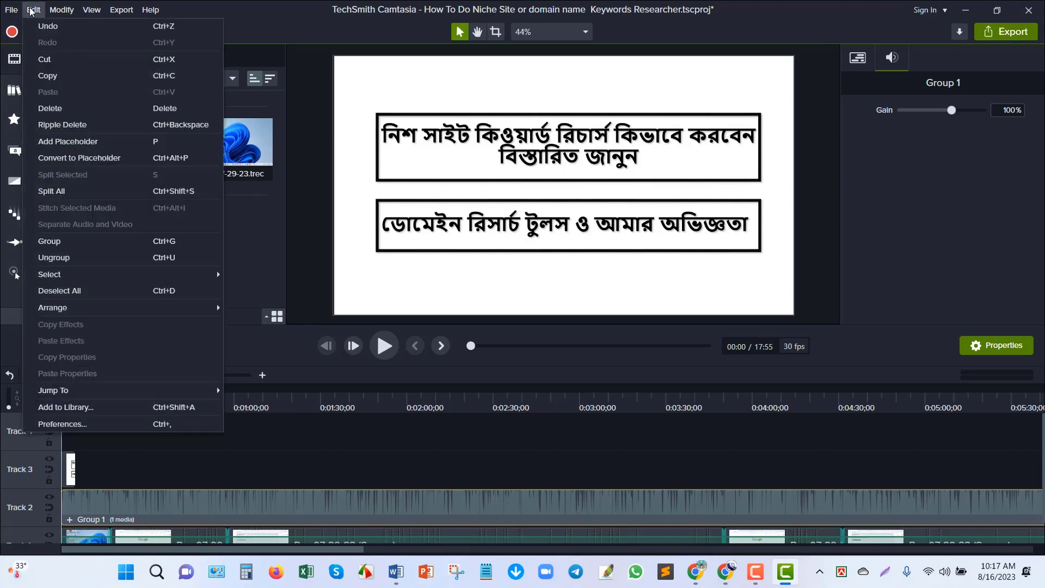
pyautogui.click(53, 27)
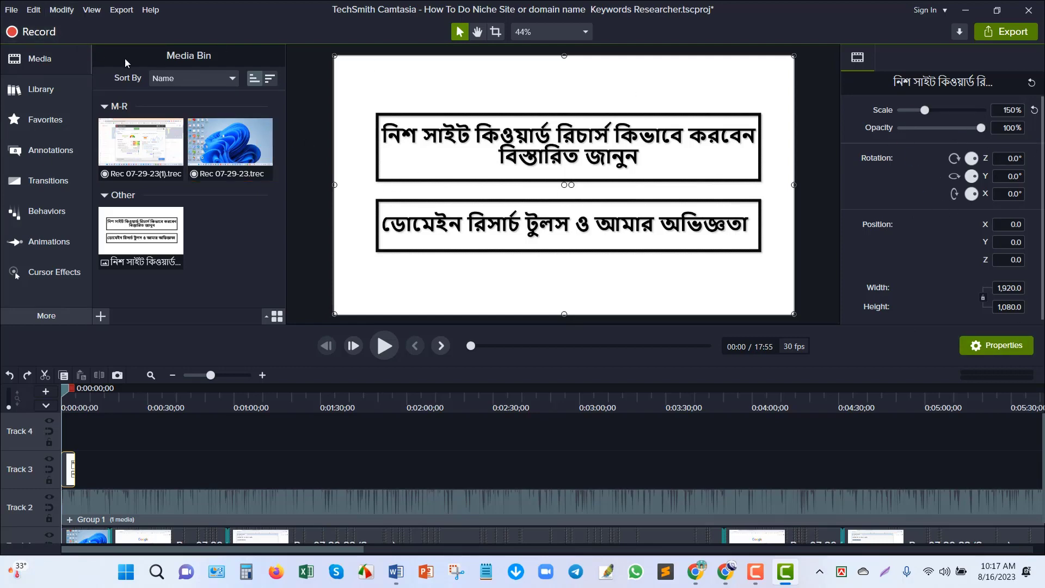
# Deselect all timeline media and undo the grouping of the audio clip on Track 2
pyautogui.click(34, 10)
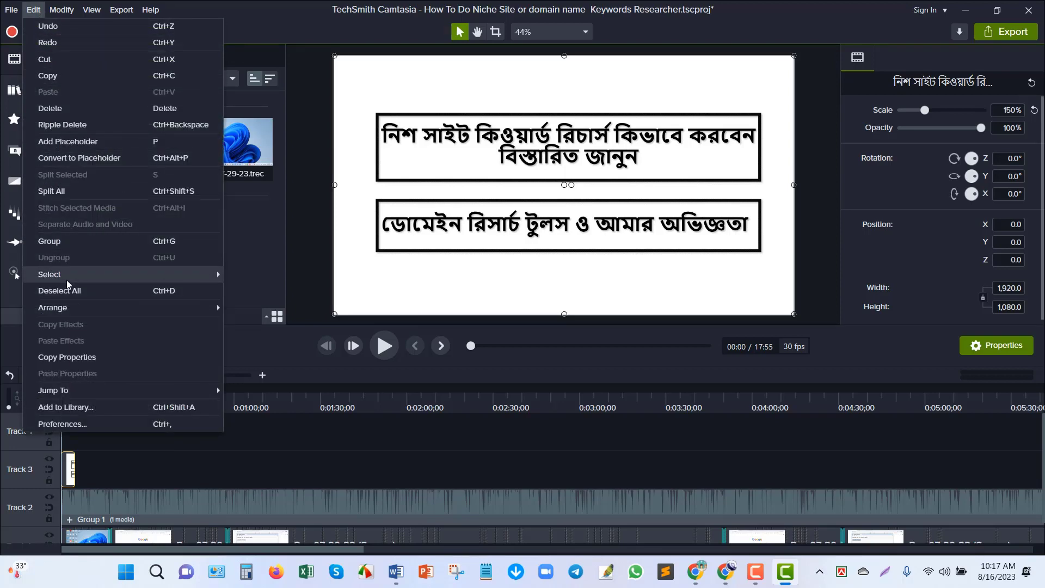
pyautogui.moveTo(66, 274)
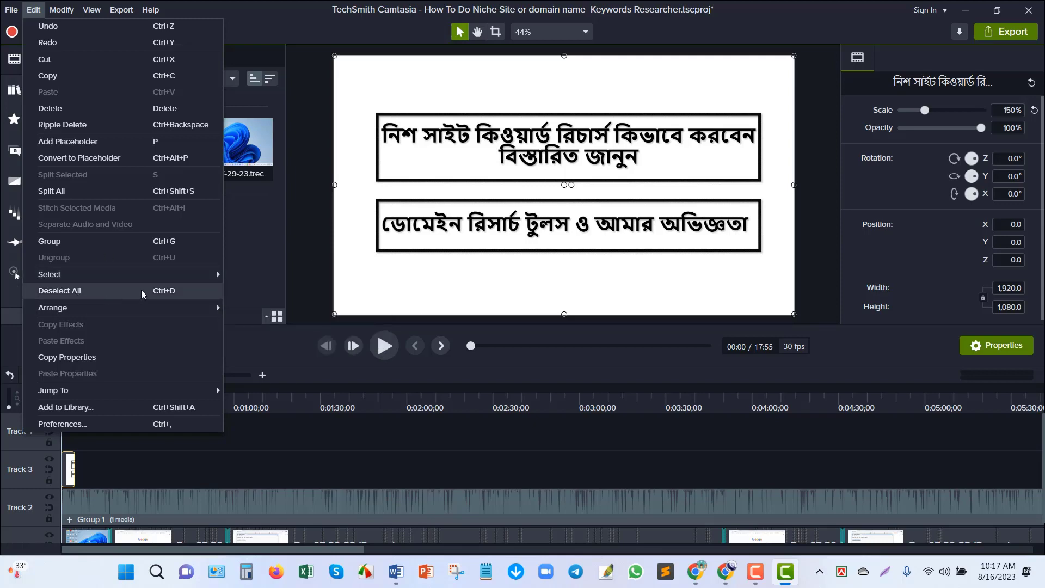
pyautogui.click(114, 292)
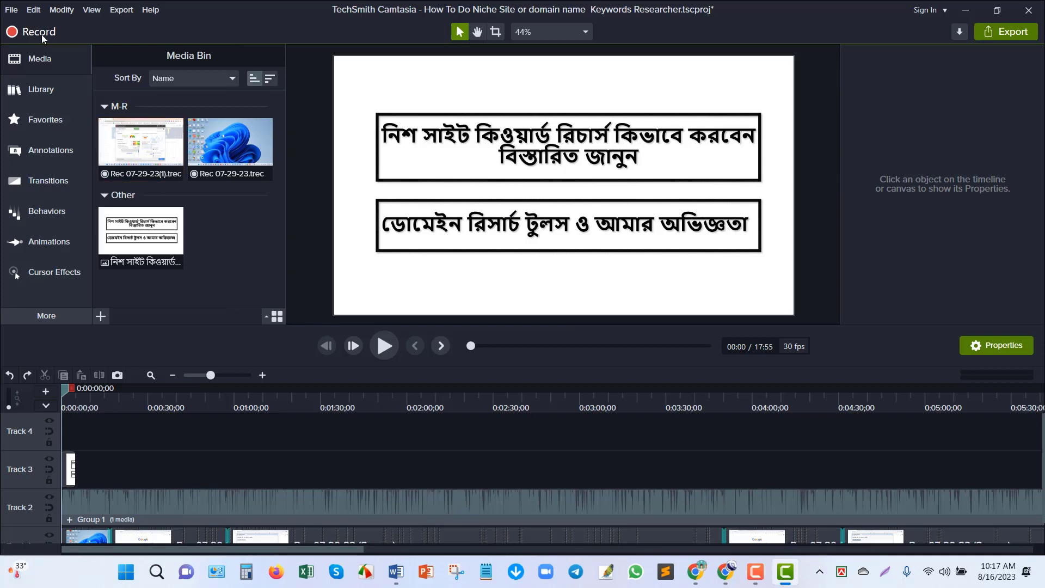
pyautogui.click(31, 10)
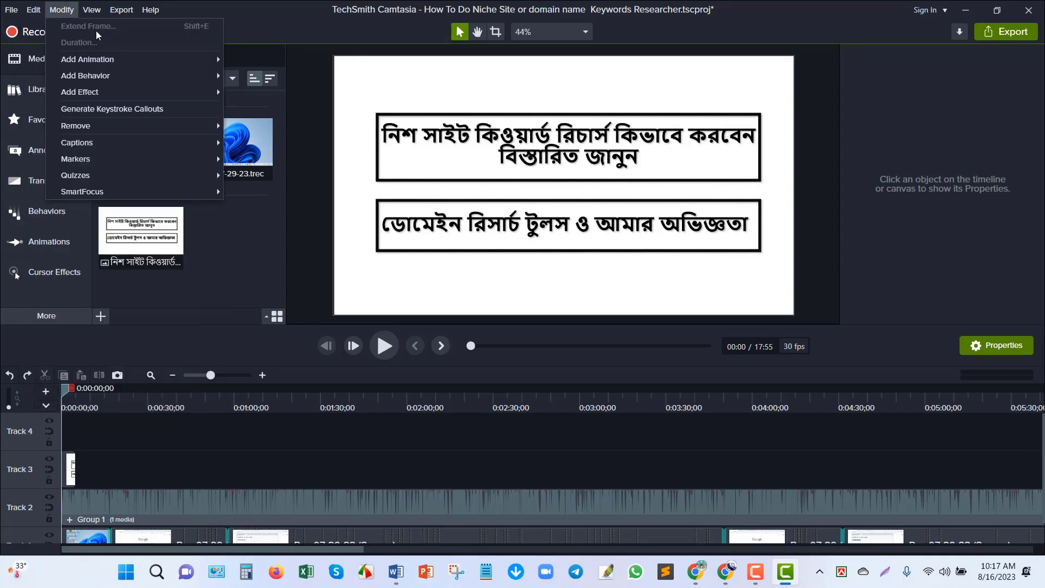
pyautogui.click(42, 26)
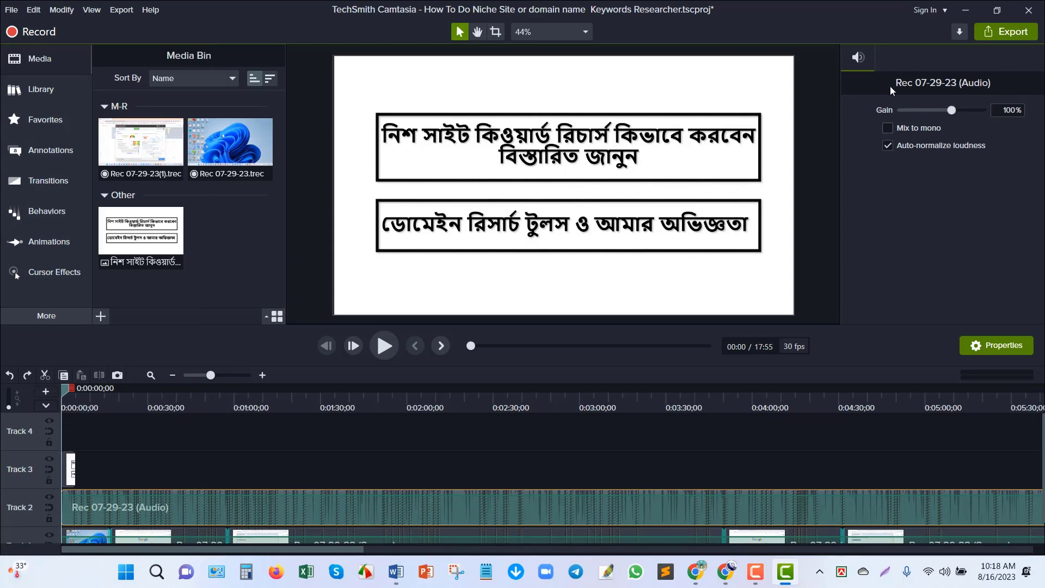
# Examine the editing commands, including Arrange and the Jump To options, and try jumping to the next quiz and undoing an edit
pyautogui.click(31, 9)
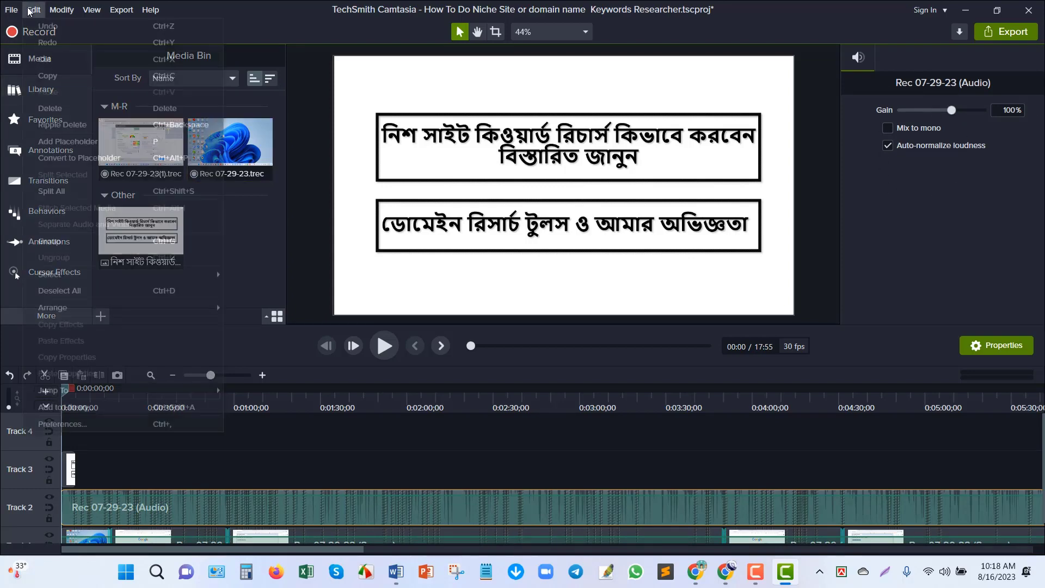
pyautogui.moveTo(113, 307)
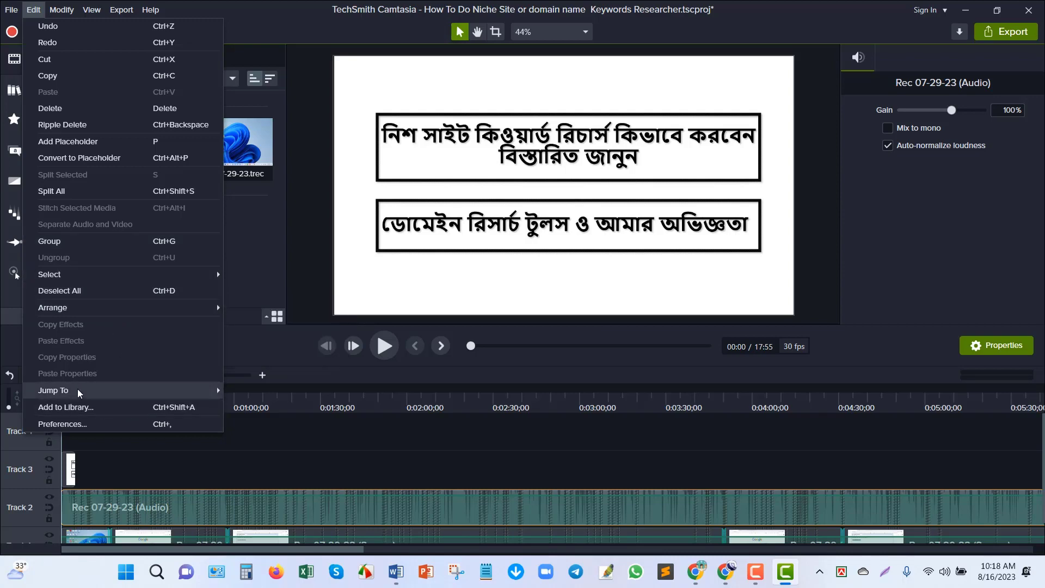
pyautogui.moveTo(77, 389)
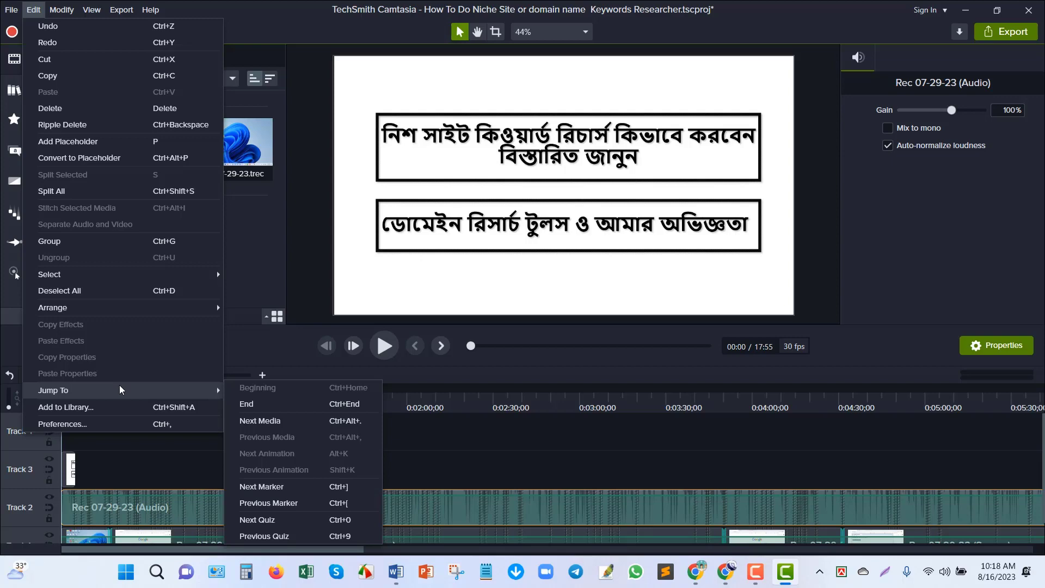
pyautogui.click(294, 520)
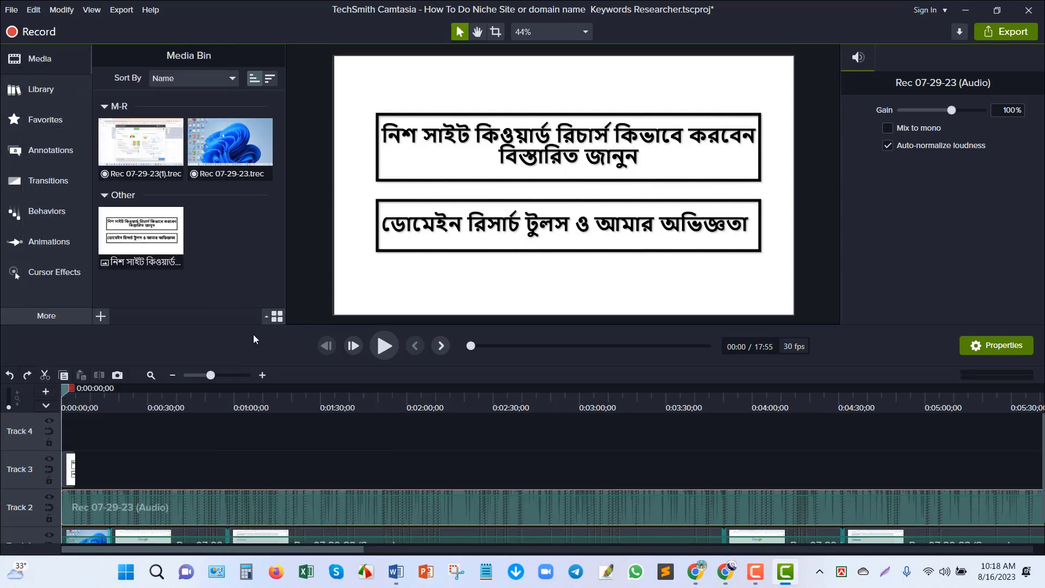
pyautogui.scroll(-1, 843, 462)
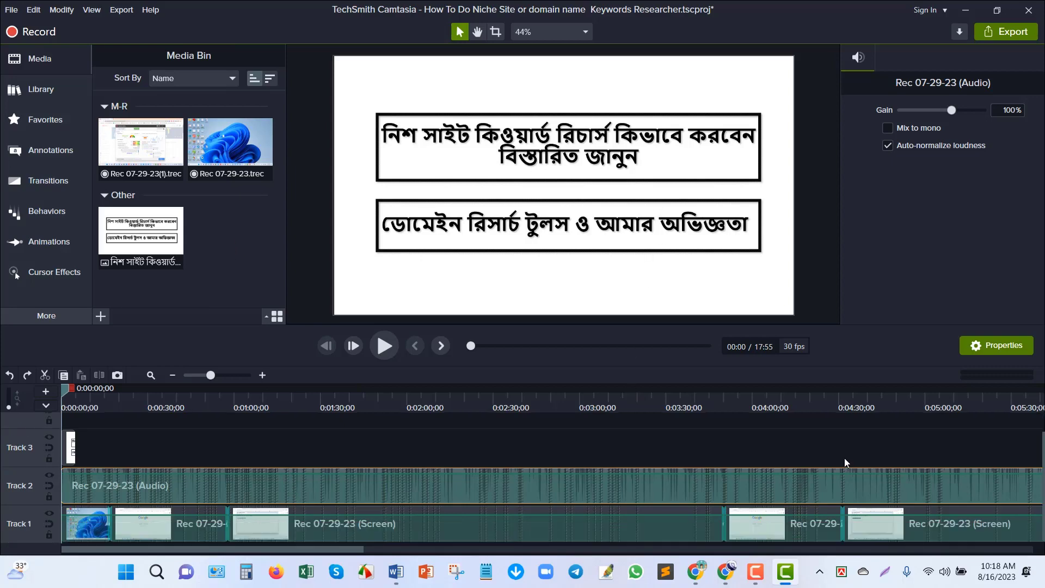
pyautogui.scroll(1, 844, 459)
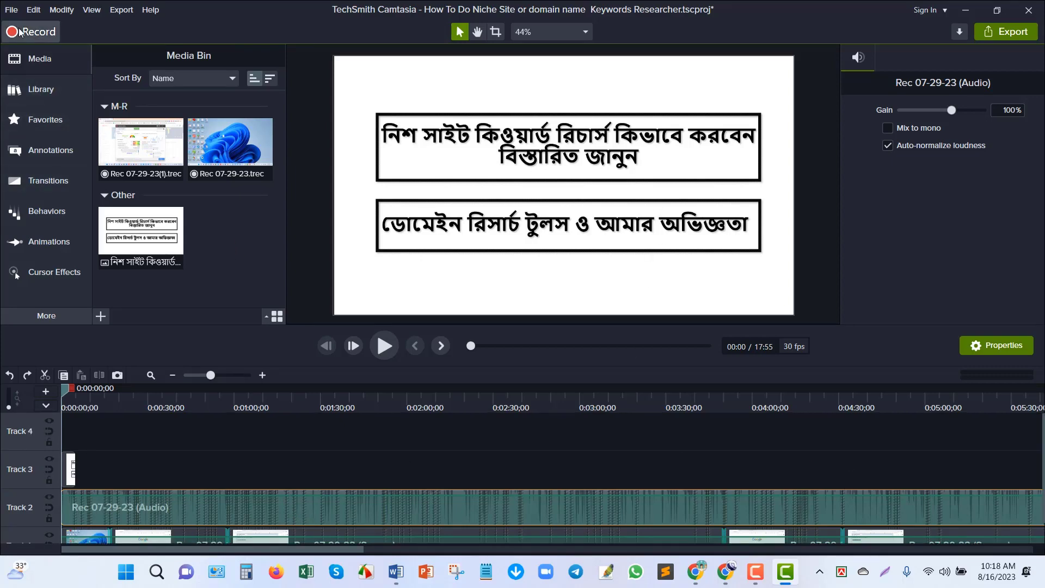
pyautogui.click(27, 8)
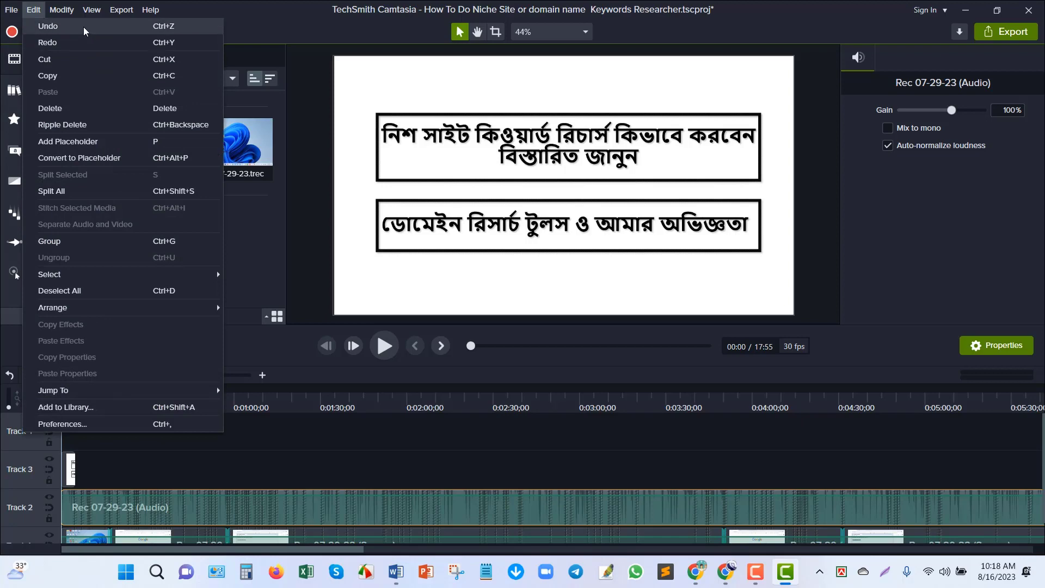
pyautogui.click(84, 25)
pyautogui.click(33, 11)
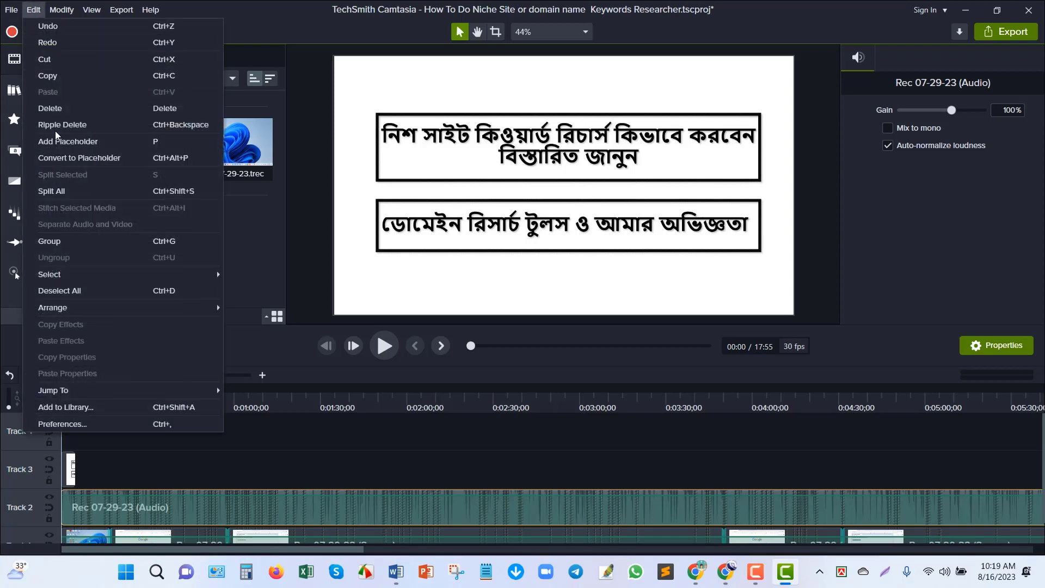
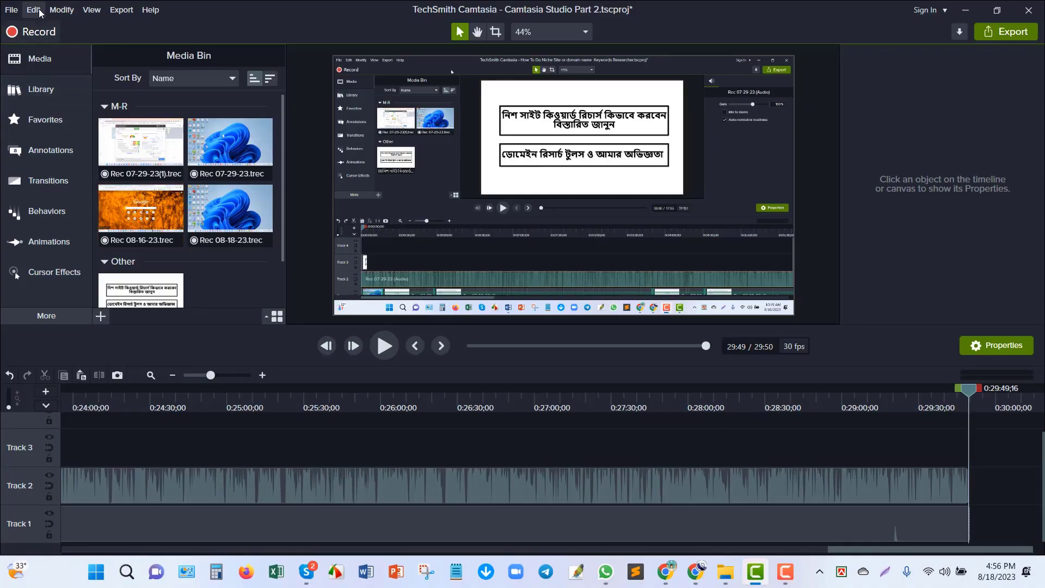
# Examine the modification commands and the Add Animation options in the Camtasia Studio Part 2 project
pyautogui.click(62, 12)
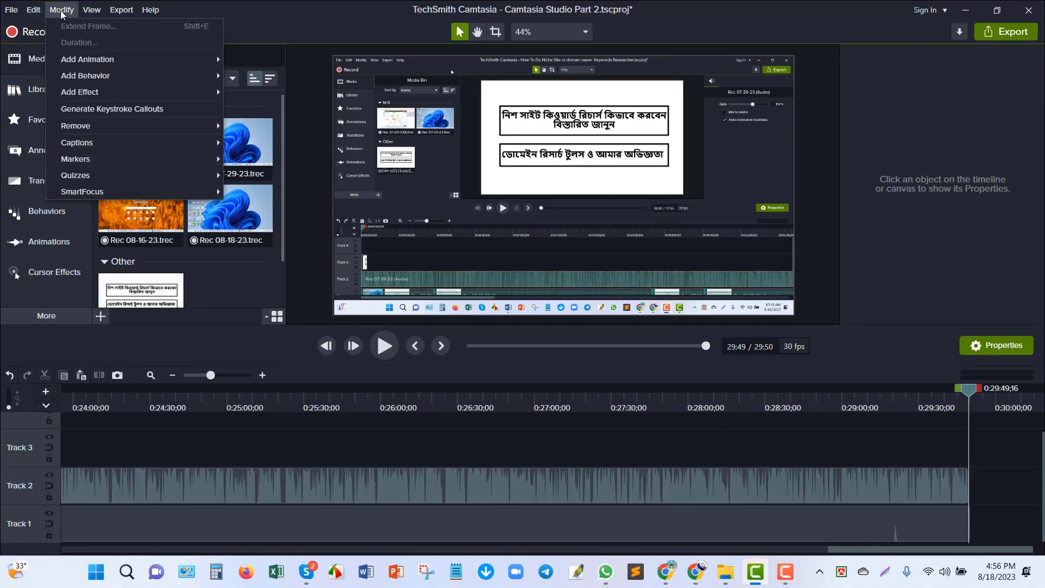
pyautogui.moveTo(74, 60)
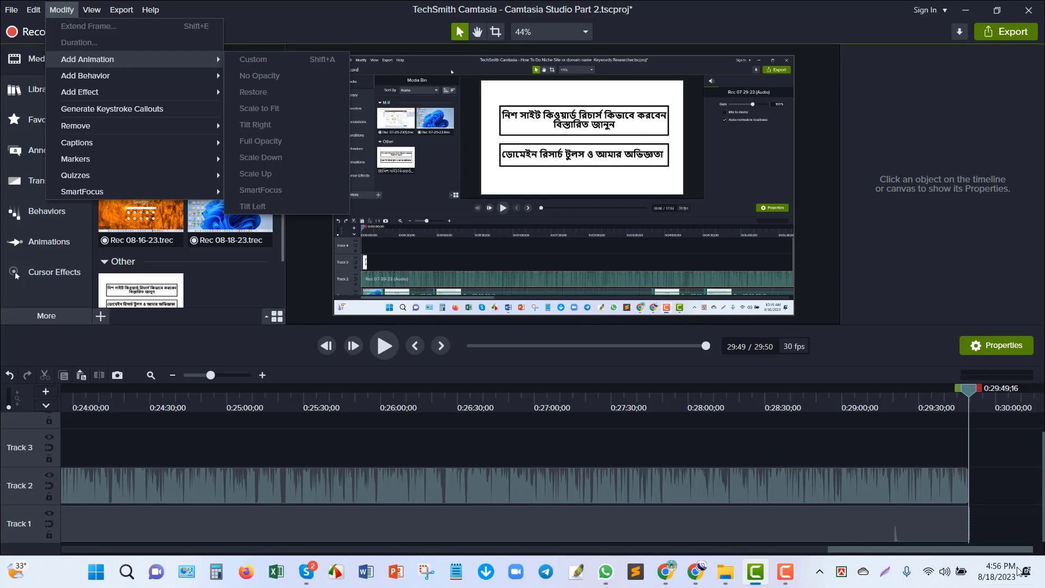
pyautogui.click(995, 493)
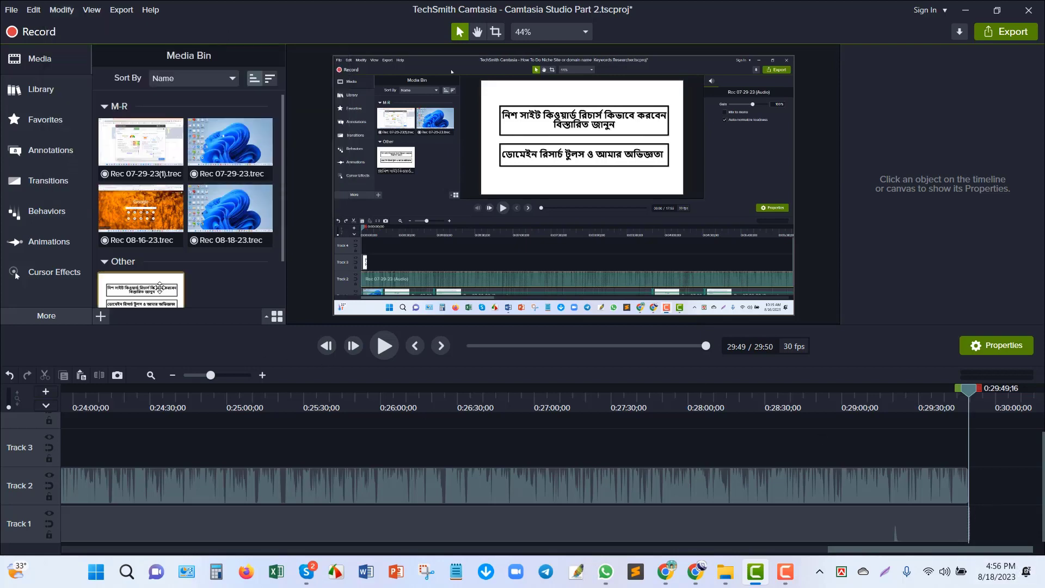
# Look through the screen recordings and the title image in the media bin
pyautogui.click(163, 210)
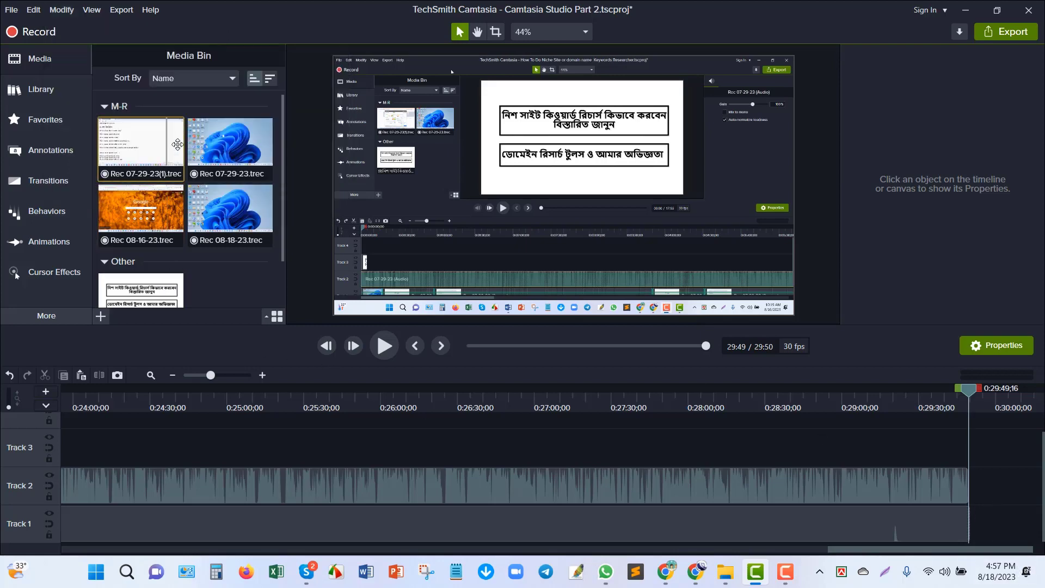
pyautogui.scroll(-1, 217, 218)
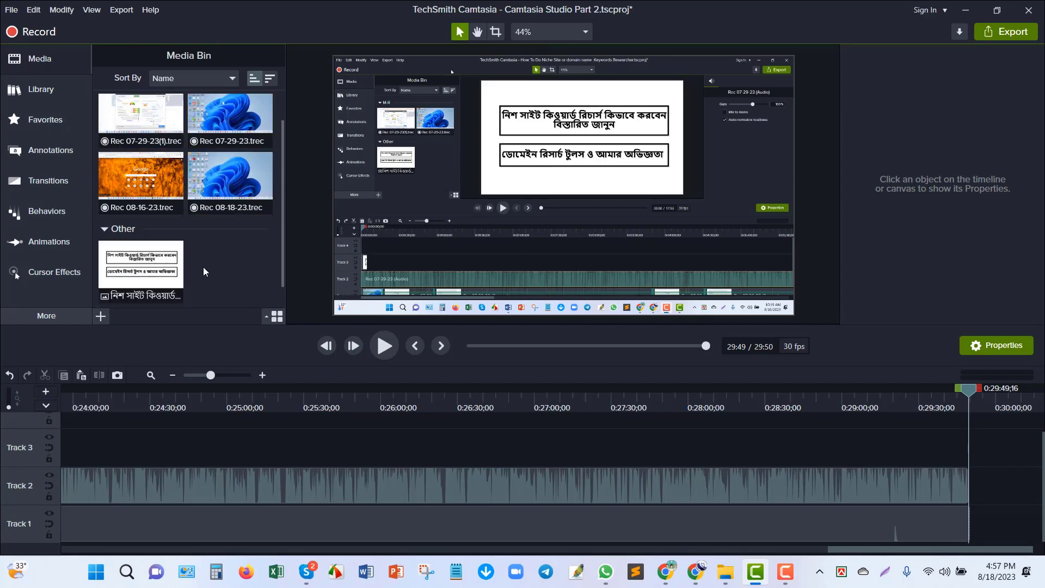
pyautogui.scroll(1, 211, 256)
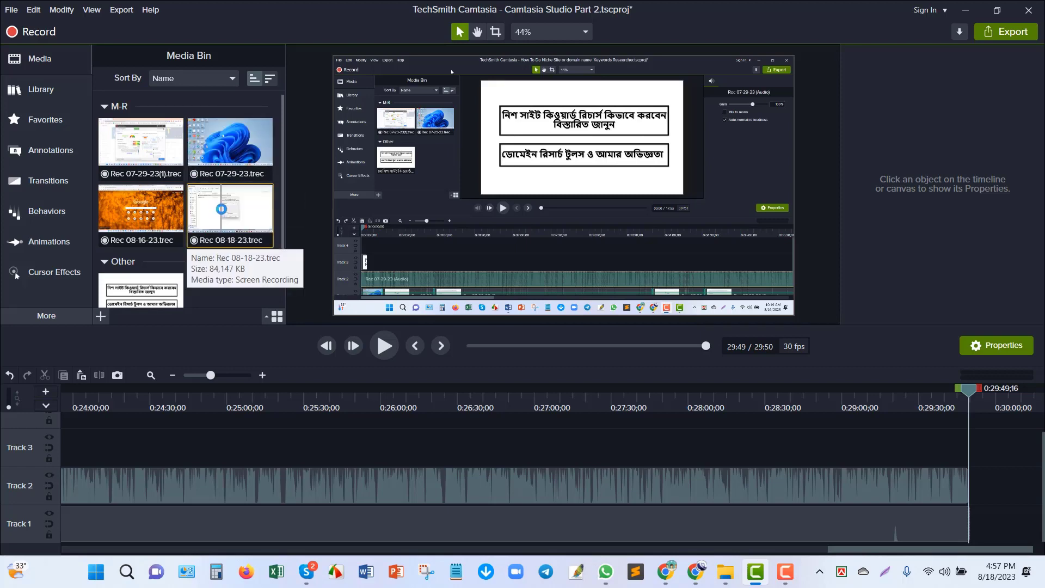
# Add the Rec 08-18-23.trec recording to Tracks 1 and 2, directly after the existing clips
pyautogui.moveTo(221, 209); pyautogui.dragTo(187, 520)
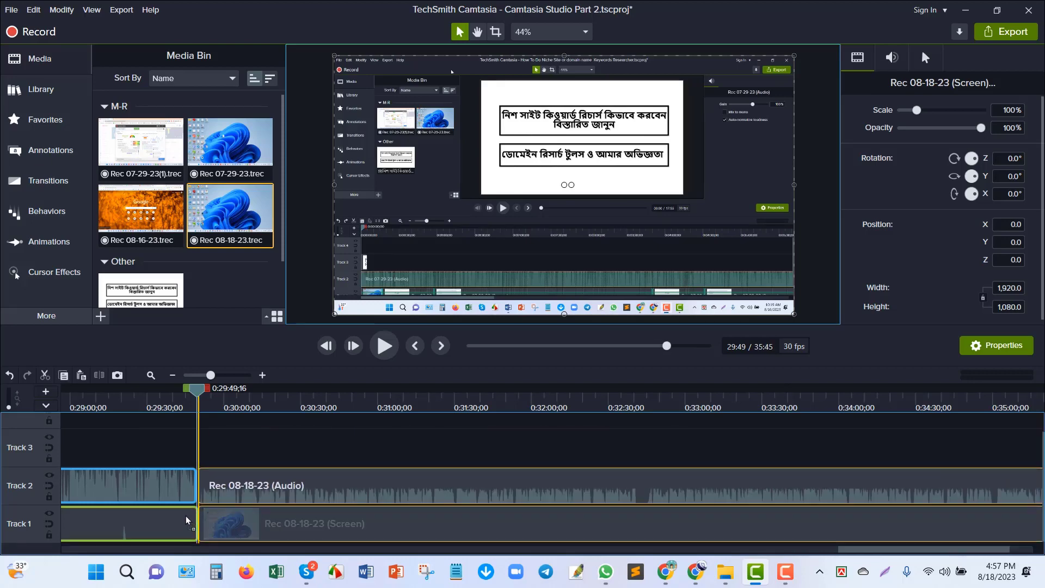
pyautogui.moveTo(187, 520); pyautogui.dragTo(187, 520)
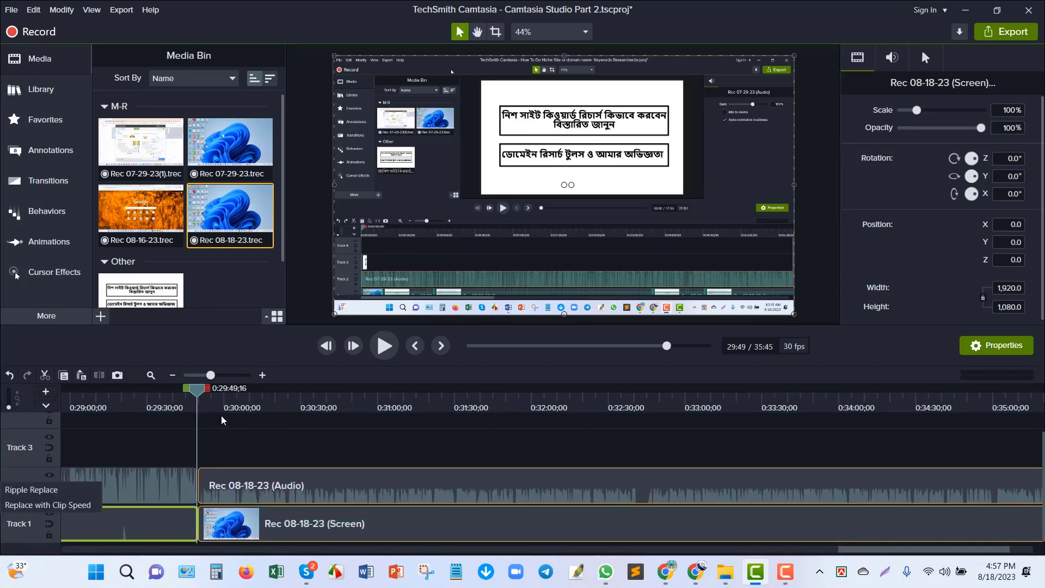
# Try to add the Scale Down animation to the Rec 08-18-23 recording, and deselect the clip
pyautogui.click(64, 12)
pyautogui.moveTo(106, 64)
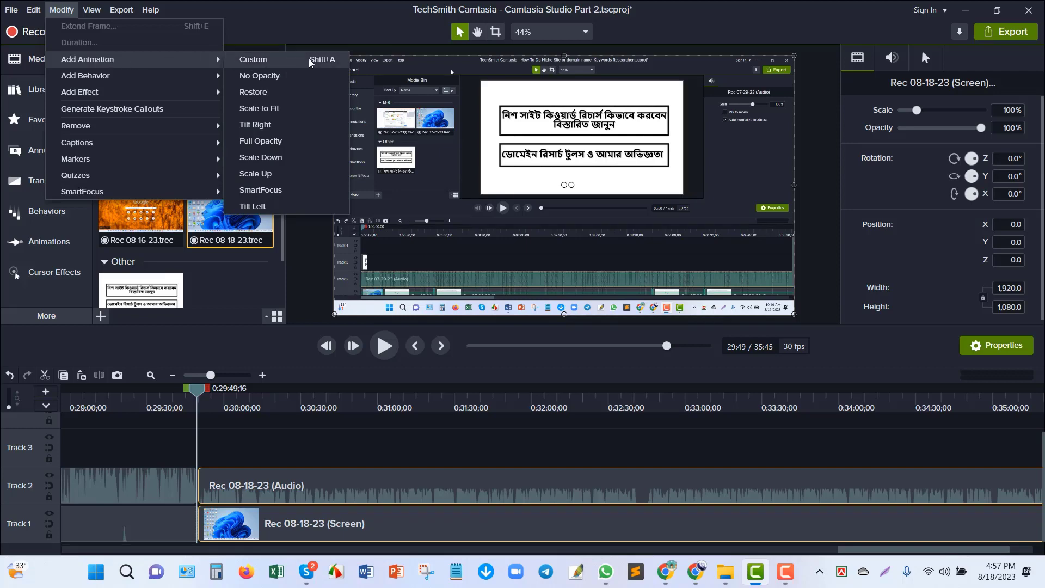
pyautogui.click(293, 161)
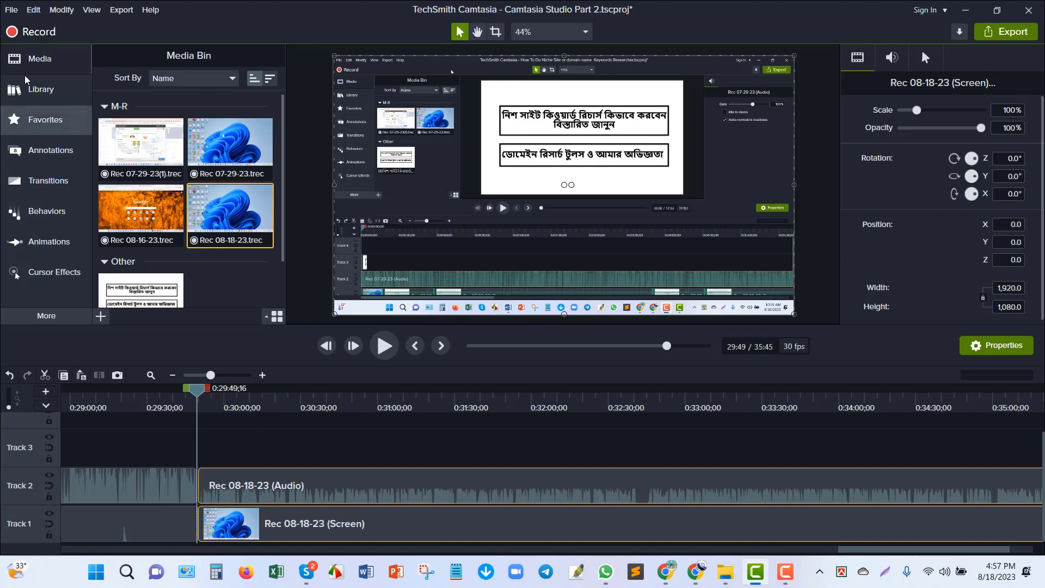
pyautogui.click(62, 10)
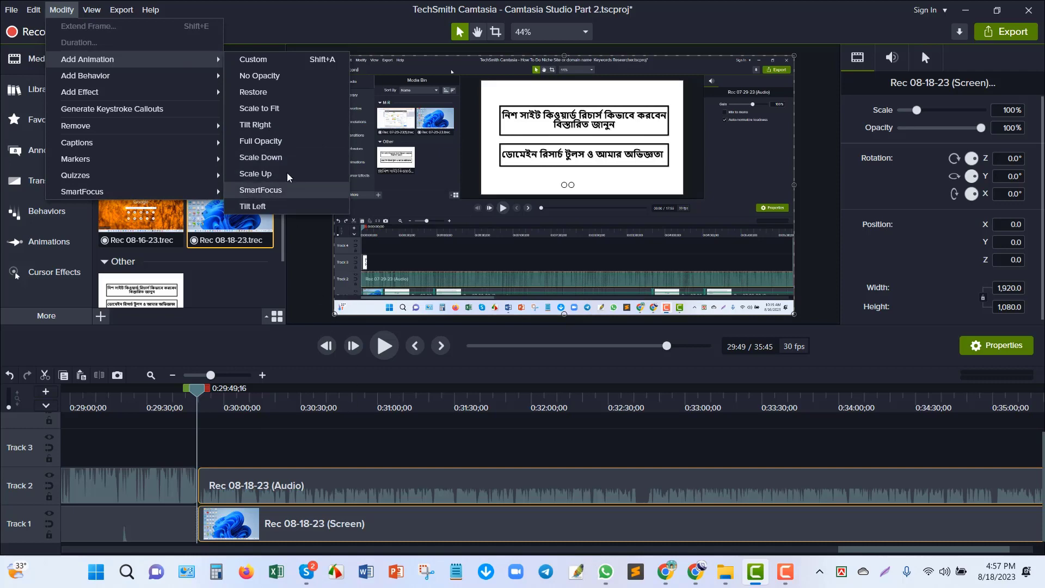
pyautogui.click(285, 158)
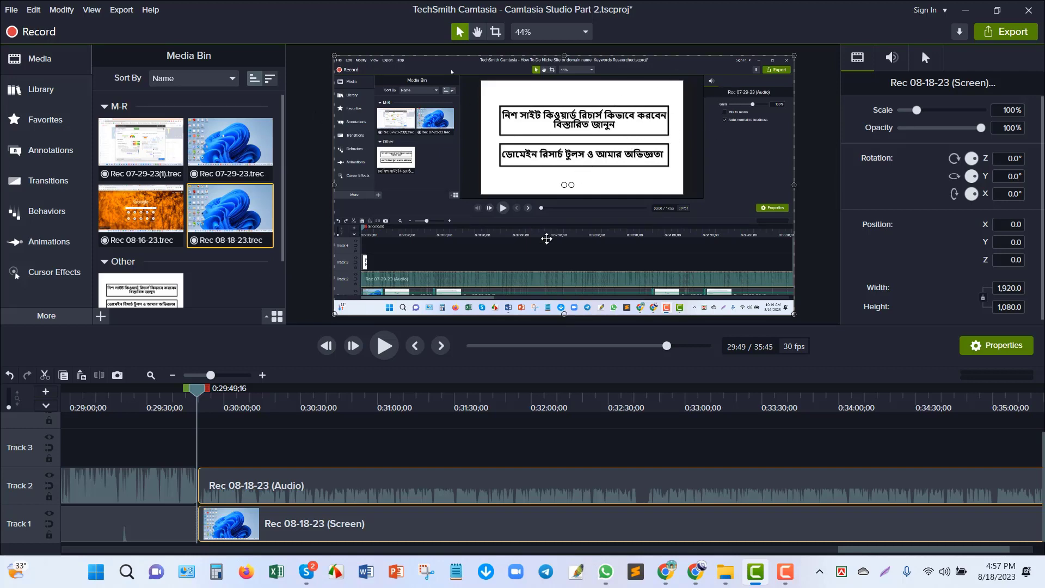
pyautogui.click(267, 449)
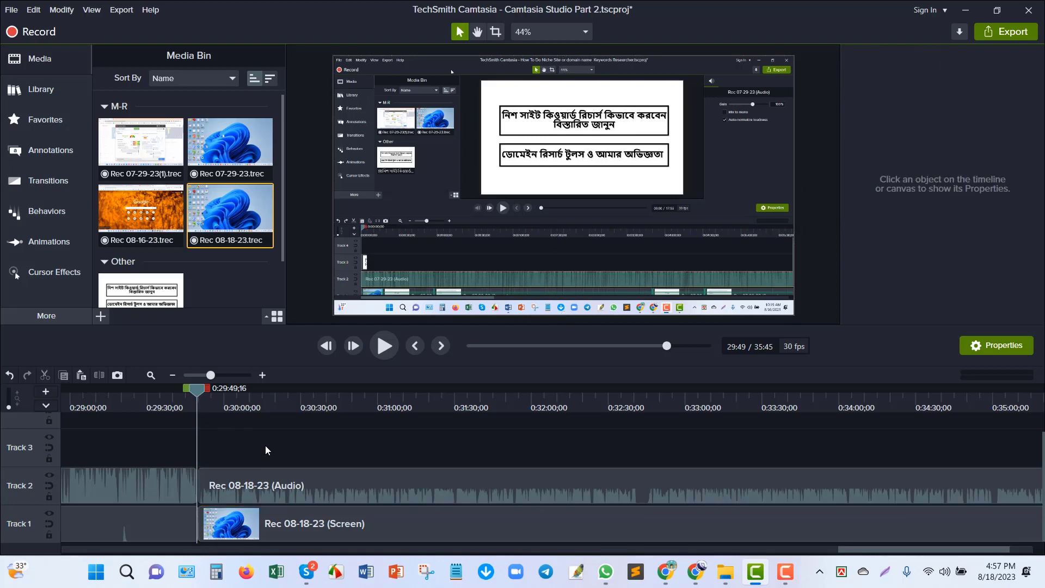
# Examine the modification commands, including the visual, audio and cursor effects and the options for removing them
pyautogui.click(62, 11)
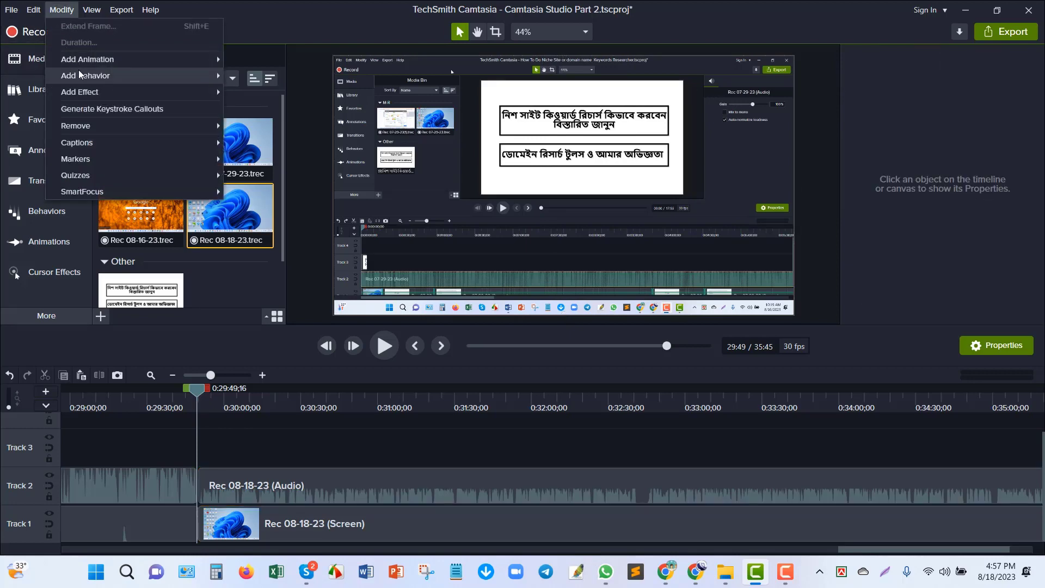
pyautogui.click(286, 455)
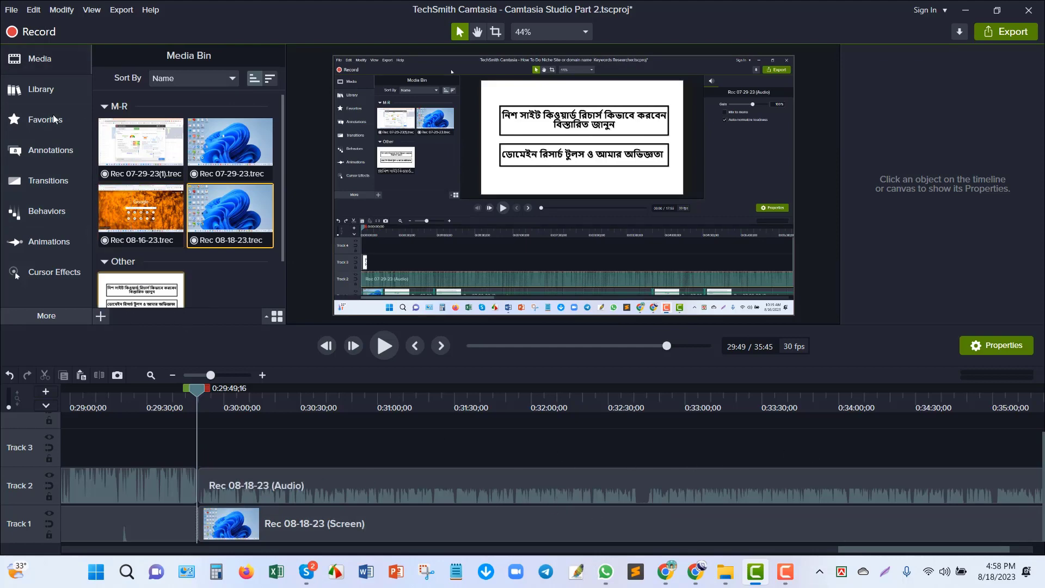
pyautogui.click(59, 13)
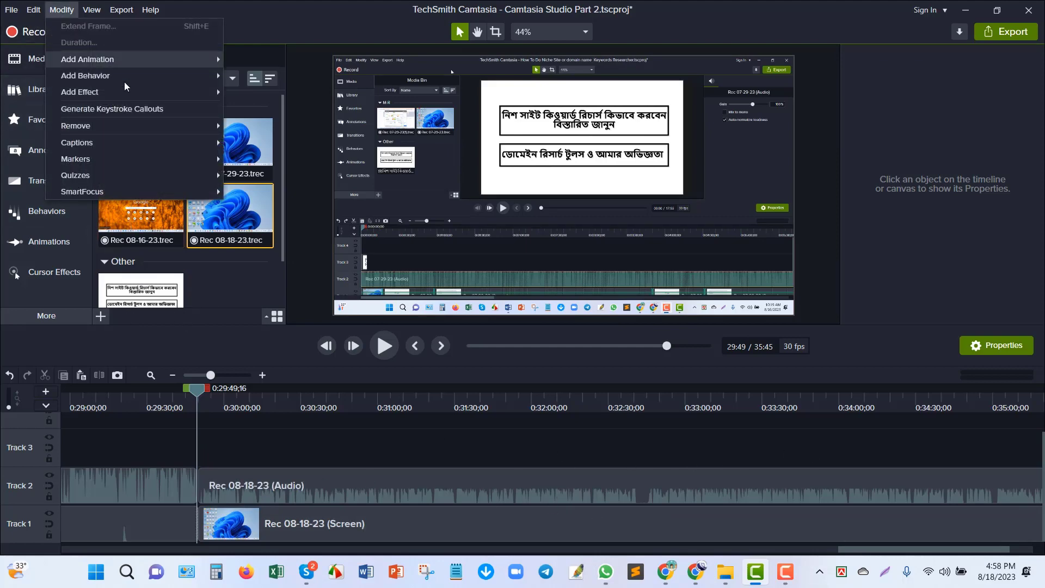
pyautogui.moveTo(116, 92)
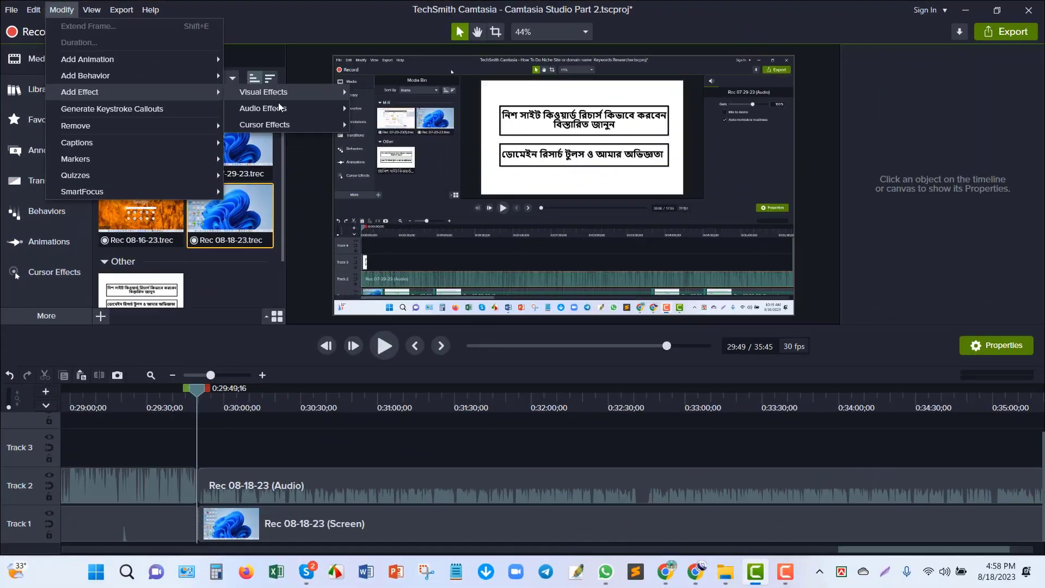
pyautogui.moveTo(278, 93)
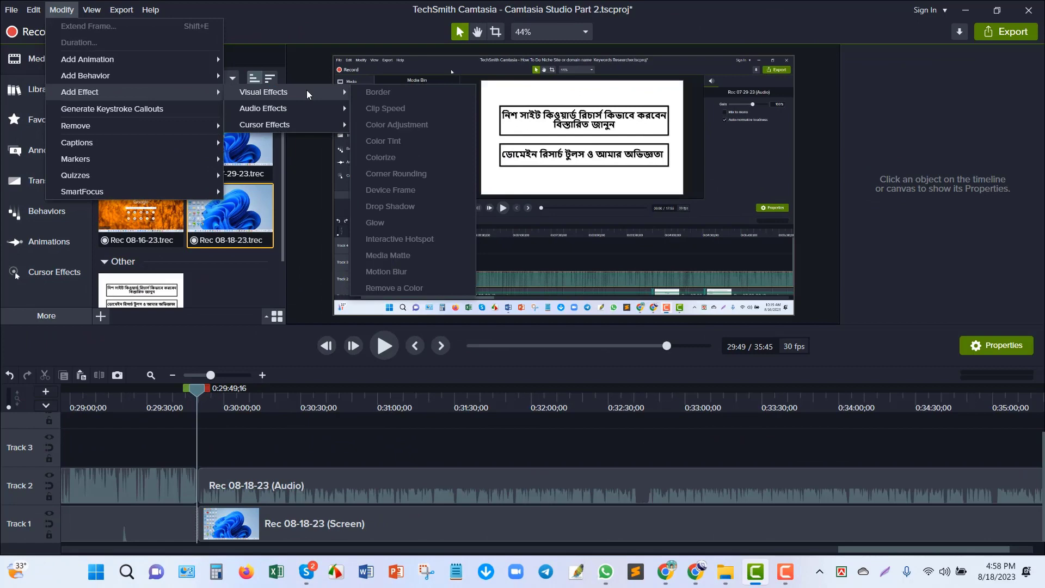
pyautogui.moveTo(274, 112)
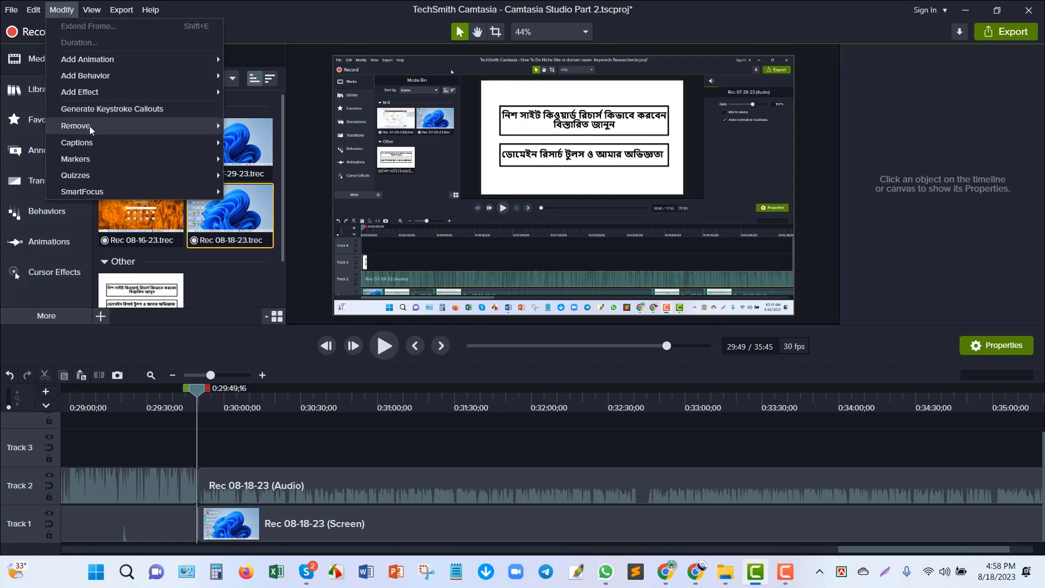
pyautogui.moveTo(90, 126)
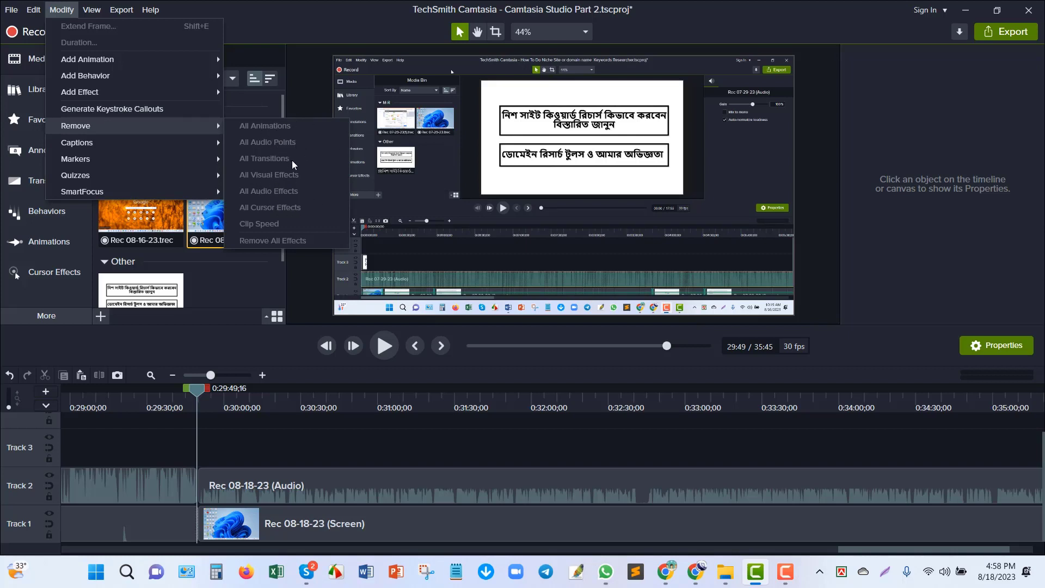
# Move the playhead to 0:30:40;15 and raise the volume of the Rec 08-18-23 audio clip on Track 2
pyautogui.click(262, 492)
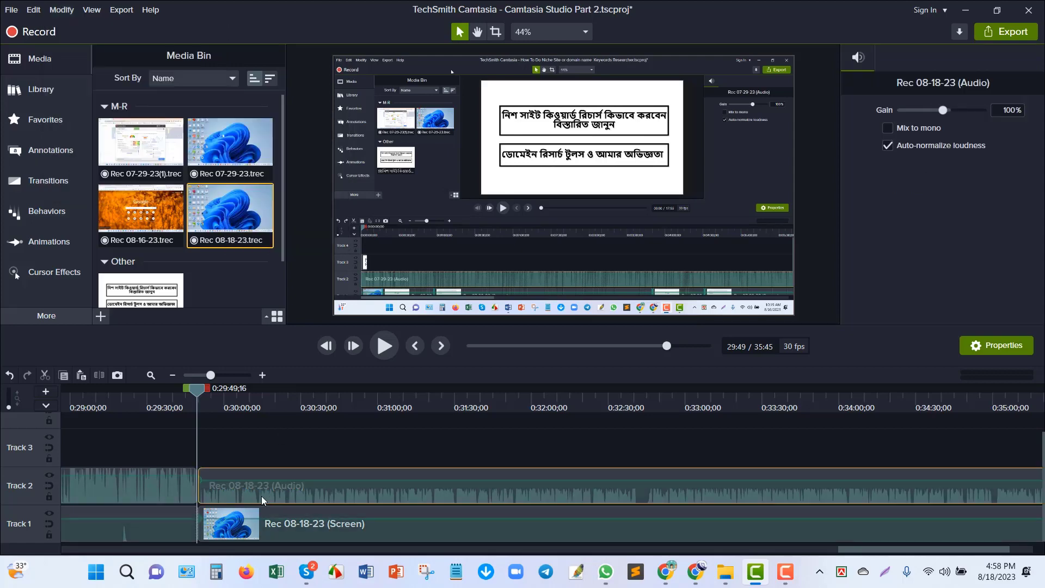
pyautogui.moveTo(197, 396); pyautogui.dragTo(325, 420)
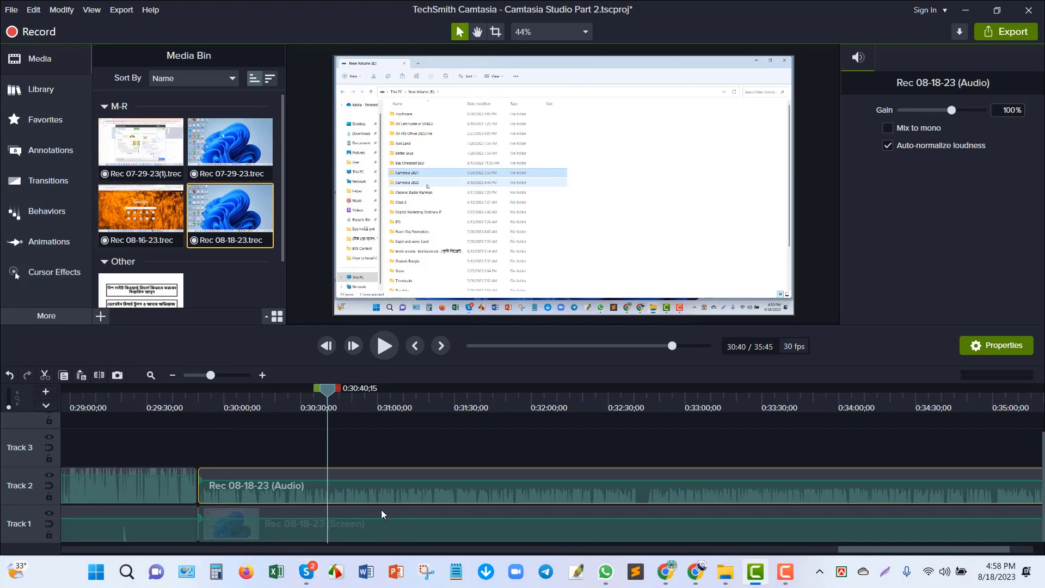
pyautogui.moveTo(356, 481)
pyautogui.mouseDown()
pyautogui.moveTo(355, 469)
pyautogui.moveTo(353, 485)
pyautogui.mouseUp()
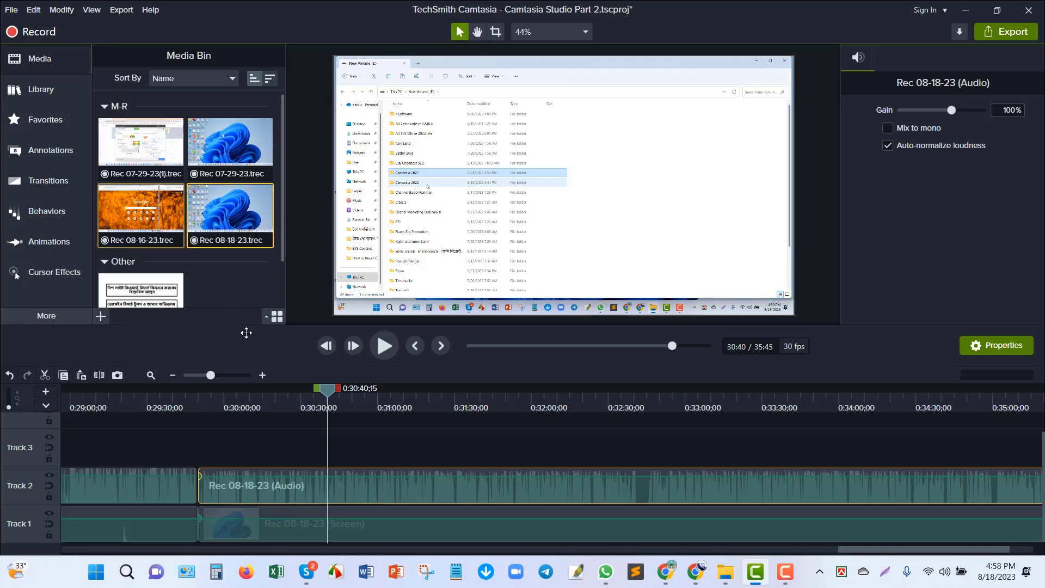
pyautogui.click(299, 523)
pyautogui.click(338, 487)
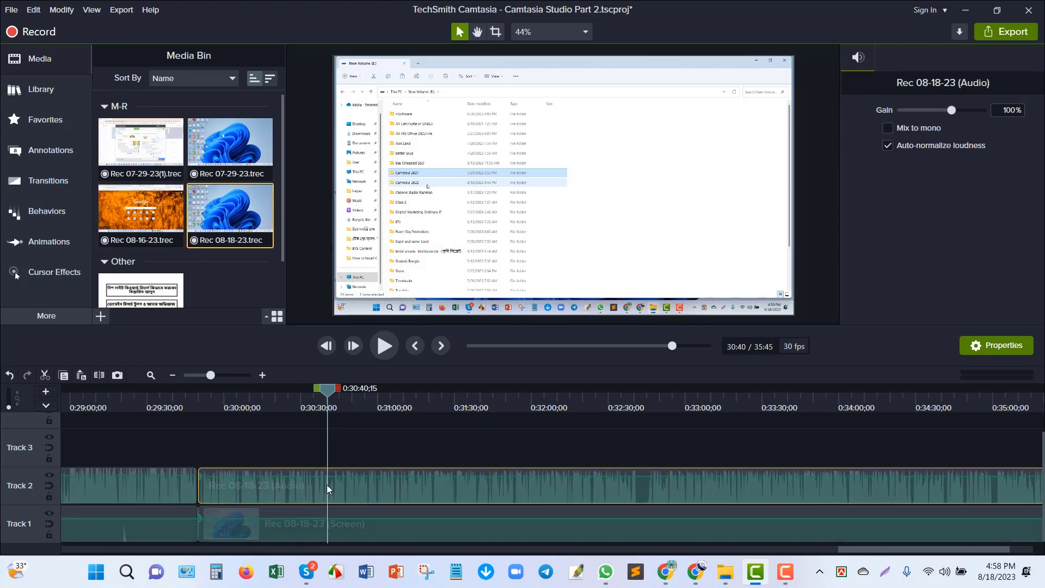
# Compare the Remove and audio effect options with and without the audio clip selected, and examine the Captions and Quizzes options
pyautogui.click(70, 11)
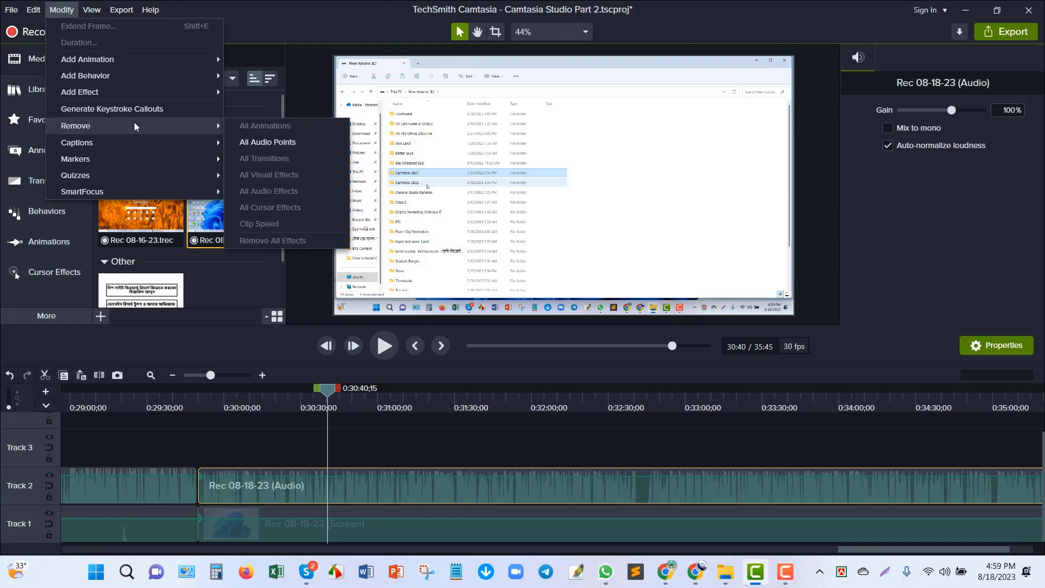
pyautogui.moveTo(101, 92)
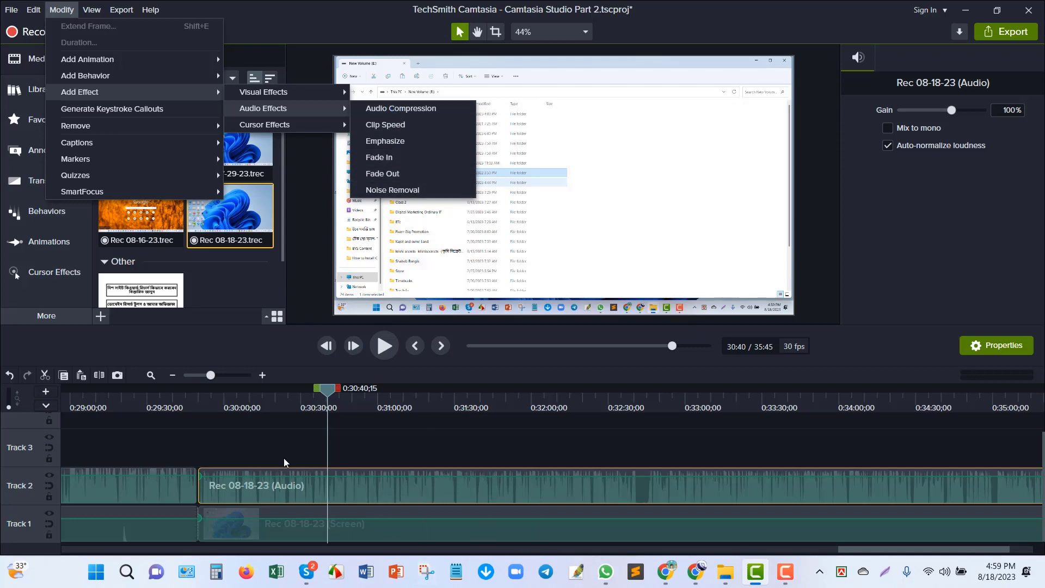
pyautogui.click(392, 484)
pyautogui.click(387, 452)
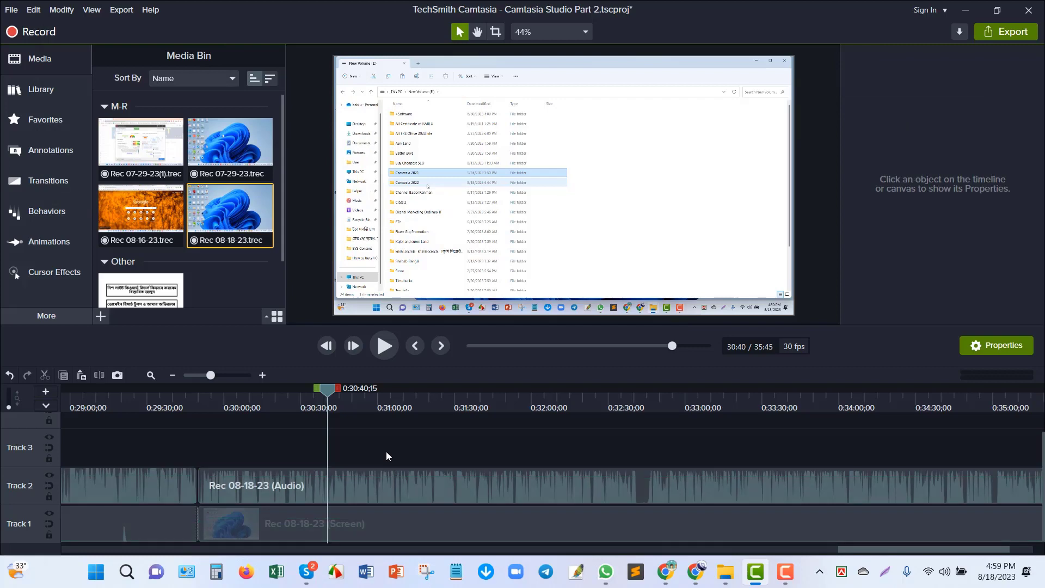
pyautogui.click(62, 10)
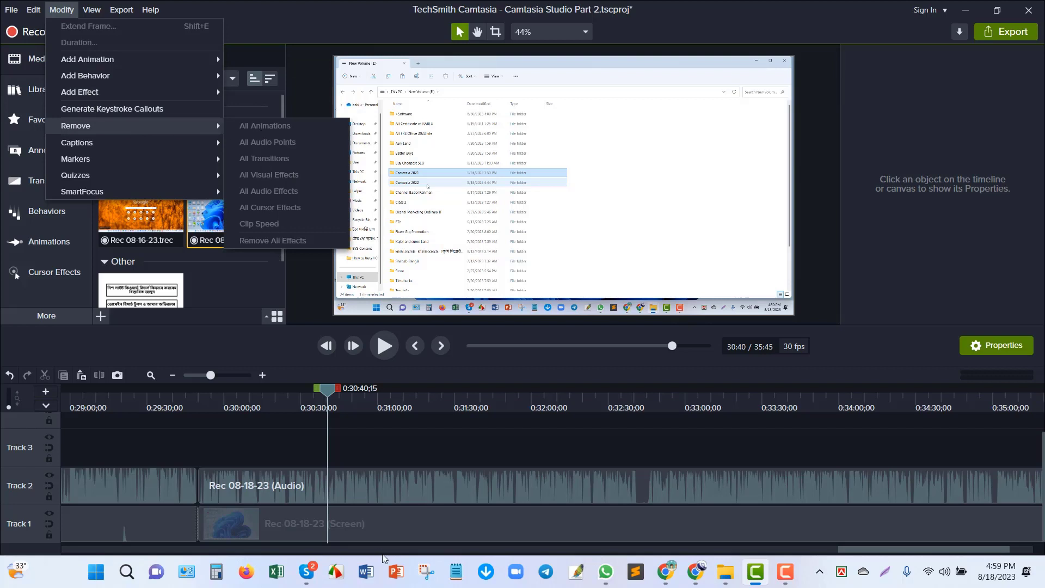
pyautogui.click(370, 486)
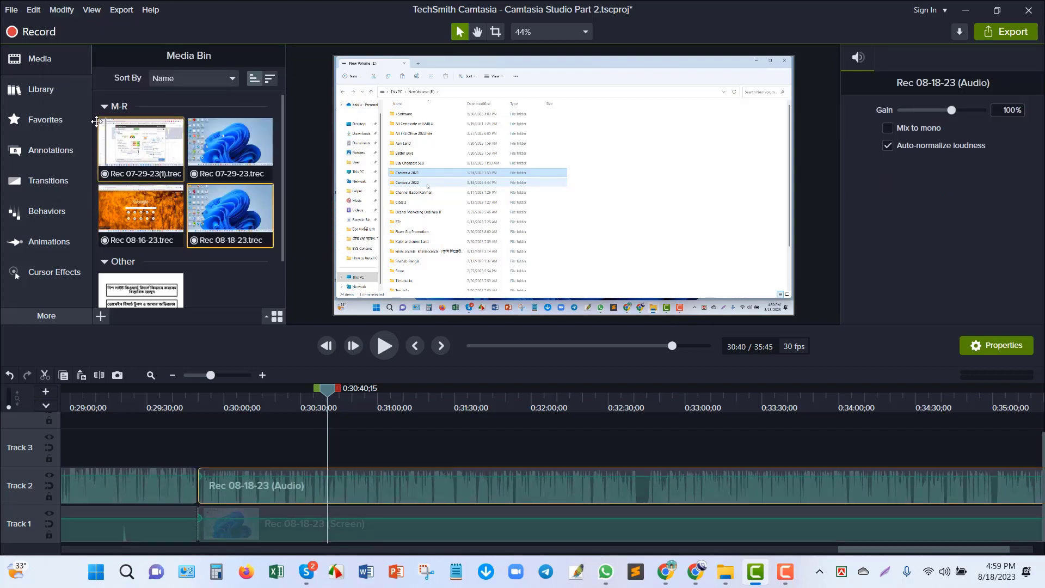
pyautogui.click(58, 12)
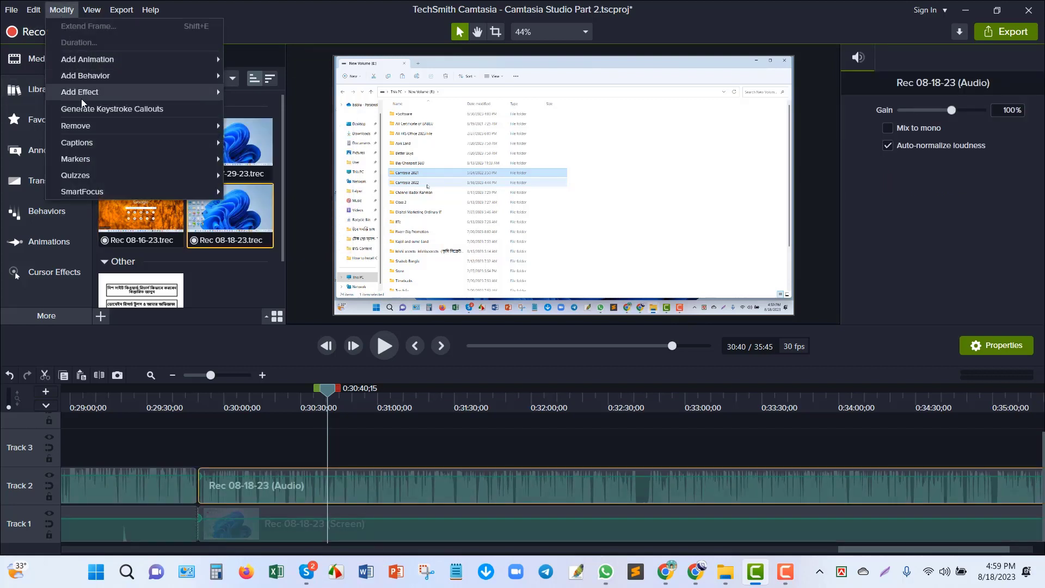
pyautogui.moveTo(101, 132)
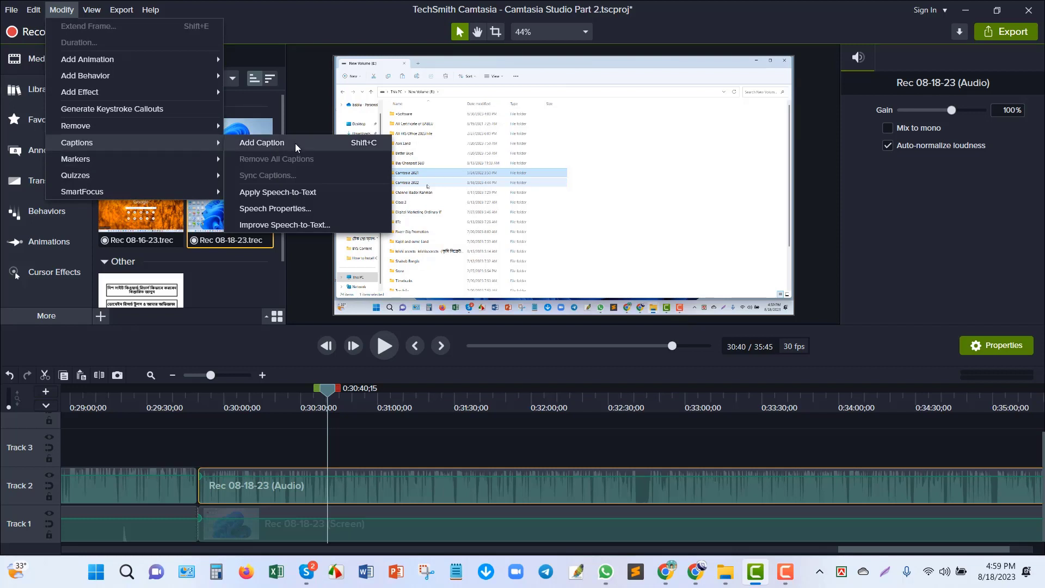
pyautogui.moveTo(127, 162)
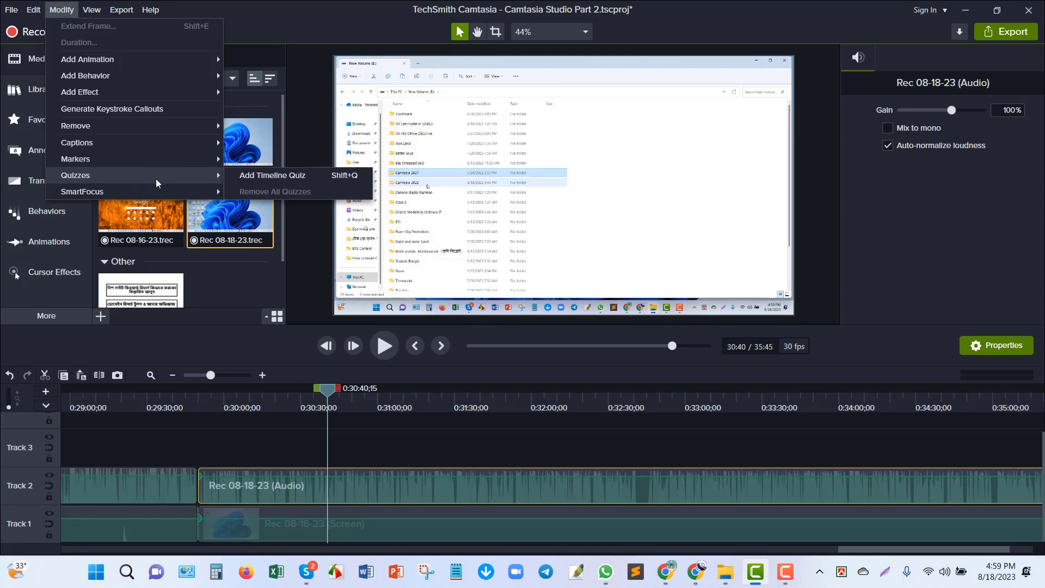
# Add a timeline quiz at 0:30:40;15, select its marker, and undo the addition
pyautogui.click(302, 175)
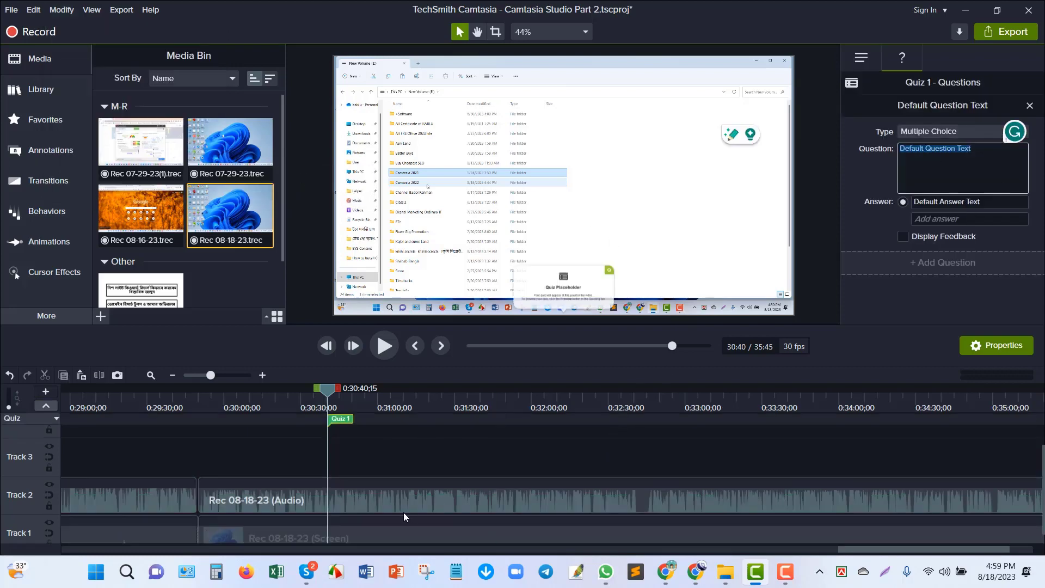
pyautogui.scroll(2, 393, 440)
pyautogui.scroll(-1, 394, 438)
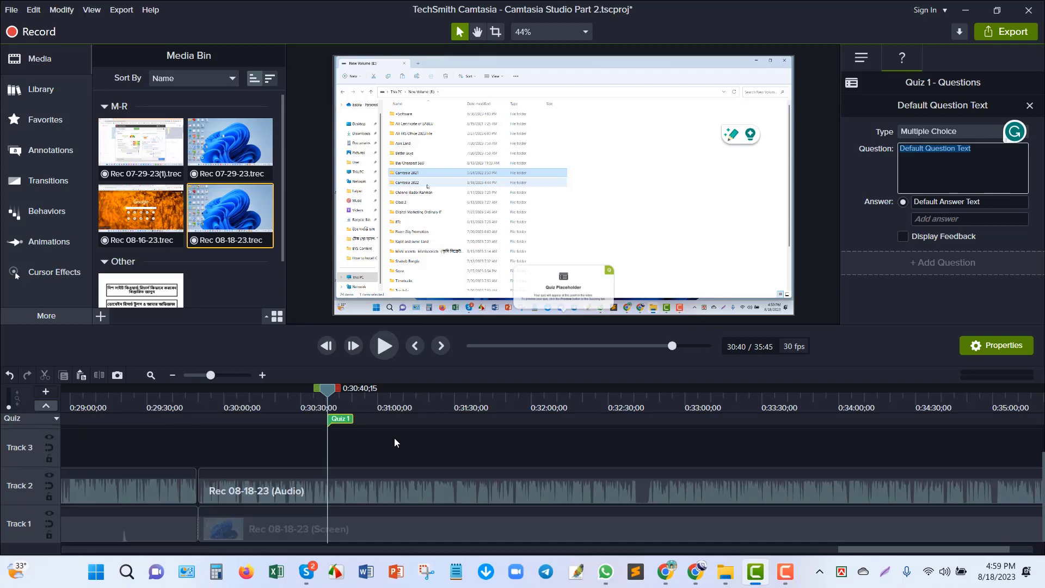
pyautogui.click(342, 421)
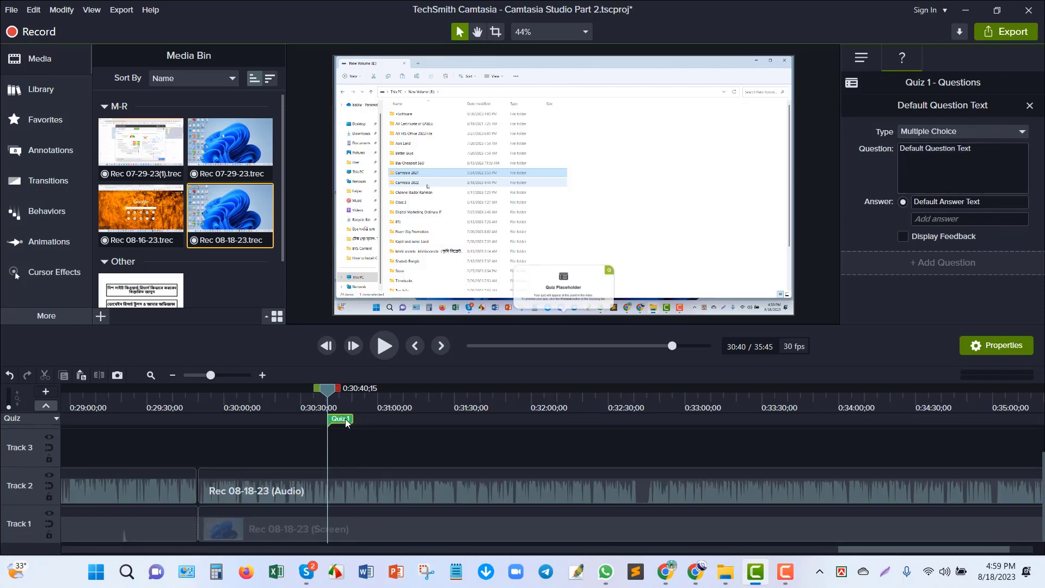
pyautogui.click(10, 375)
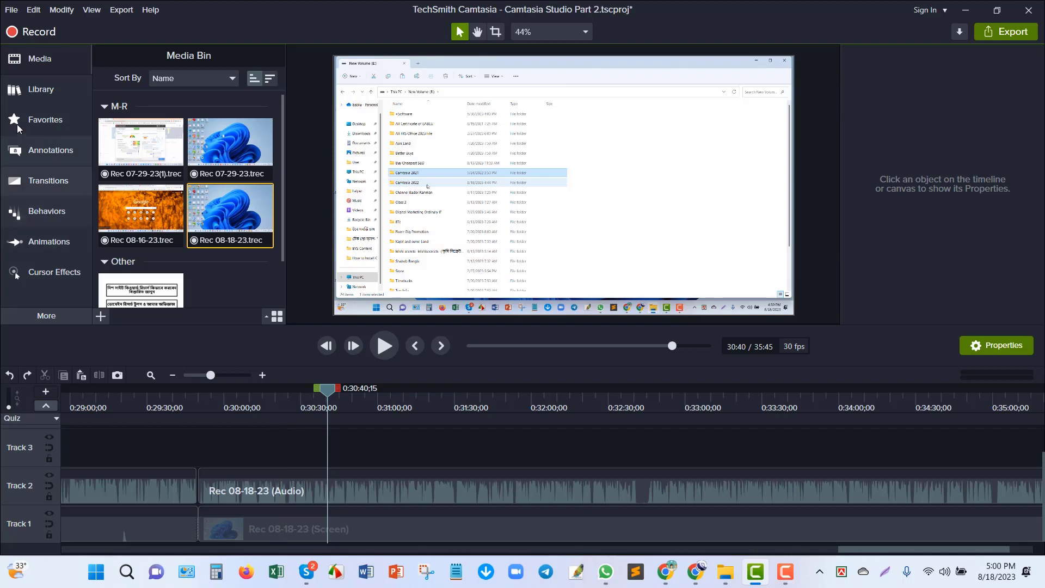
# Examine the SmartFocus options and the Timeline and Canvas view commands
pyautogui.click(61, 10)
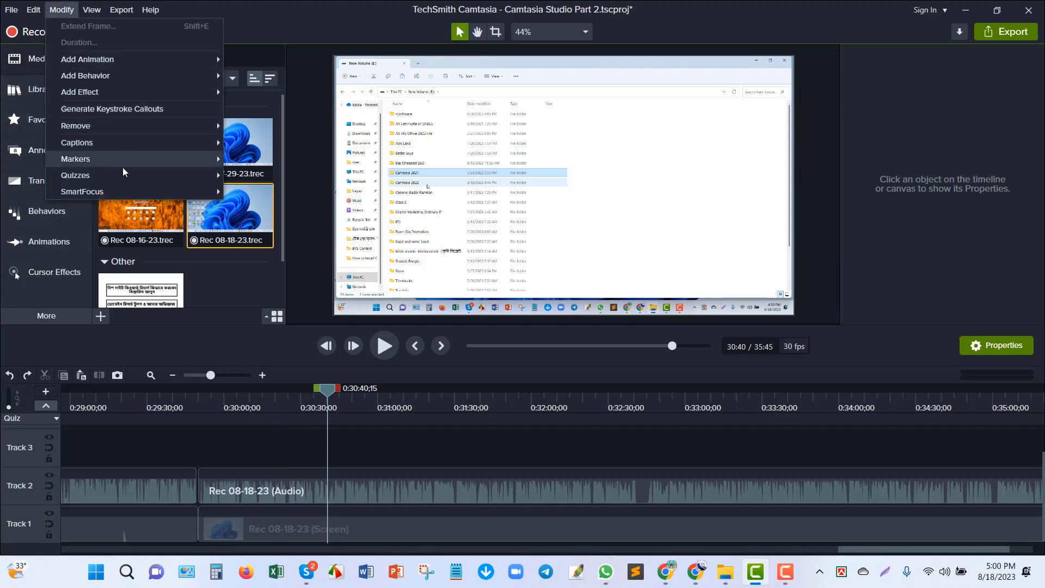
pyautogui.moveTo(110, 191)
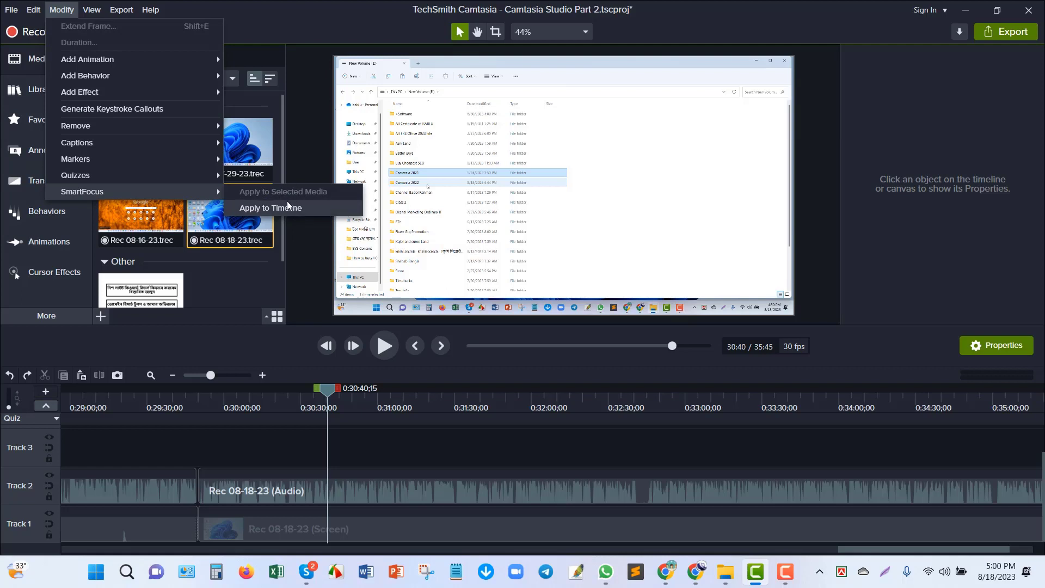
pyautogui.click(282, 13)
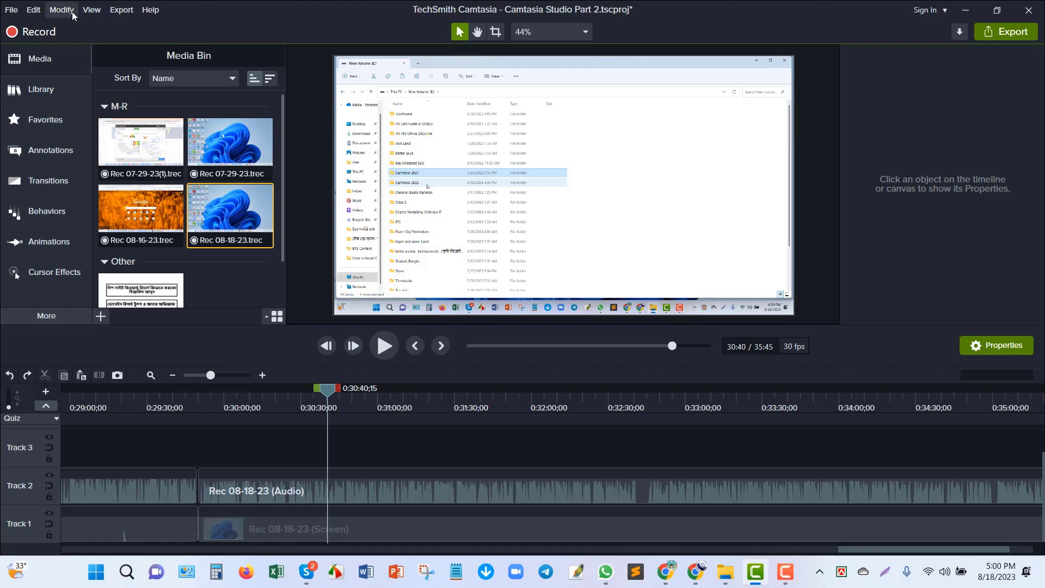
pyautogui.click(89, 10)
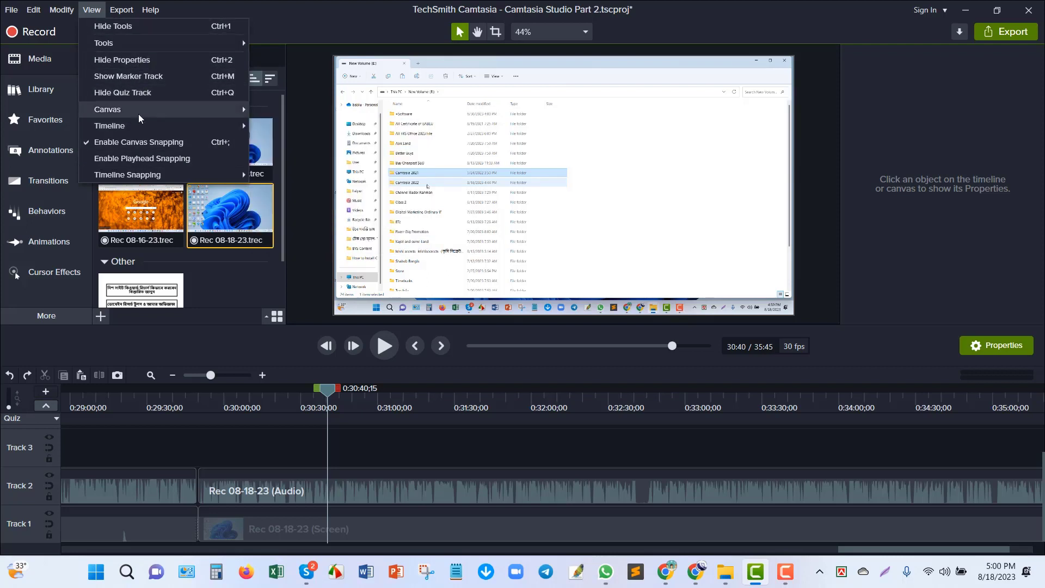
pyautogui.moveTo(141, 129)
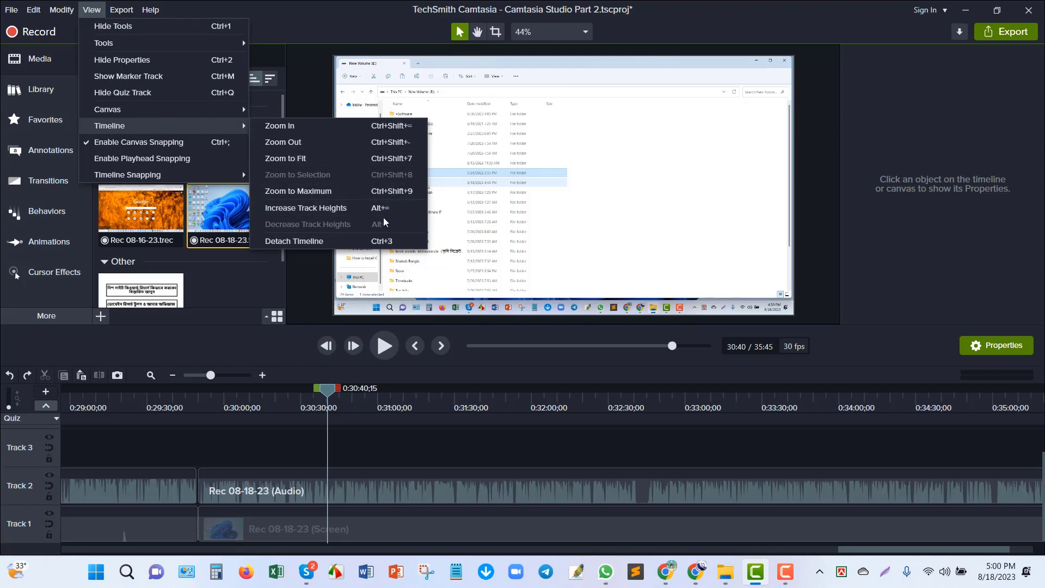
pyautogui.moveTo(140, 109)
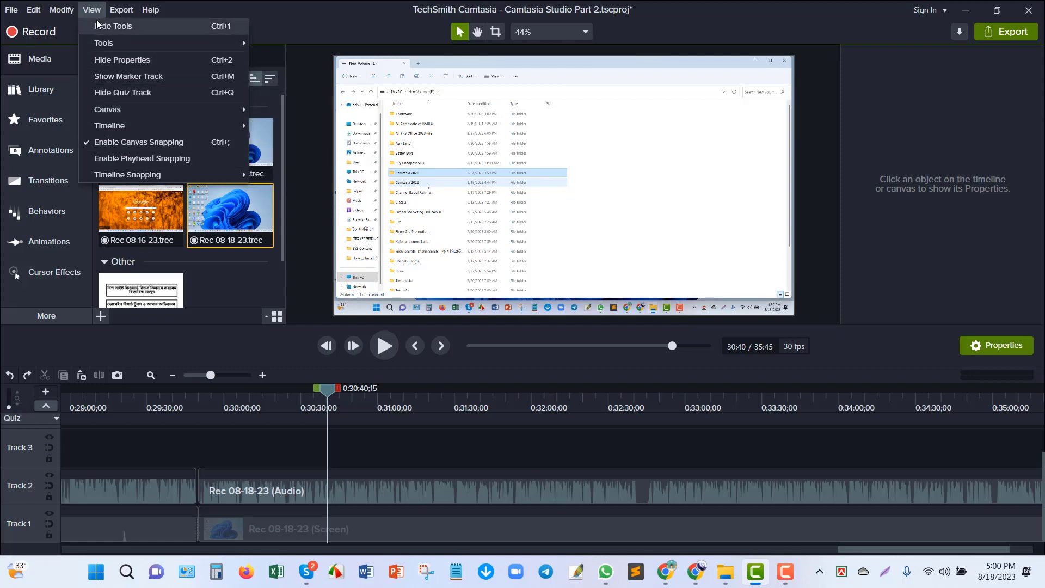
# Examine the project's export destinations and the available help commands
pyautogui.click(118, 9)
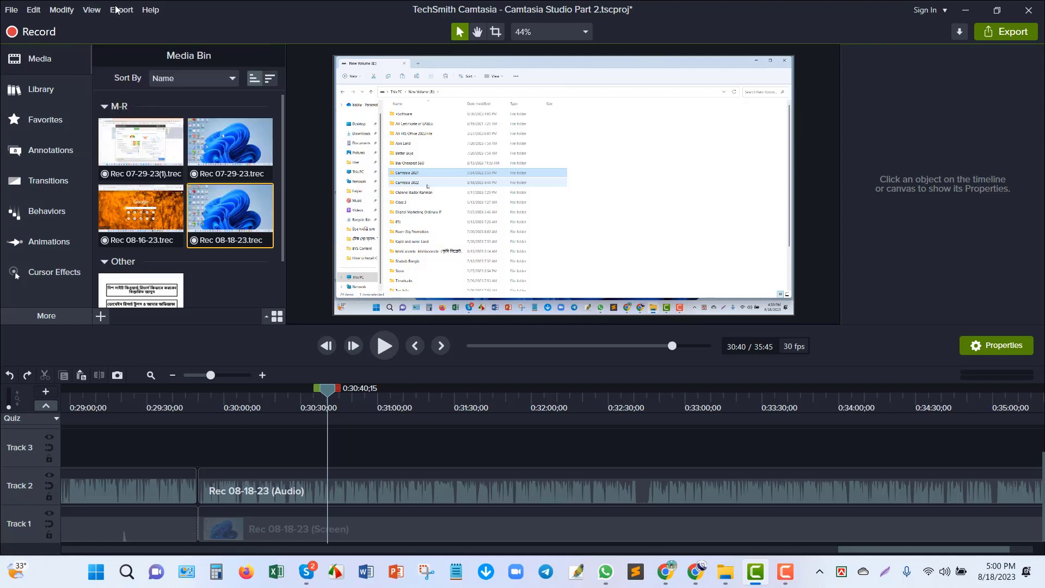
pyautogui.click(119, 10)
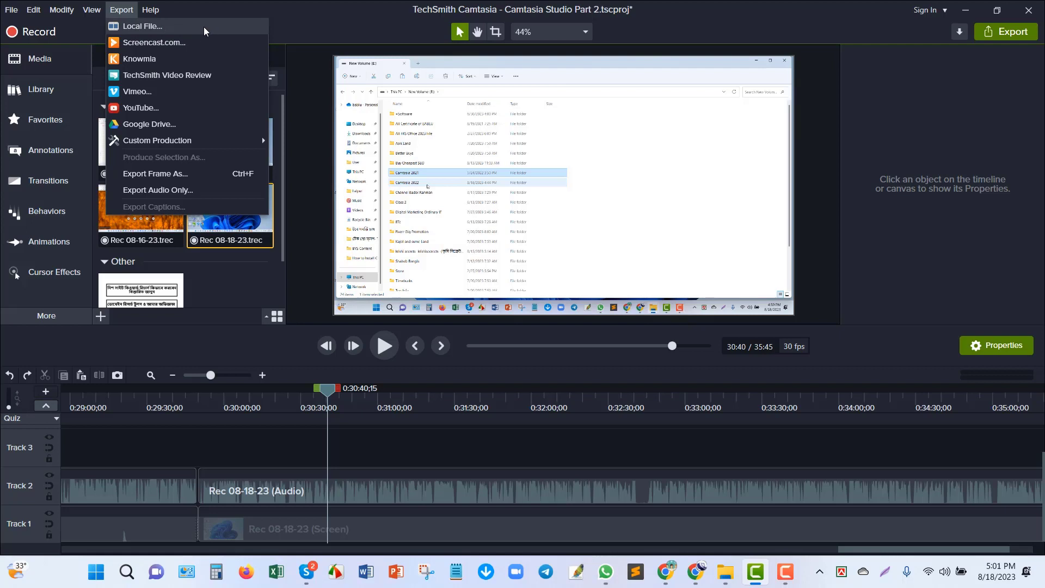
pyautogui.click(150, 10)
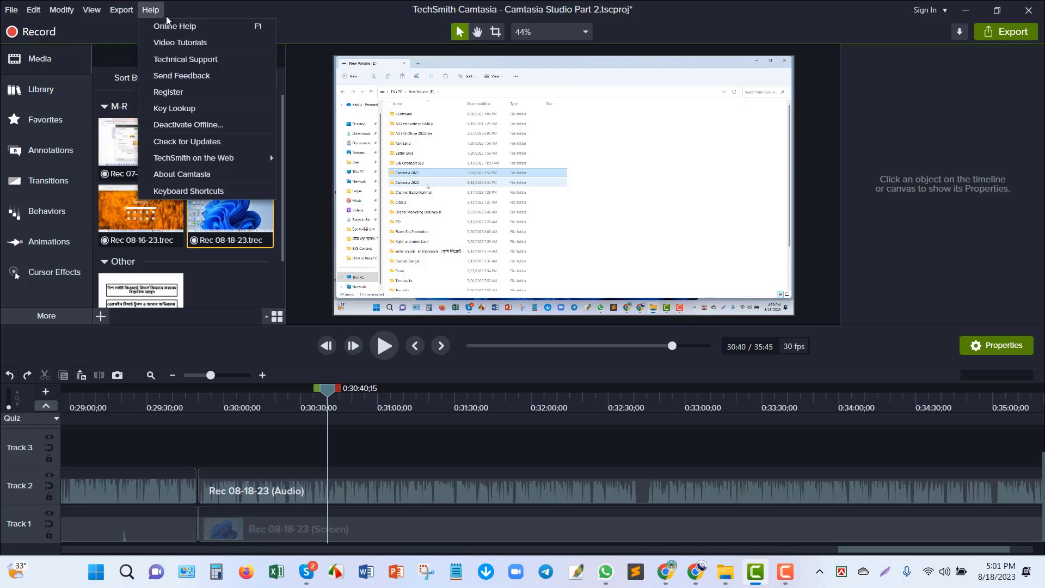
pyautogui.click(341, 21)
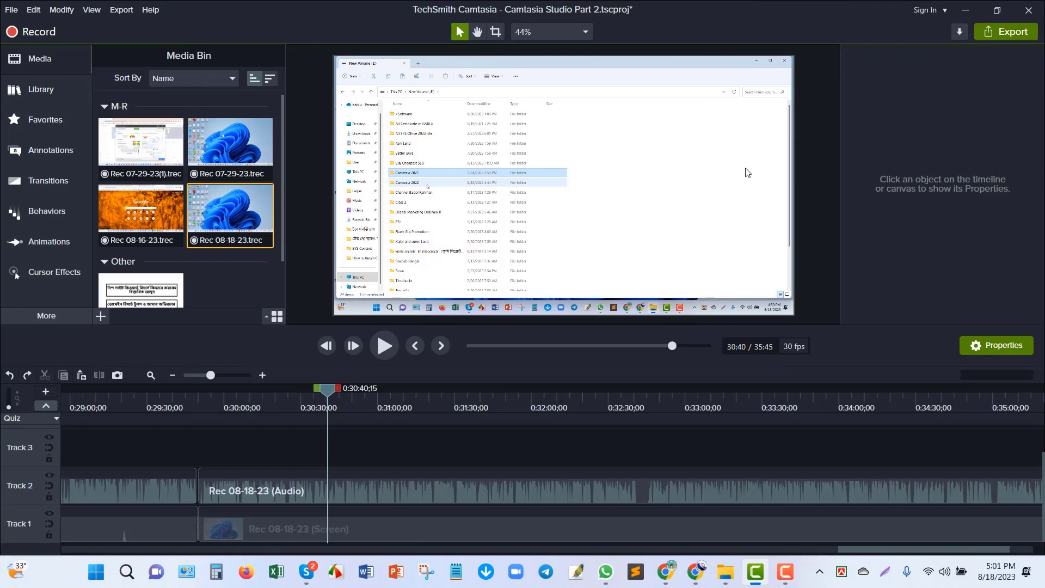
# Hide the Media Bin and set the canvas zoom to 35%
pyautogui.click(785, 572)
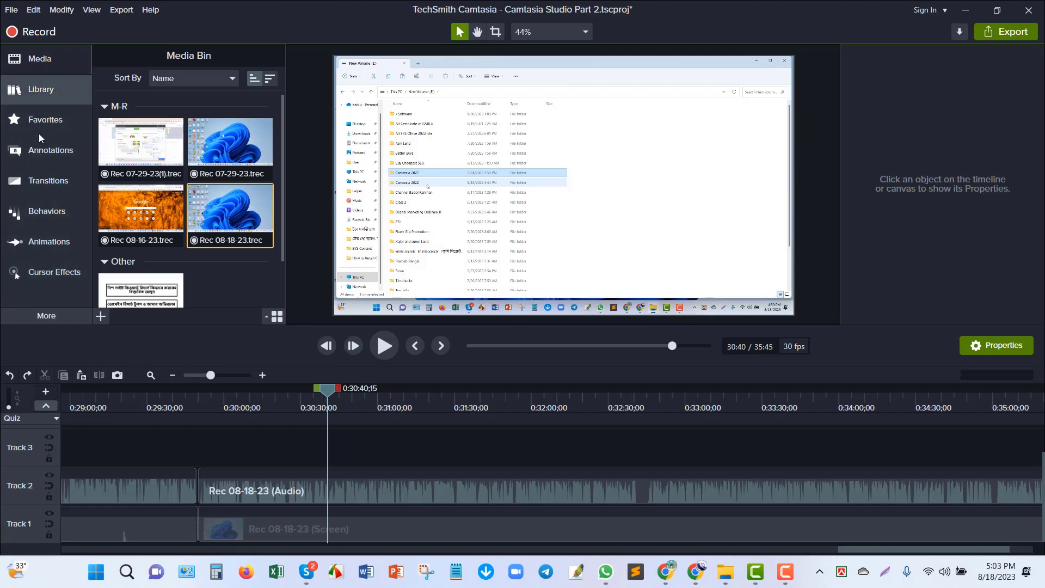
pyautogui.click(48, 60)
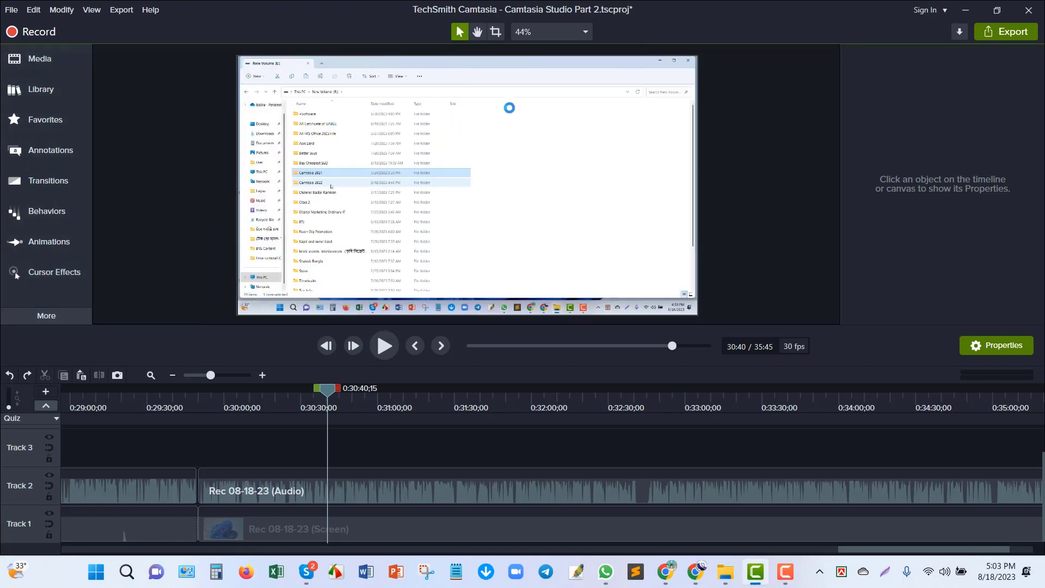
pyautogui.scroll(-4, 569, 143)
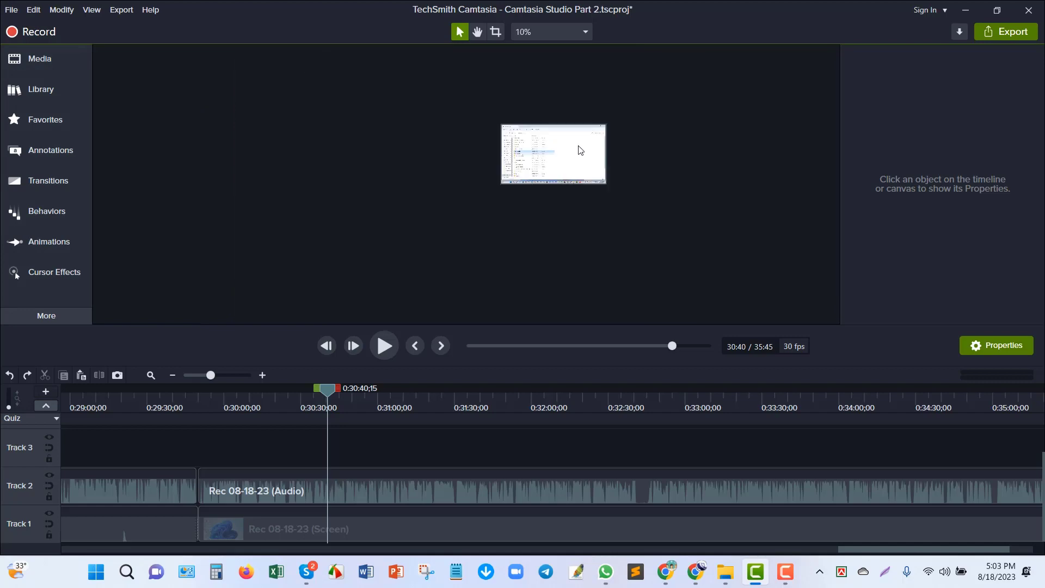
pyautogui.scroll(5, 581, 150)
pyautogui.scroll(-2, 581, 150)
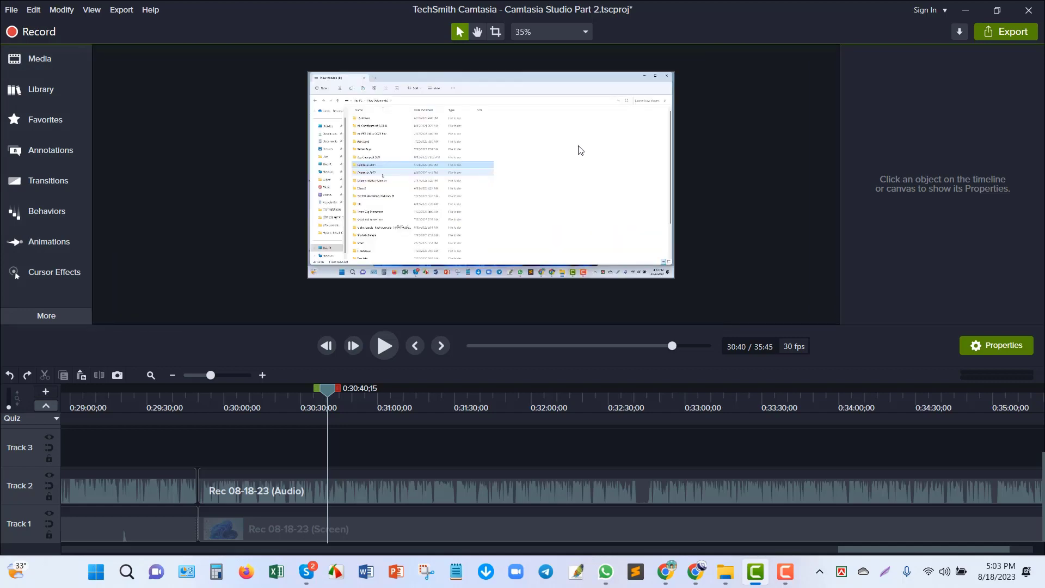
pyautogui.scroll(1, 580, 150)
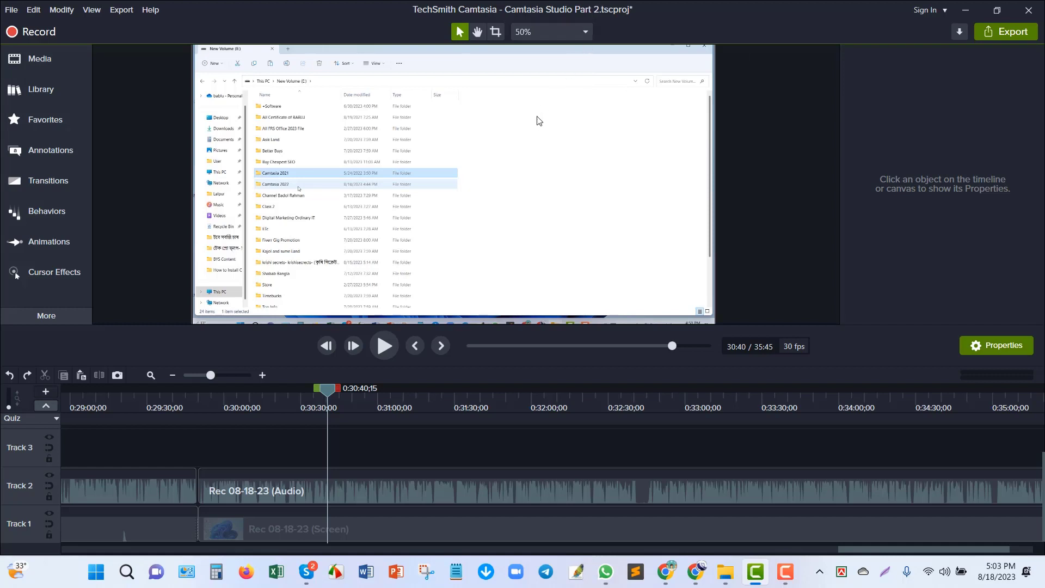
pyautogui.scroll(-1, 538, 127)
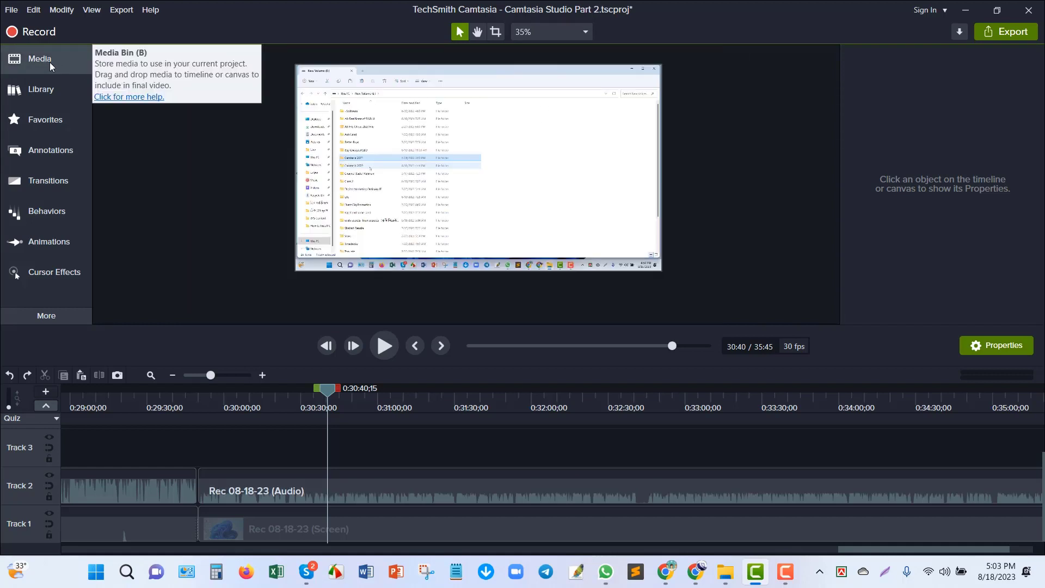
# Undo the recent edits back through the Rec 08-18-23 clip's placement, and redo that placement with the Media Bin shown again
pyautogui.click(10, 376)
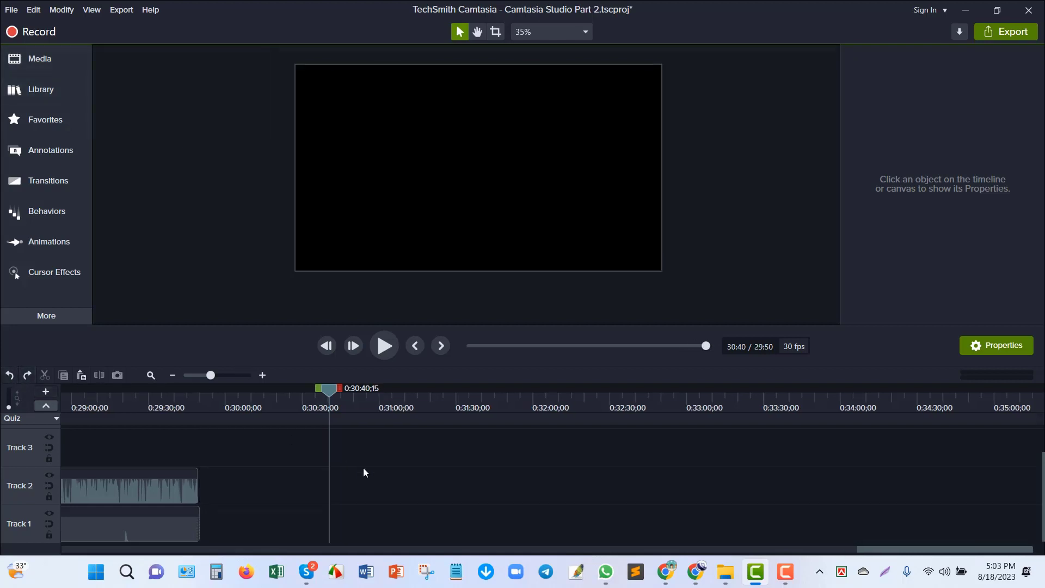
pyautogui.click(36, 58)
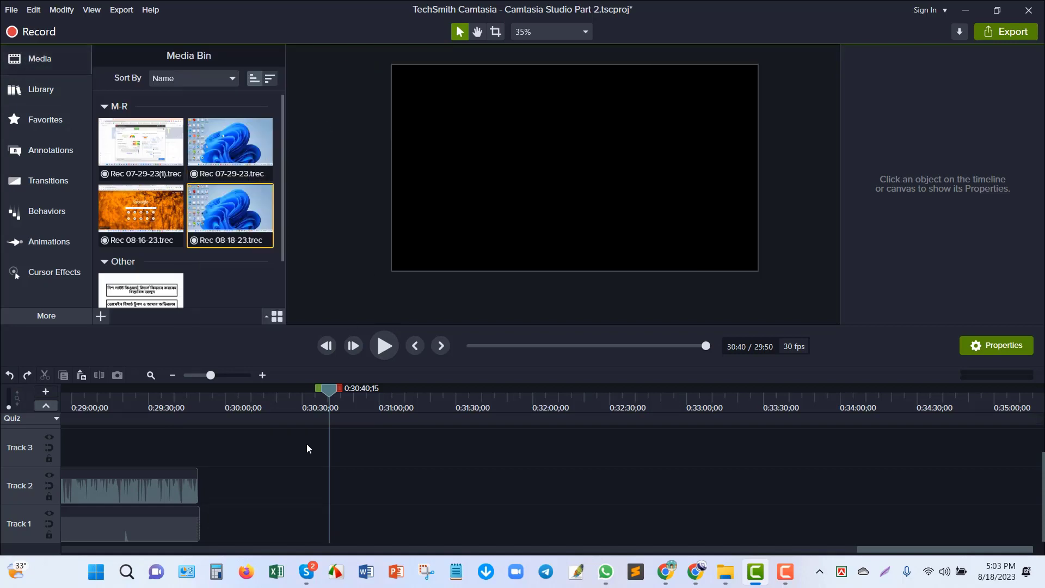
pyautogui.click(27, 376)
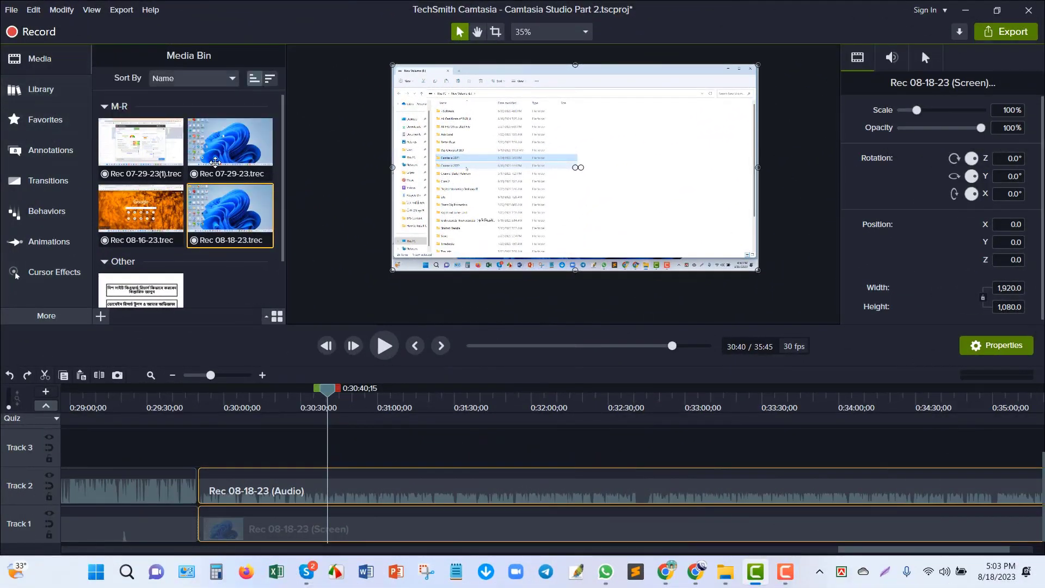
# Show the Camtasia 2021 library and examine its library selection options and search field
pyautogui.click(52, 91)
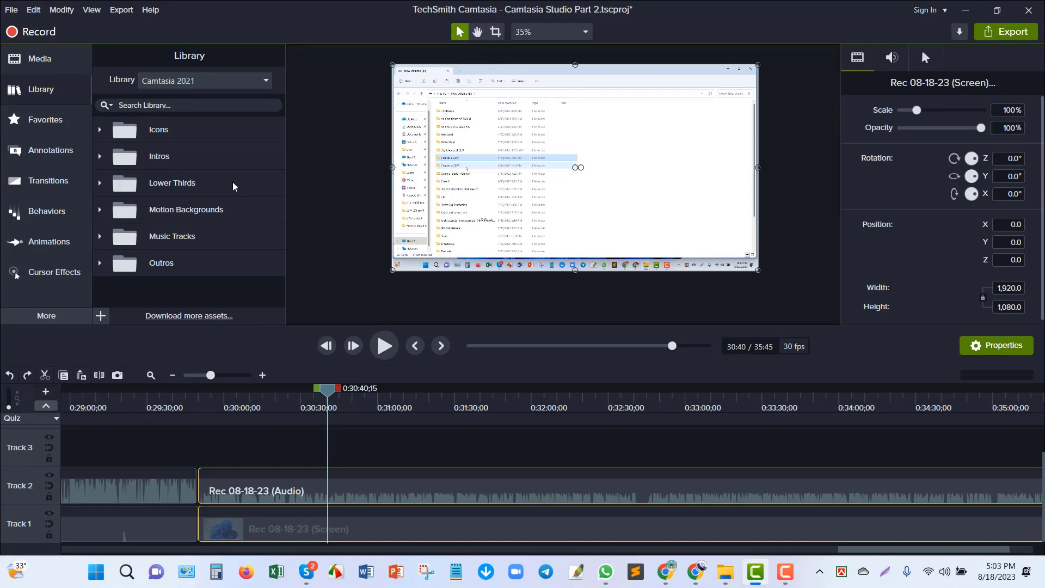
pyautogui.click(265, 82)
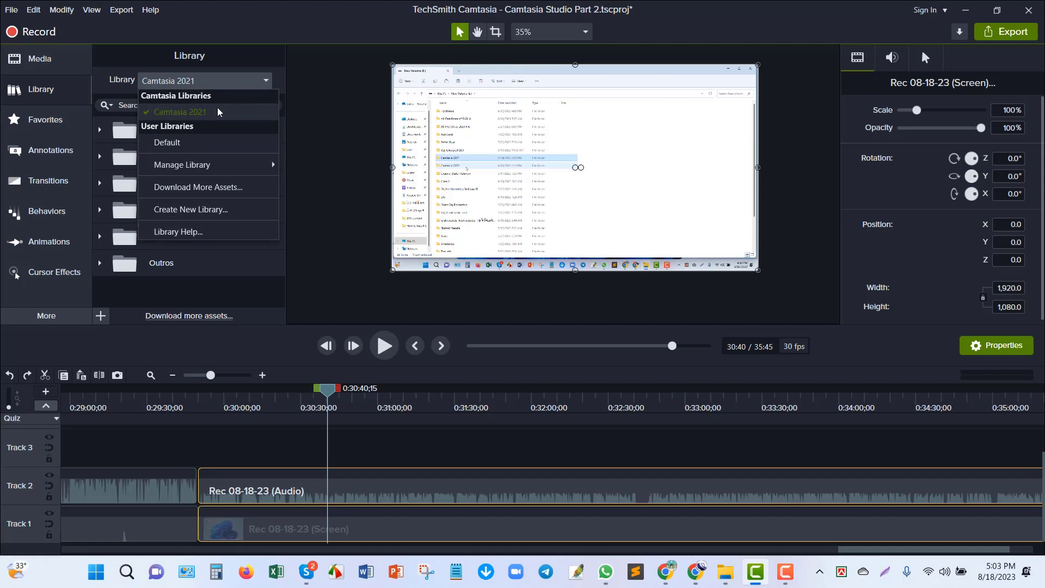
pyautogui.click(263, 83)
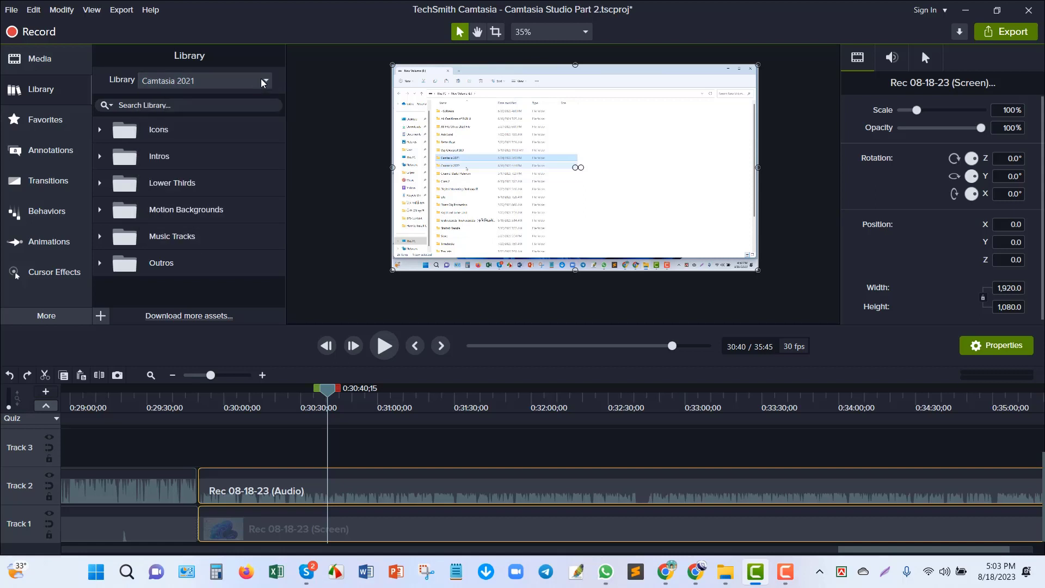
pyautogui.click(199, 108)
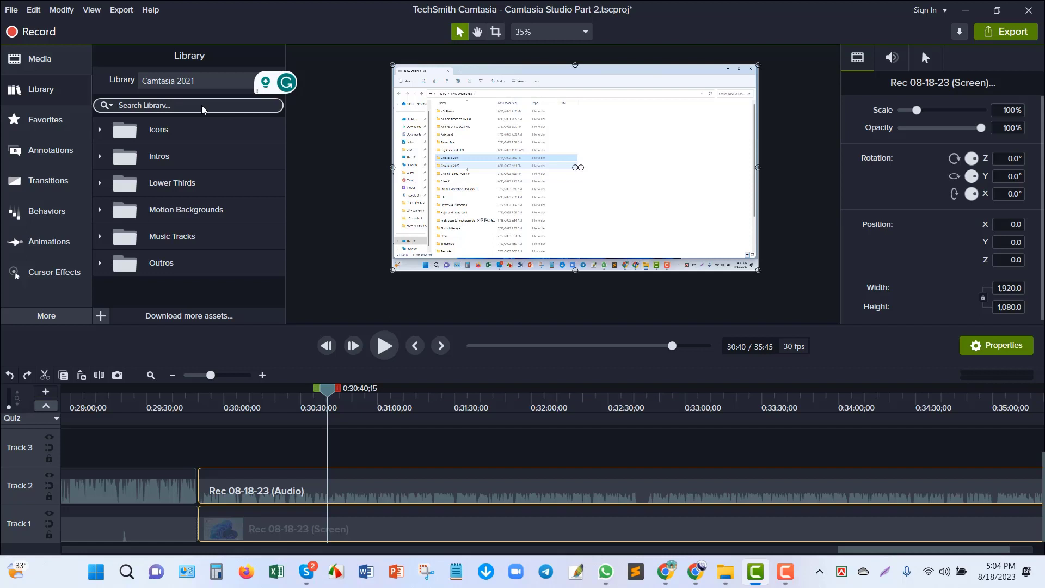
pyautogui.click(283, 139)
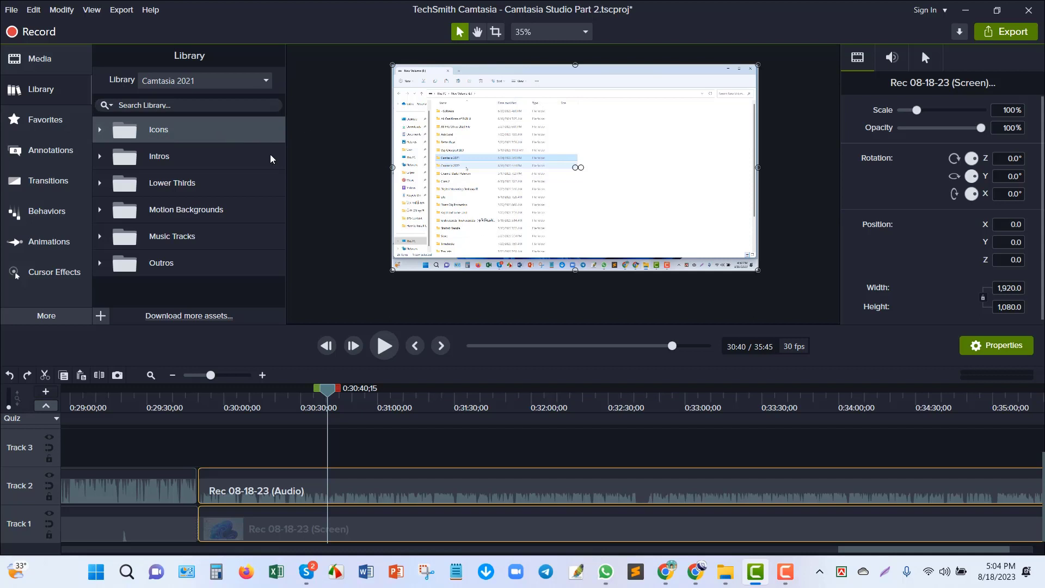
# Expand the library's Icons folder, look through its subfolders, and collapse it
pyautogui.doubleClick(193, 132)
pyautogui.scroll(-5, 203, 207)
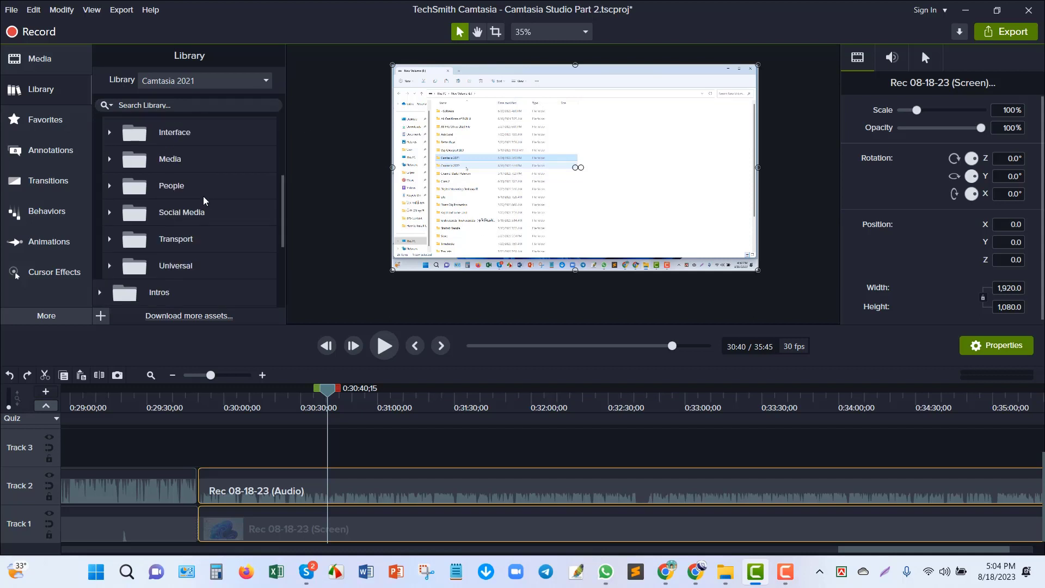
pyautogui.scroll(3, 203, 234)
pyautogui.scroll(-5, 208, 228)
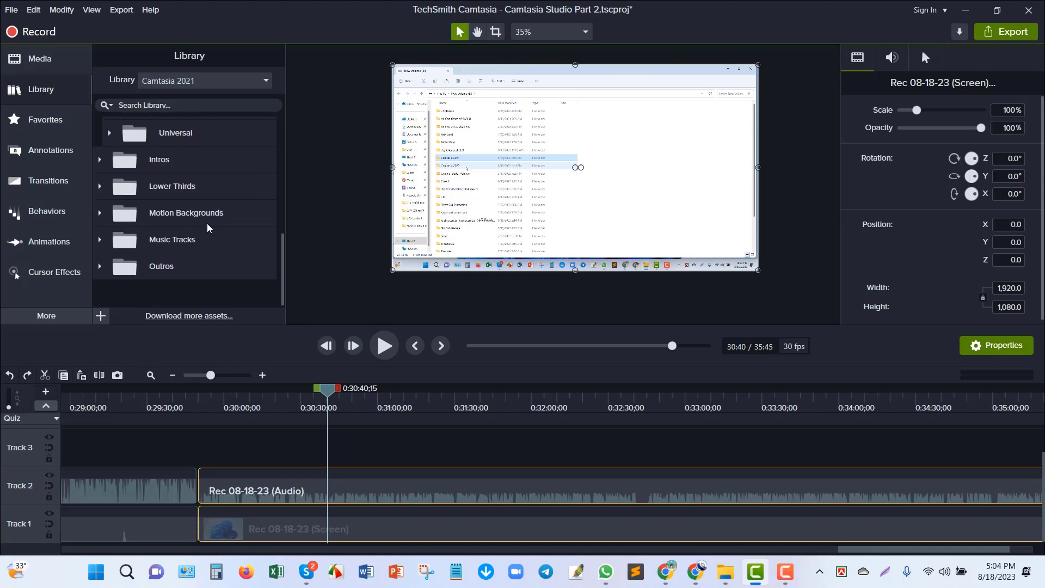
pyautogui.scroll(5, 208, 228)
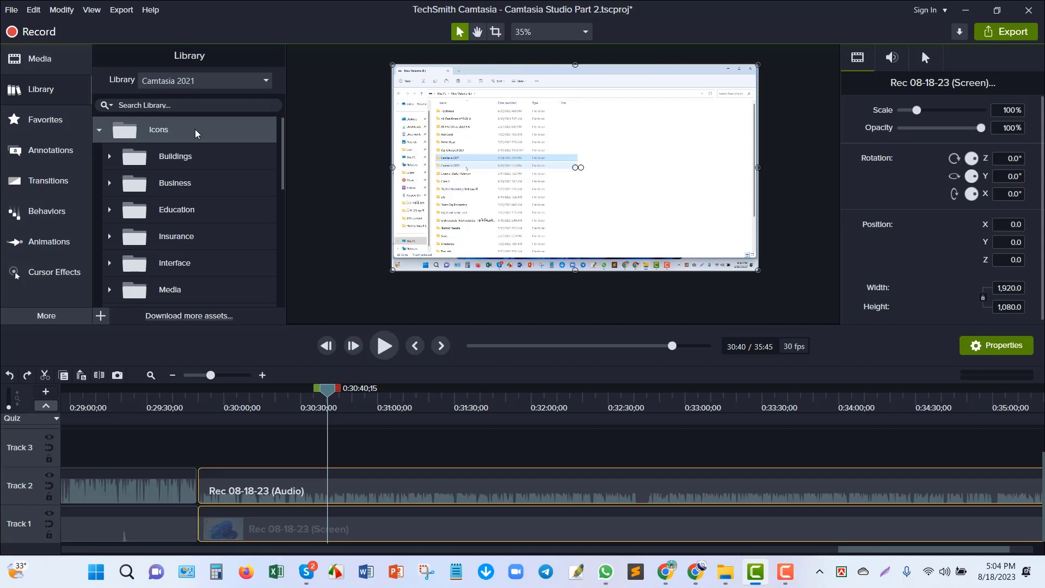
pyautogui.click(197, 134)
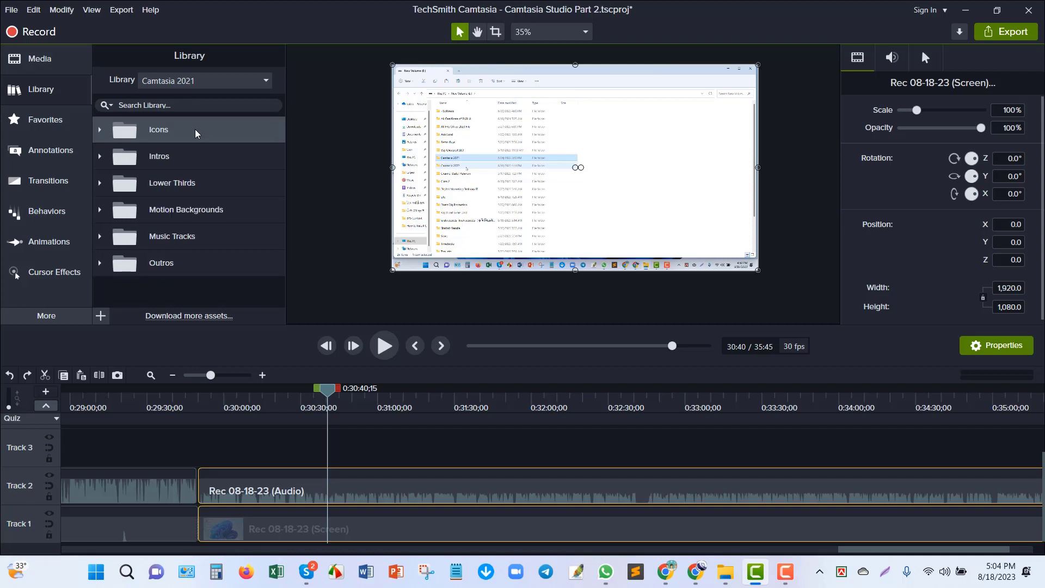
# Expand the library's Intros folder, look through its title assets, and collapse it
pyautogui.doubleClick(178, 165)
pyautogui.scroll(-5, 207, 242)
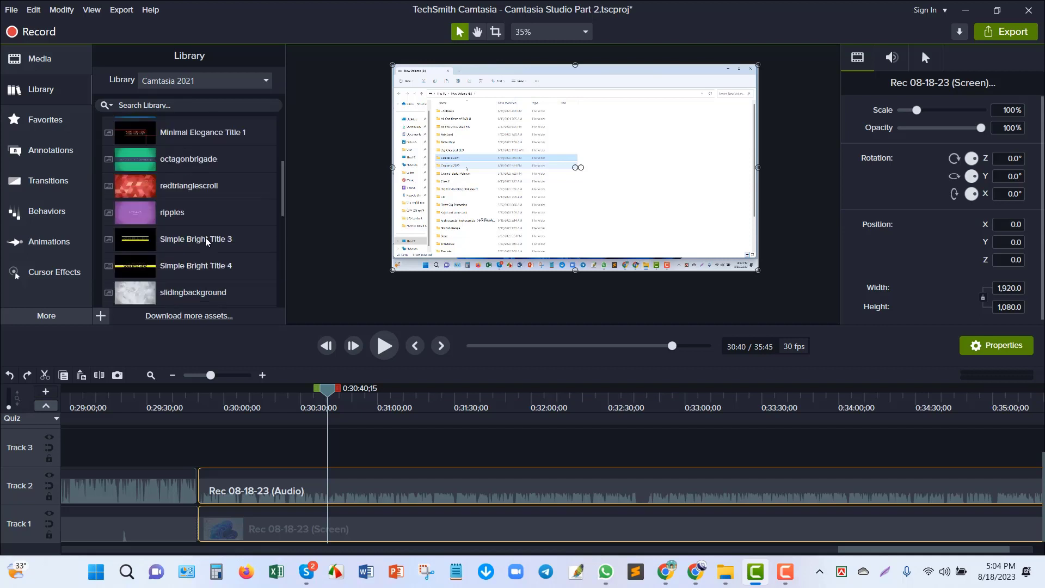
pyautogui.scroll(-3, 208, 243)
pyautogui.scroll(8, 208, 242)
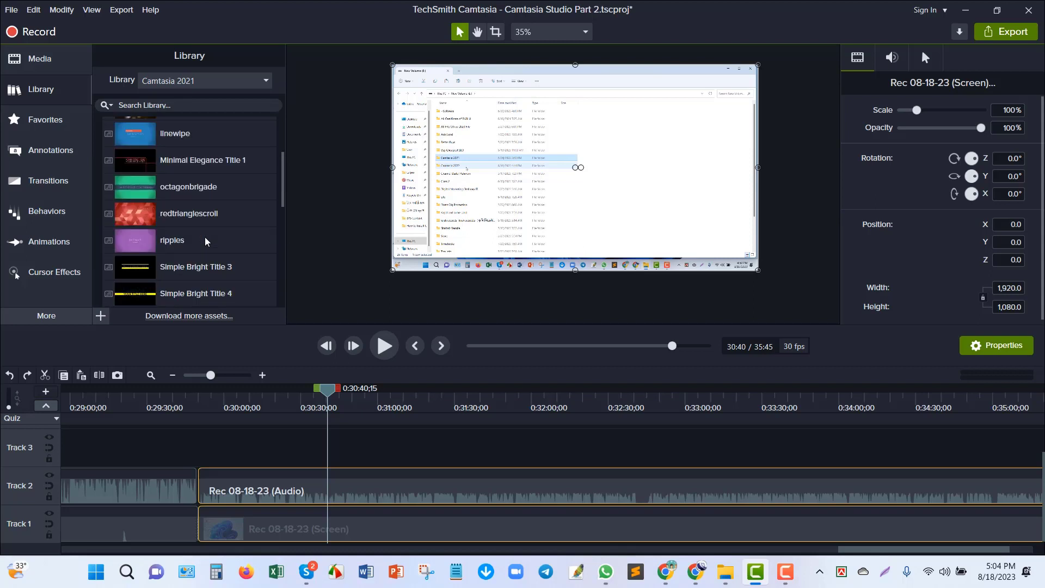
pyautogui.doubleClick(177, 159)
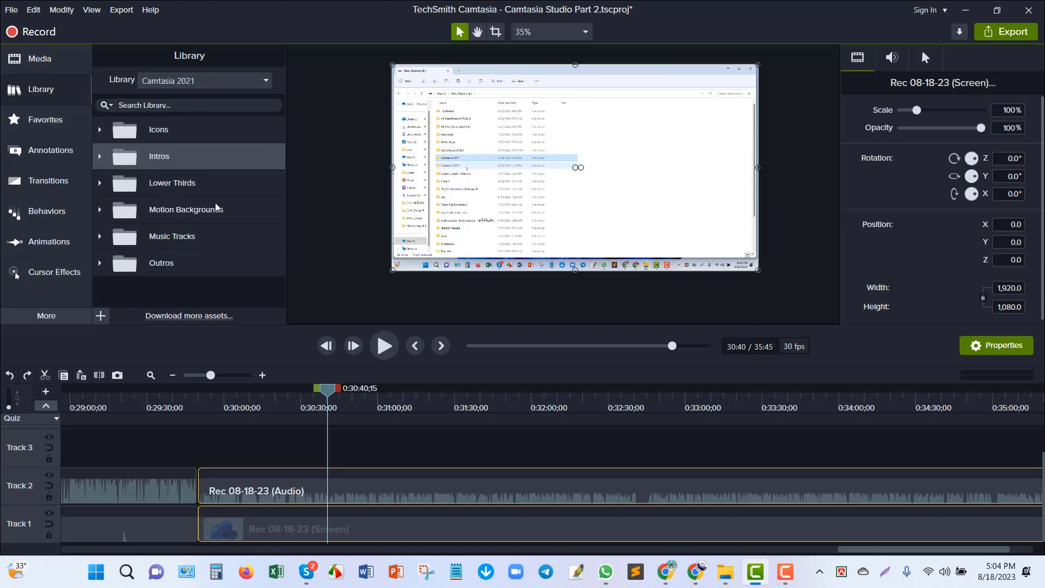
# Expand the library's Lower Thirds folder, look through its assets, and collapse it
pyautogui.doubleClick(169, 184)
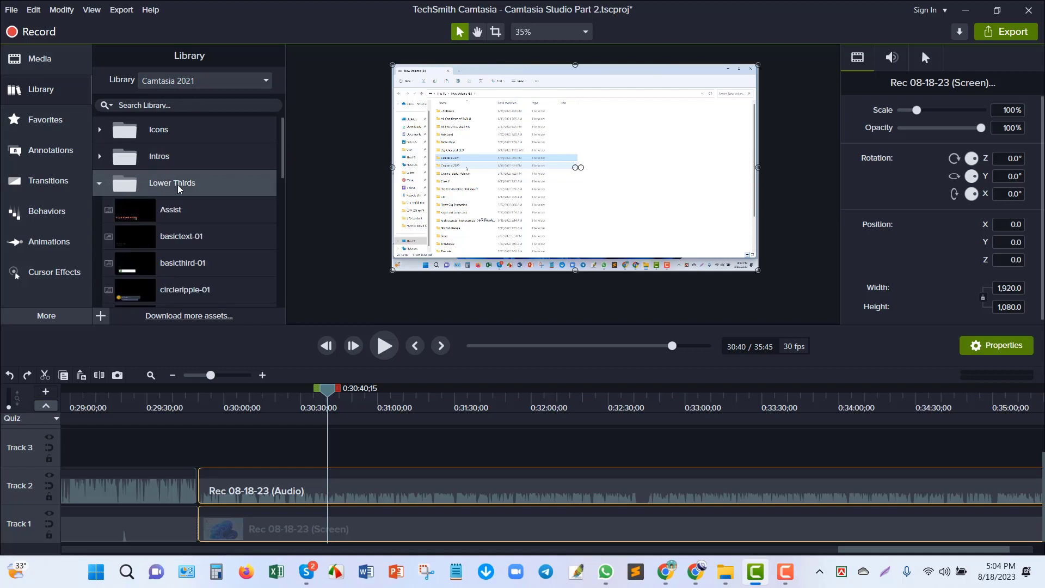
pyautogui.scroll(-3, 177, 250)
pyautogui.scroll(-2, 175, 252)
pyautogui.scroll(5, 175, 251)
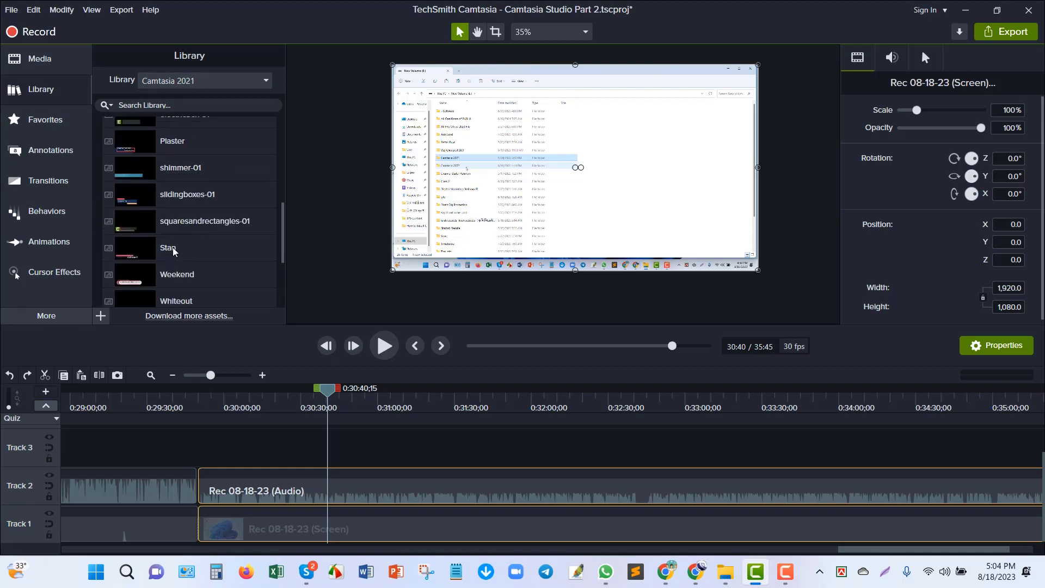
pyautogui.doubleClick(200, 187)
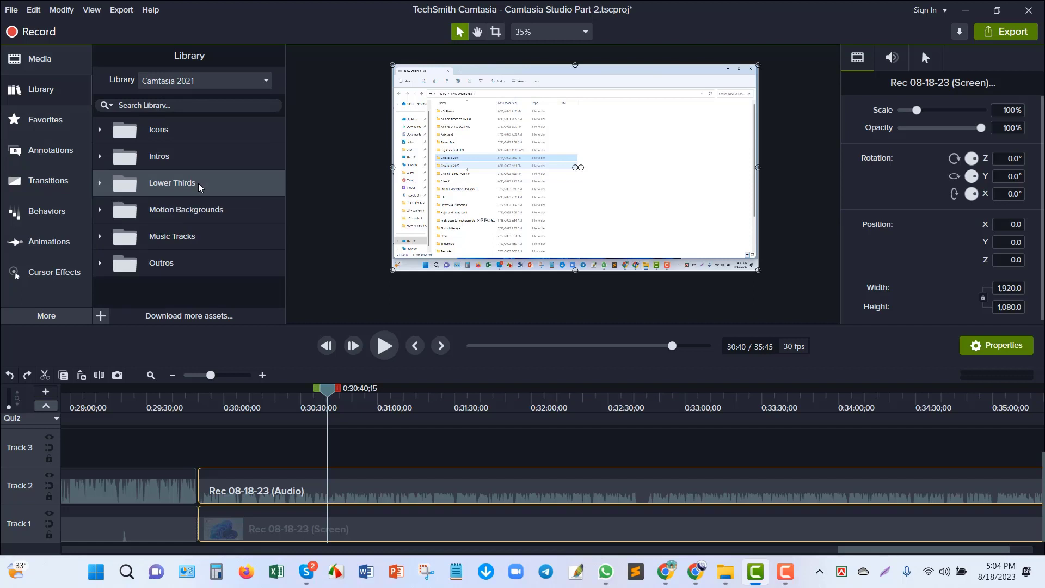
# Expand the library's Motion Backgrounds folder, look through its background assets, and collapse it
pyautogui.doubleClick(166, 212)
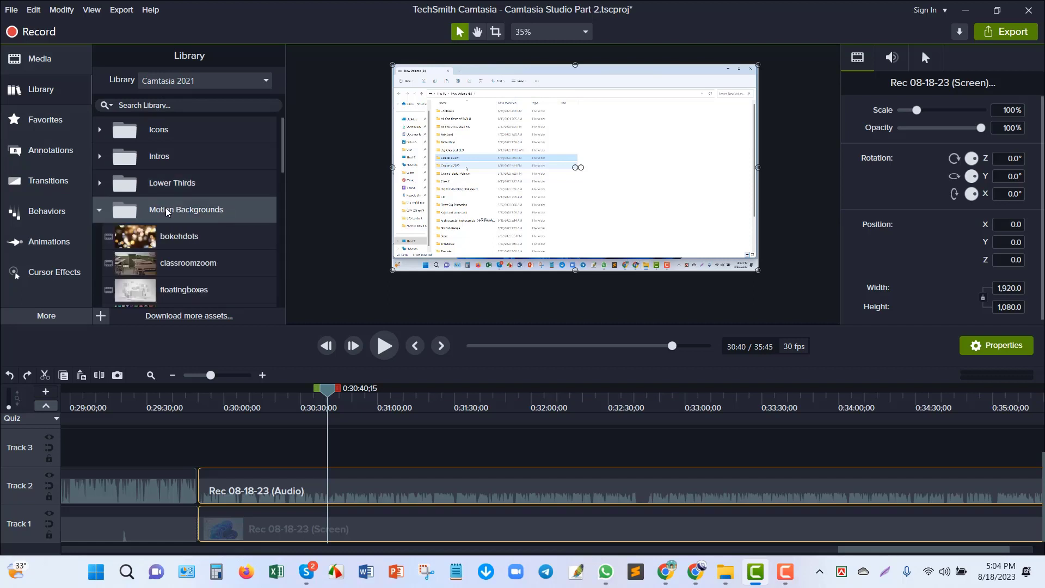
pyautogui.scroll(-3, 191, 245)
pyautogui.scroll(-5, 193, 248)
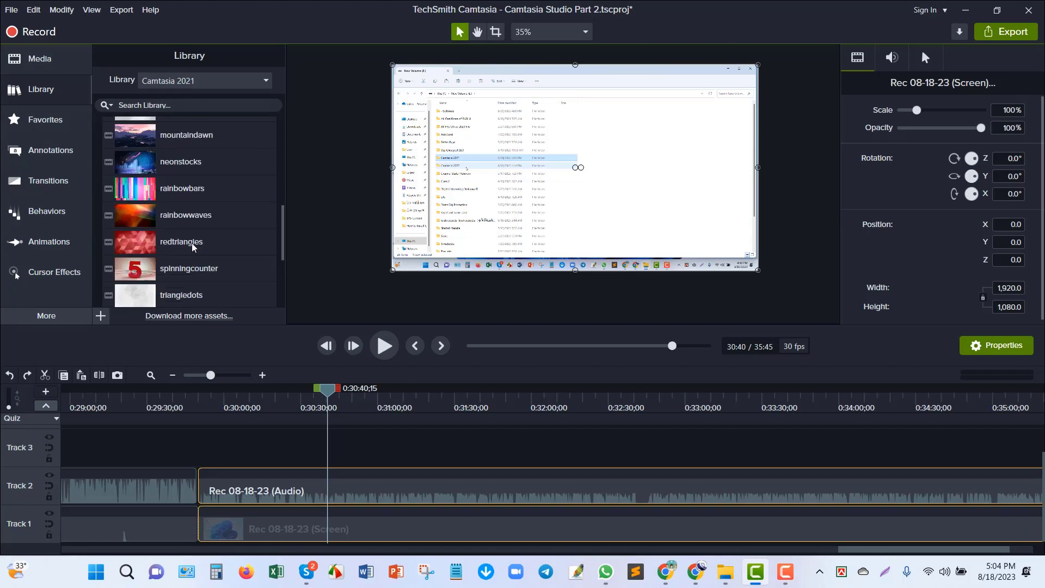
pyautogui.scroll(2, 194, 244)
pyautogui.scroll(5, 193, 244)
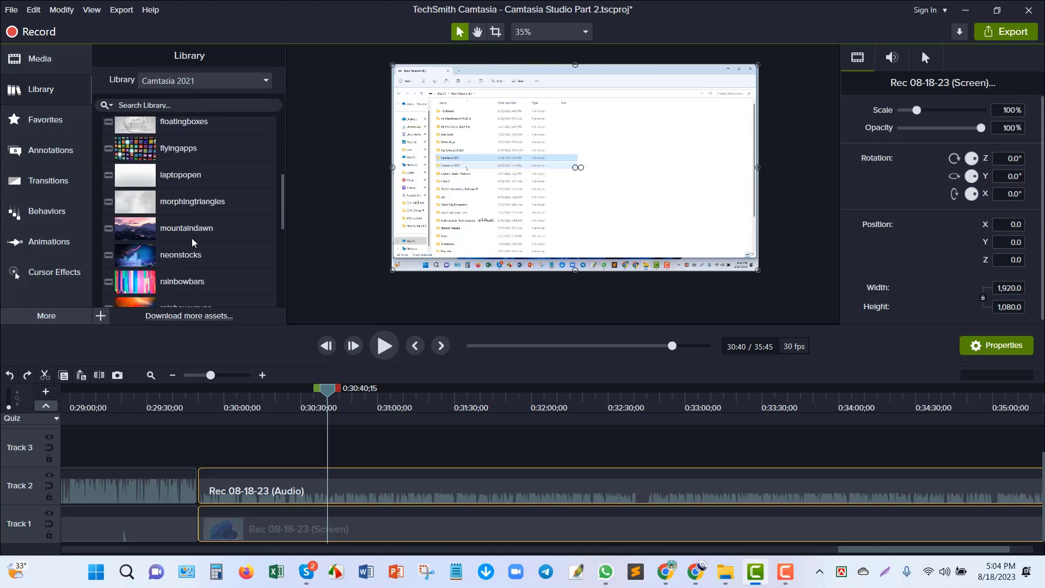
pyautogui.doubleClick(197, 208)
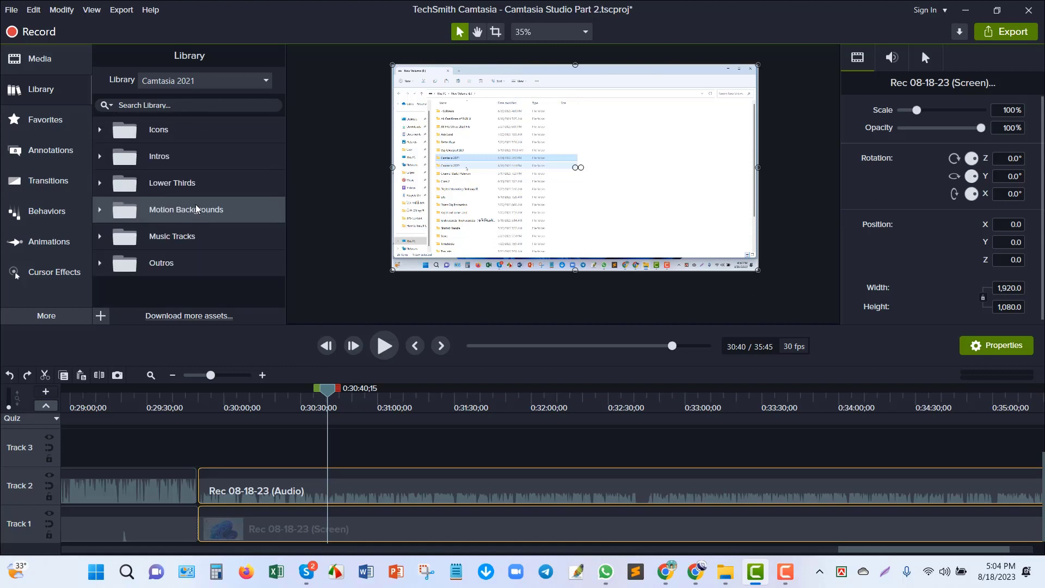
# Expand the library's Music Tracks folder, look through its audio assets, and collapse it
pyautogui.doubleClick(219, 236)
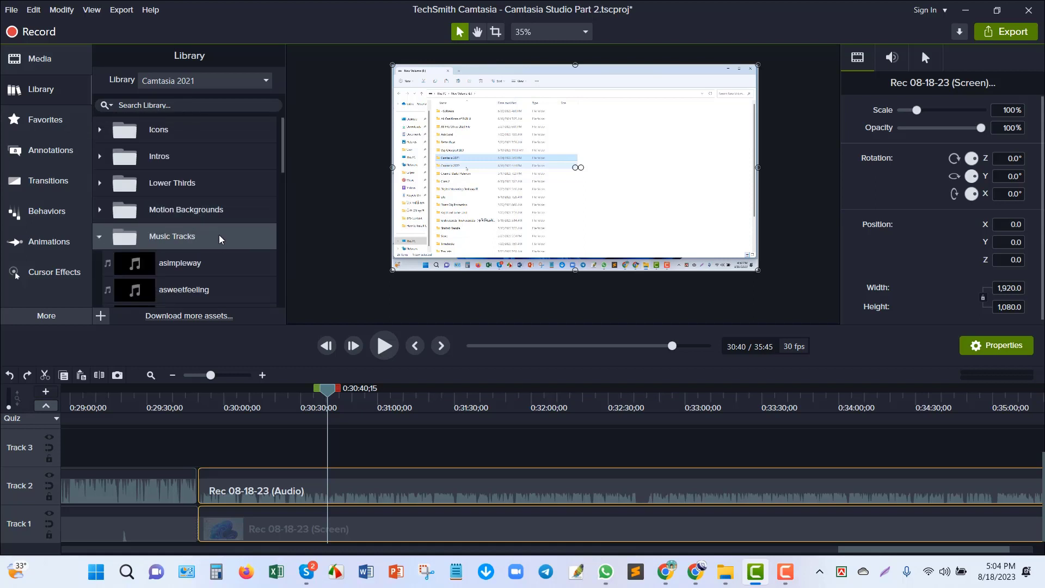
pyautogui.scroll(-3, 218, 235)
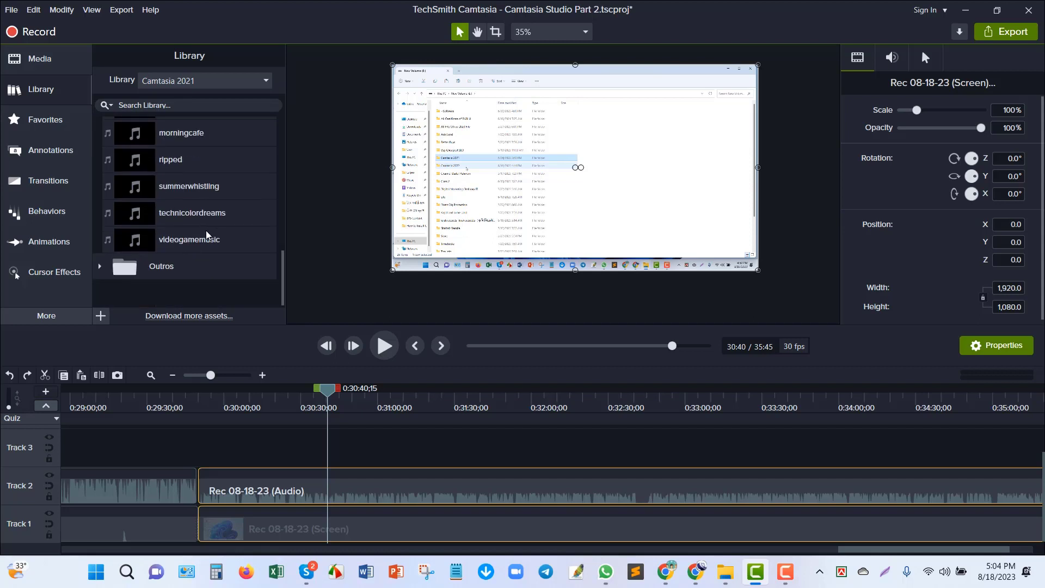
pyautogui.scroll(5, 207, 235)
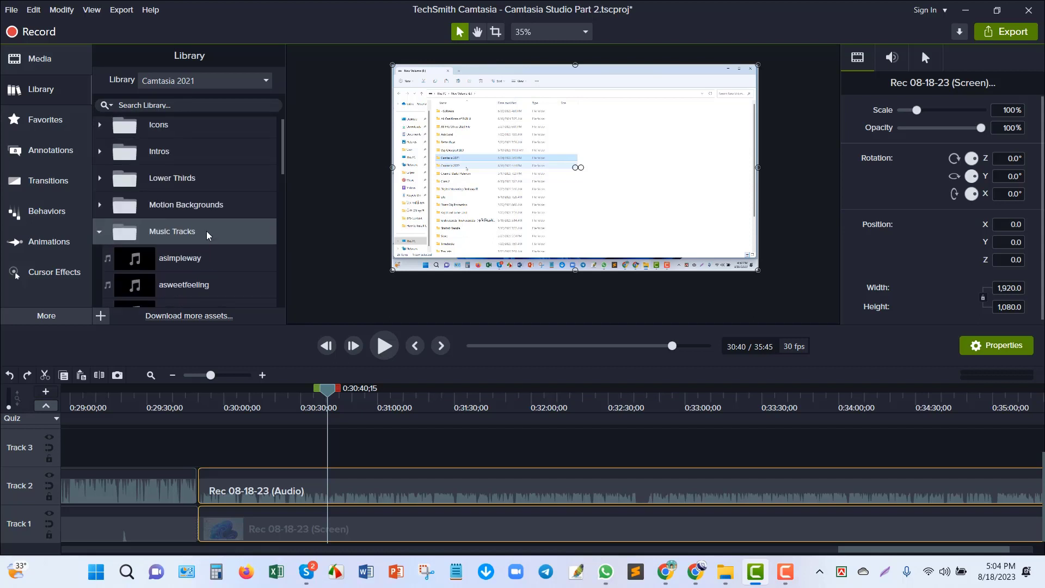
pyautogui.doubleClick(208, 235)
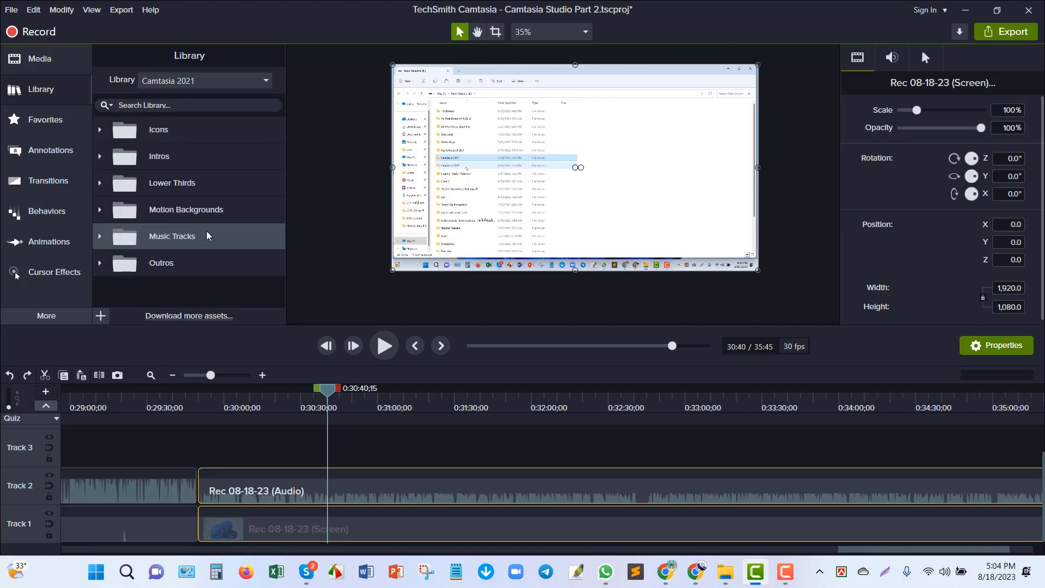
# Expand the library's Outros folder, view its outro assets, and collapse it
pyautogui.doubleClick(208, 263)
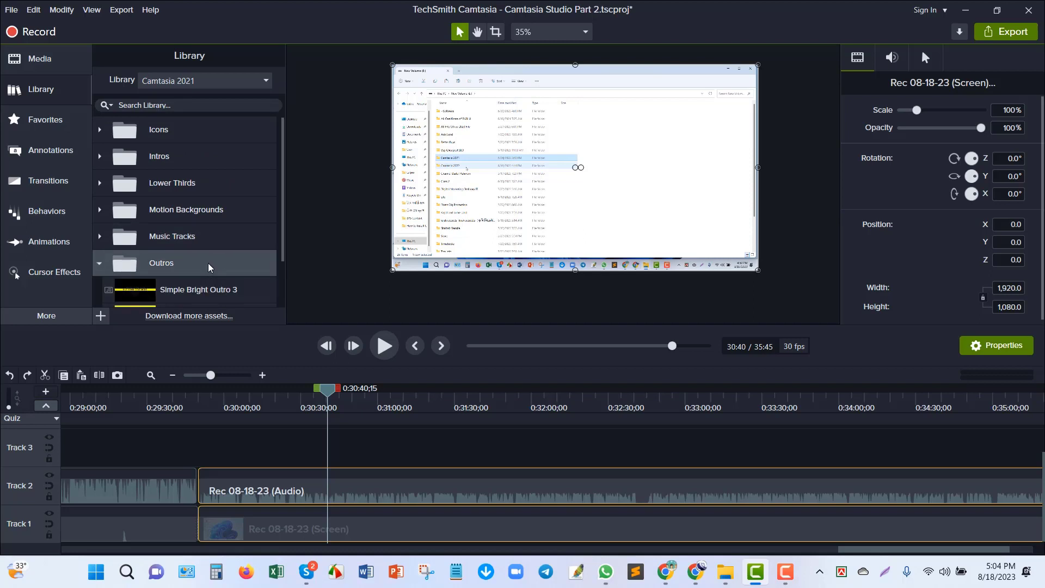
pyautogui.scroll(-2, 209, 267)
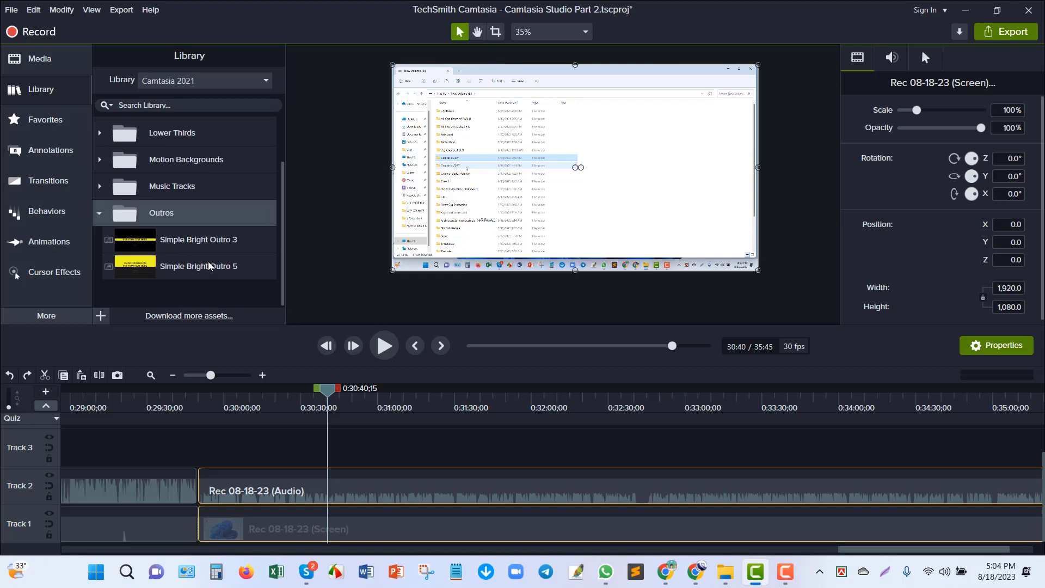
pyautogui.doubleClick(199, 215)
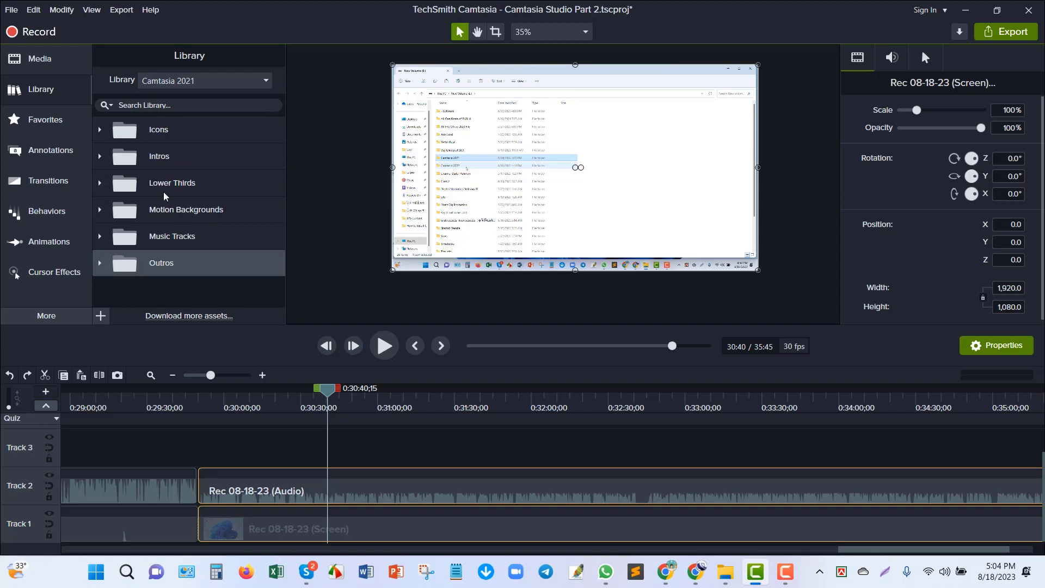
# Hide and redisplay the library contents, and view the Favorites collection
pyautogui.click(68, 92)
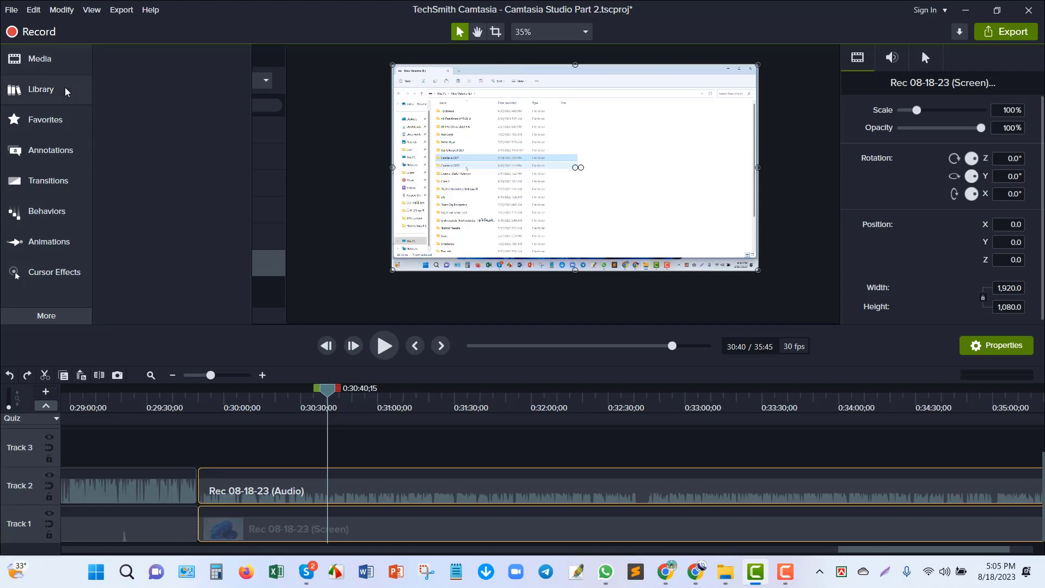
pyautogui.click(66, 91)
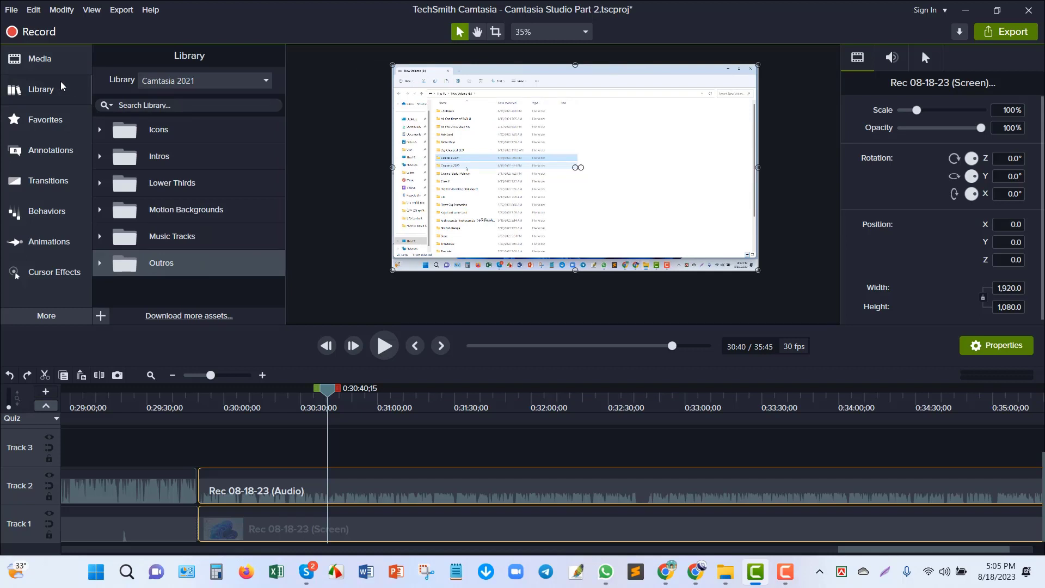
pyautogui.click(66, 124)
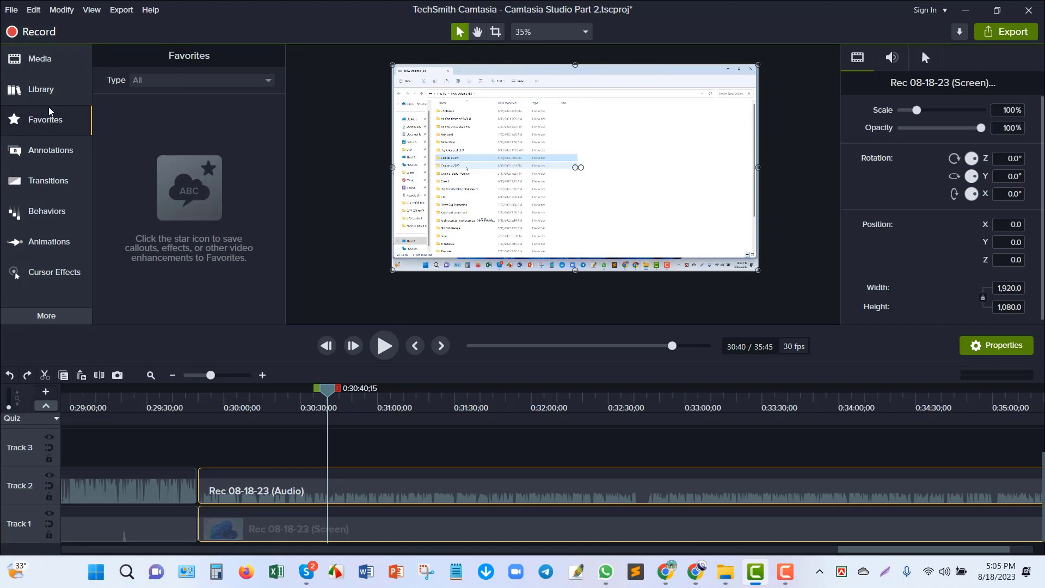
# Add the Basic red speech-bubble callout to Track 3 at the playhead and set its text to ZAZ
pyautogui.click(61, 159)
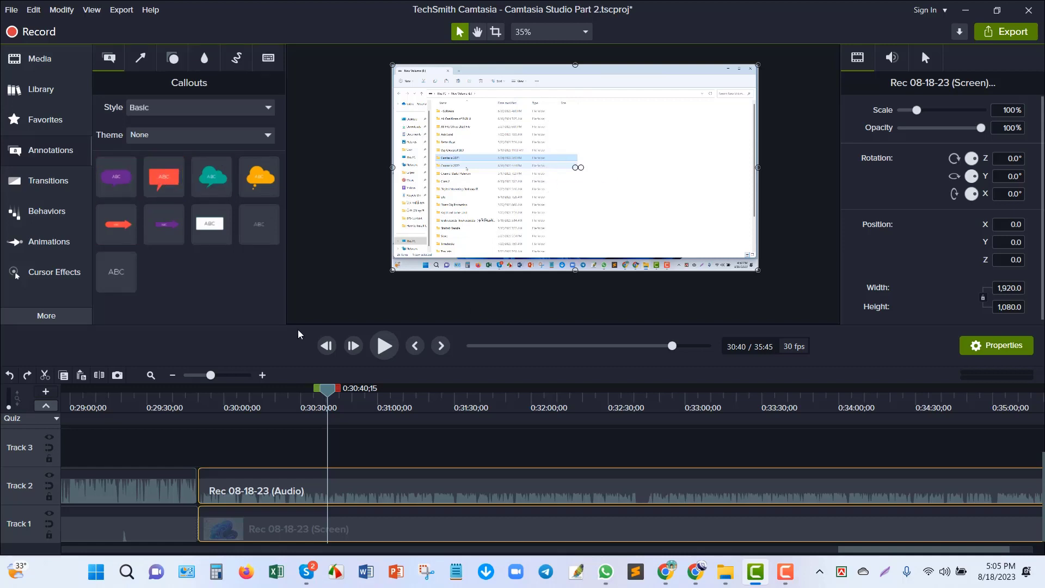
pyautogui.moveTo(179, 179); pyautogui.dragTo(320, 451)
pyautogui.doubleClick(574, 166)
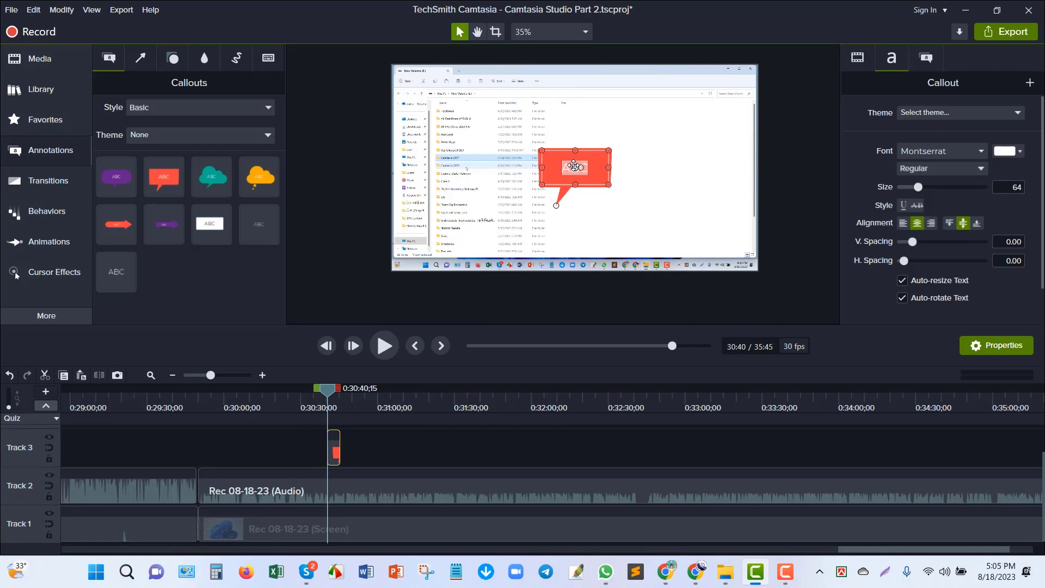
pyautogui.write('ZZZ')
pyautogui.click(637, 158)
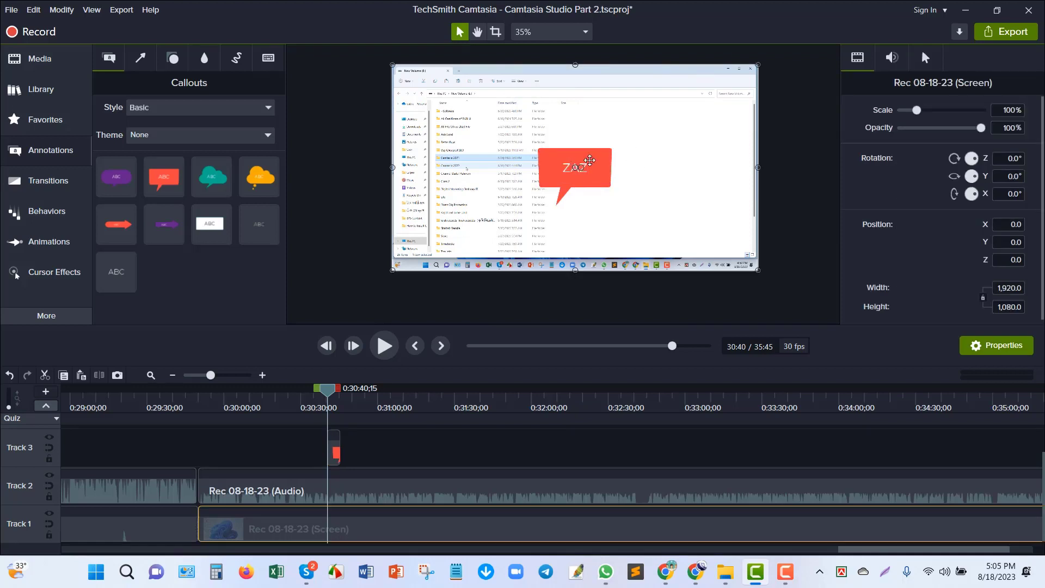
# Delete the red speech-bubble callout from Track 3
pyautogui.click(590, 160)
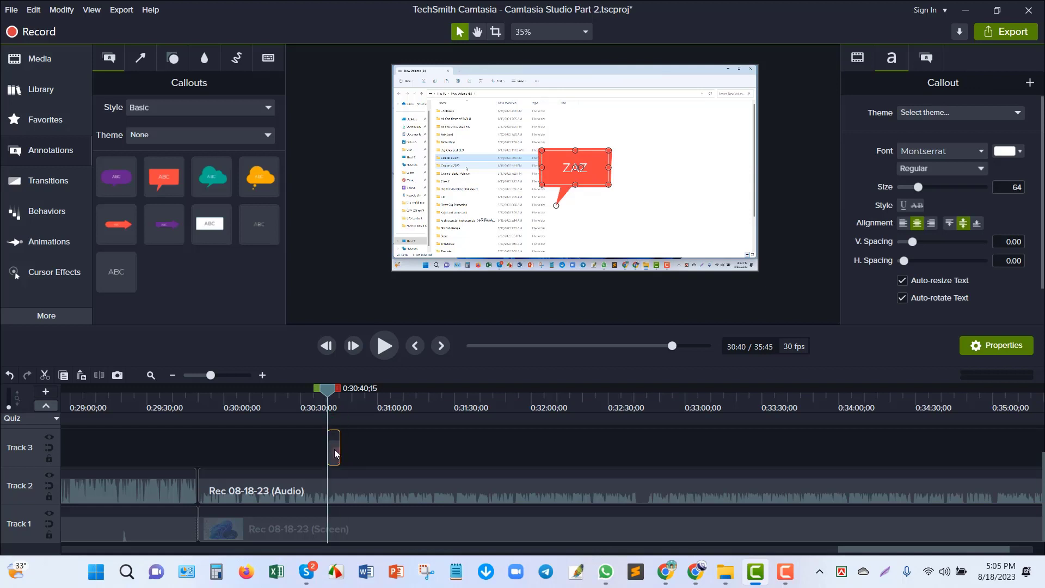
pyautogui.press('Delete')
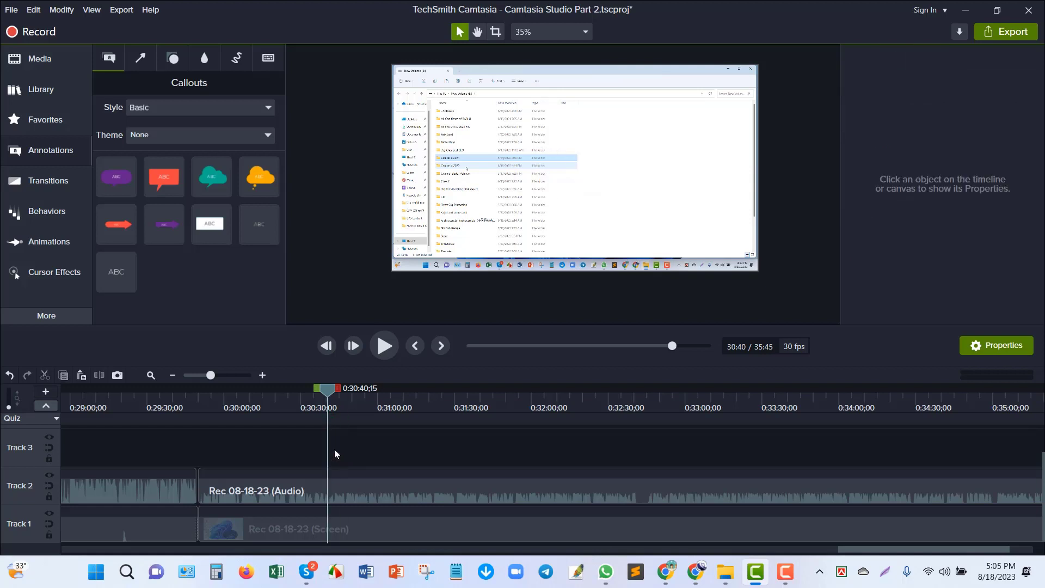
# Examine the available callout styles without changing the selection, and show the Transitions collection
pyautogui.click(233, 107)
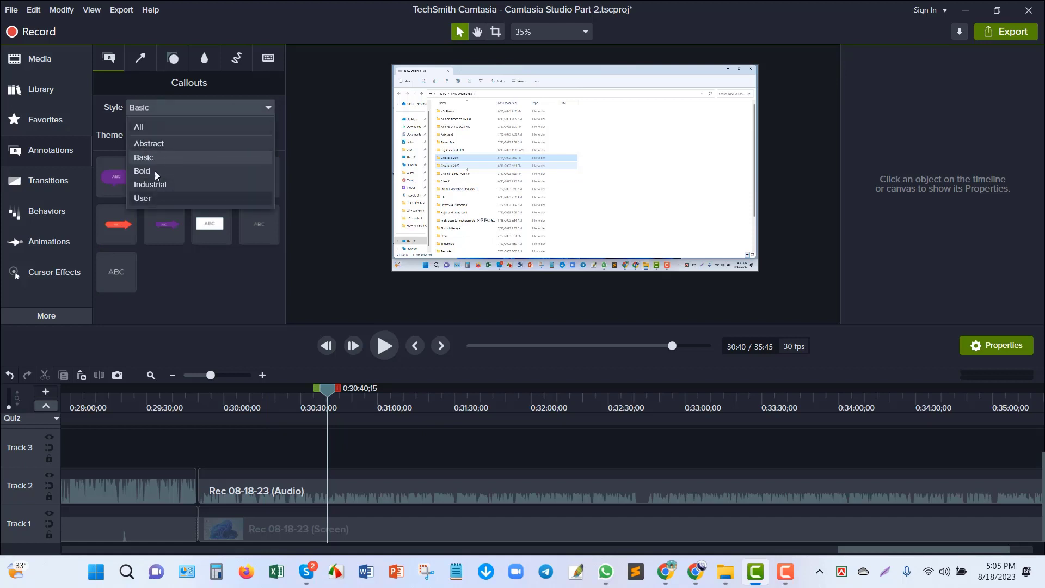
pyautogui.click(256, 105)
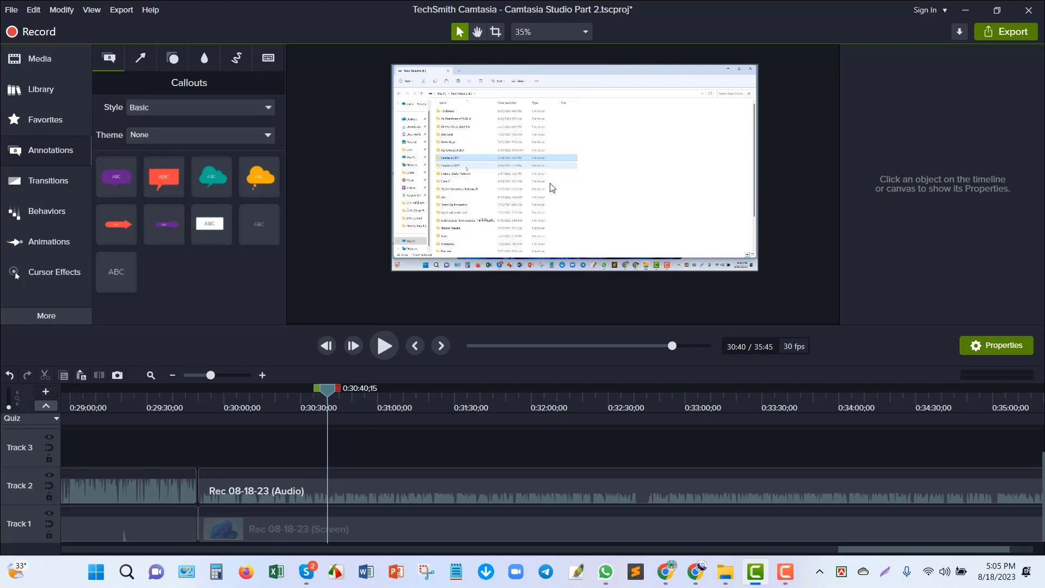
pyautogui.click(46, 180)
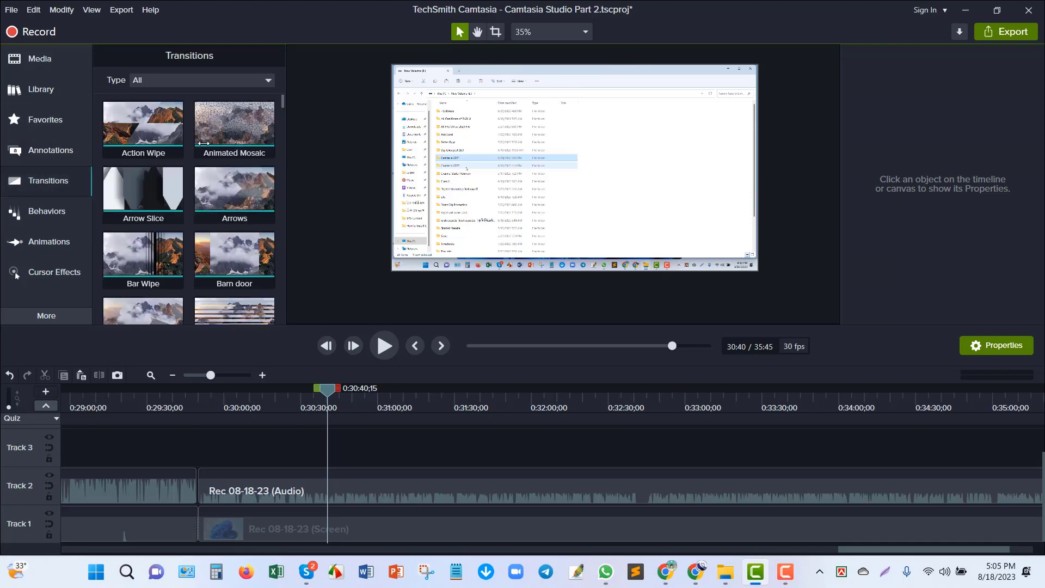
# Browse the available transitions by type, checking the 3D and Radial sets and returning to 3D
pyautogui.scroll(-10, 204, 143)
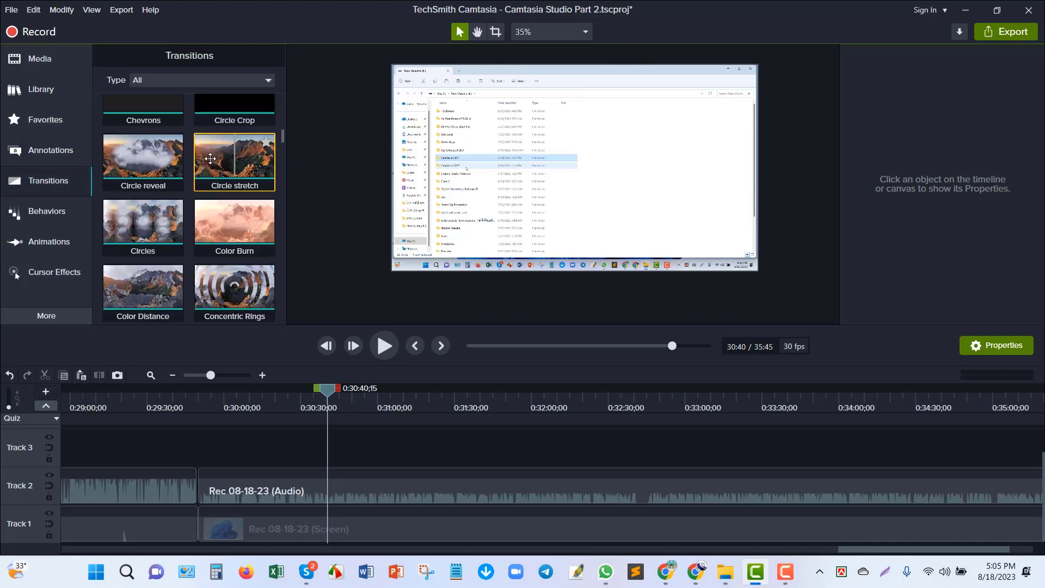
pyautogui.click(264, 78)
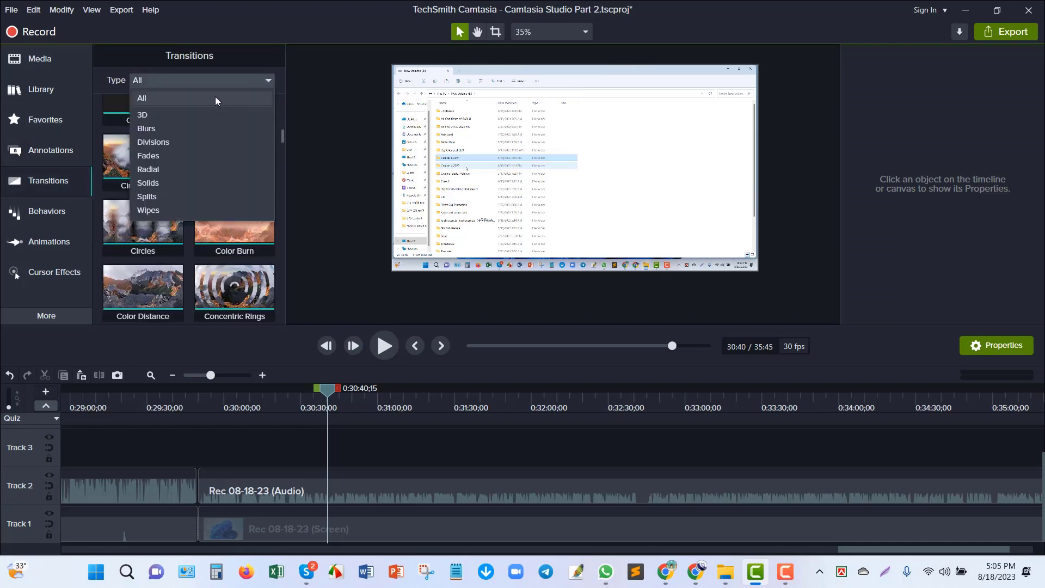
pyautogui.click(161, 114)
pyautogui.scroll(-5, 207, 215)
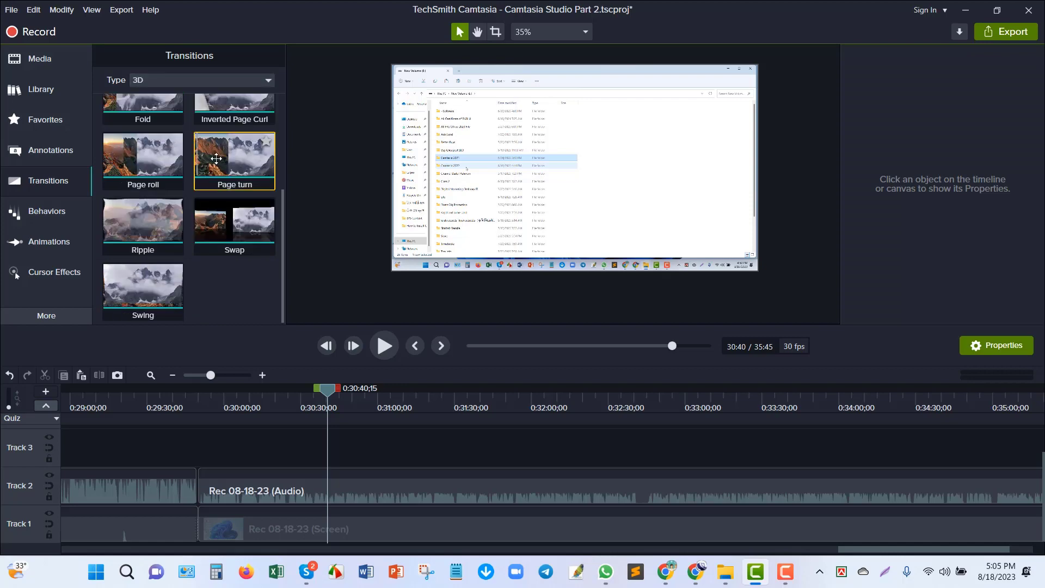
pyautogui.scroll(3, 206, 215)
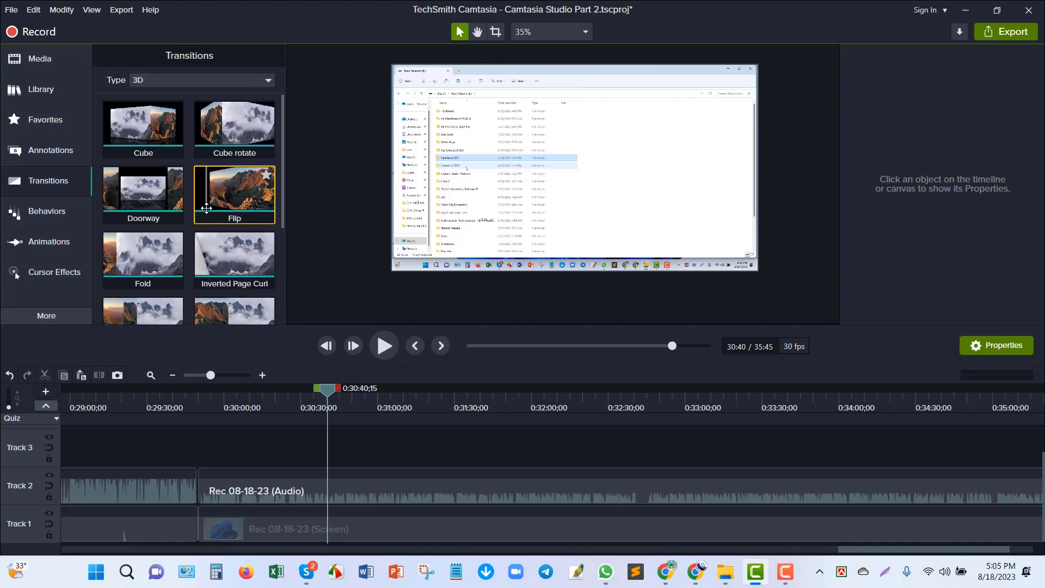
pyautogui.click(263, 82)
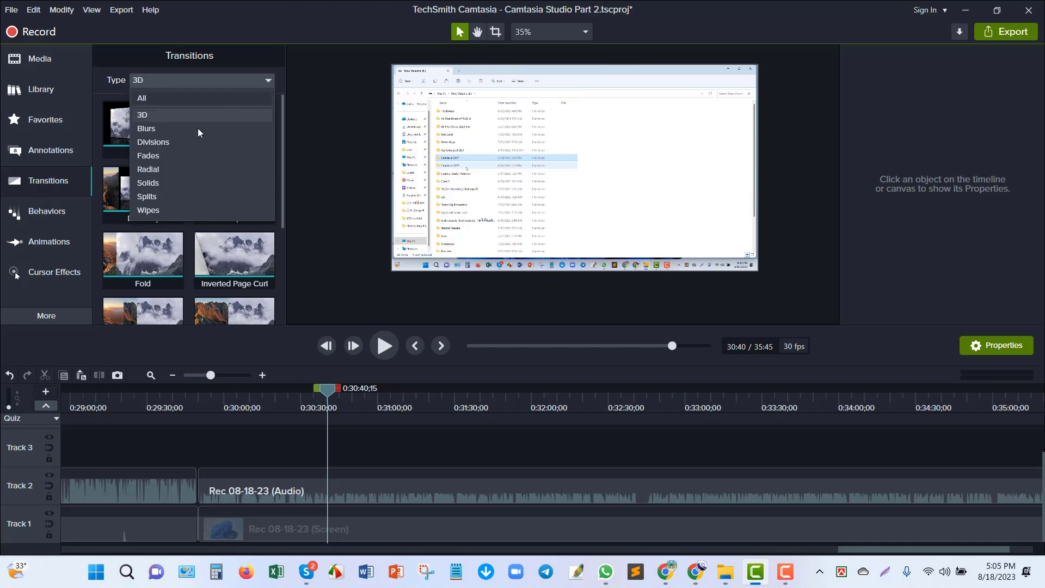
pyautogui.click(174, 170)
pyautogui.scroll(-3, 228, 212)
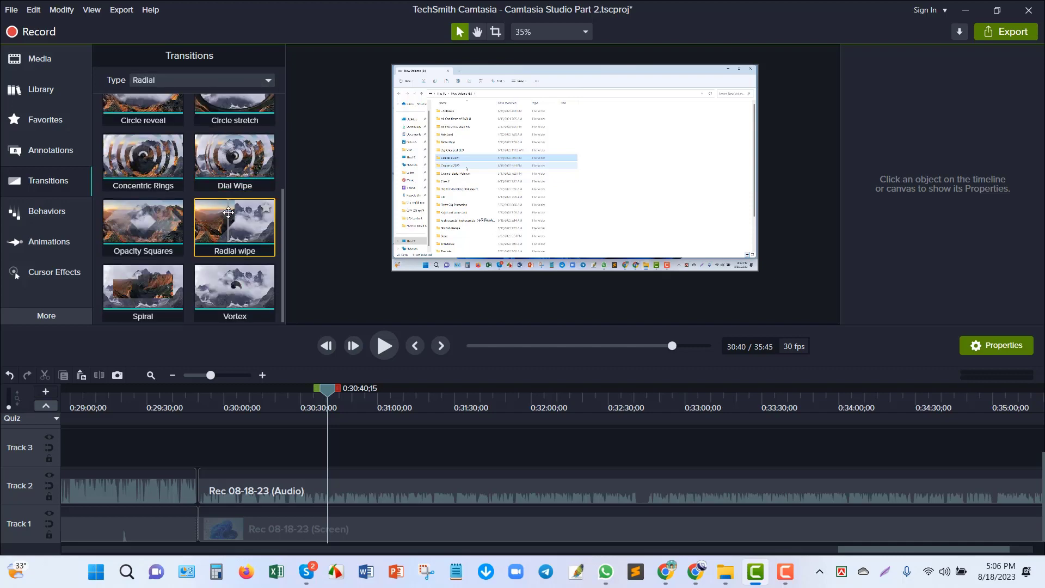
pyautogui.scroll(3, 228, 212)
pyautogui.click(263, 82)
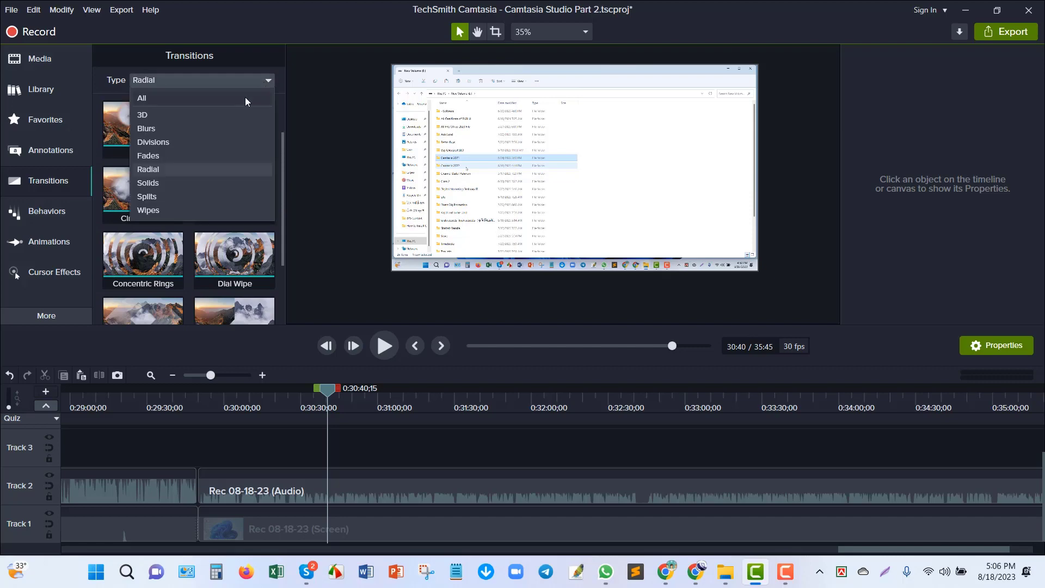
pyautogui.click(162, 120)
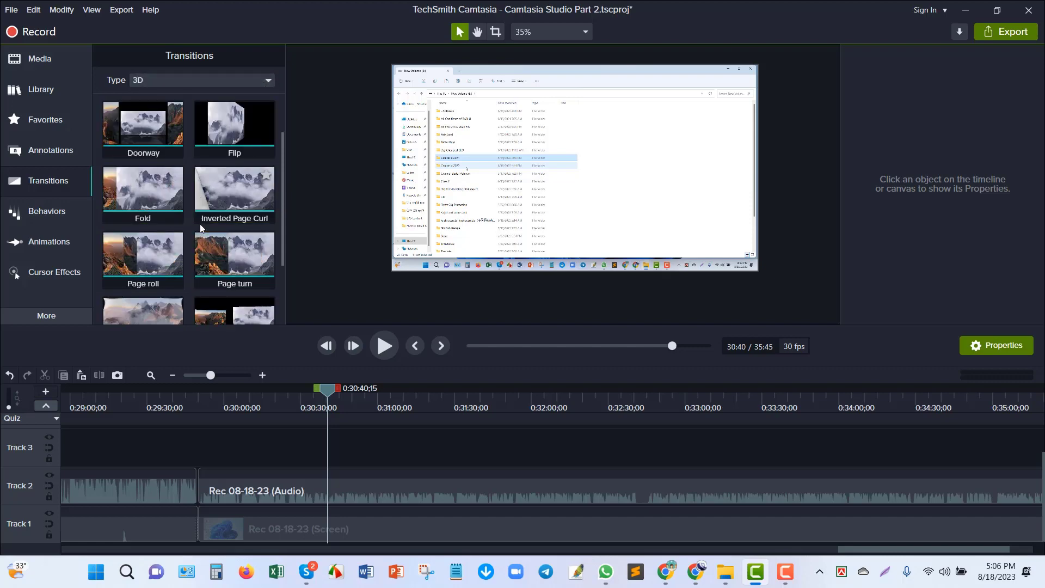
# Try the Doorway transition at the cut before the Rec 08-18-23 screen clip on Track 1, and undo it
pyautogui.click(142, 125)
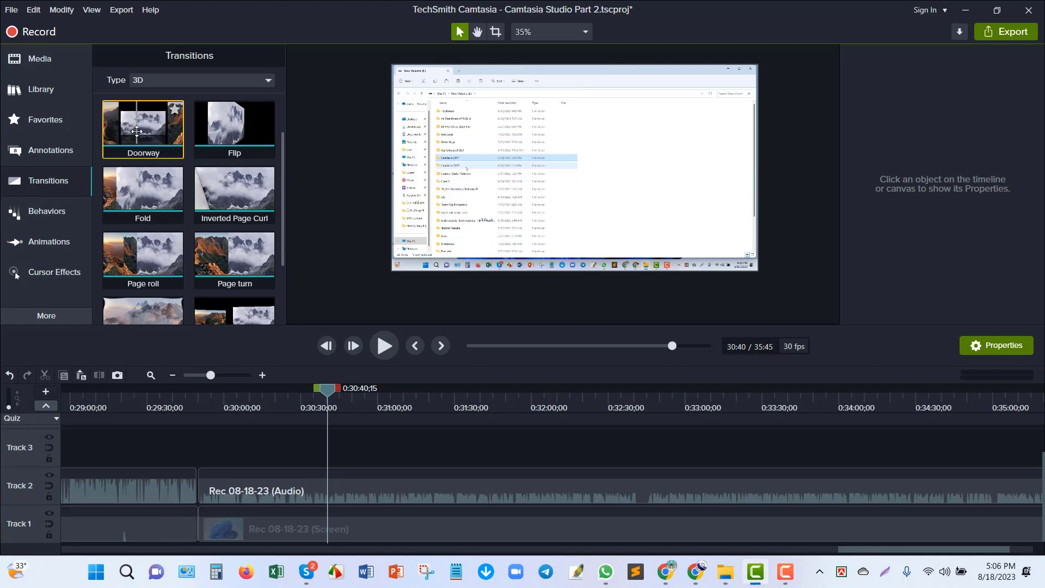
pyautogui.moveTo(143, 139); pyautogui.dragTo(214, 489)
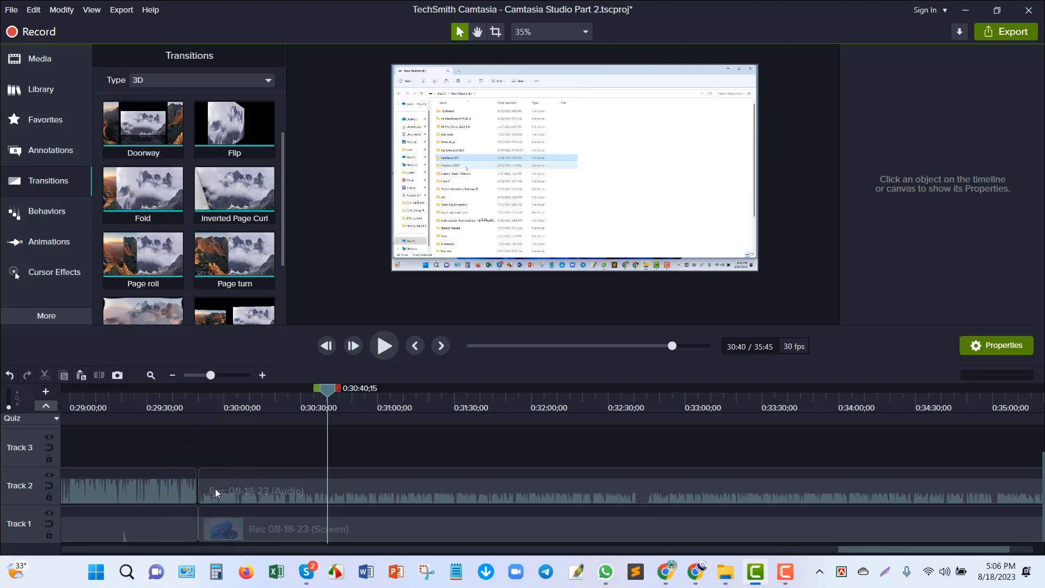
pyautogui.moveTo(143, 131); pyautogui.dragTo(220, 474)
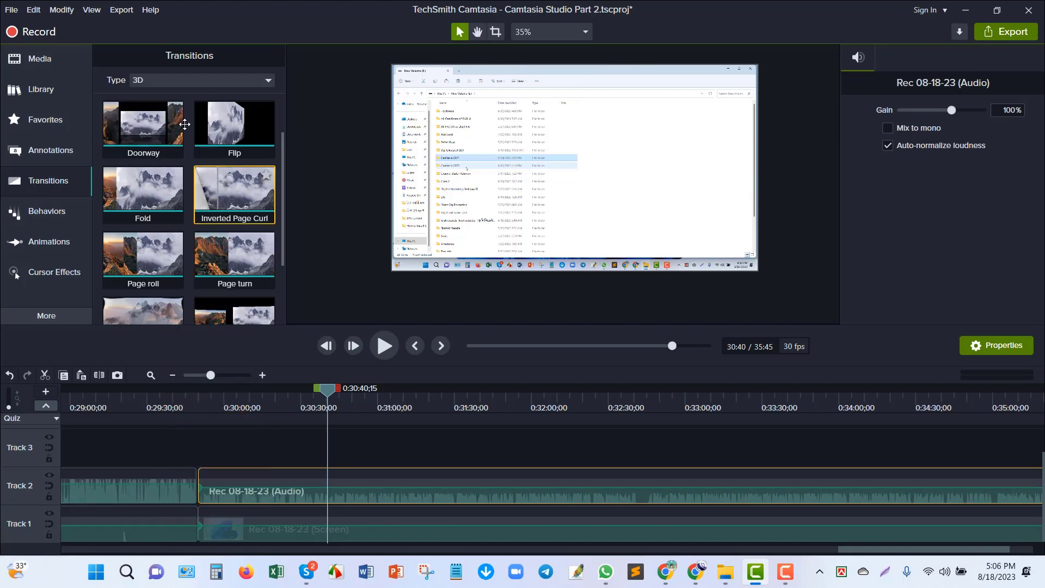
pyautogui.moveTo(155, 125)
pyautogui.mouseDown()
pyautogui.moveTo(233, 509)
pyautogui.moveTo(227, 542)
pyautogui.moveTo(201, 530)
pyautogui.mouseUp()
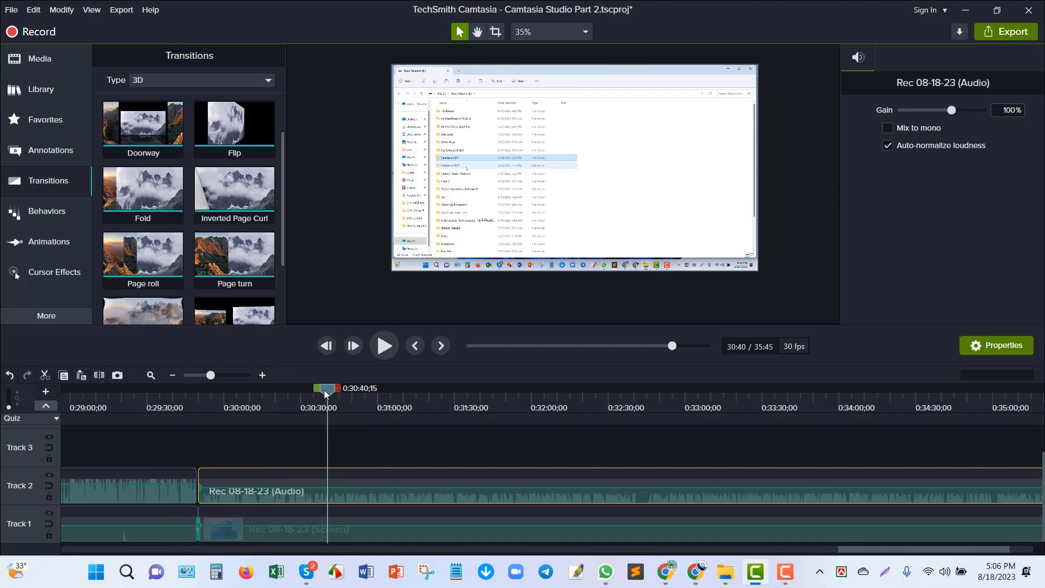
pyautogui.moveTo(325, 389); pyautogui.dragTo(176, 427)
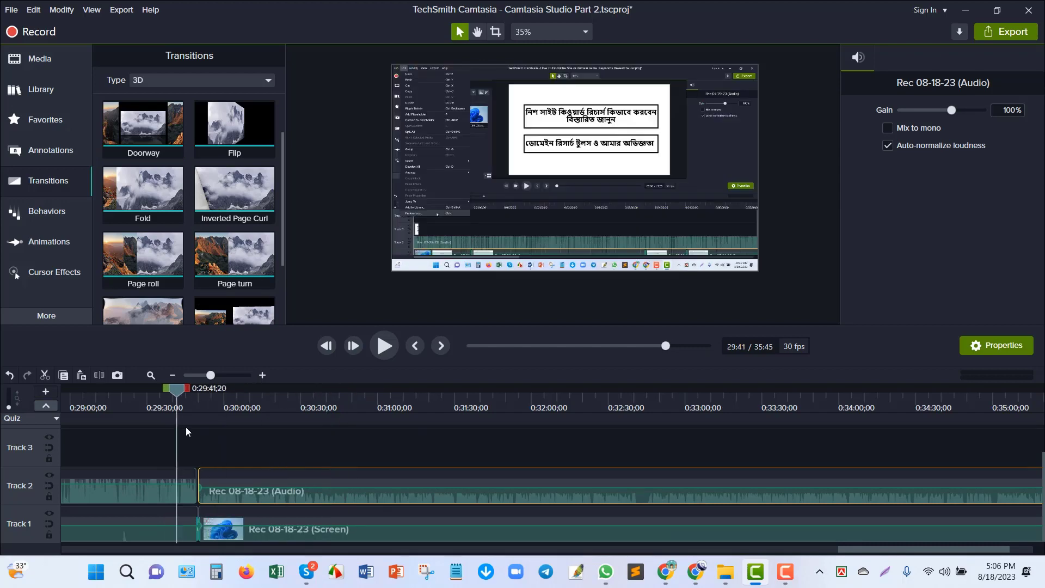
pyautogui.hotkey('ctrl', 'z')
# Preview the cut on Track 1 without a transition, playing from about 0:29:47
pyautogui.moveTo(178, 400); pyautogui.dragTo(193, 406)
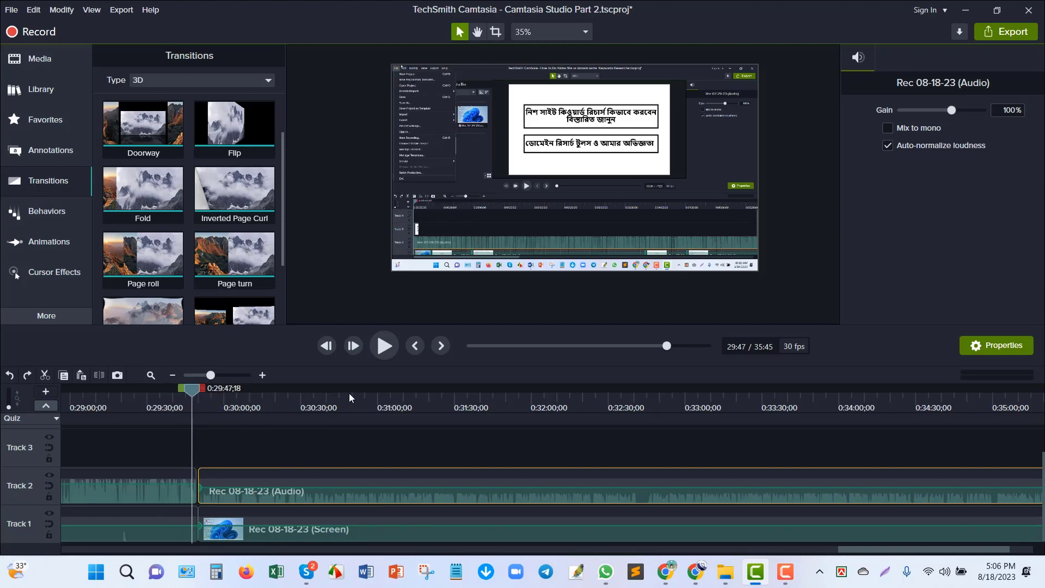
pyautogui.click(384, 347)
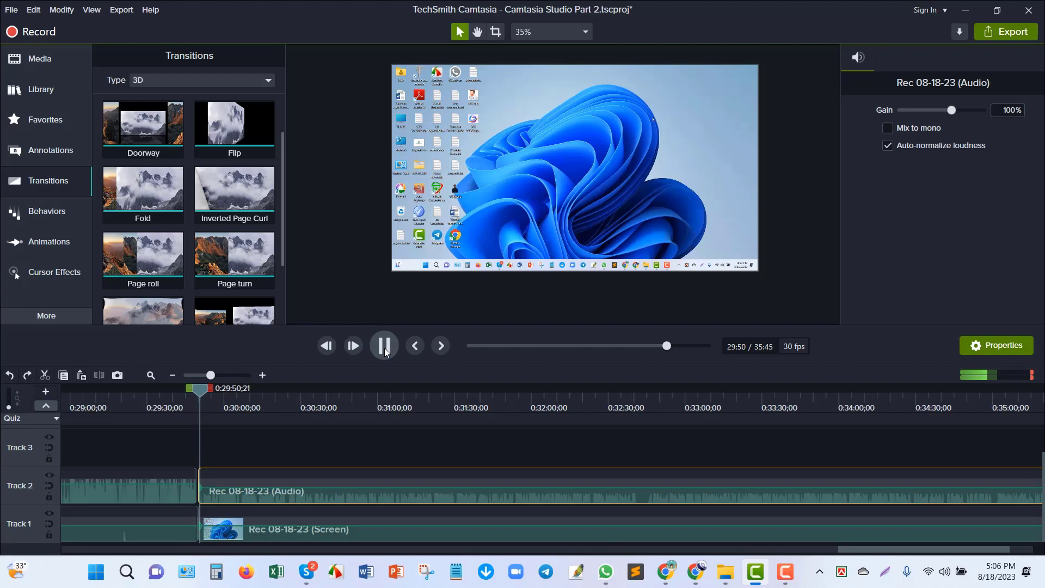
pyautogui.click(385, 347)
# Add the Doorway transition at the cut before the Track 1 screen clip and preview it from about 0:29:47
pyautogui.moveTo(200, 387); pyautogui.dragTo(175, 398)
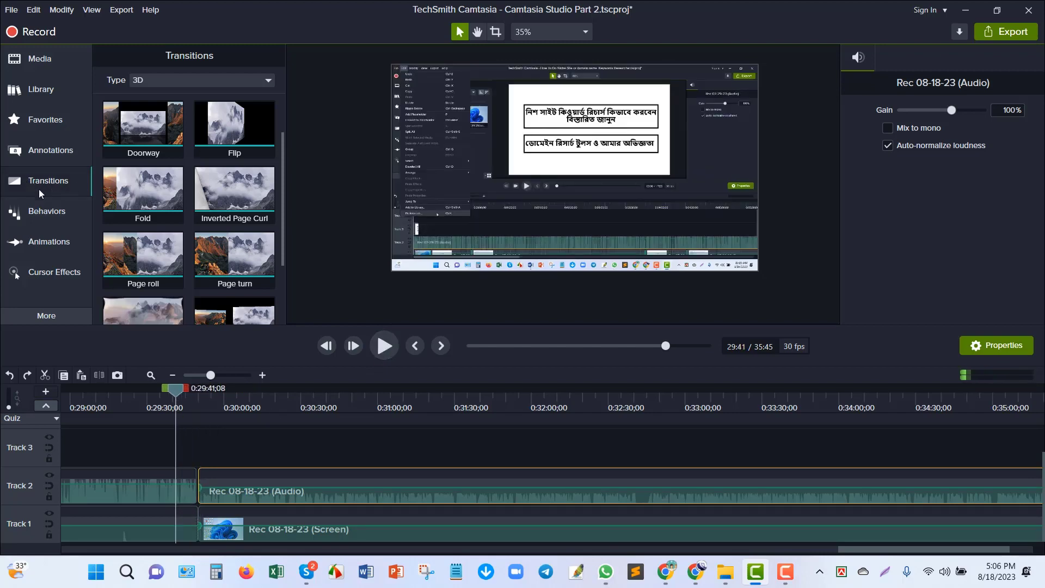
pyautogui.moveTo(143, 124); pyautogui.dragTo(204, 526)
pyautogui.moveTo(176, 390); pyautogui.dragTo(191, 398)
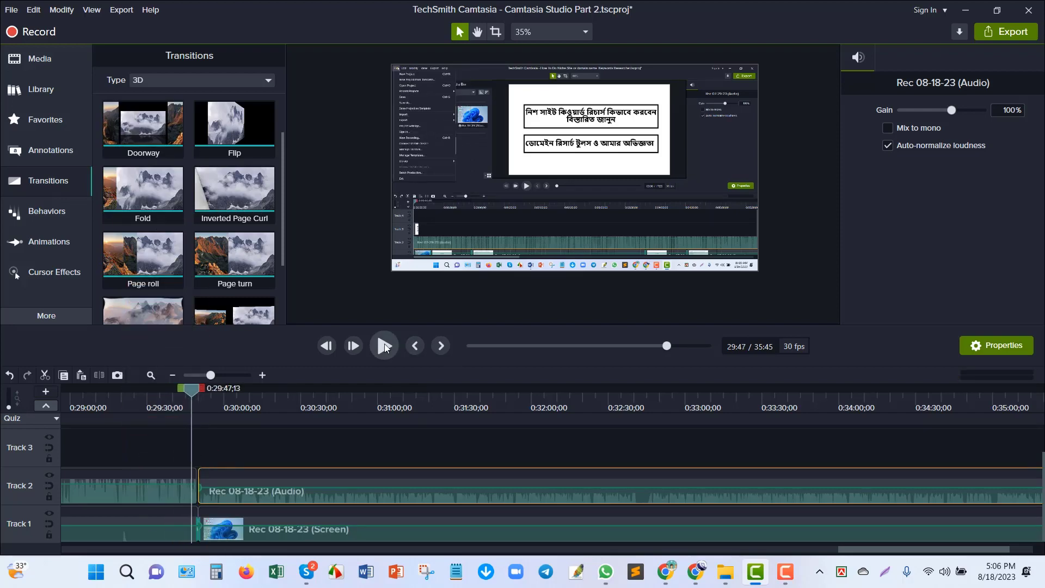
pyautogui.click(384, 344)
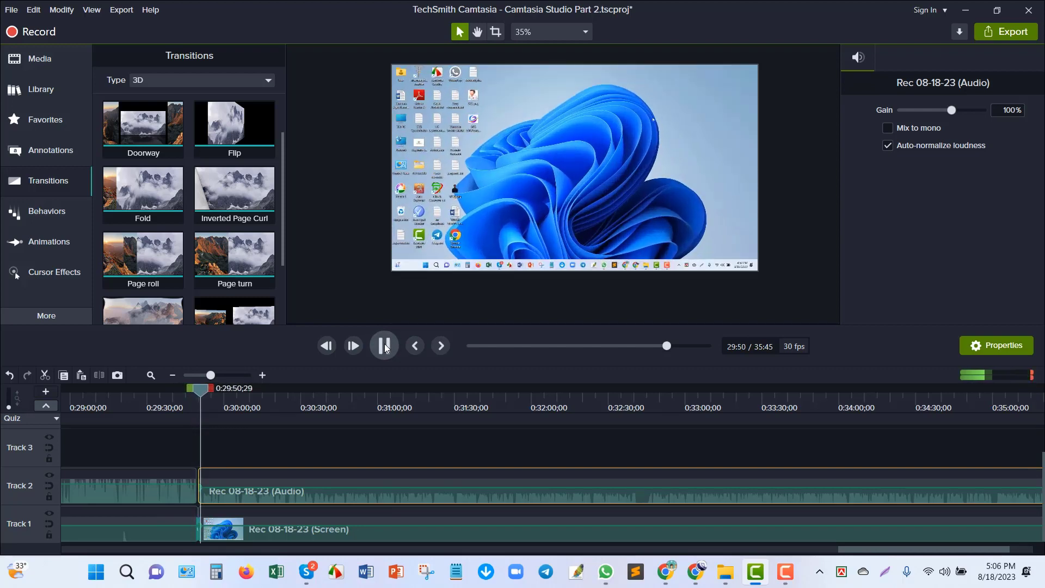
pyautogui.click(384, 344)
pyautogui.scroll(-2, 198, 227)
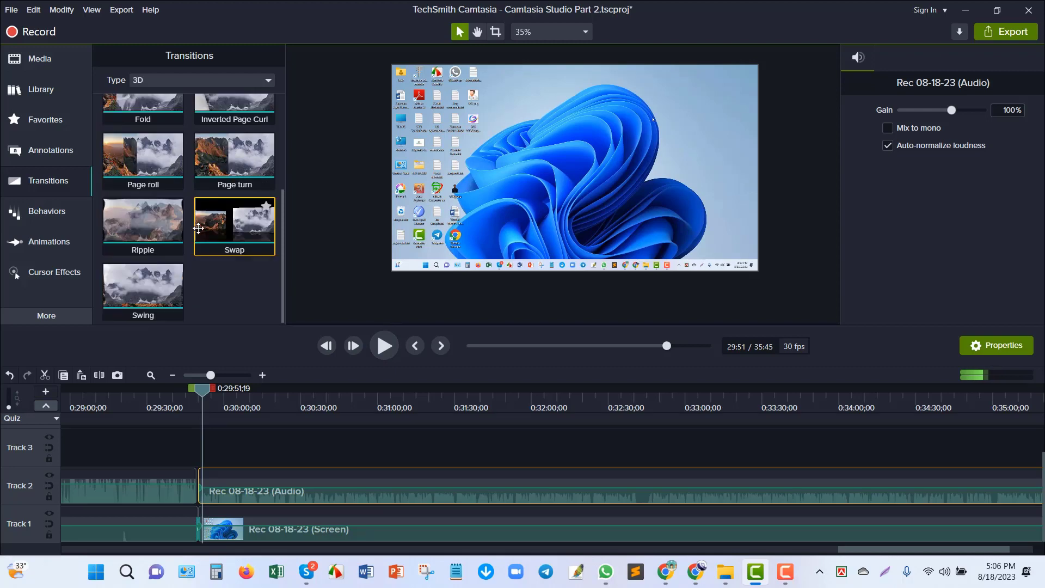
pyautogui.scroll(3, 199, 223)
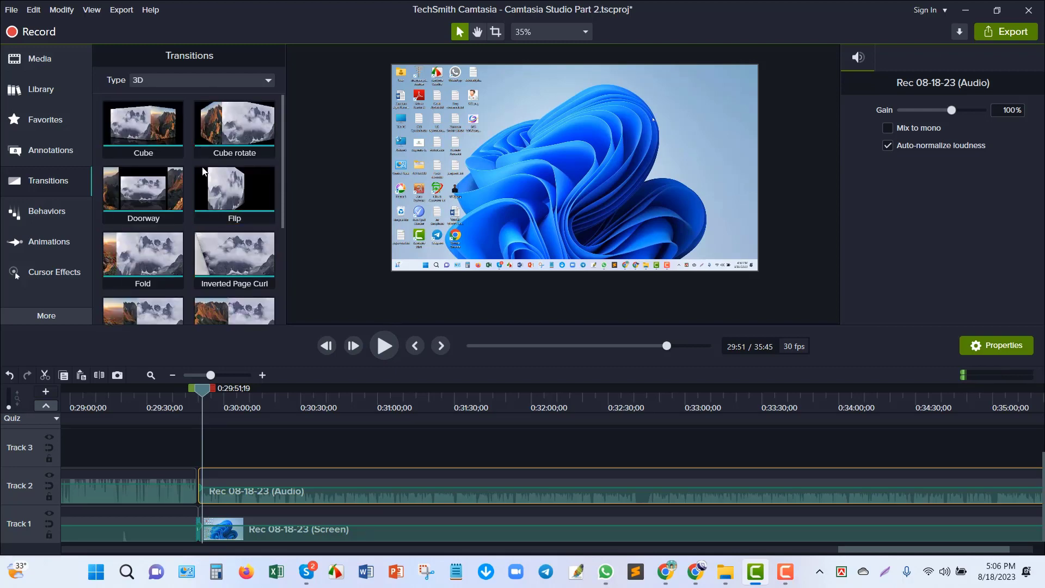
# Try to apply the Fade behavior to the Rec 08-18-23 screen clip and play the result
pyautogui.click(57, 216)
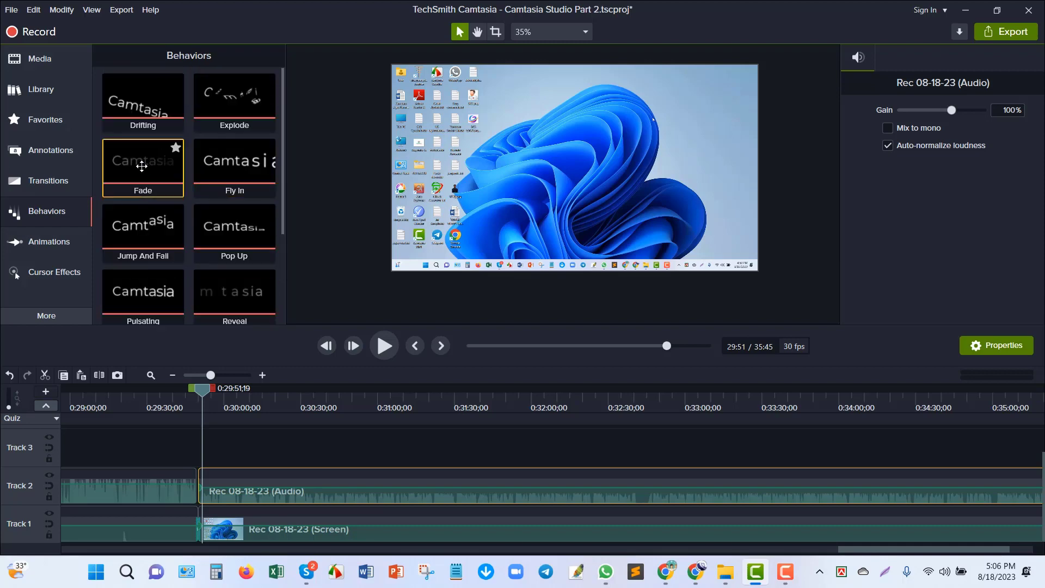
pyautogui.moveTo(141, 165); pyautogui.dragTo(226, 448)
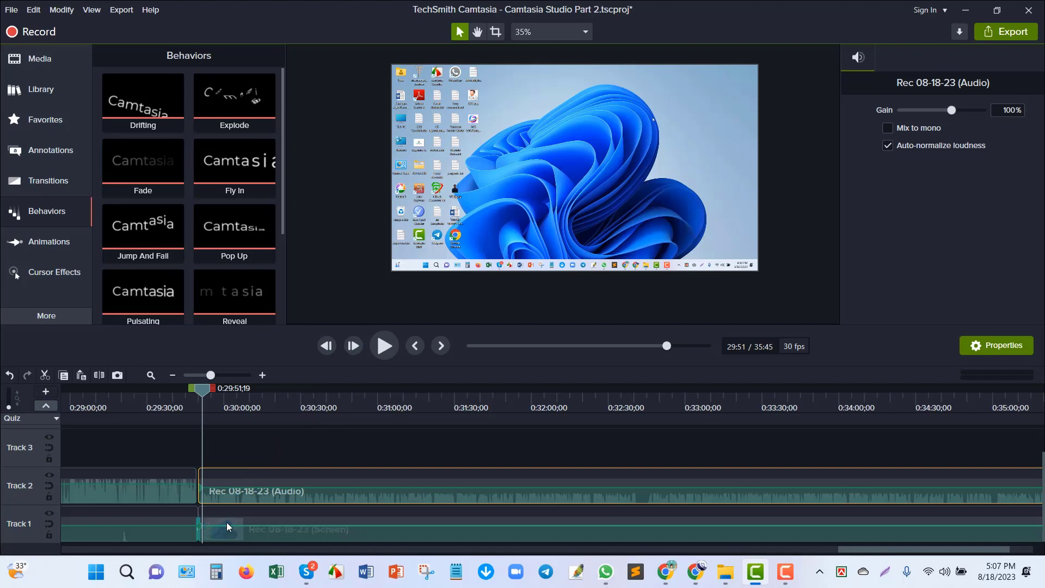
pyautogui.click(384, 350)
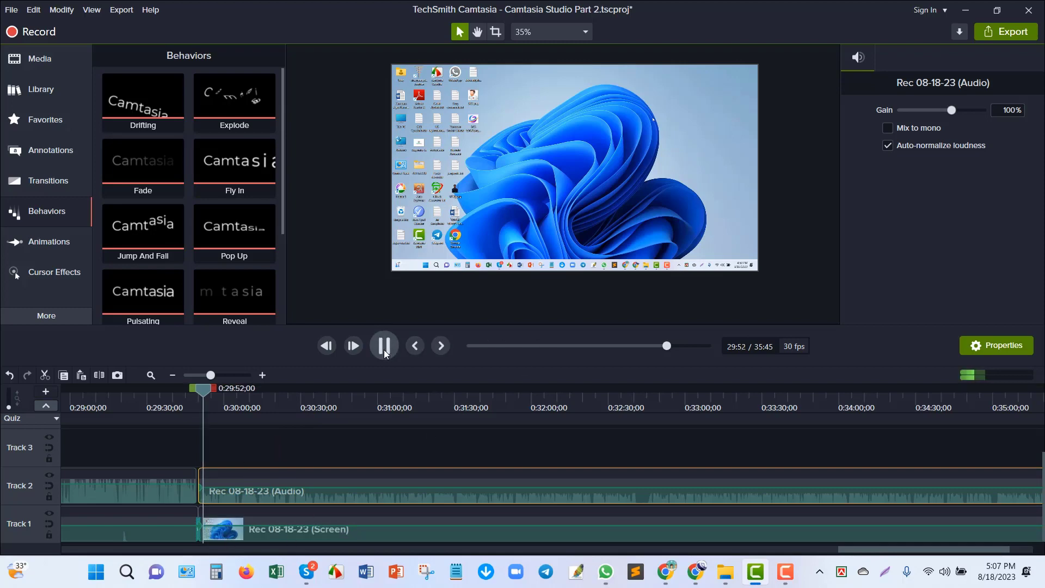
pyautogui.press('space')
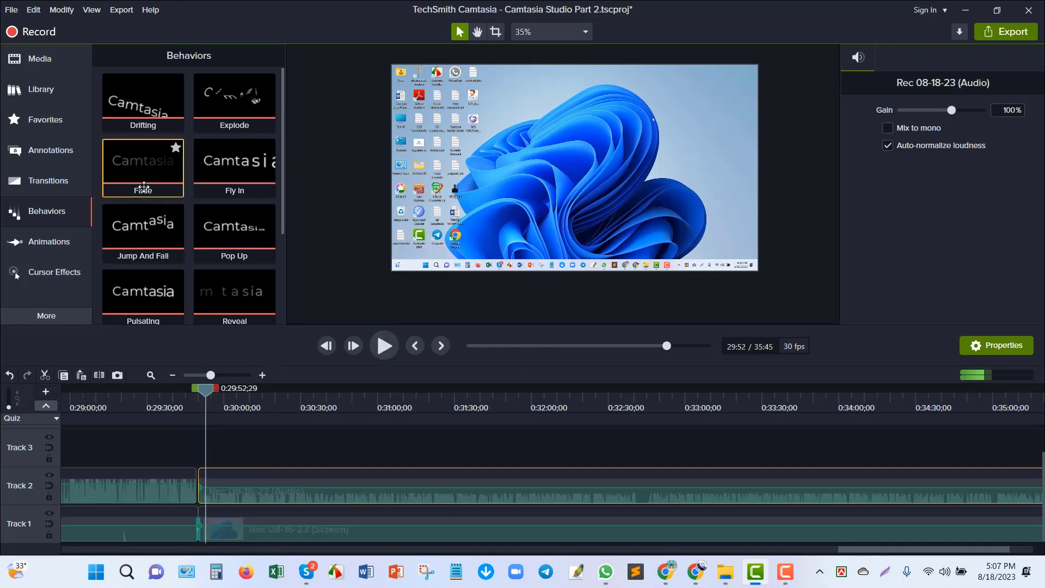
# Try the Fly In behavior on the screen recording, and undo both it and the Doorway transition
pyautogui.moveTo(216, 156); pyautogui.dragTo(552, 170)
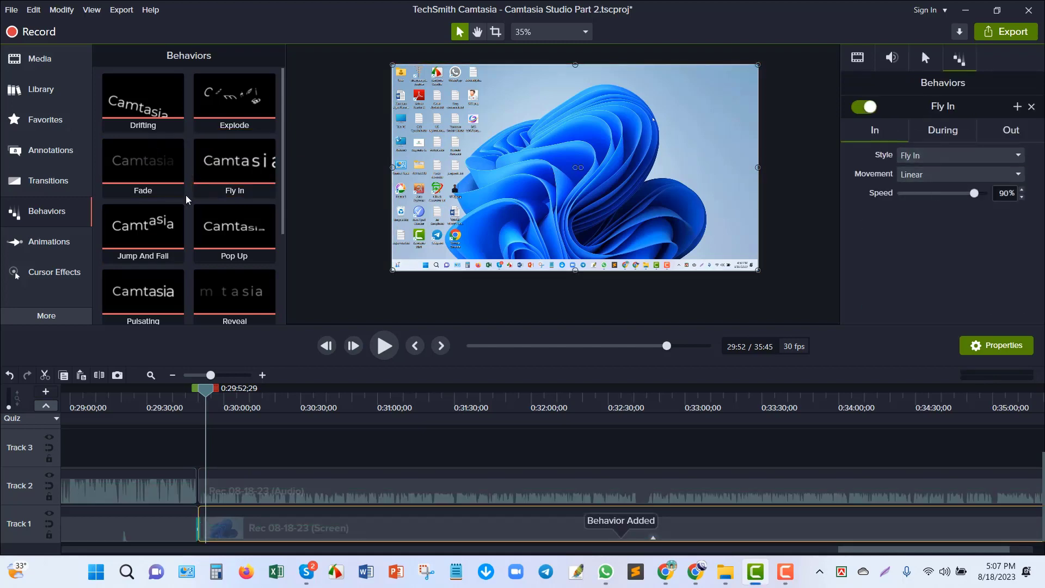
pyautogui.click(11, 376)
pyautogui.click(10, 376)
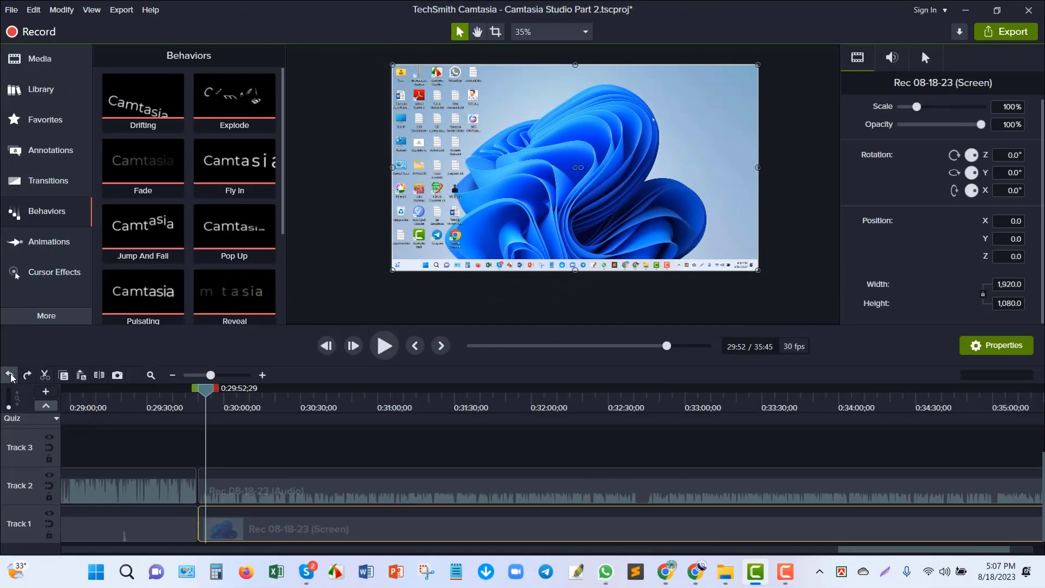
# Add a Zoom-n-Pan animation on Track 1 at about 0:30:30
pyautogui.click(46, 252)
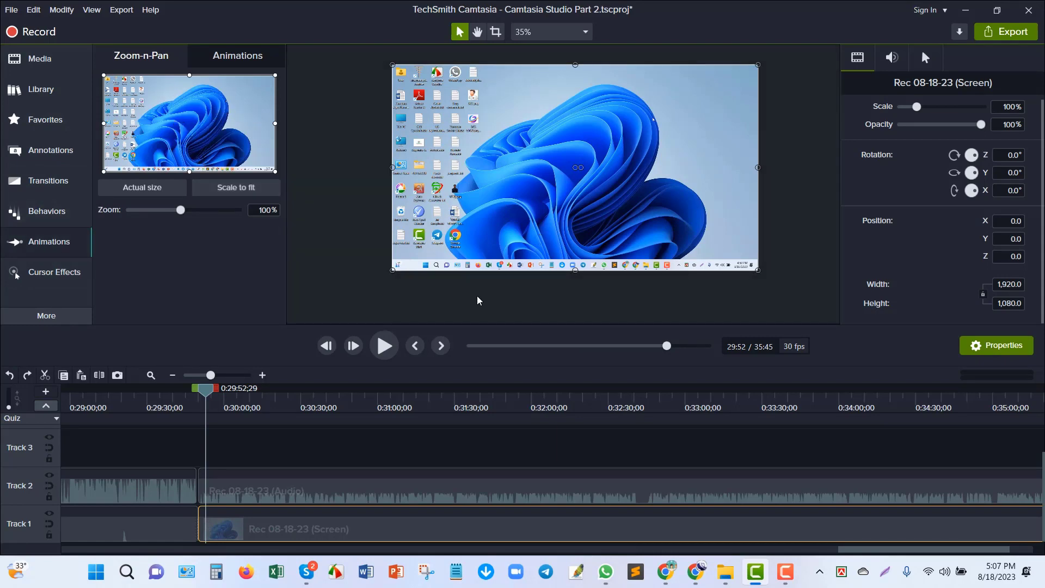
pyautogui.moveTo(208, 396); pyautogui.dragTo(303, 470)
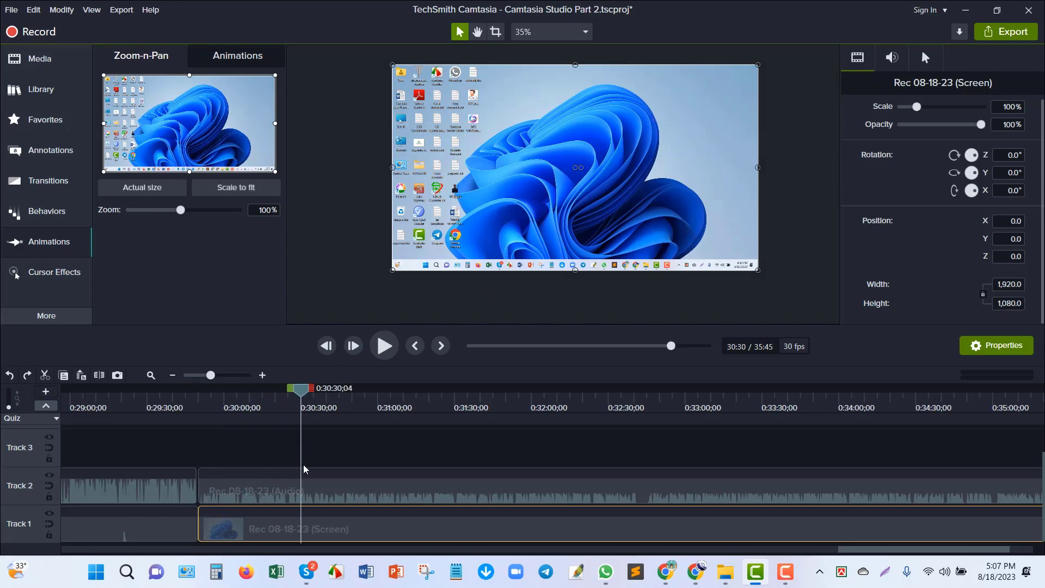
pyautogui.click(303, 493)
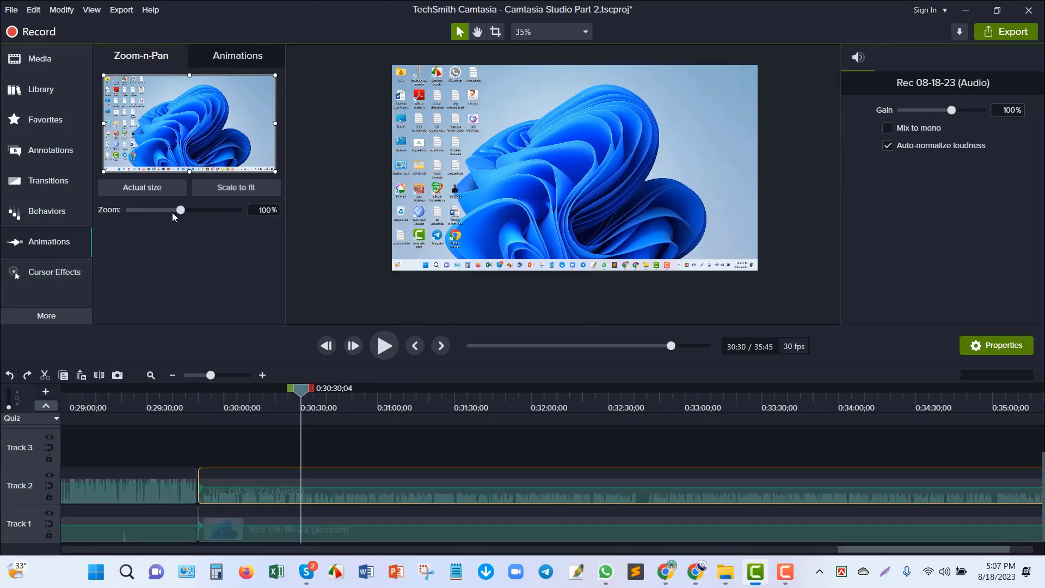
pyautogui.moveTo(184, 210)
pyautogui.mouseDown()
pyautogui.moveTo(142, 210)
pyautogui.moveTo(183, 209)
pyautogui.mouseUp()
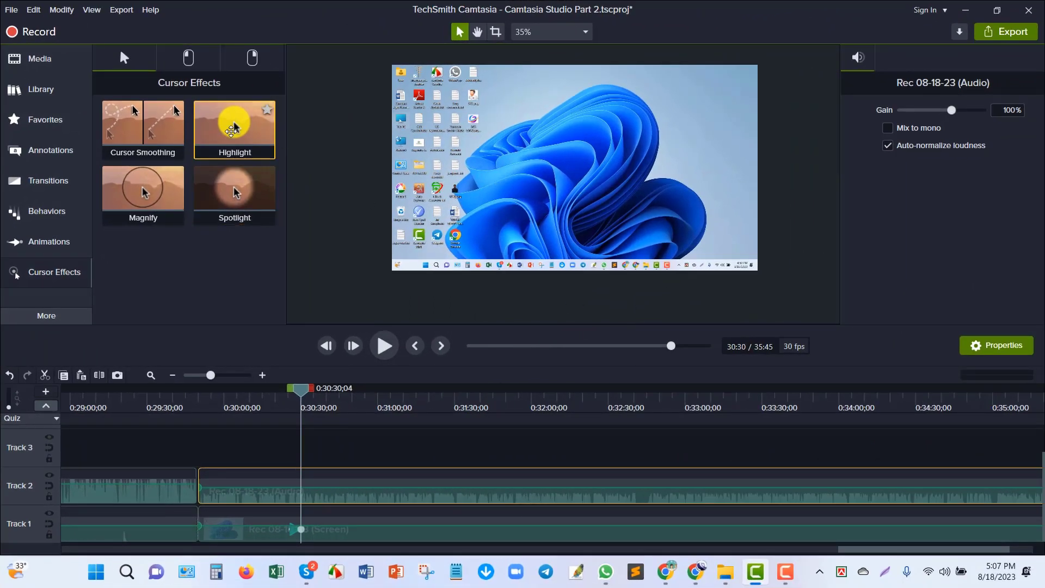
# Try the Highlight cursor effect on the screen recording, and undo the latest changes including the zoom animation
pyautogui.moveTo(231, 131); pyautogui.dragTo(339, 439)
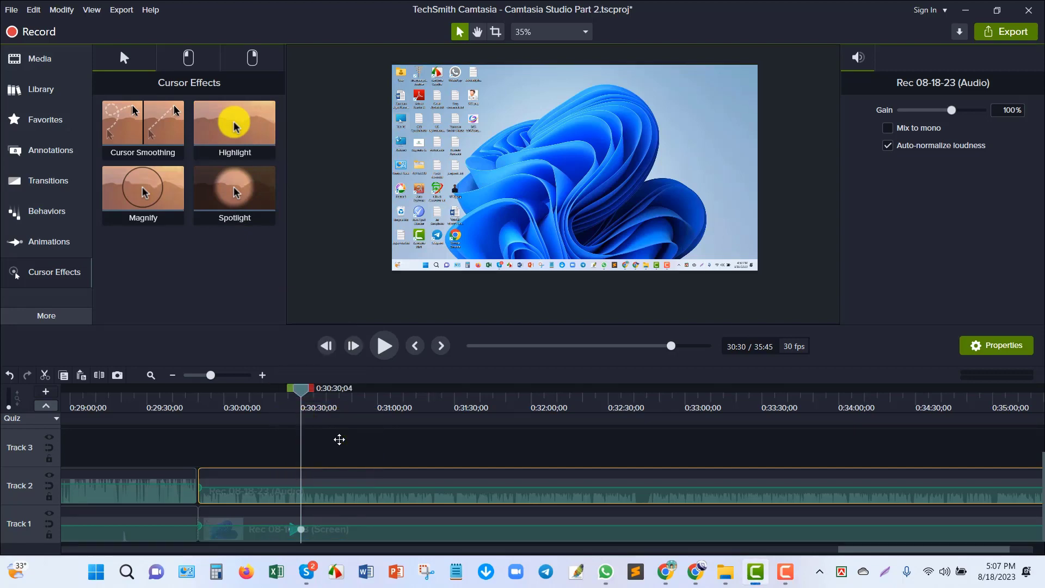
pyautogui.click(341, 445)
pyautogui.click(570, 193)
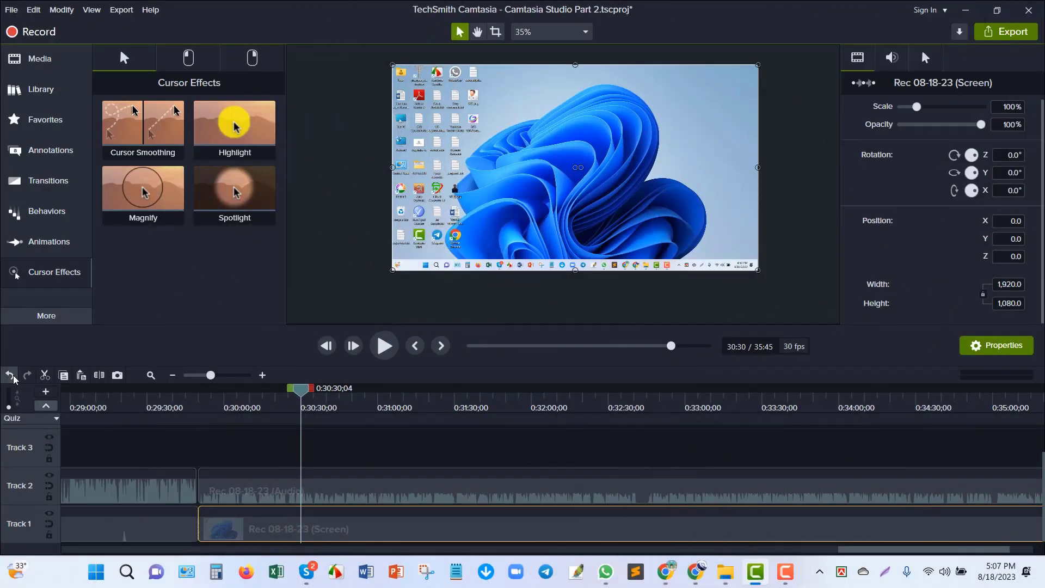
pyautogui.click(10, 375)
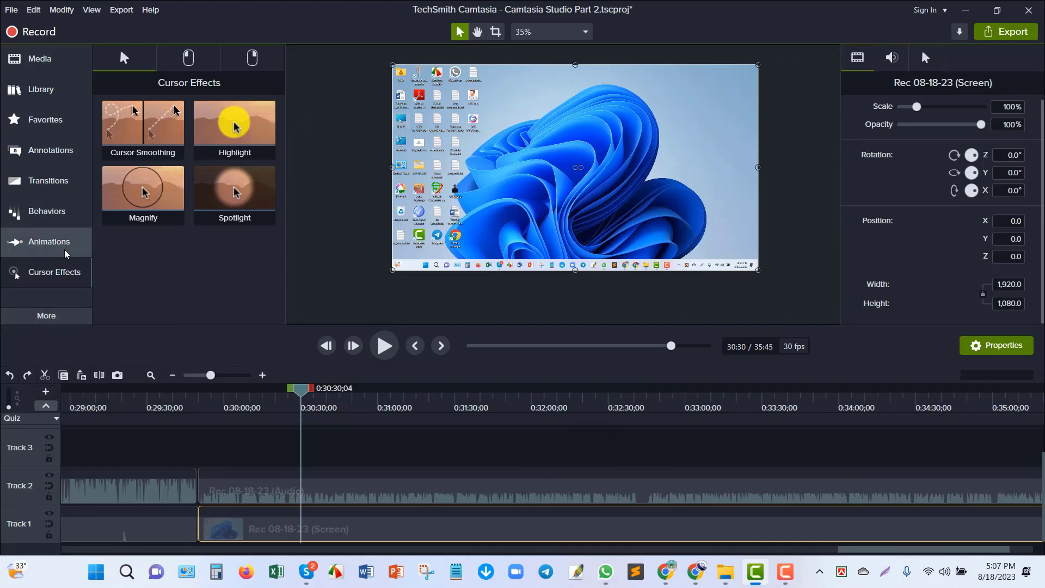
pyautogui.click(60, 318)
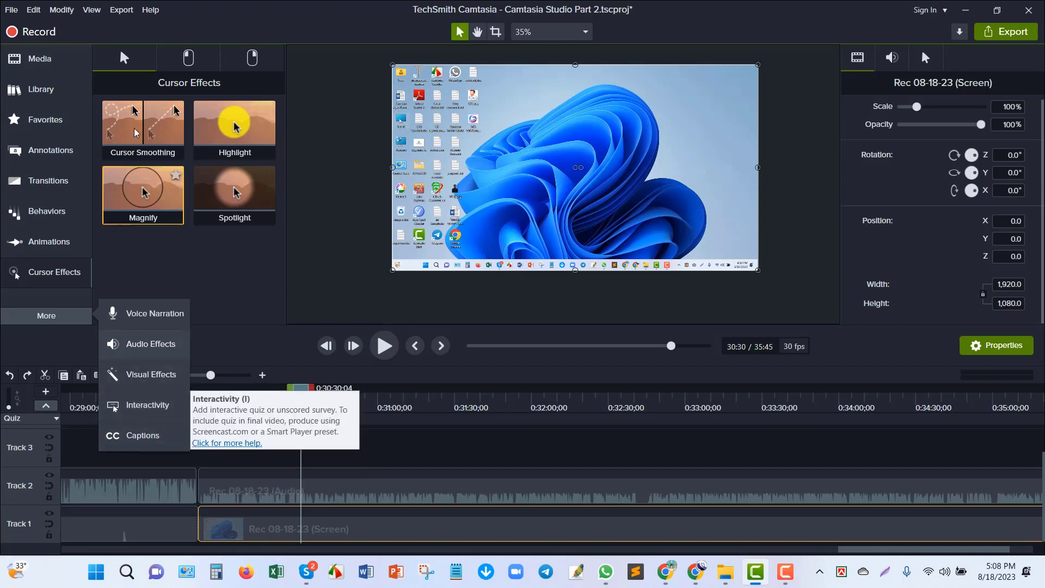
pyautogui.click(61, 9)
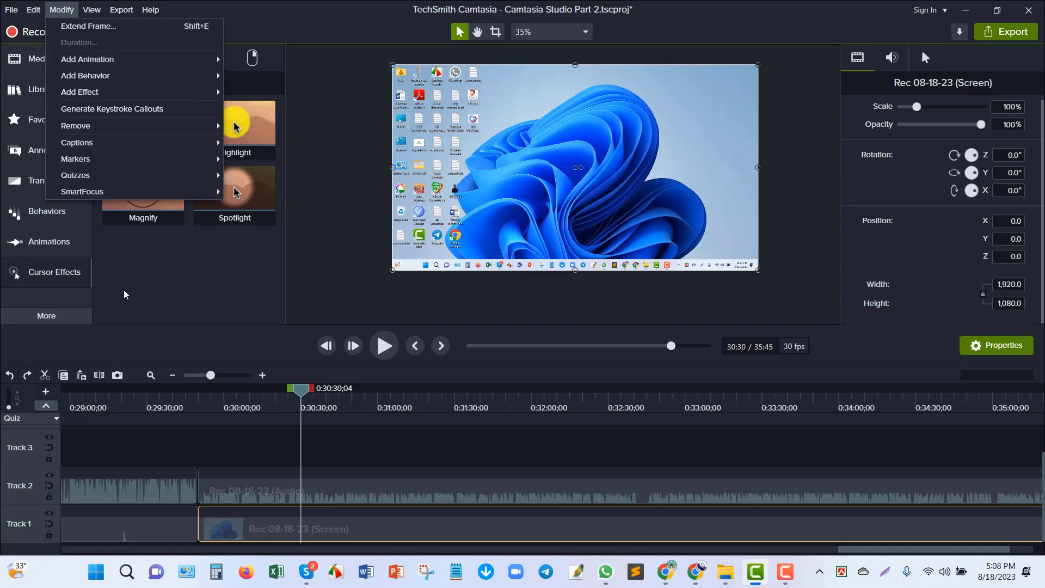
# Open the Media Bin and examine its import choices and thumbnail view options
pyautogui.click(108, 306)
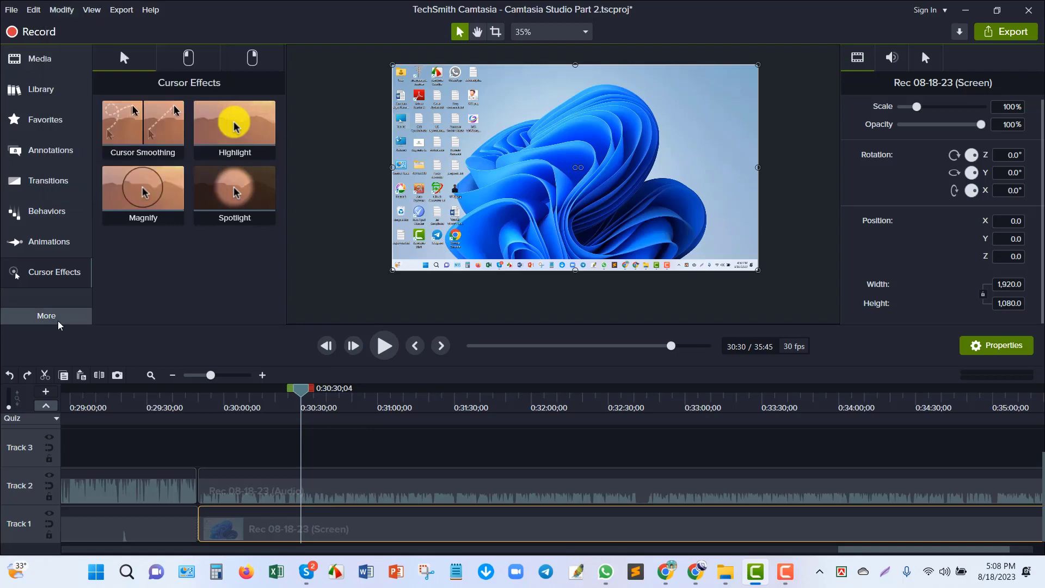
pyautogui.click(40, 60)
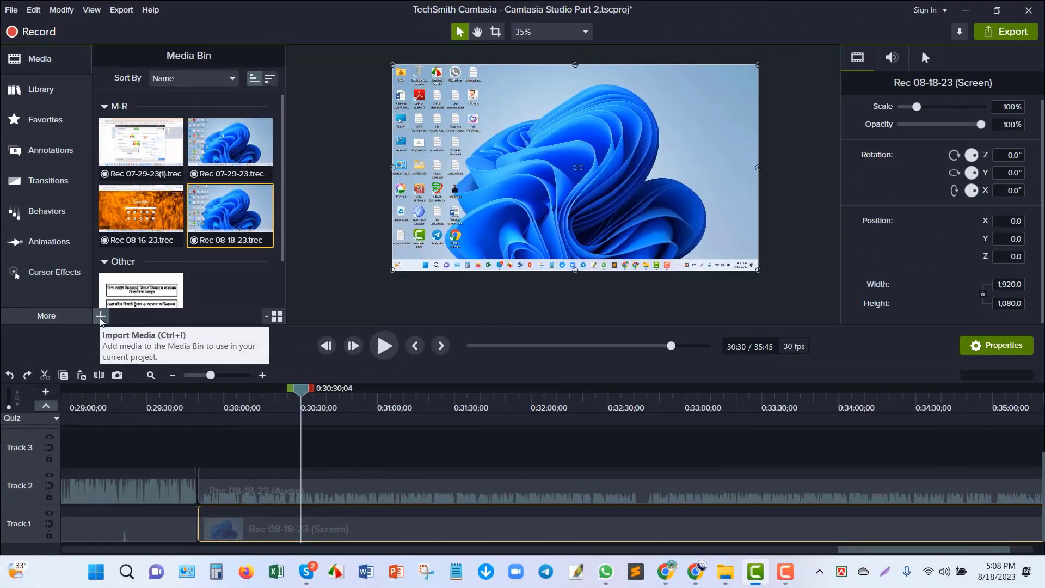
pyautogui.click(101, 317)
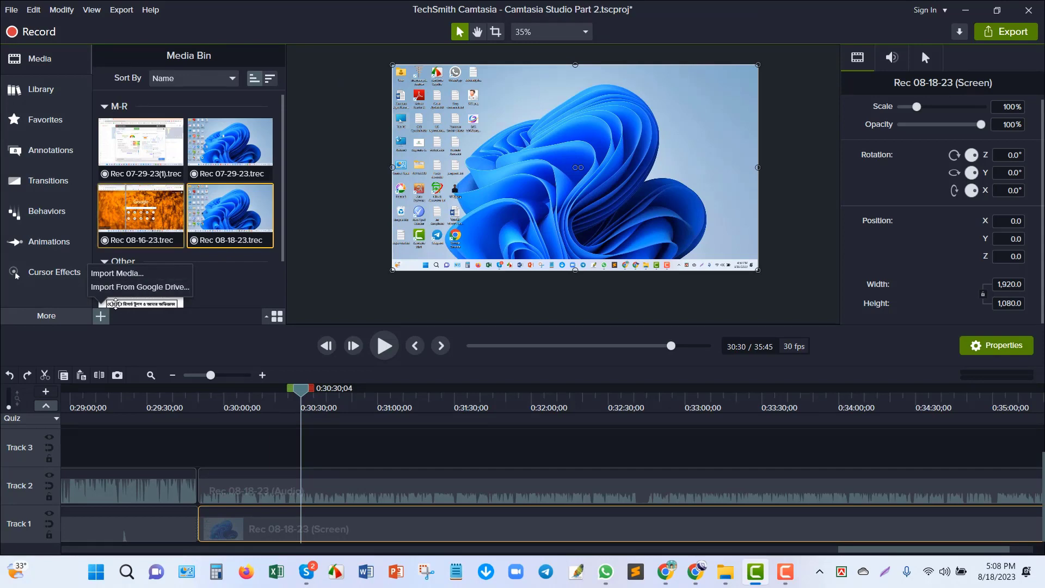
pyautogui.click(103, 323)
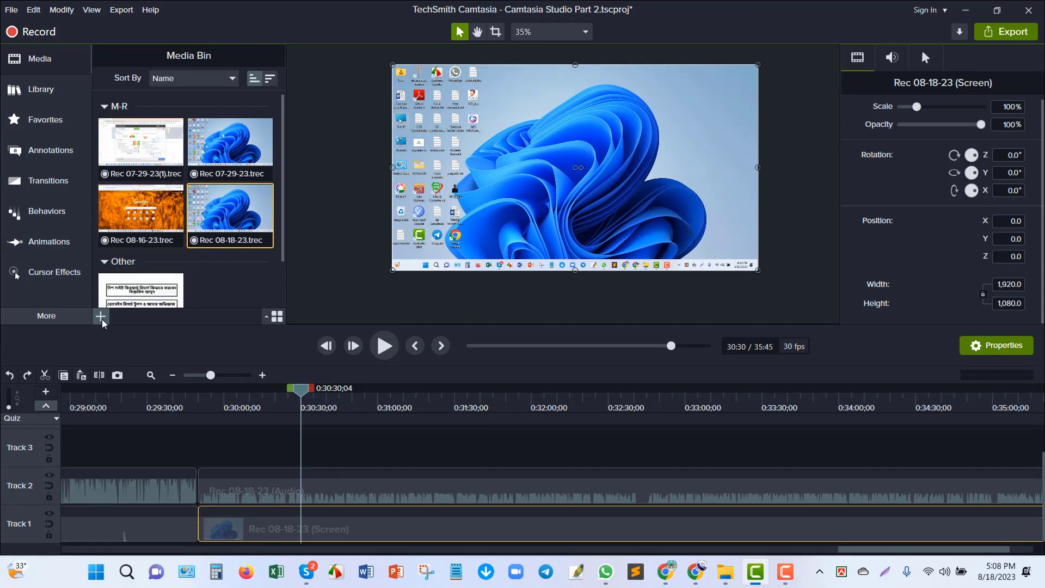
pyautogui.click(277, 317)
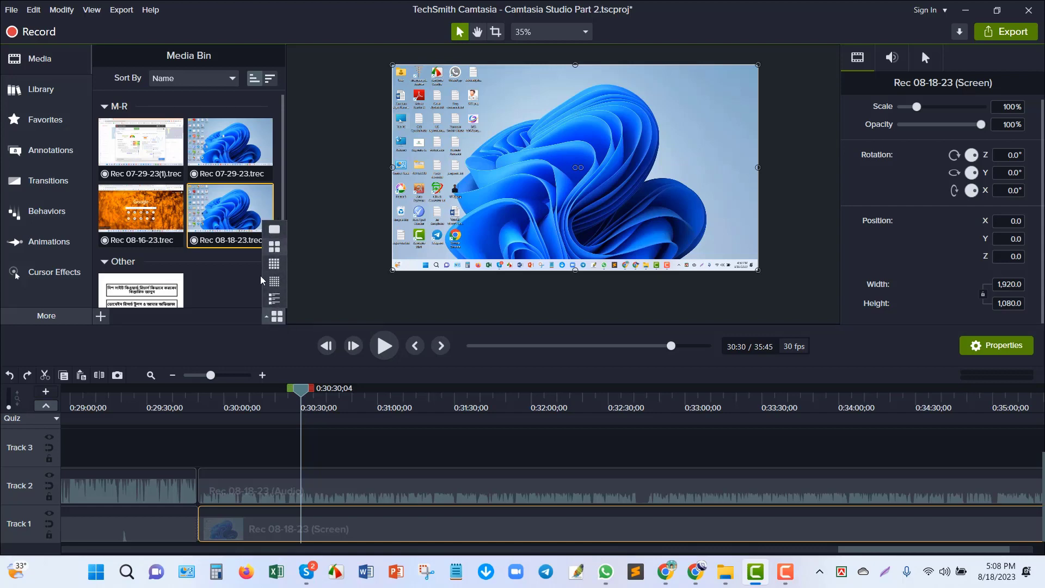
pyautogui.click(232, 349)
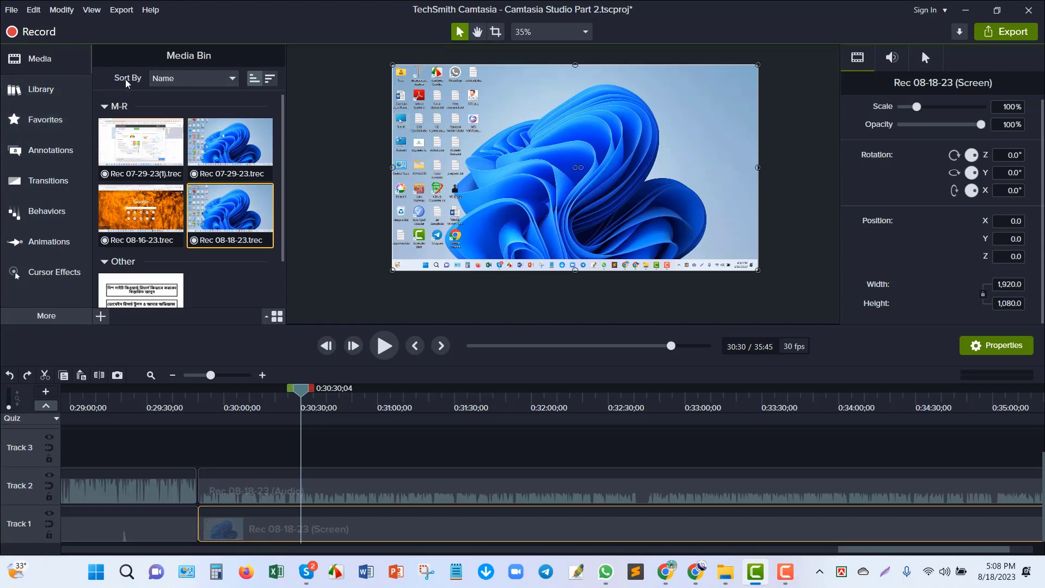
# Try sorting the Media Bin by Type and by Duration, and return to sorting by Name
pyautogui.click(196, 82)
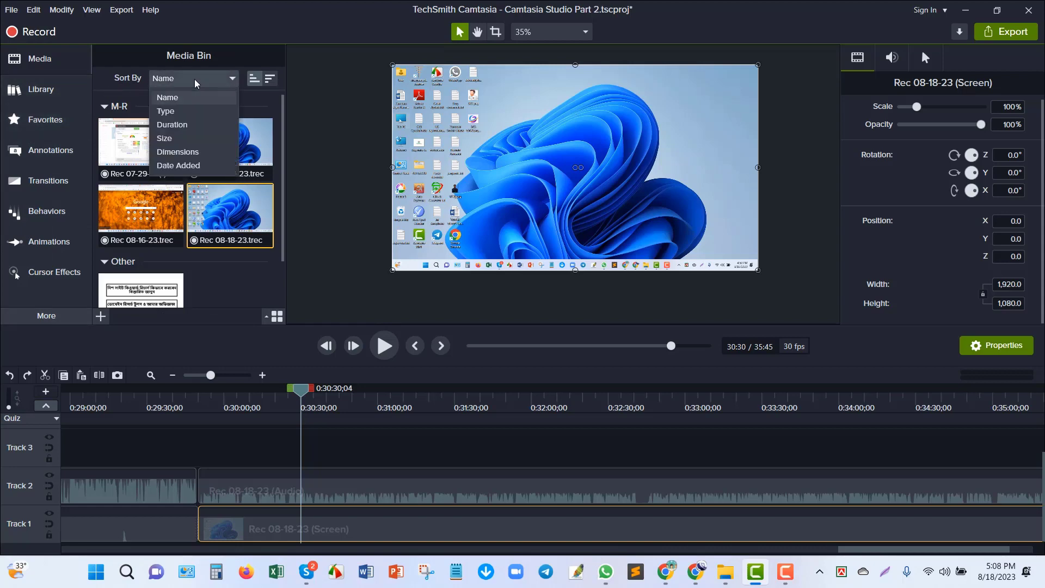
pyautogui.click(183, 112)
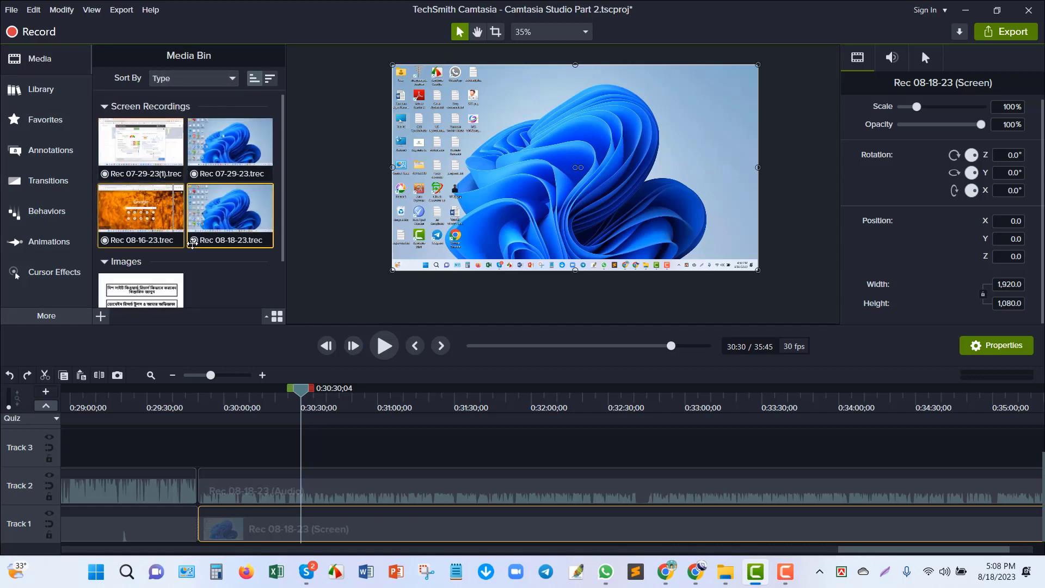
pyautogui.click(192, 81)
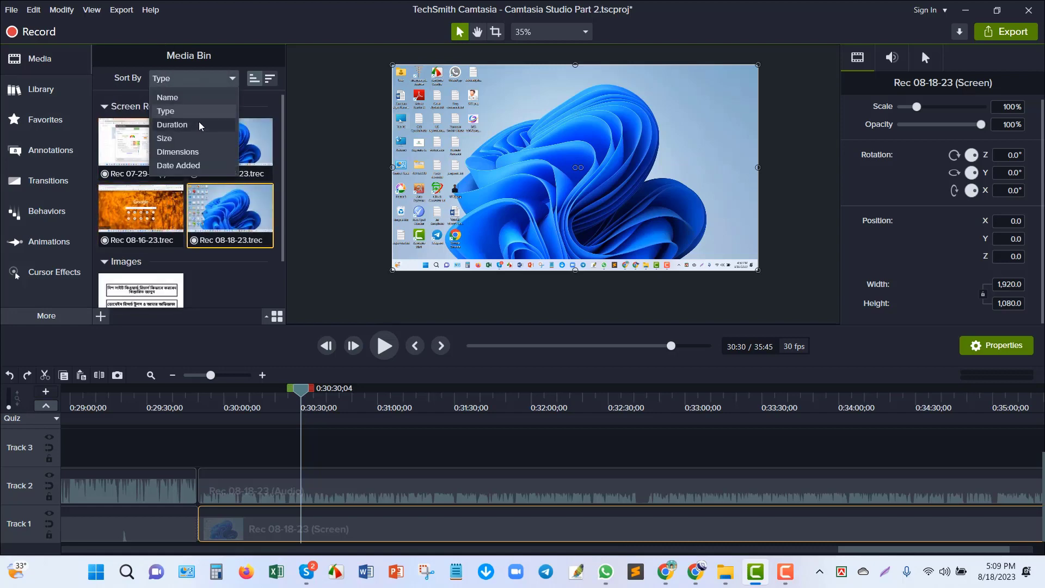
pyautogui.click(199, 122)
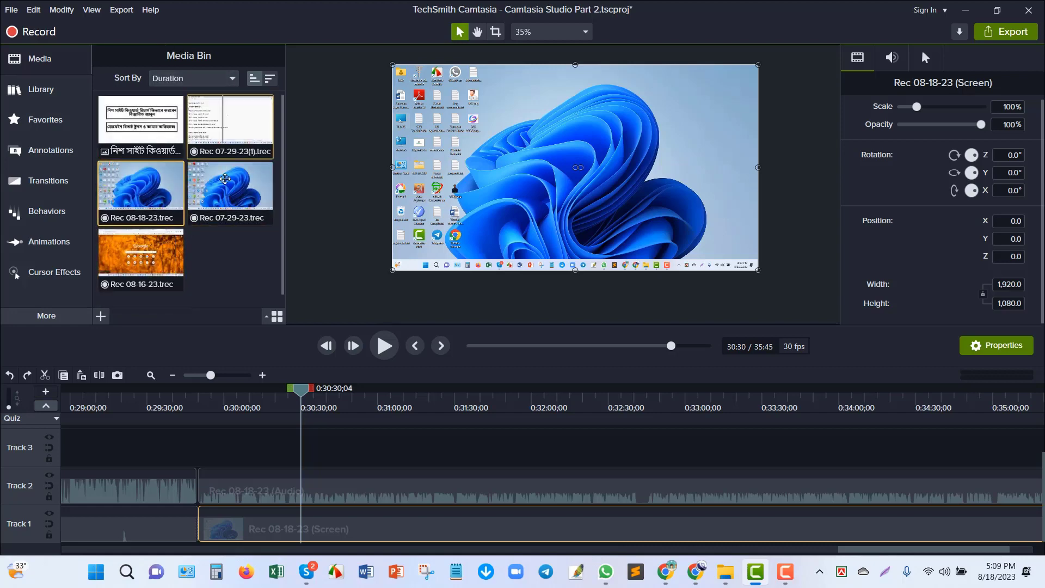
pyautogui.click(192, 79)
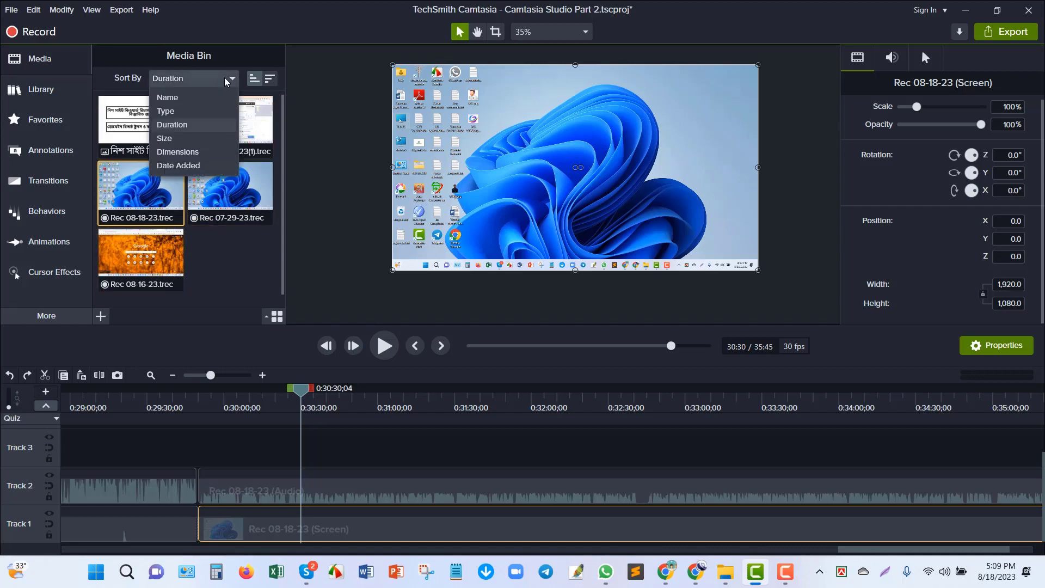
pyautogui.click(163, 98)
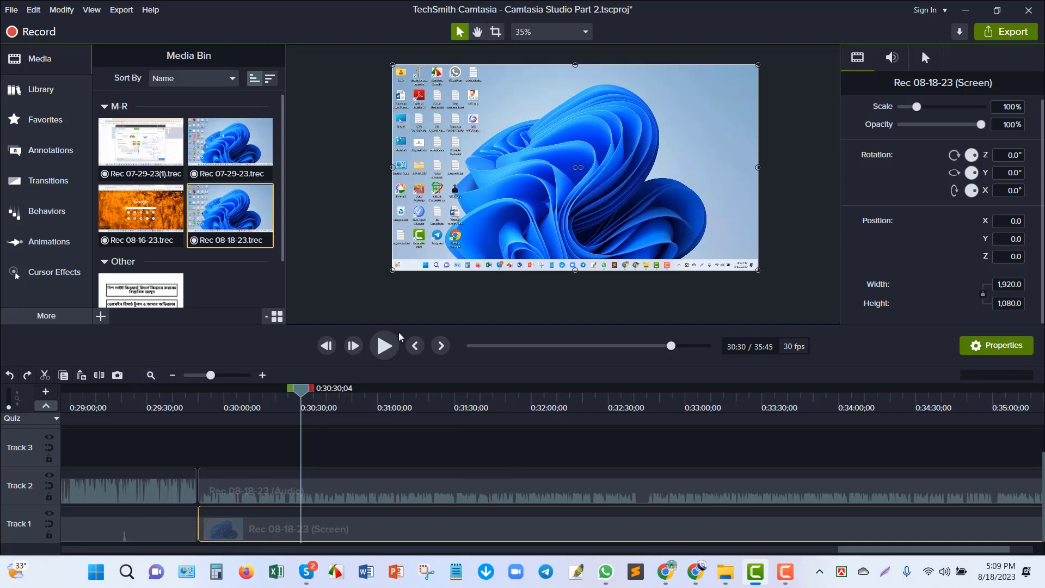
# Look through the timeline tracks from Track 6 down to Track 1 and back
pyautogui.click(386, 348)
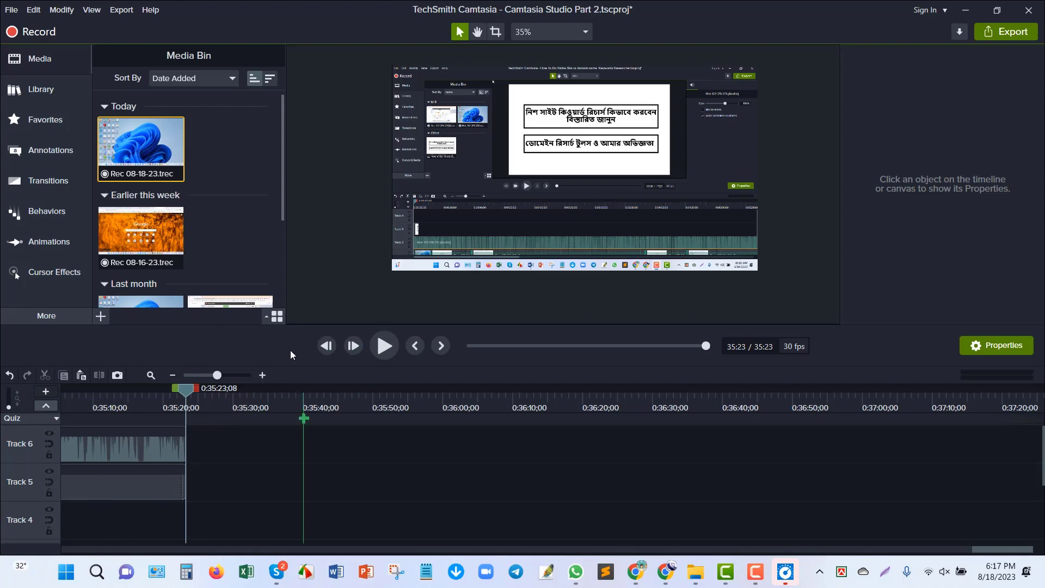
pyautogui.moveTo(141, 234); pyautogui.dragTo(317, 498)
pyautogui.moveTo(8, 407); pyautogui.dragTo(11, 415)
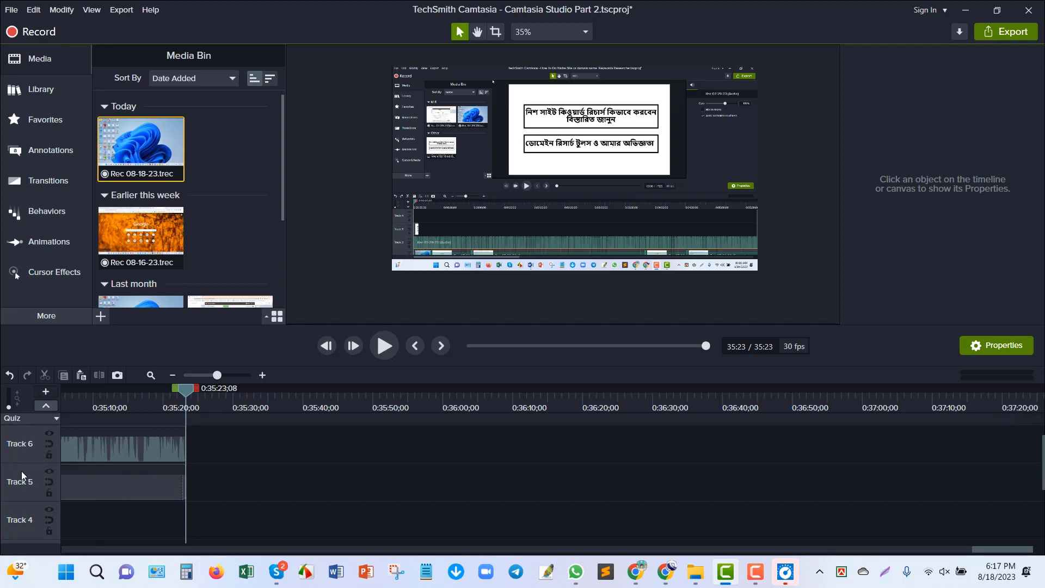
pyautogui.scroll(-3, 273, 478)
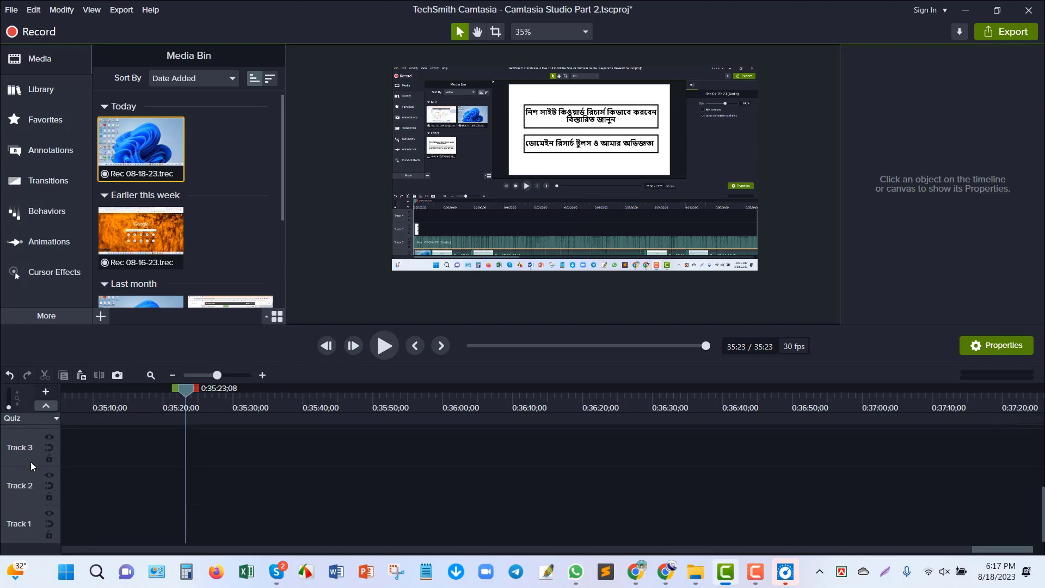
pyautogui.scroll(3, 30, 462)
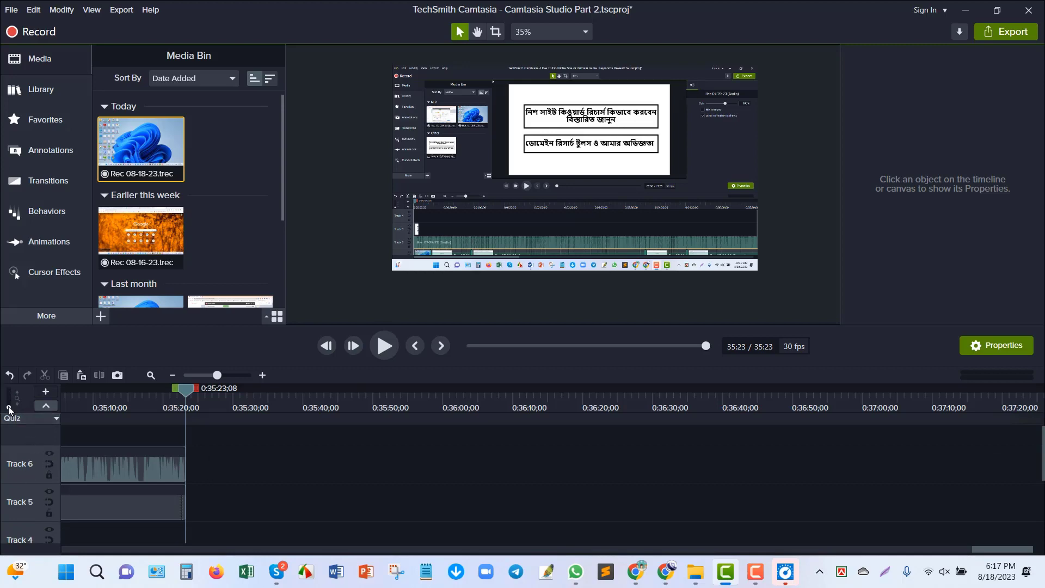
pyautogui.moveTo(9, 407)
pyautogui.mouseDown()
pyautogui.moveTo(8, 389)
pyautogui.moveTo(9, 407)
pyautogui.mouseUp()
# Scrub the playhead back to 0:35:16;06 and inspect the end of the recording at a closer timeline zoom
pyautogui.moveTo(188, 396); pyautogui.dragTo(129, 393)
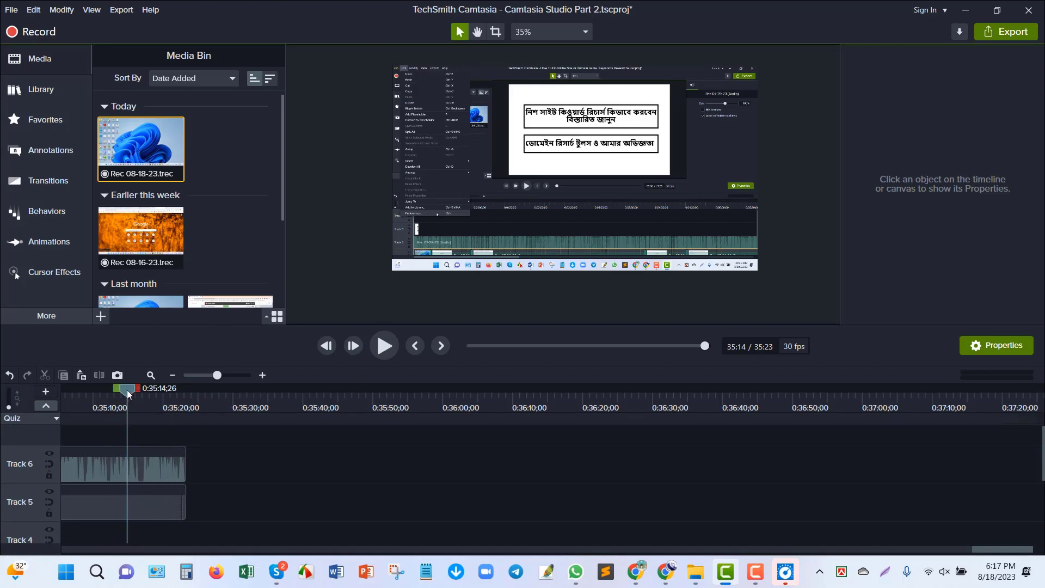
pyautogui.moveTo(116, 388); pyautogui.dragTo(138, 392)
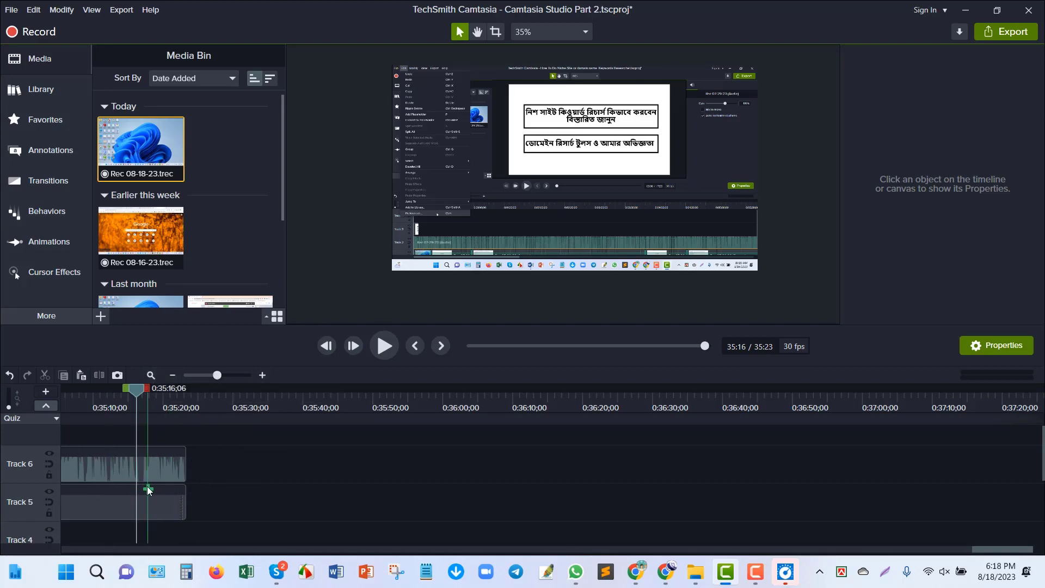
pyautogui.click(262, 376)
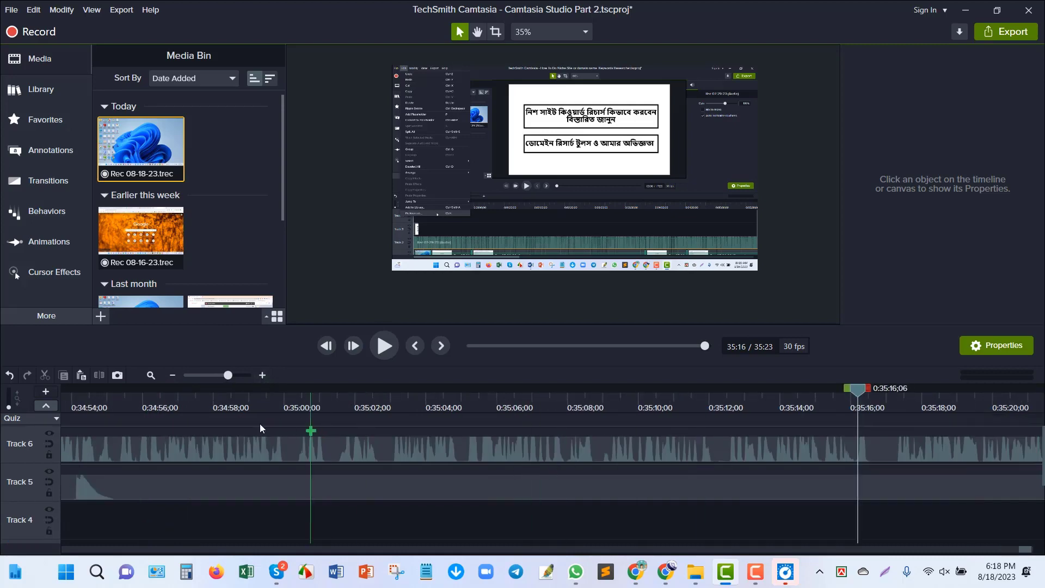
pyautogui.click(172, 376)
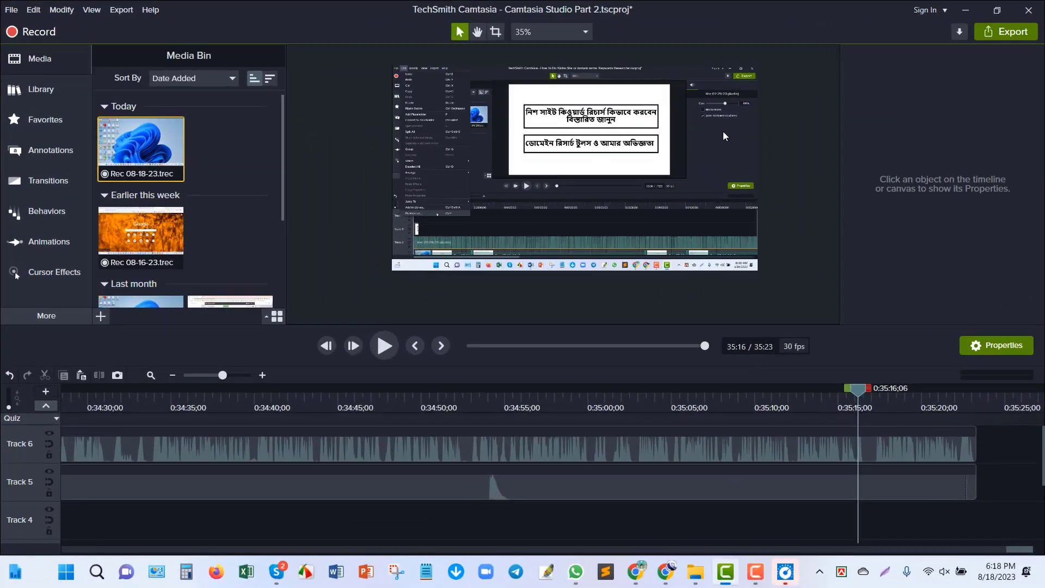
# Show the Camtasia 2021 library assets and return the playhead to the start of the timeline
pyautogui.click(54, 59)
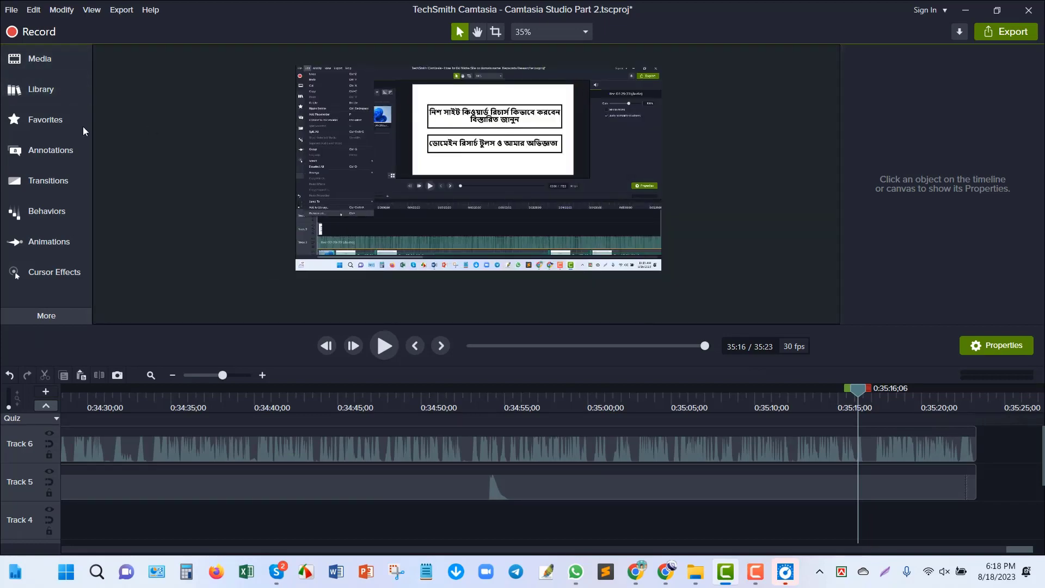
pyautogui.click(44, 89)
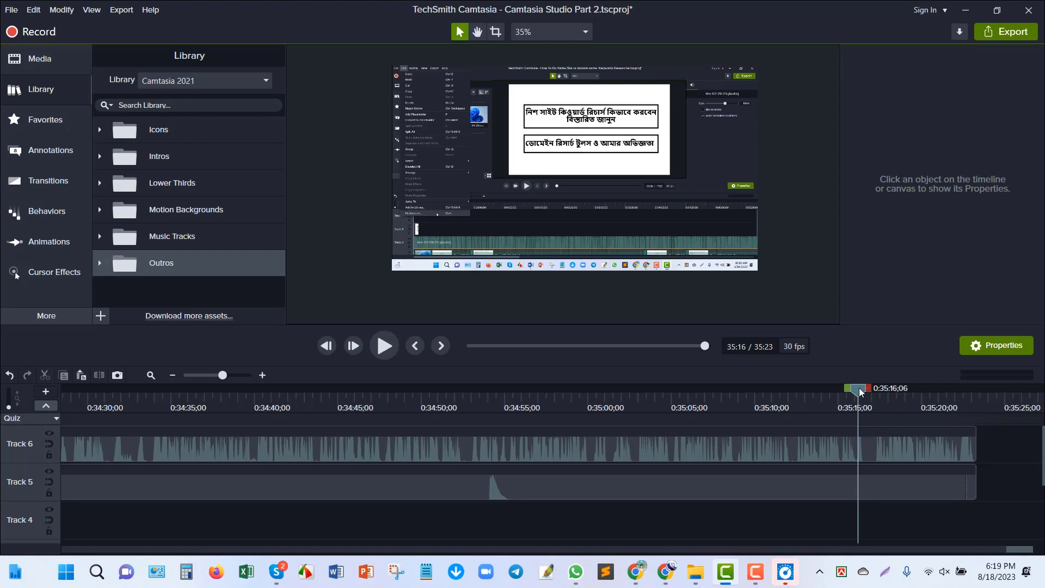
pyautogui.moveTo(860, 388); pyautogui.dragTo(739, 412)
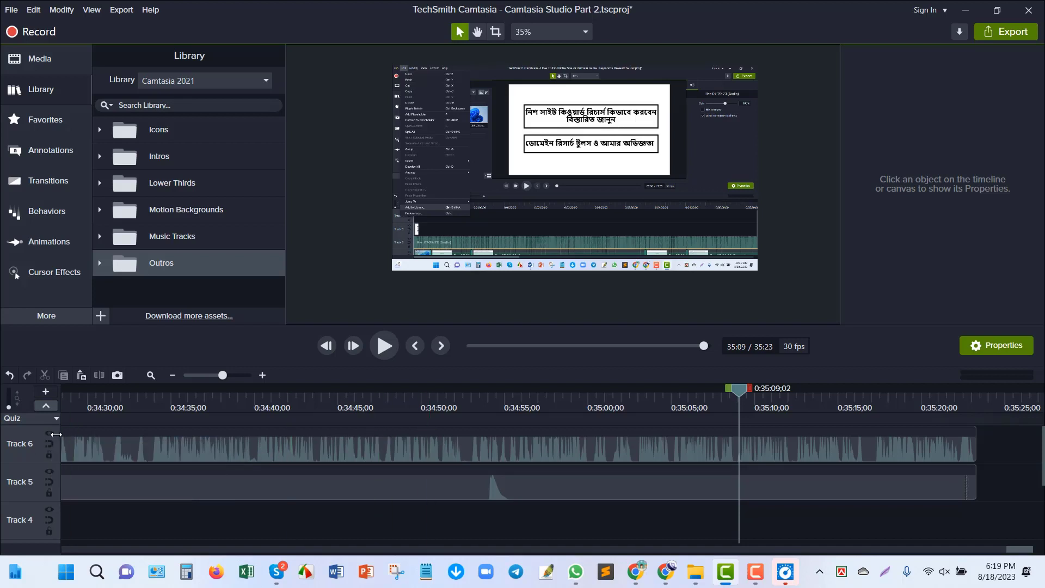
pyautogui.moveTo(56, 434)
pyautogui.mouseDown()
pyautogui.moveTo(334, 437)
pyautogui.moveTo(39, 435)
pyautogui.mouseUp()
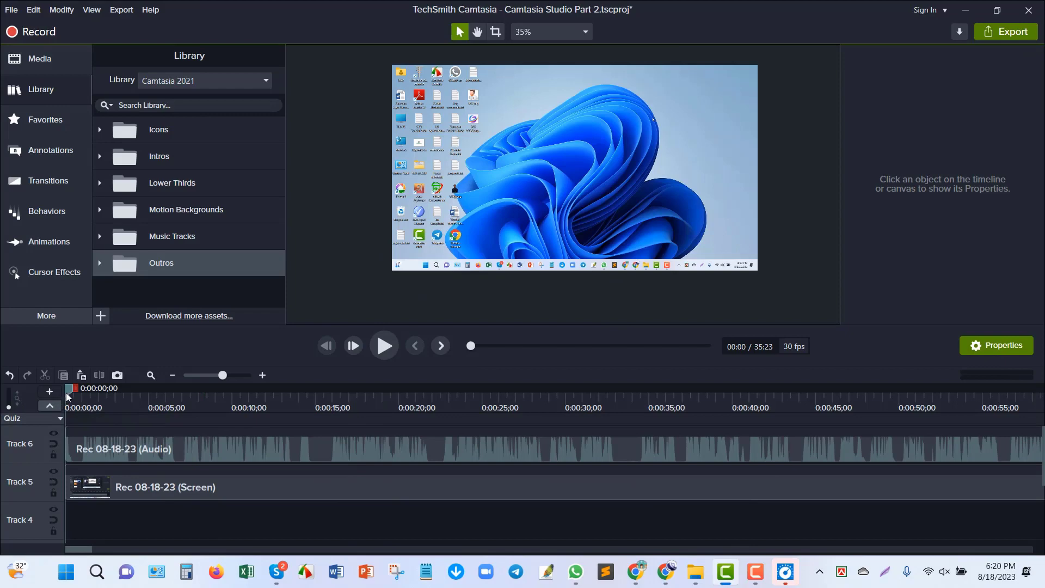
pyautogui.moveTo(68, 391)
pyautogui.mouseDown()
pyautogui.moveTo(201, 391)
pyautogui.moveTo(12, 381)
pyautogui.mouseUp()
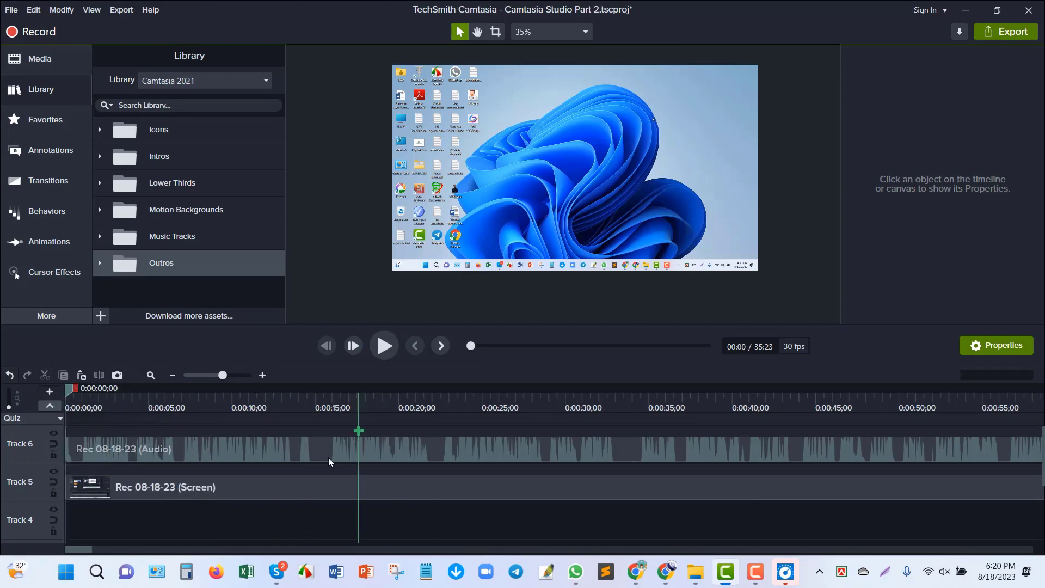
# Place the playhead at 0:00:06;16, at the start of the silent gap in the audio, with the timeline magnified
pyautogui.click(264, 375)
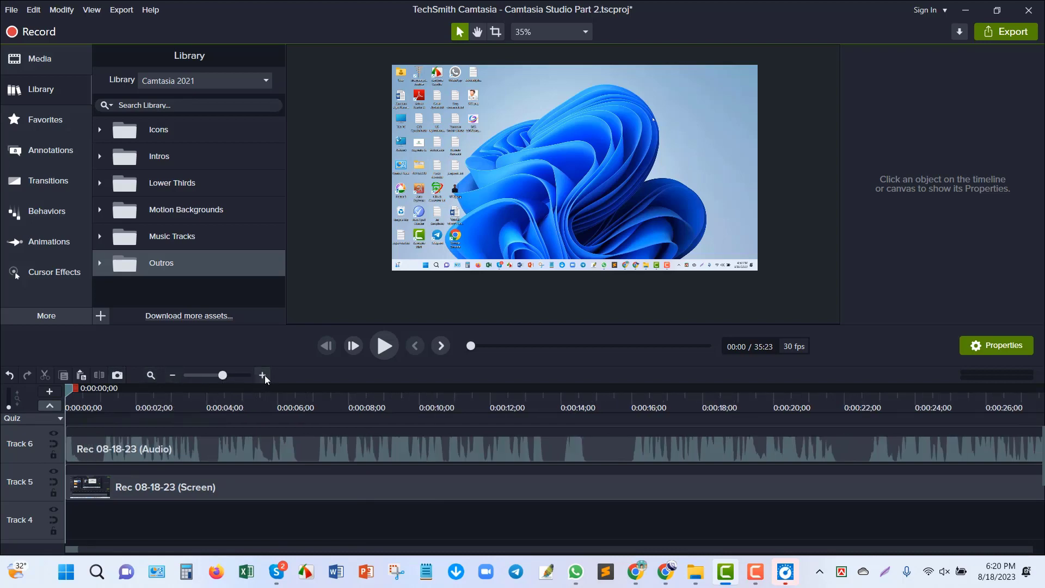
pyautogui.click(265, 376)
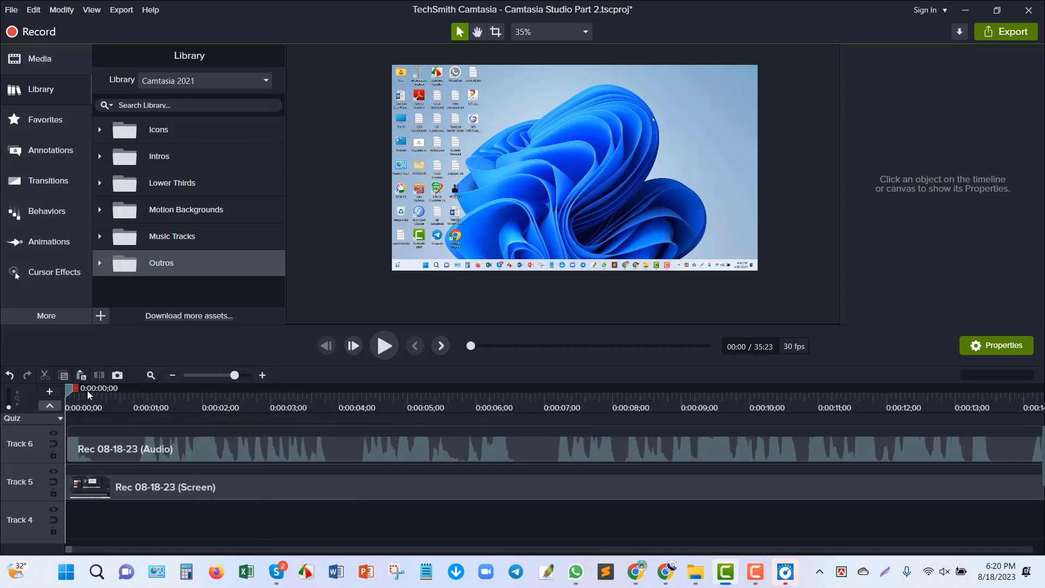
pyautogui.moveTo(72, 388); pyautogui.dragTo(525, 415)
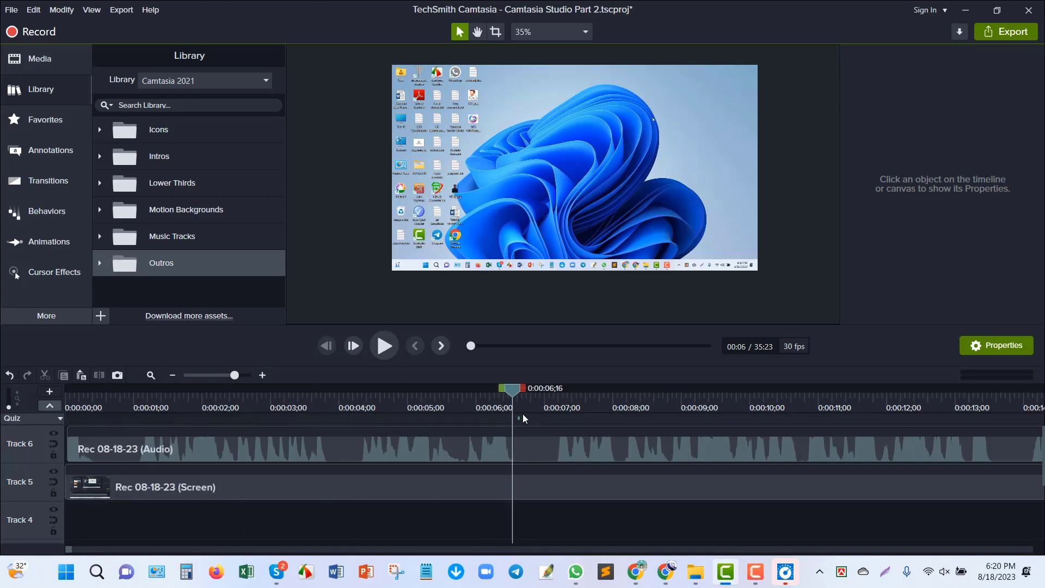
# Move all the timeline clips from Tracks 5 and 6 down to Tracks 1 and 2
pyautogui.click(550, 449)
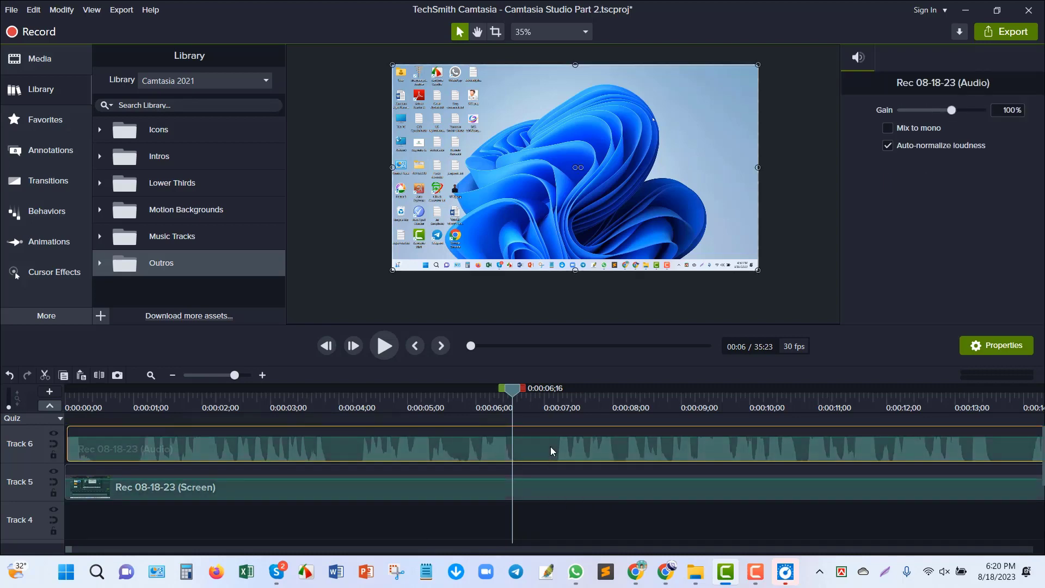
pyautogui.hotkey('ctrl', 'a')
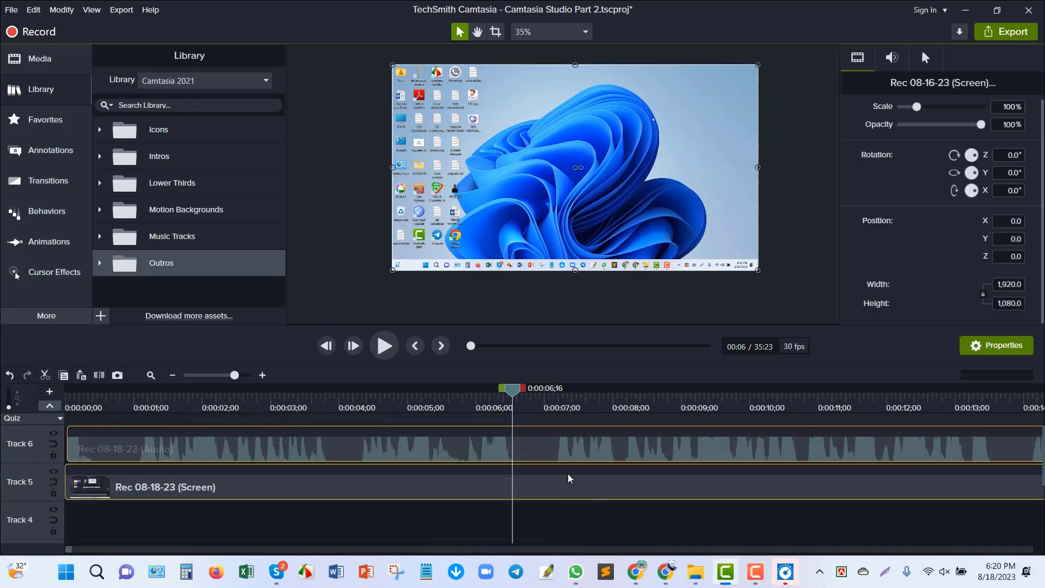
pyautogui.moveTo(570, 479); pyautogui.dragTo(564, 560)
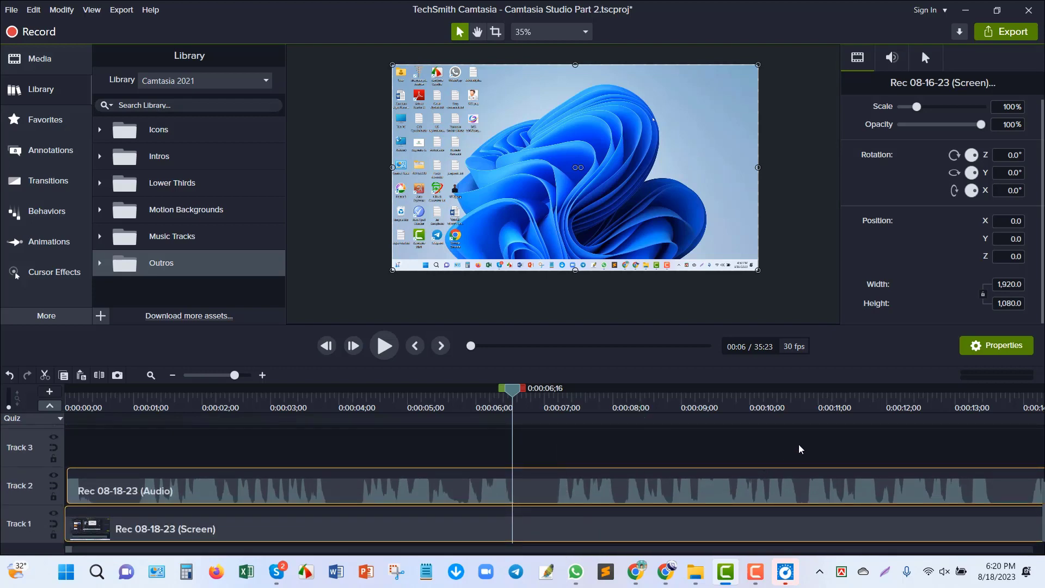
pyautogui.scroll(3, 883, 438)
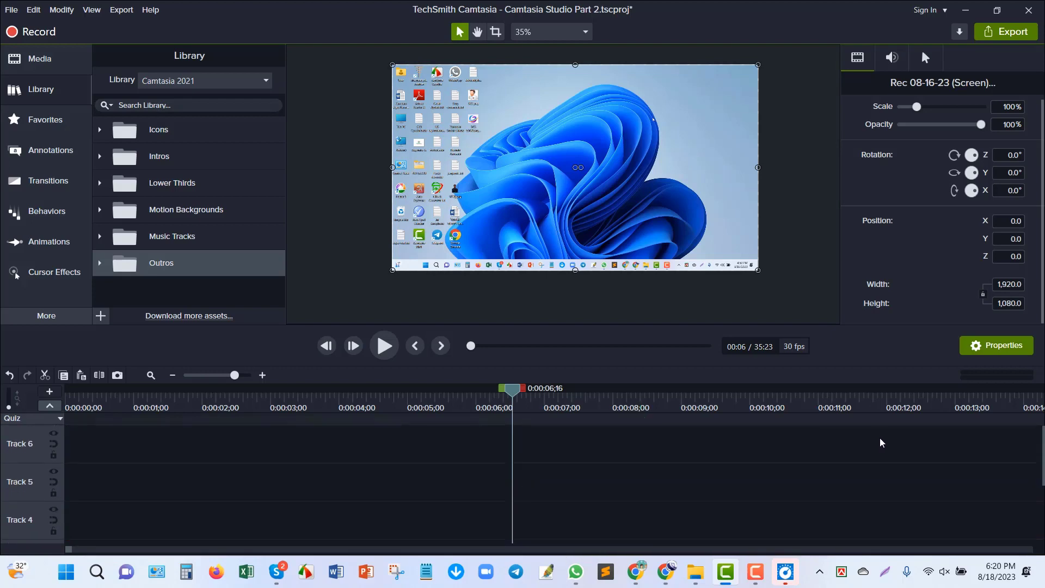
pyautogui.scroll(-3, 883, 443)
# Cut the silent section from 0:00:06;16 to 0:00:07;05 out of all tracks
pyautogui.click(447, 447)
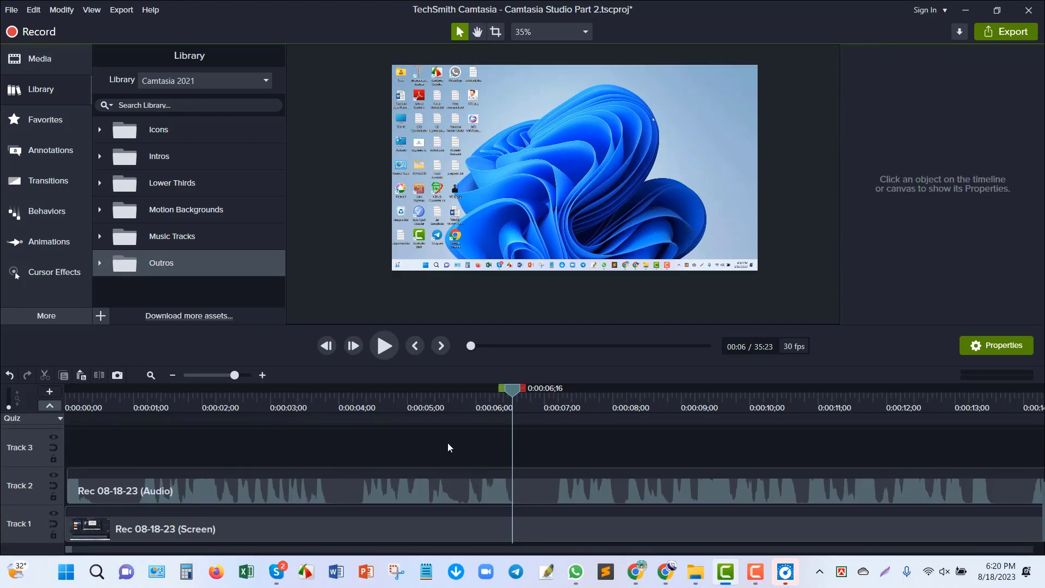
pyautogui.moveTo(512, 390); pyautogui.dragTo(570, 398)
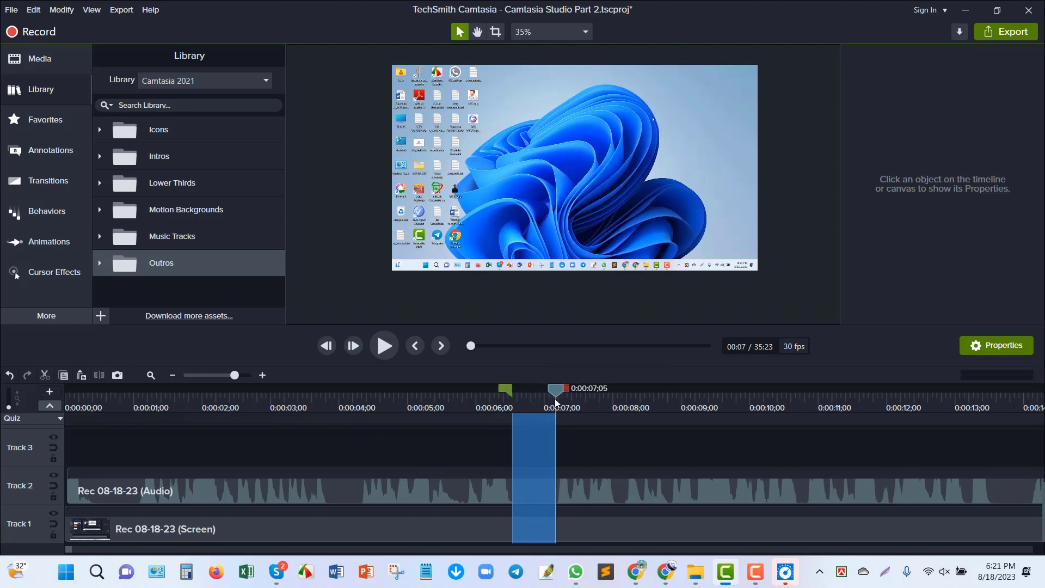
pyautogui.click(45, 377)
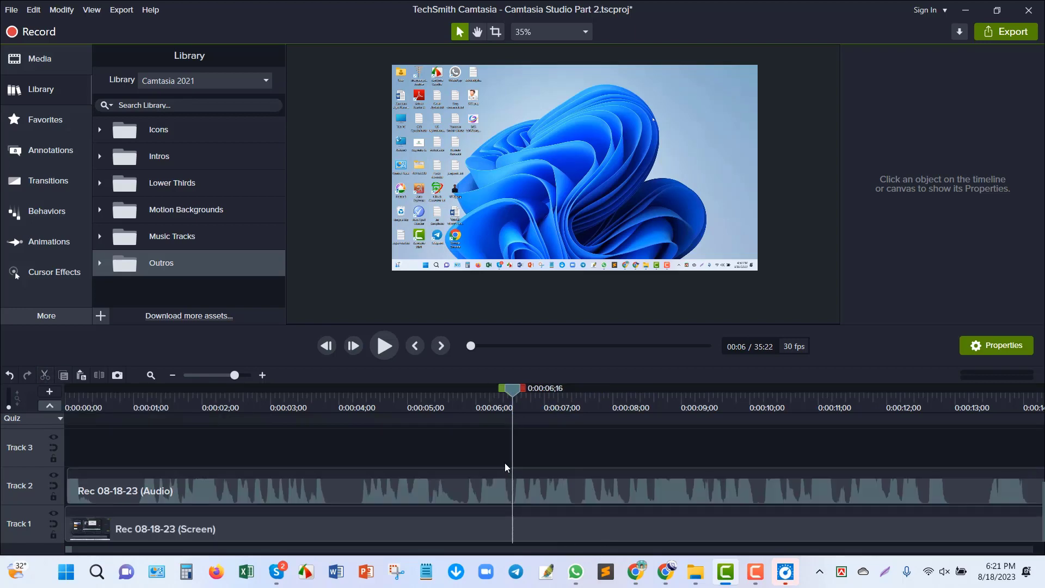
# Cut the silent section from 0:00:03;25 to 0:00:04;09 out of all tracks
pyautogui.moveTo(511, 390); pyautogui.dragTo(326, 423)
pyautogui.moveTo(334, 389); pyautogui.dragTo(368, 401)
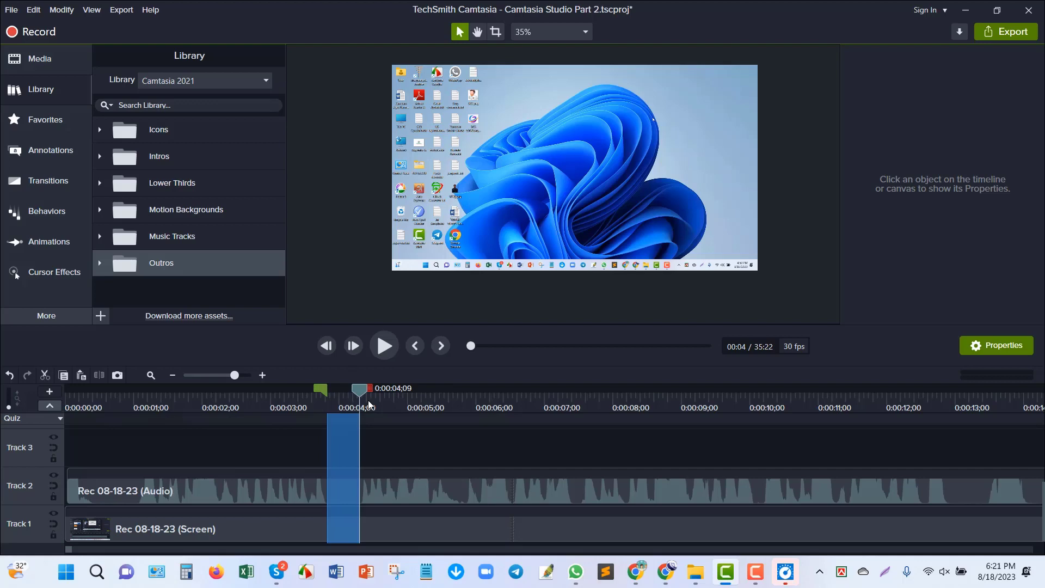
pyautogui.click(45, 376)
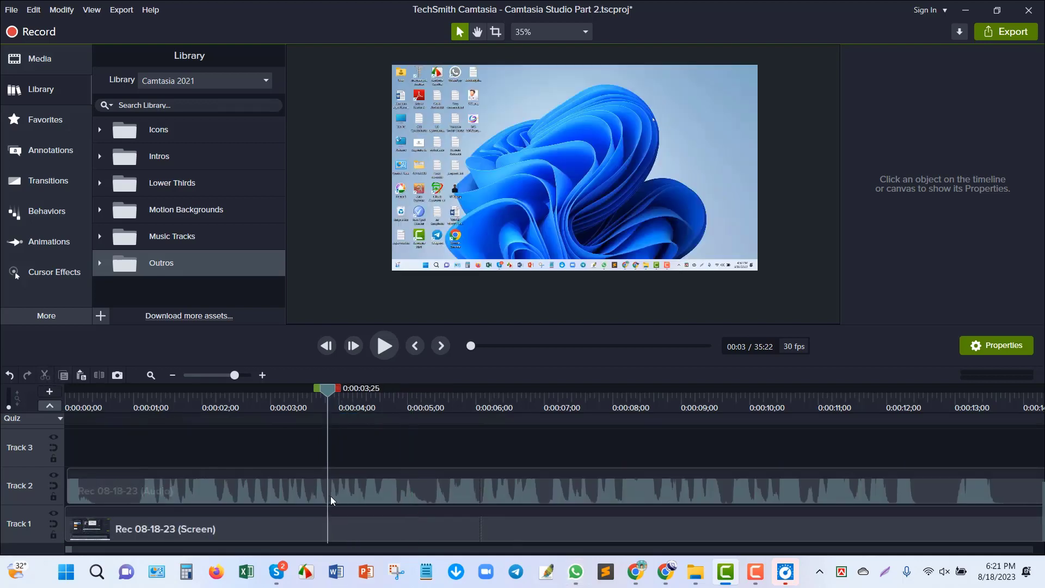
# Cut the silent section from 0:00:13;19 to 0:00:14;28 out of all tracks
pyautogui.moveTo(327, 389); pyautogui.dragTo(1020, 391)
pyautogui.moveTo(458, 403); pyautogui.dragTo(542, 400)
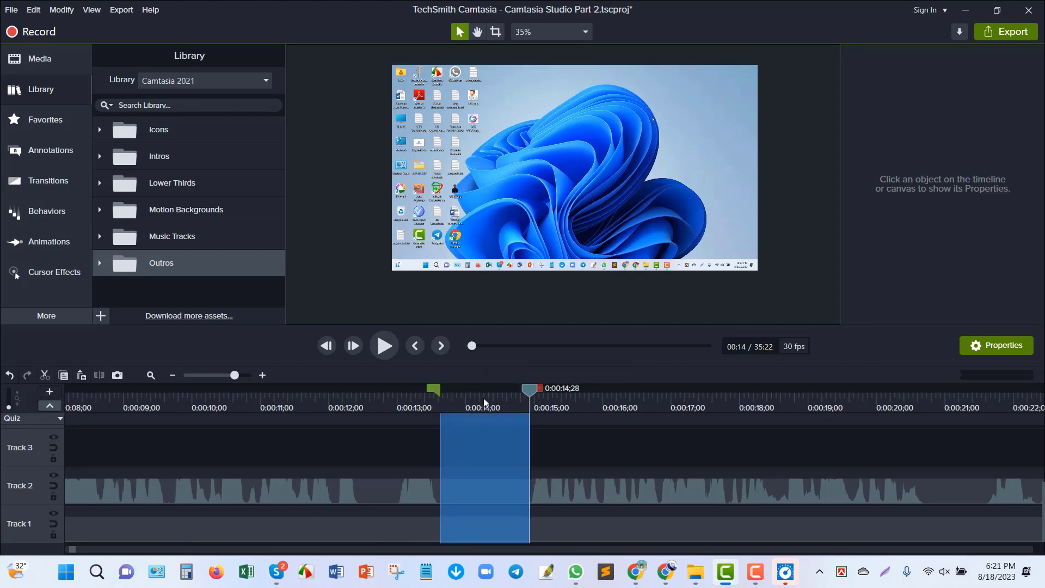
pyautogui.click(48, 375)
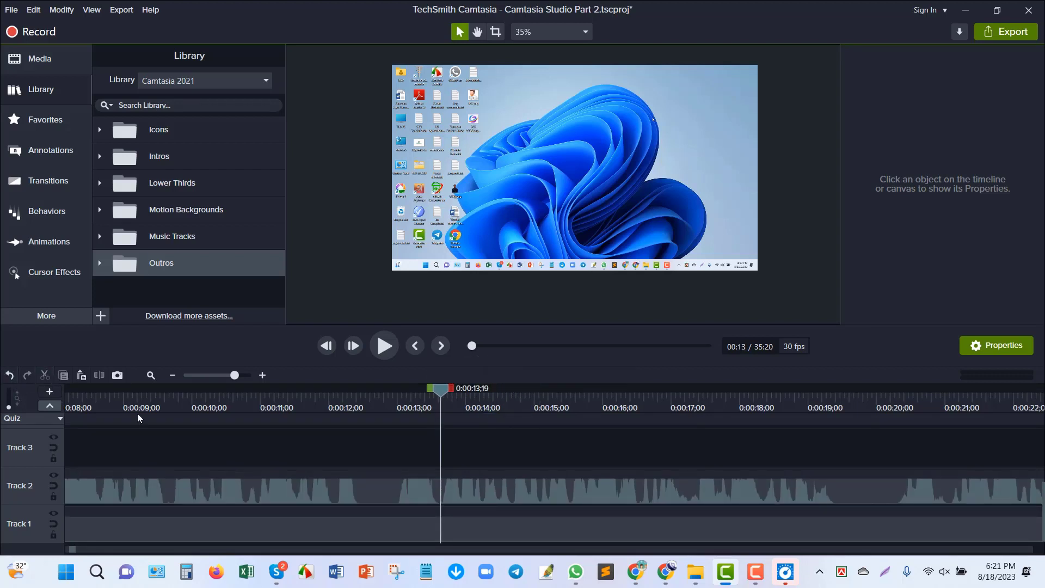
# Cut the silent section from 0:31:55;19 to 0:31:57;01 near the end of the recording out of all tracks
pyautogui.click(608, 347)
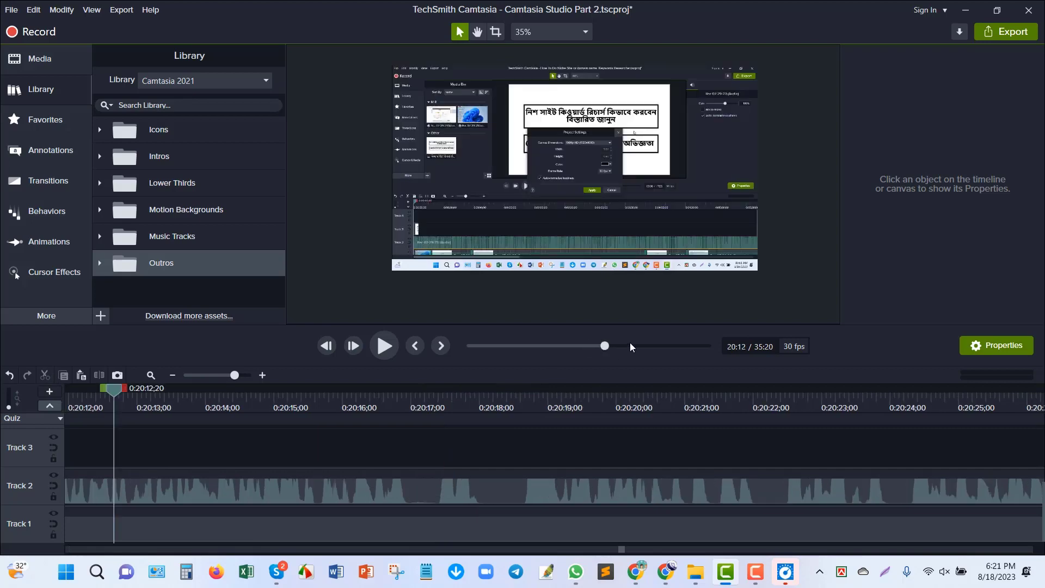
pyautogui.click(674, 346)
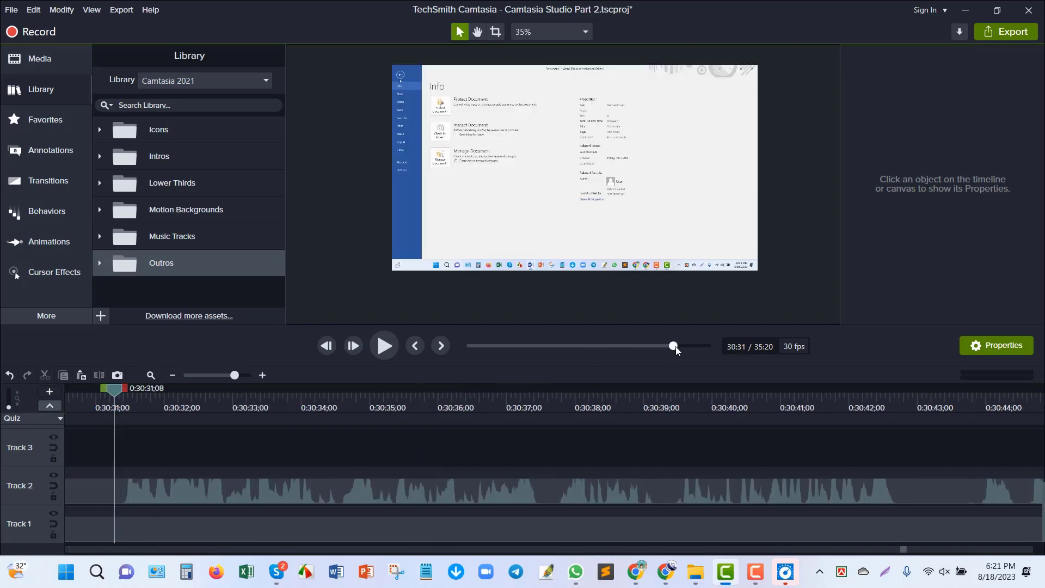
pyautogui.click(683, 347)
pyautogui.moveTo(114, 401); pyautogui.dragTo(619, 407)
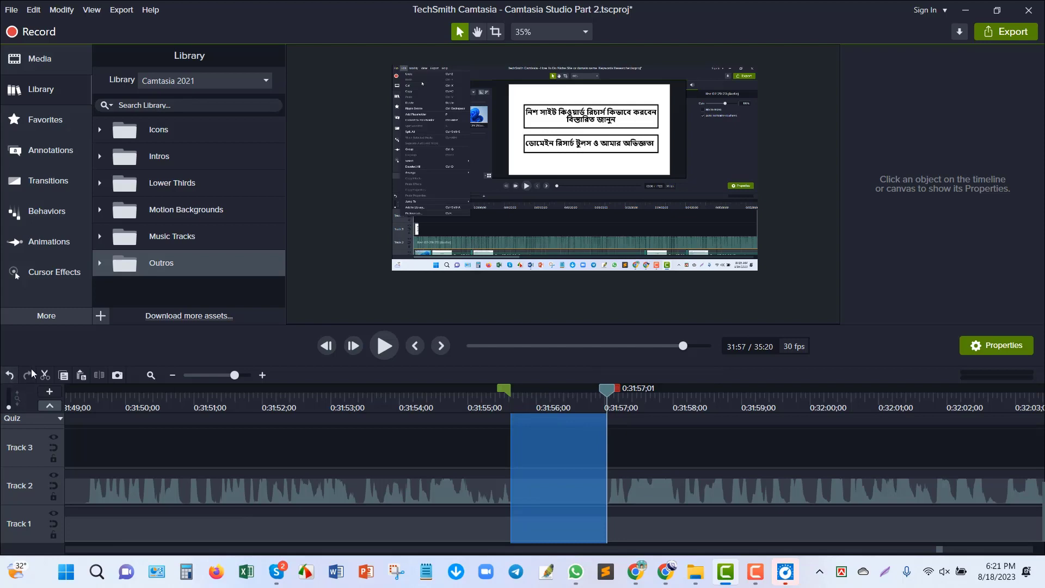
pyautogui.click(43, 379)
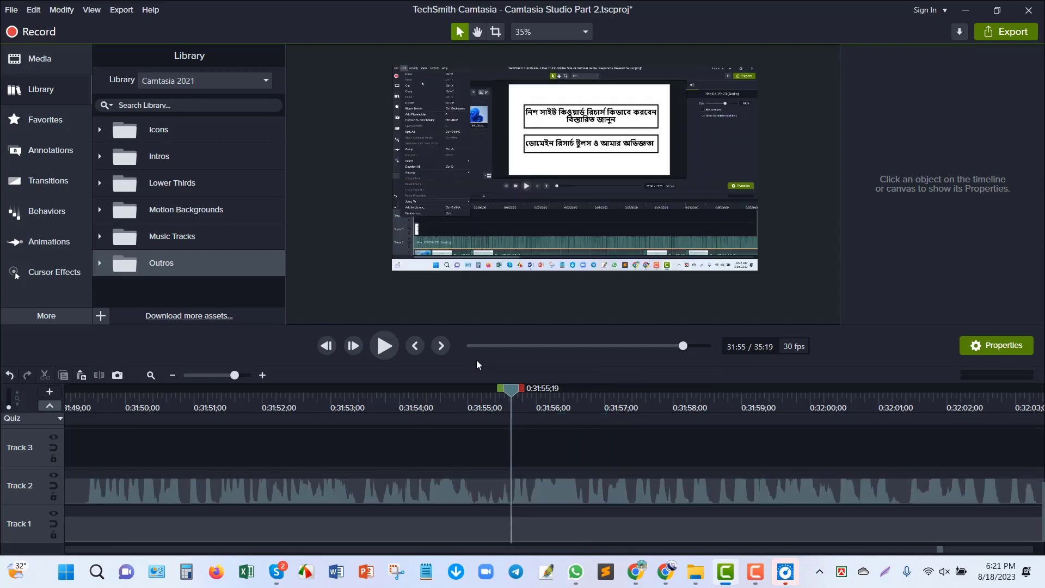
# Play the edited recording from the start of the timeline and place the playhead at 0:00:03;26
pyautogui.click(478, 351)
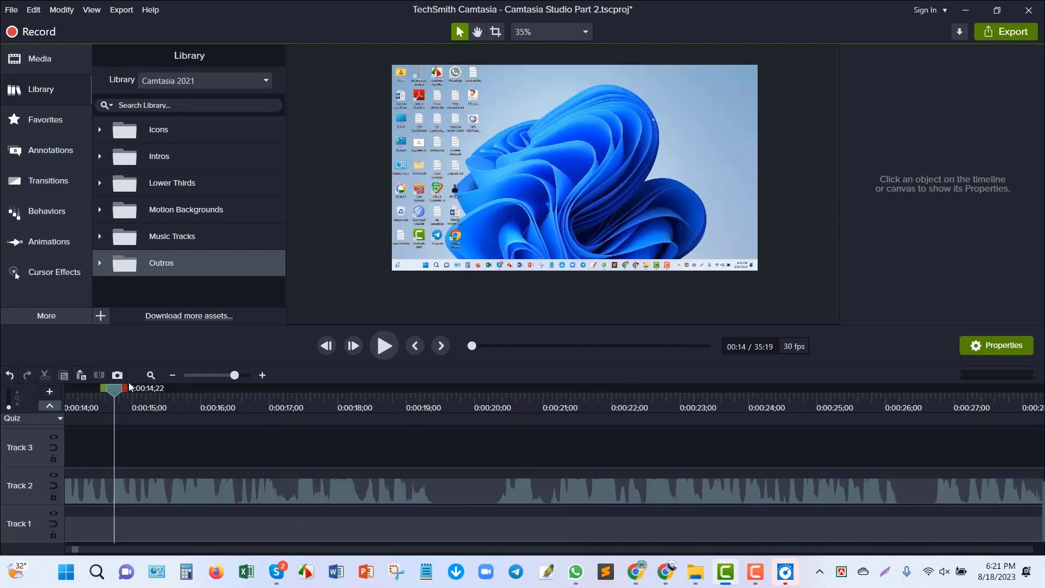
pyautogui.moveTo(116, 391); pyautogui.dragTo(5, 434)
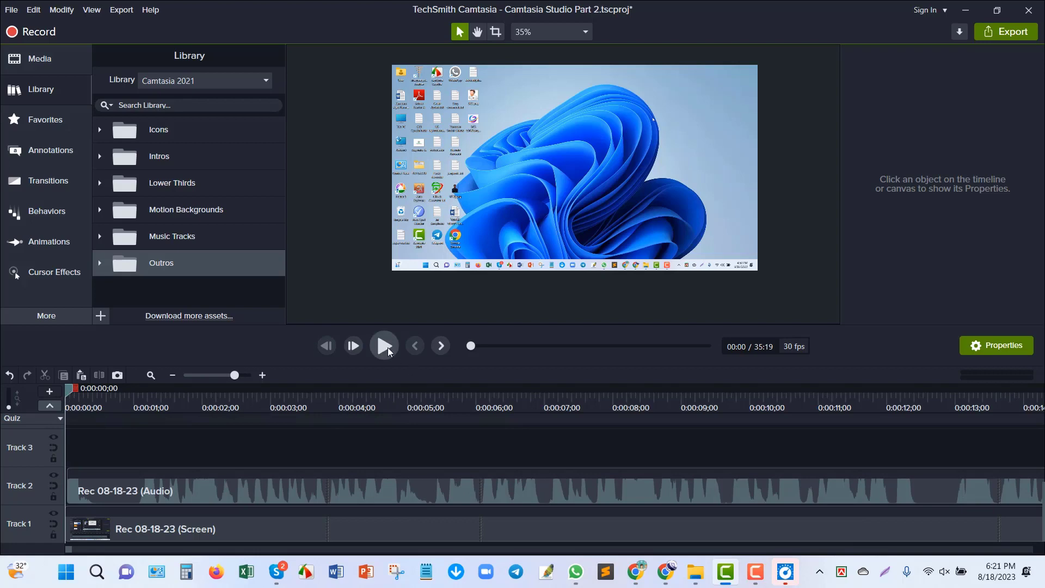
pyautogui.moveTo(74, 389)
pyautogui.mouseDown()
pyautogui.moveTo(86, 392)
pyautogui.moveTo(65, 394)
pyautogui.mouseUp()
pyautogui.click(388, 351)
pyautogui.moveTo(310, 394); pyautogui.dragTo(621, 394)
pyautogui.moveTo(893, 408); pyautogui.dragTo(330, 417)
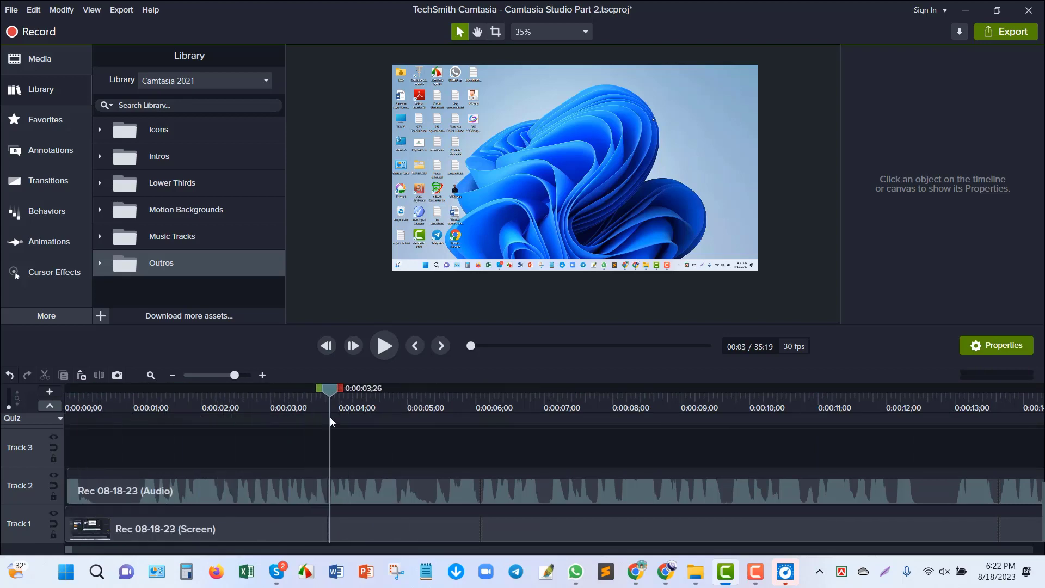
pyautogui.click(340, 475)
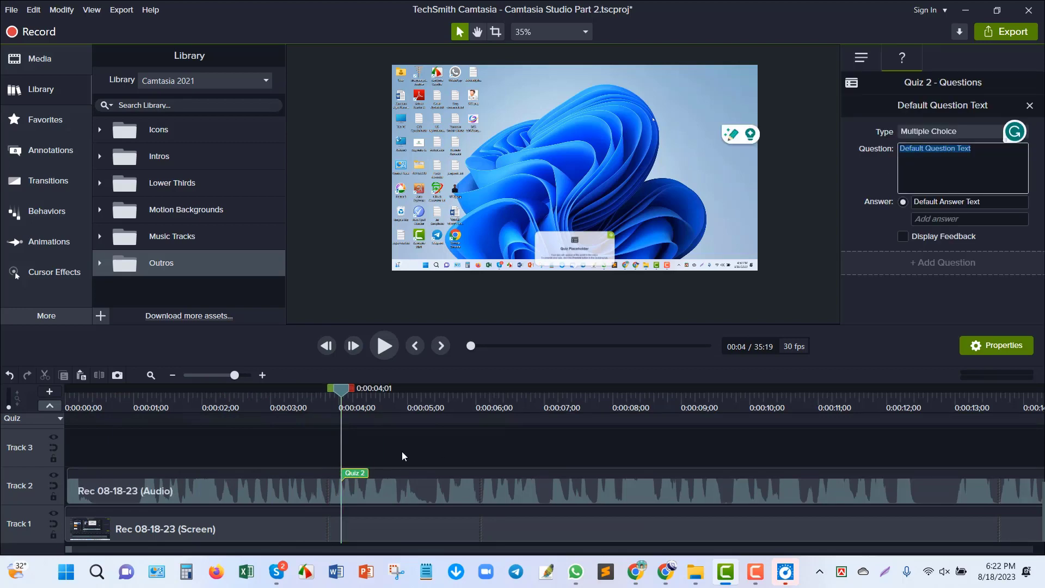
pyautogui.click(357, 473)
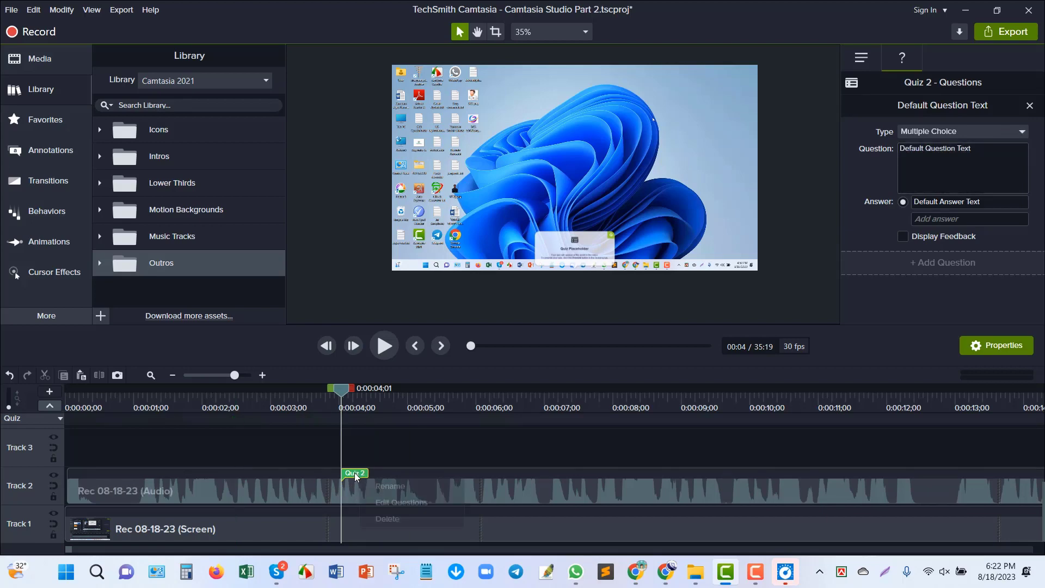
pyautogui.rightClick(356, 477)
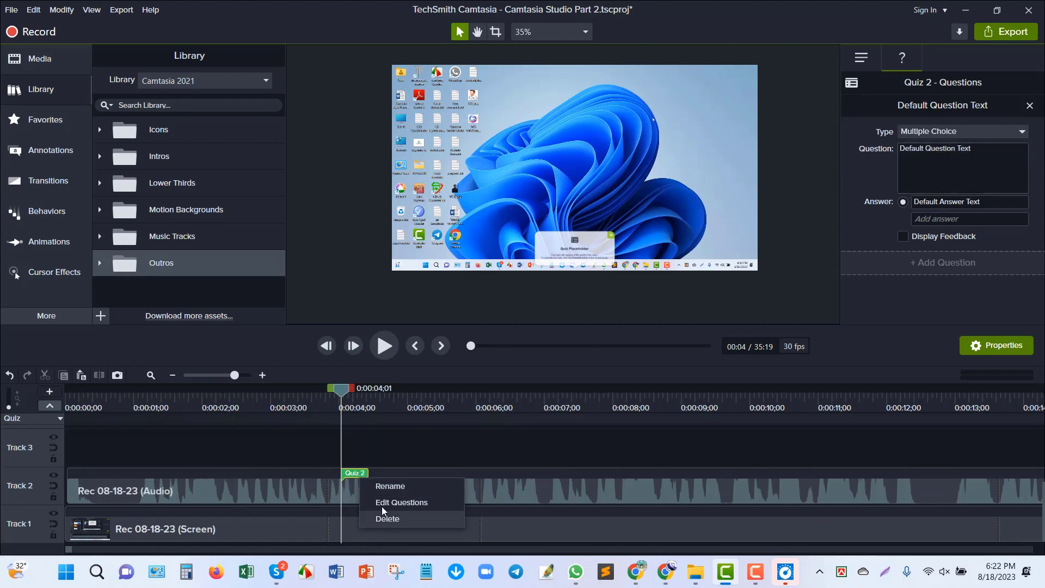
pyautogui.click(403, 519)
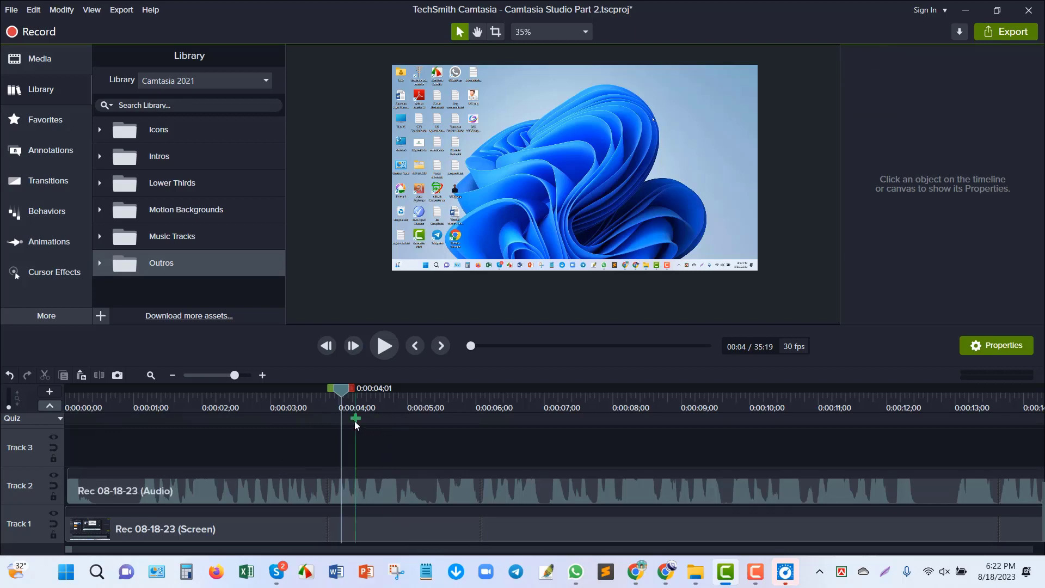
# Split both the screen clip on Track 1 and the audio clip on Track 2 at 0:00:03;26
pyautogui.moveTo(341, 391); pyautogui.dragTo(329, 398)
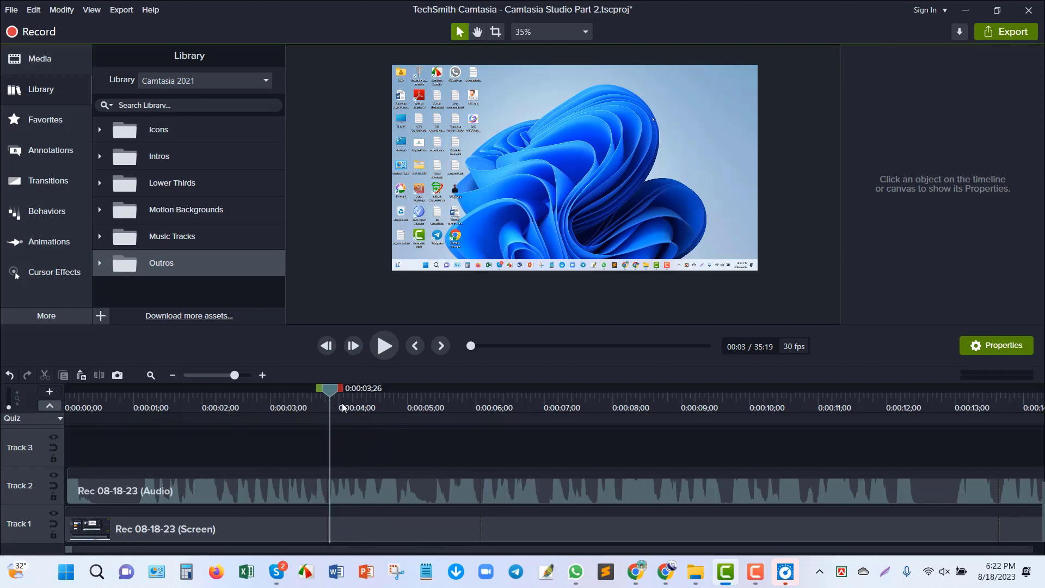
pyautogui.click(369, 538)
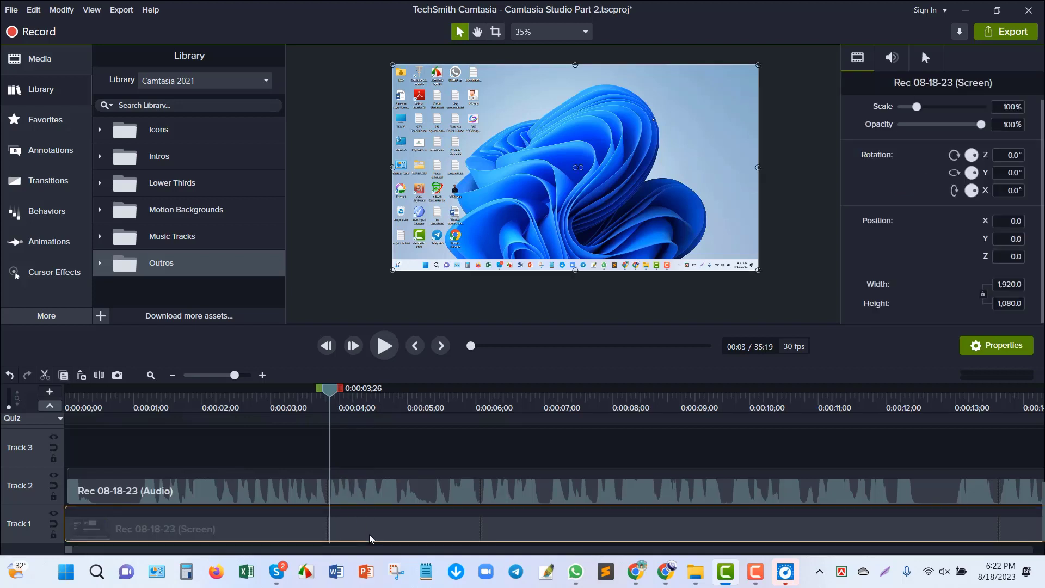
pyautogui.keyDown('ctrl'); pyautogui.click(355, 497); pyautogui.keyUp('ctrl')
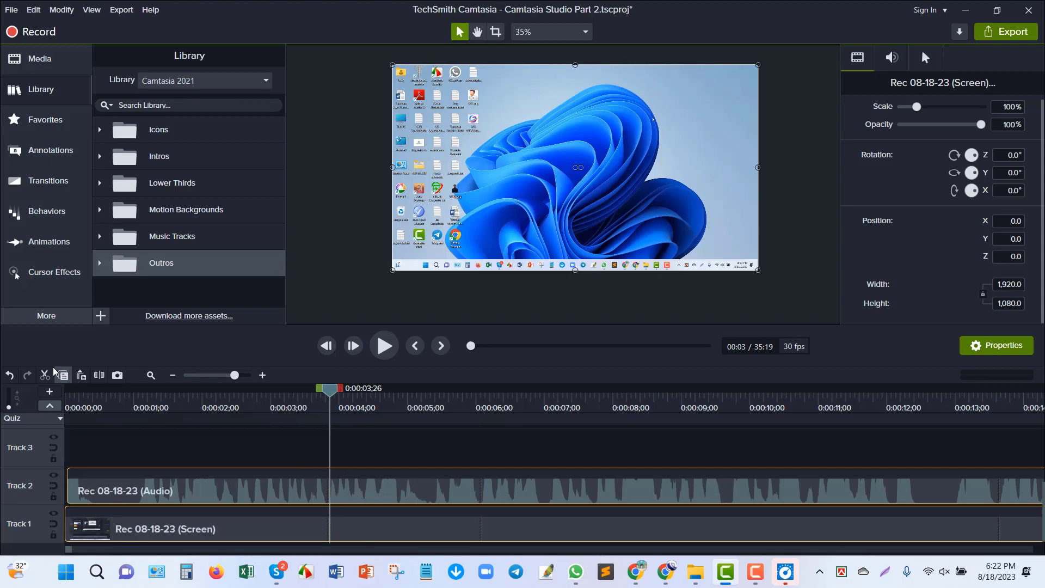
pyautogui.click(99, 375)
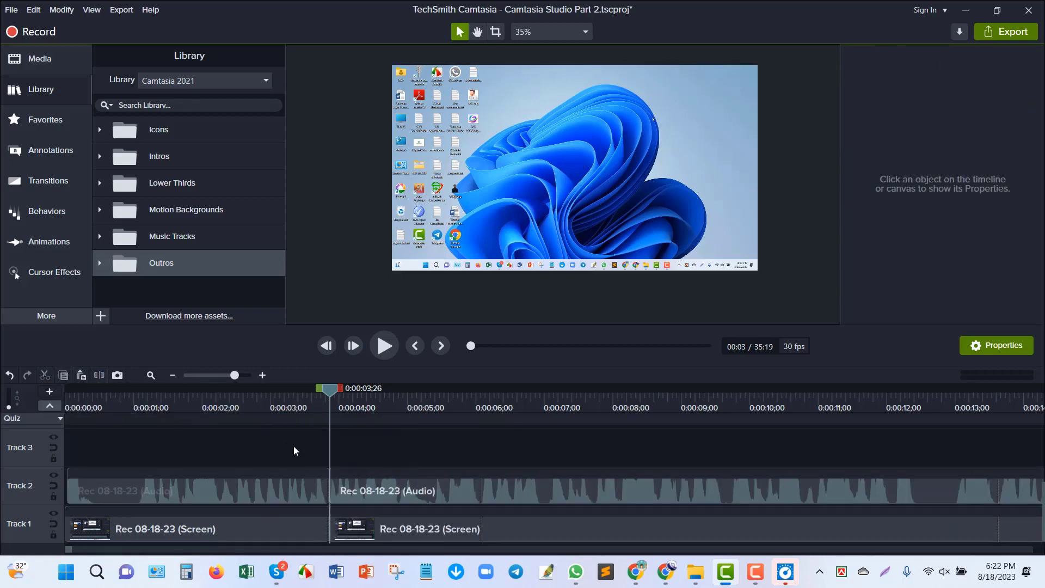
pyautogui.moveTo(332, 387); pyautogui.dragTo(290, 420)
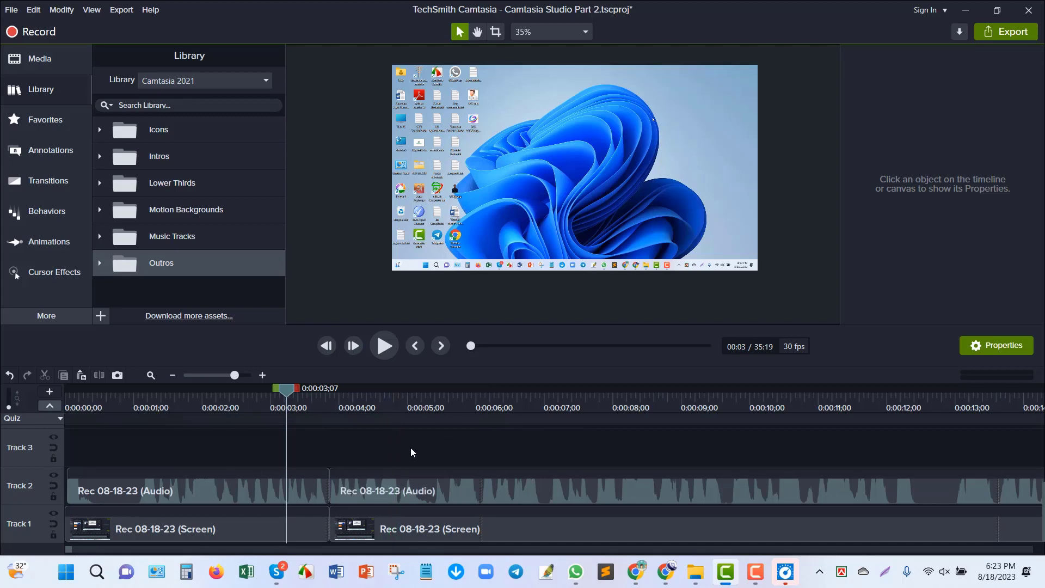
pyautogui.hotkey('ctrl', 'a')
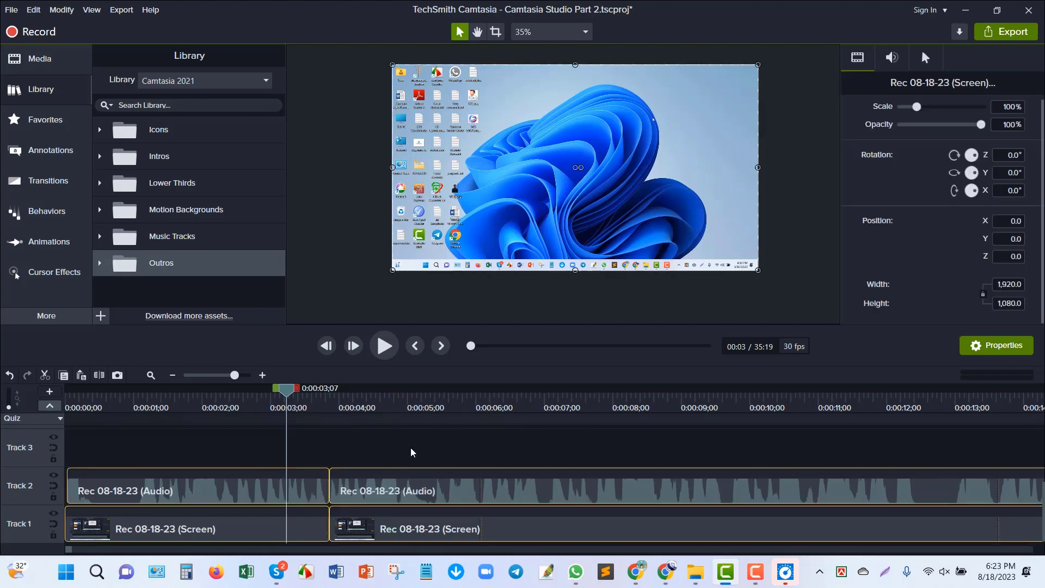
pyautogui.click(247, 509)
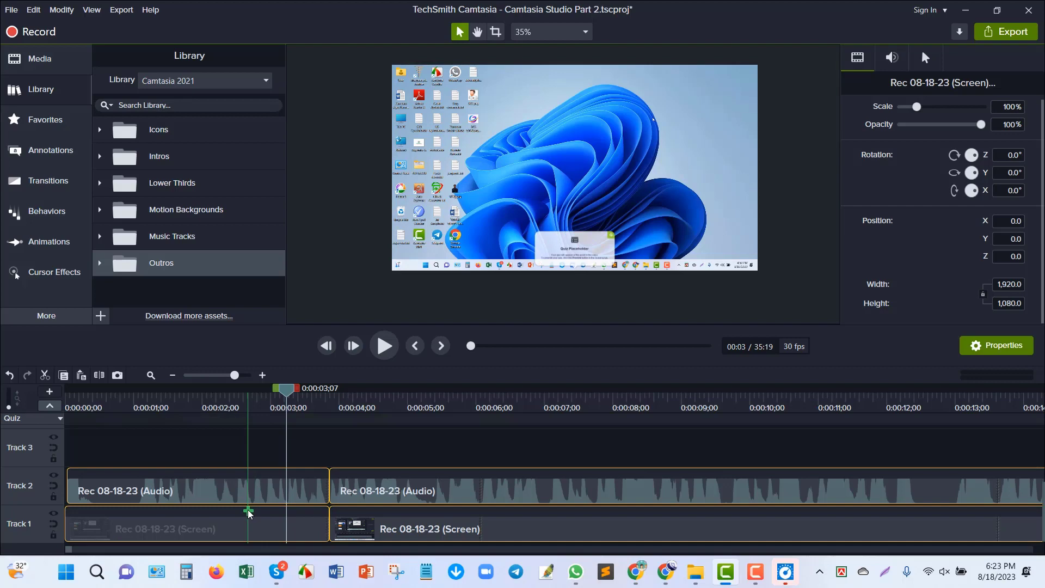
pyautogui.click(348, 453)
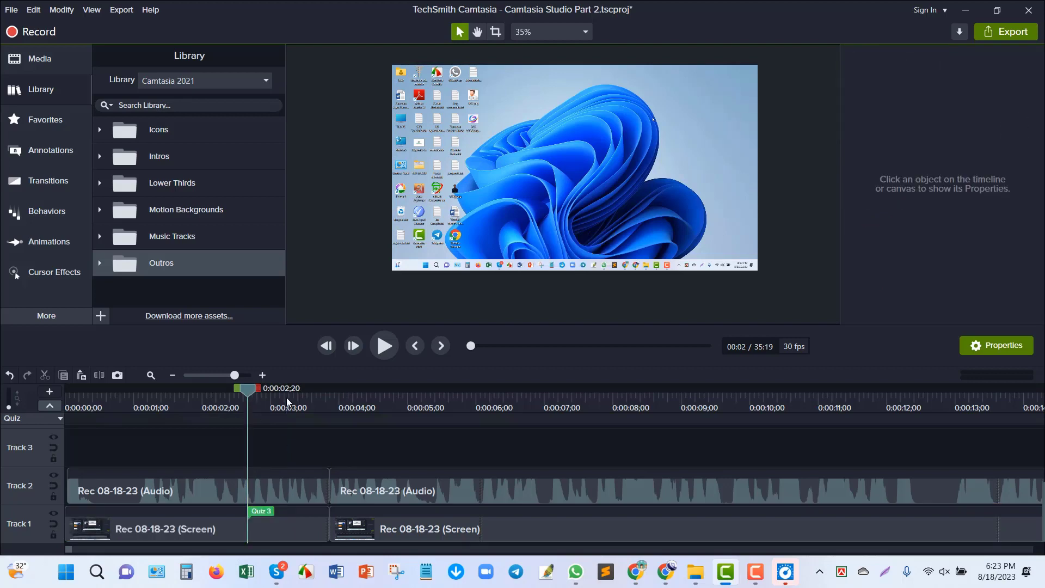
pyautogui.moveTo(330, 405)
pyautogui.mouseDown()
pyautogui.moveTo(346, 405)
pyautogui.moveTo(330, 405)
pyautogui.mouseUp()
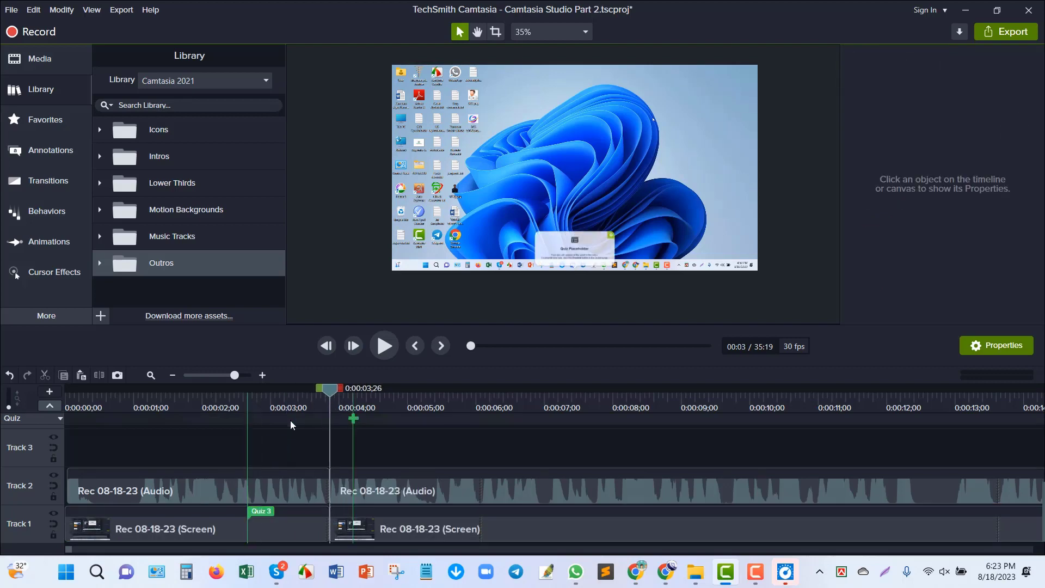
pyautogui.click(354, 418)
pyautogui.click(264, 514)
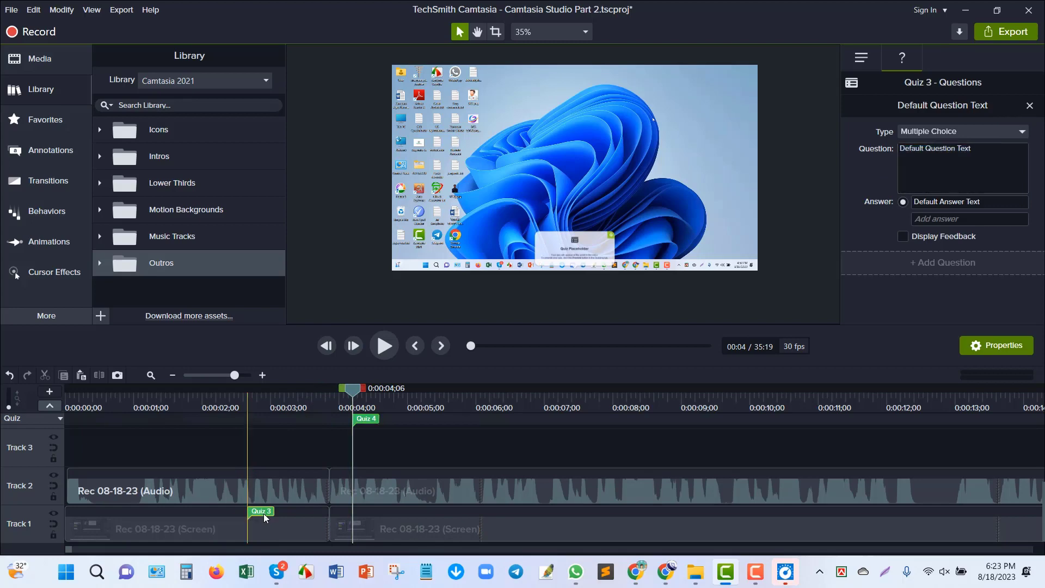
pyautogui.rightClick(264, 514)
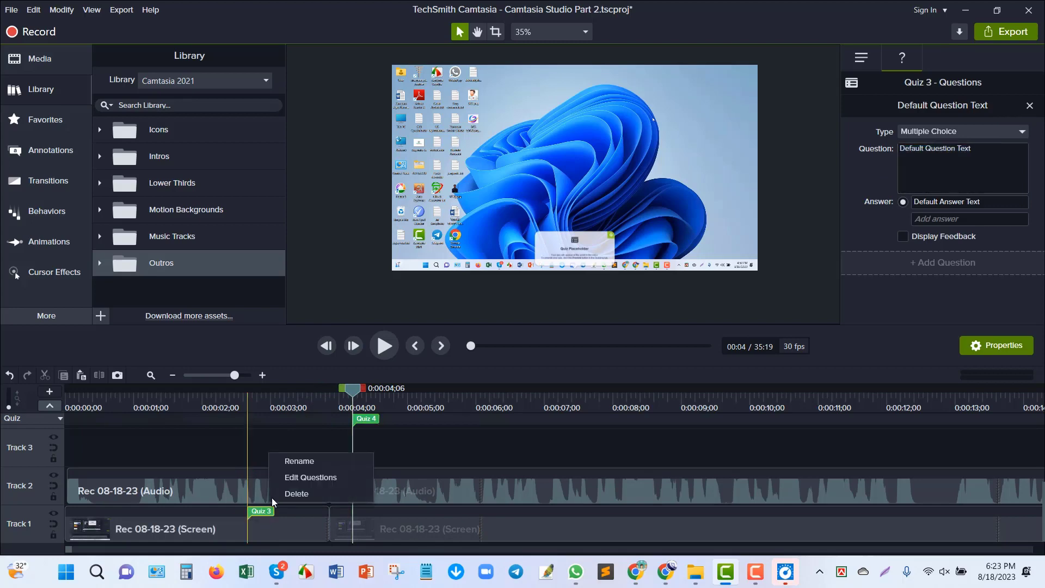
pyautogui.click(306, 492)
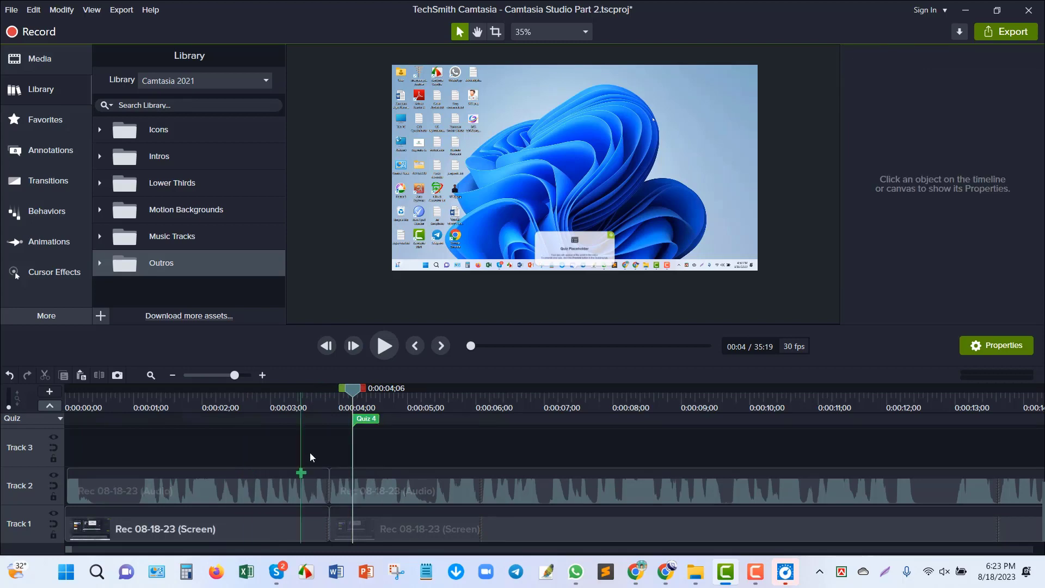
pyautogui.click(368, 420)
pyautogui.rightClick(368, 421)
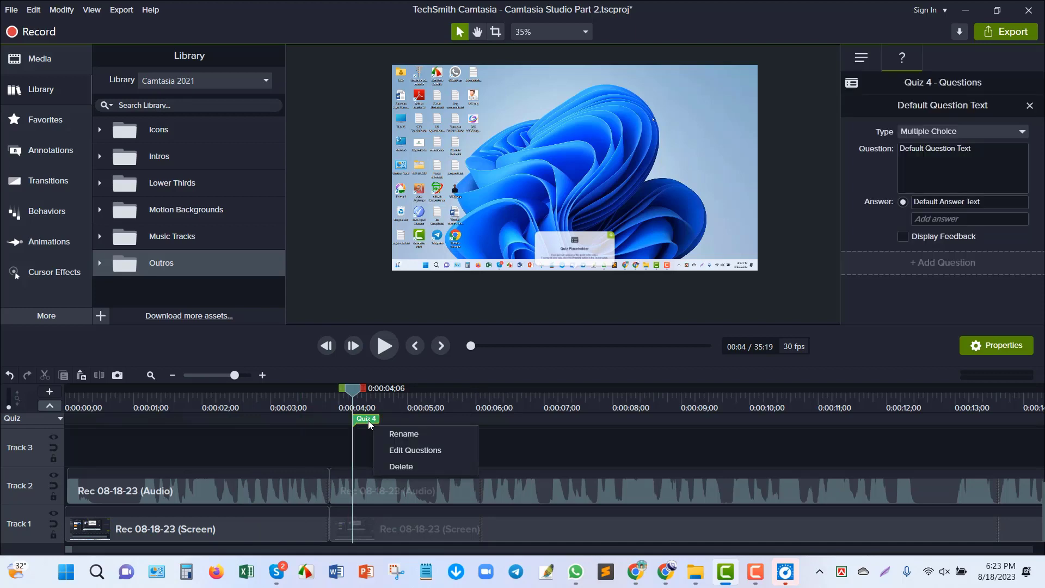
pyautogui.click(416, 467)
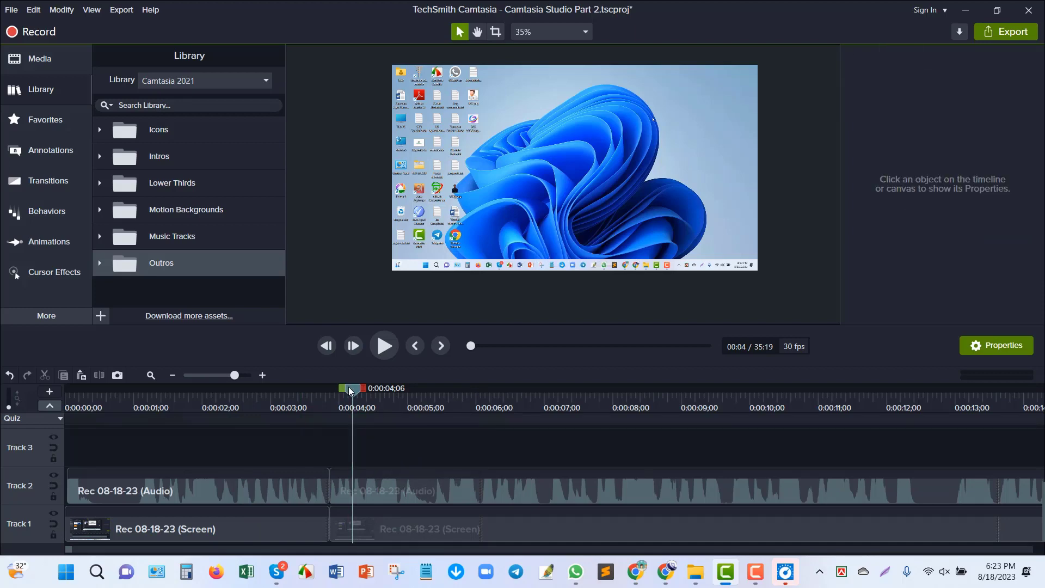
pyautogui.moveTo(349, 387); pyautogui.dragTo(325, 400)
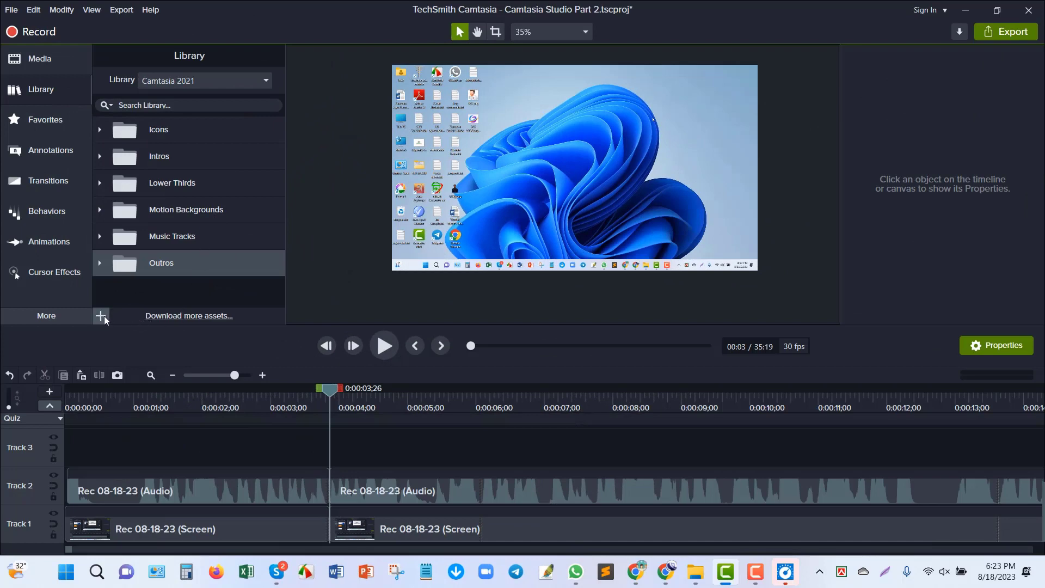
# Start importing media to the Library and browse to the Tech pro vlog folder inside the Tech Pro Vlog folder on New Volume (E:)
pyautogui.click(103, 316)
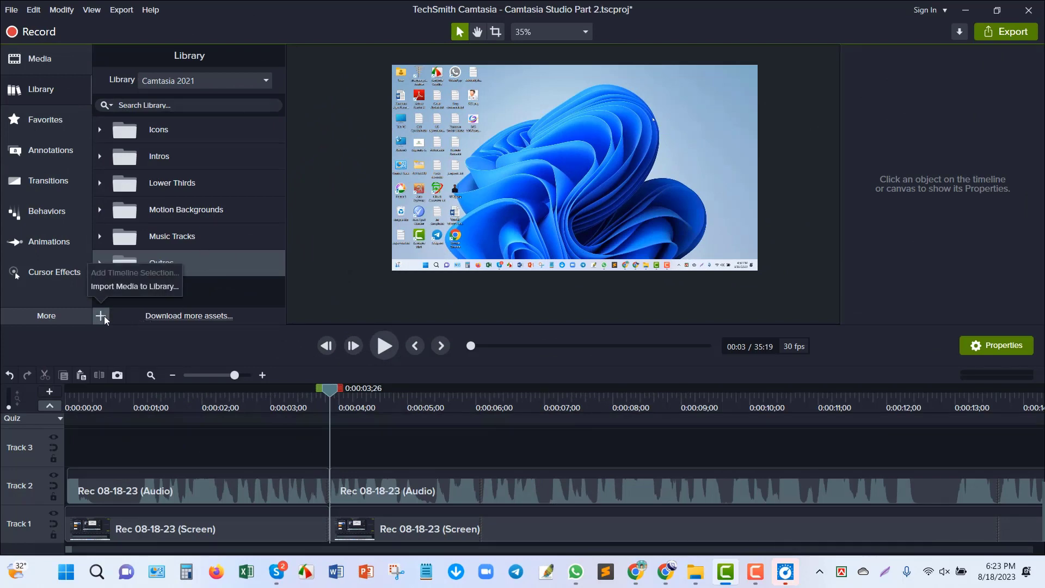
pyautogui.click(117, 286)
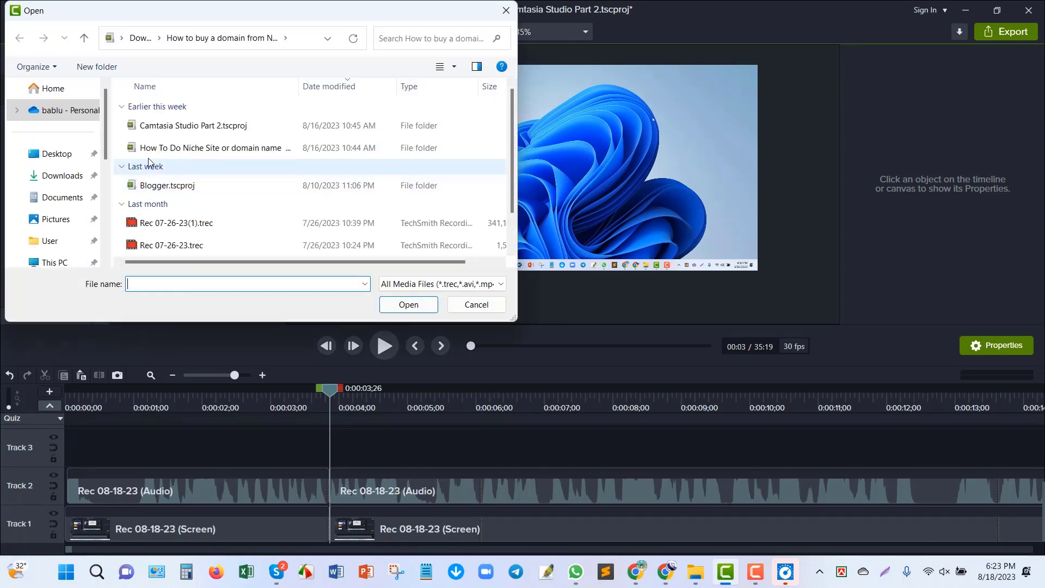
pyautogui.scroll(-1, 68, 245)
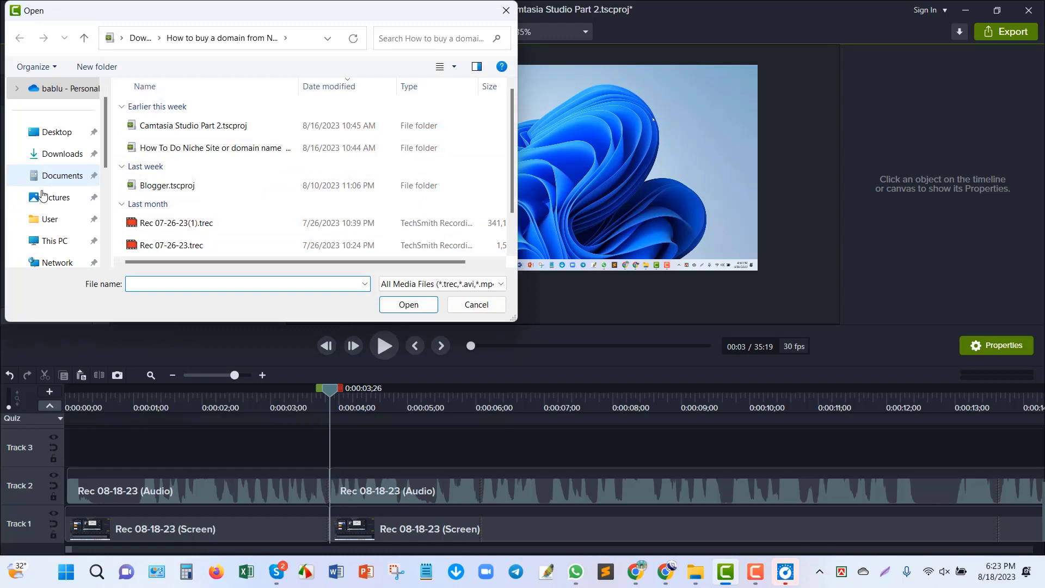
pyautogui.click(59, 242)
pyautogui.doubleClick(206, 167)
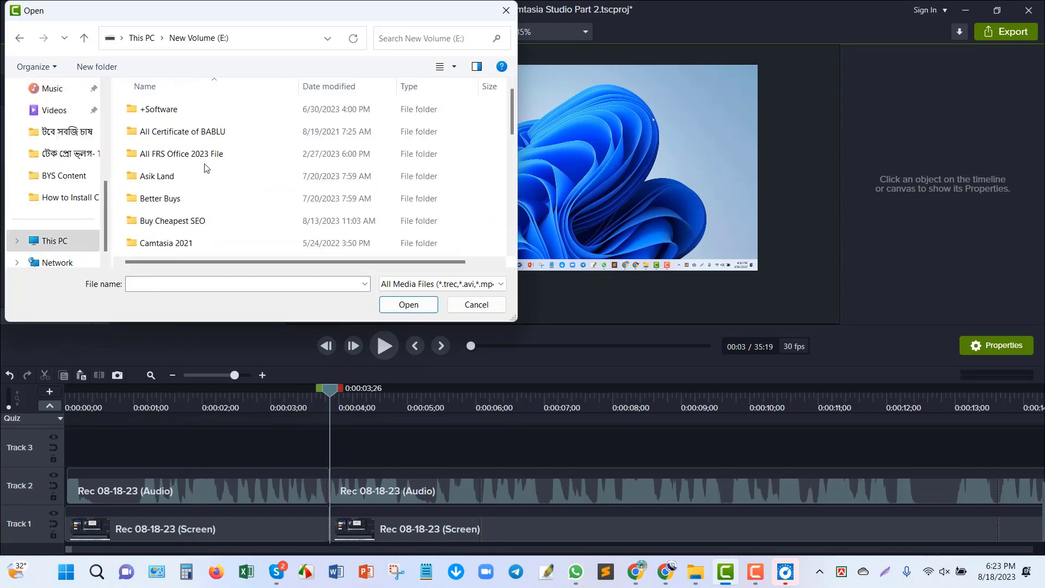
pyautogui.scroll(-3, 204, 191)
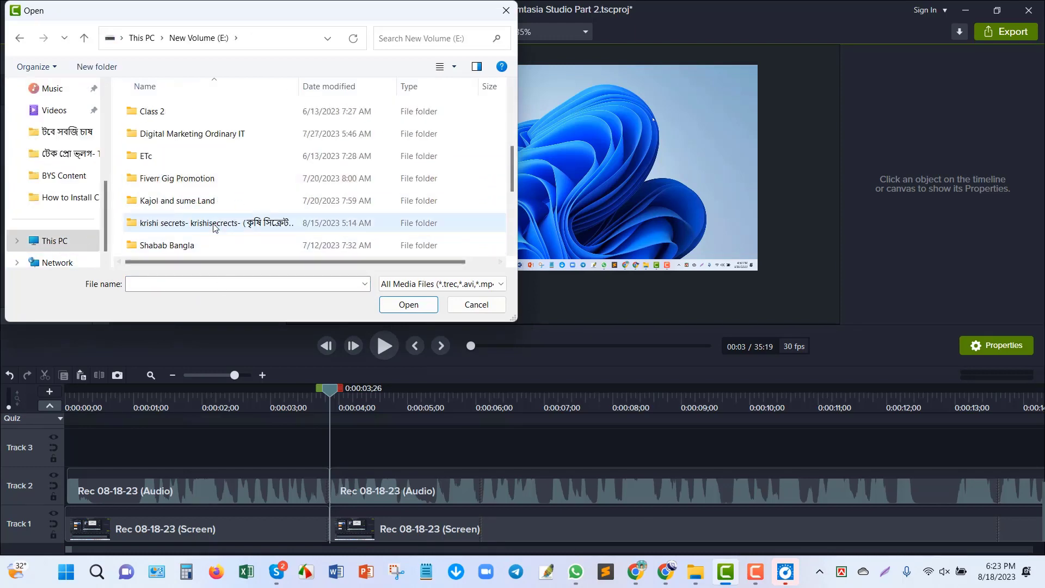
pyautogui.scroll(-3, 219, 223)
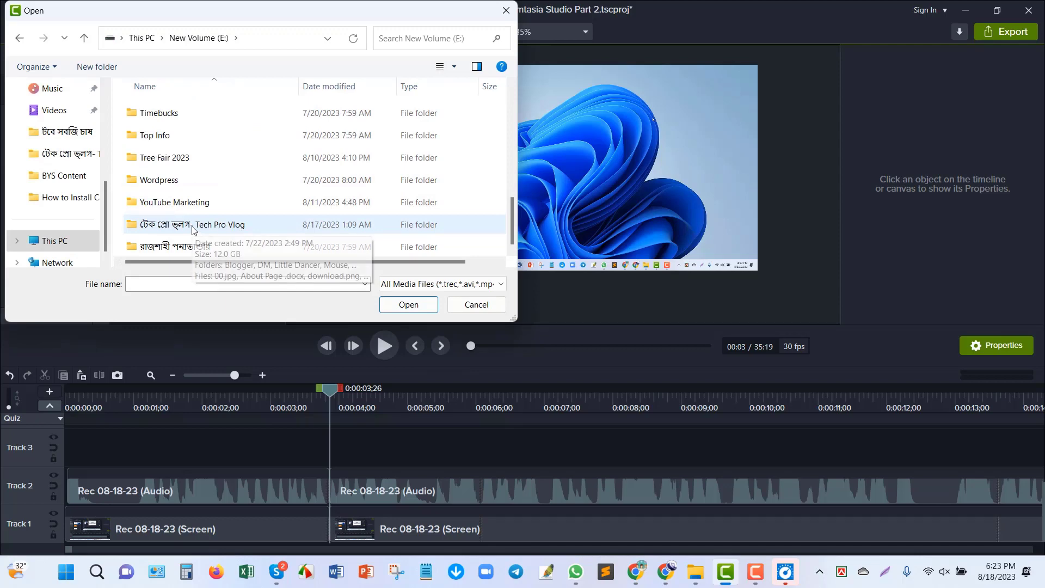
pyautogui.doubleClick(198, 228)
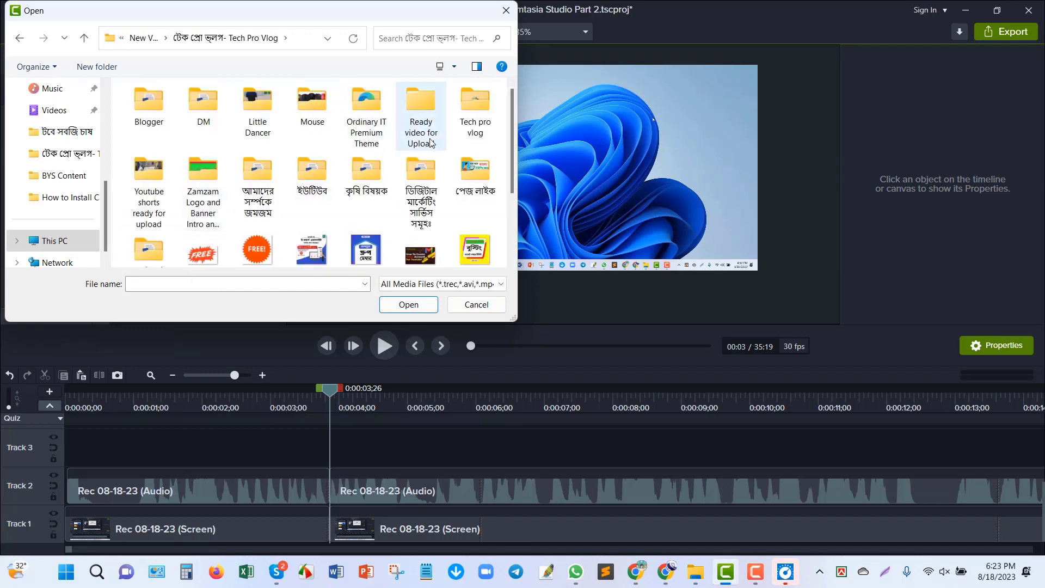
pyautogui.doubleClick(482, 112)
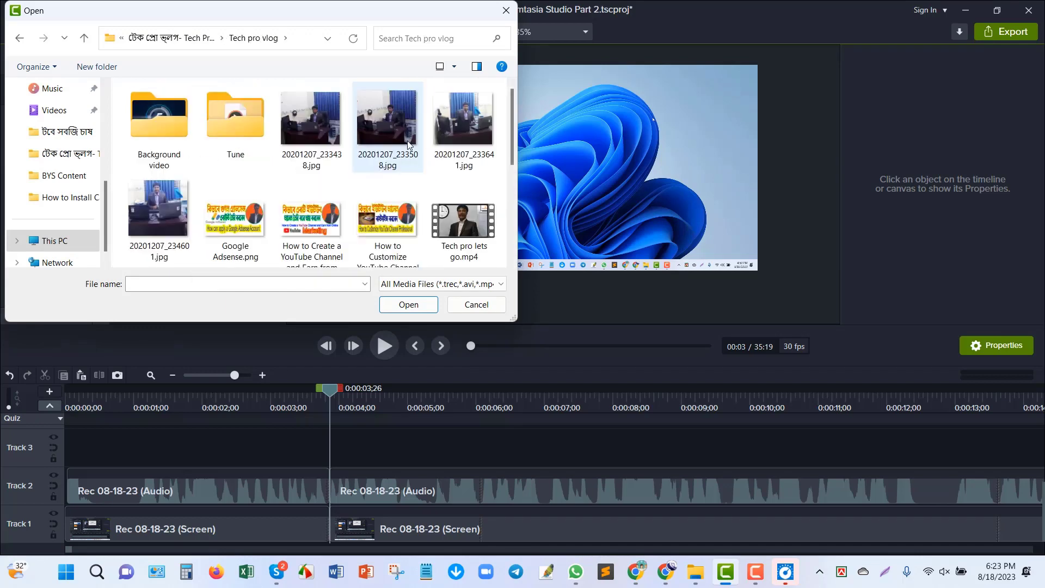
# Import Tech Pro Vlog Intro.mp4 into the Default library
pyautogui.click(176, 146)
pyautogui.scroll(-1, 446, 176)
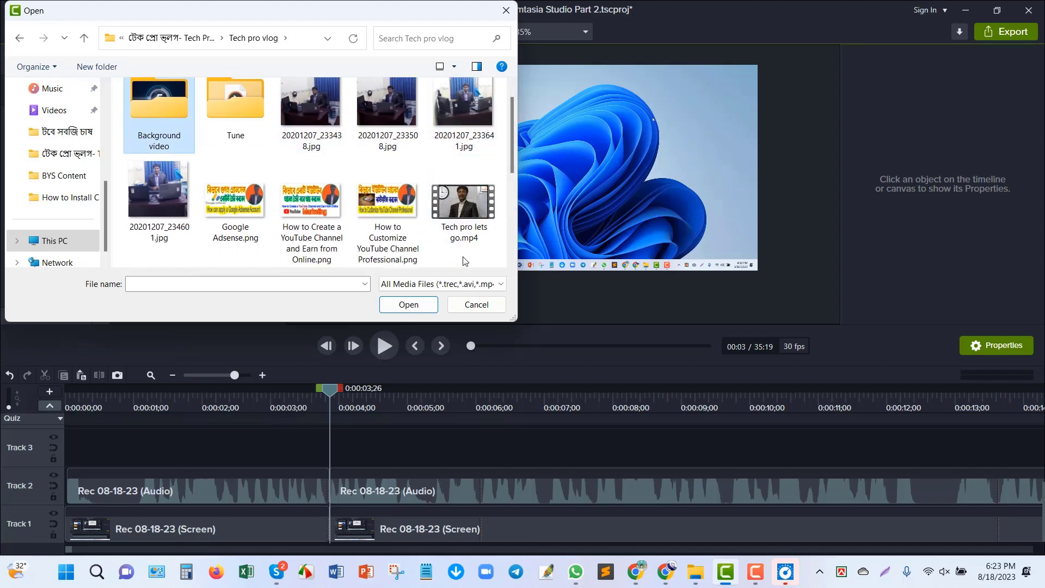
pyautogui.scroll(-1, 465, 261)
pyautogui.click(163, 233)
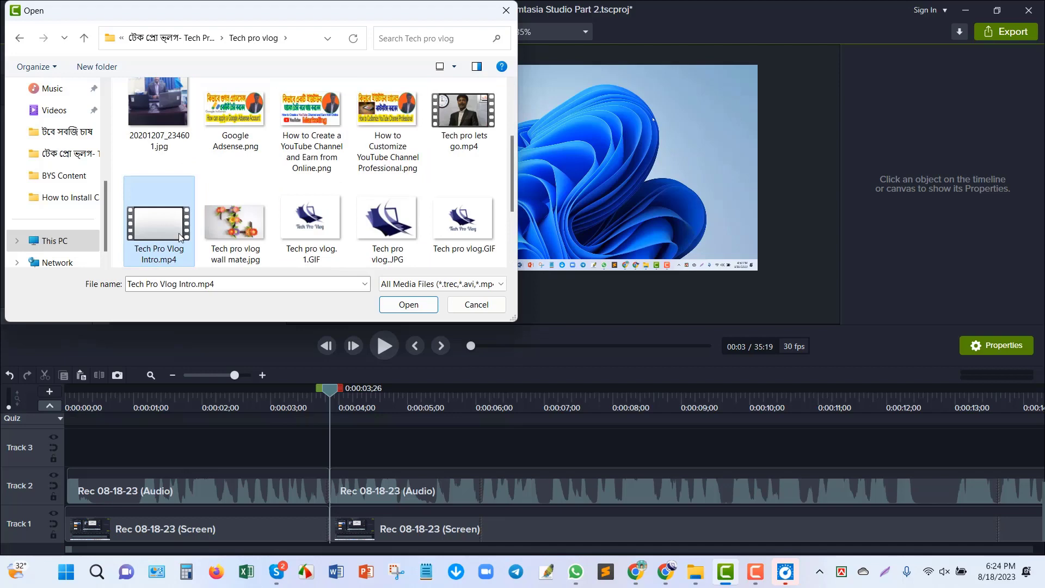
pyautogui.scroll(-1, 230, 215)
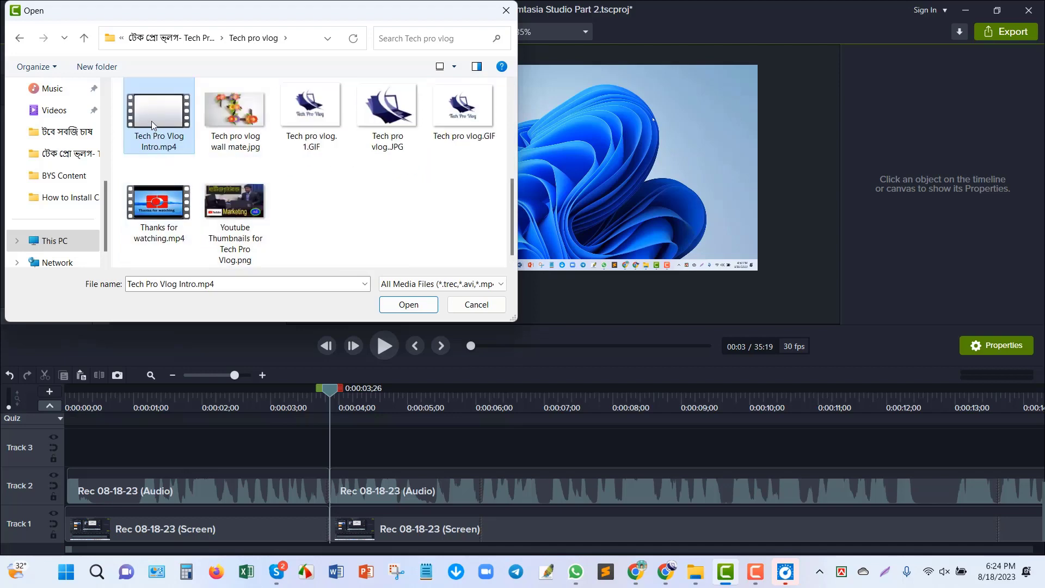
pyautogui.click(416, 305)
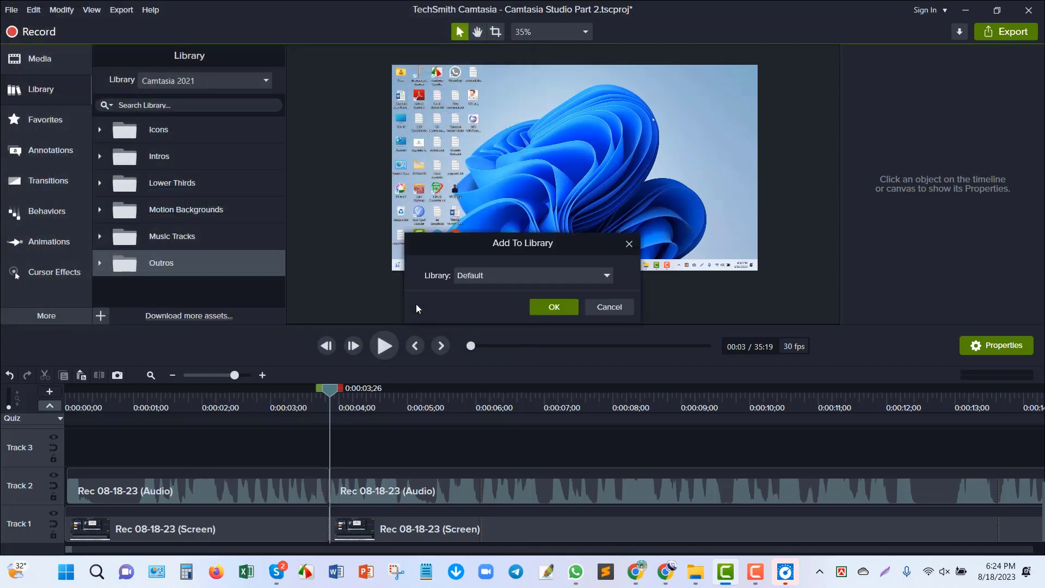
pyautogui.click(601, 270)
pyautogui.click(557, 310)
pyautogui.click(554, 307)
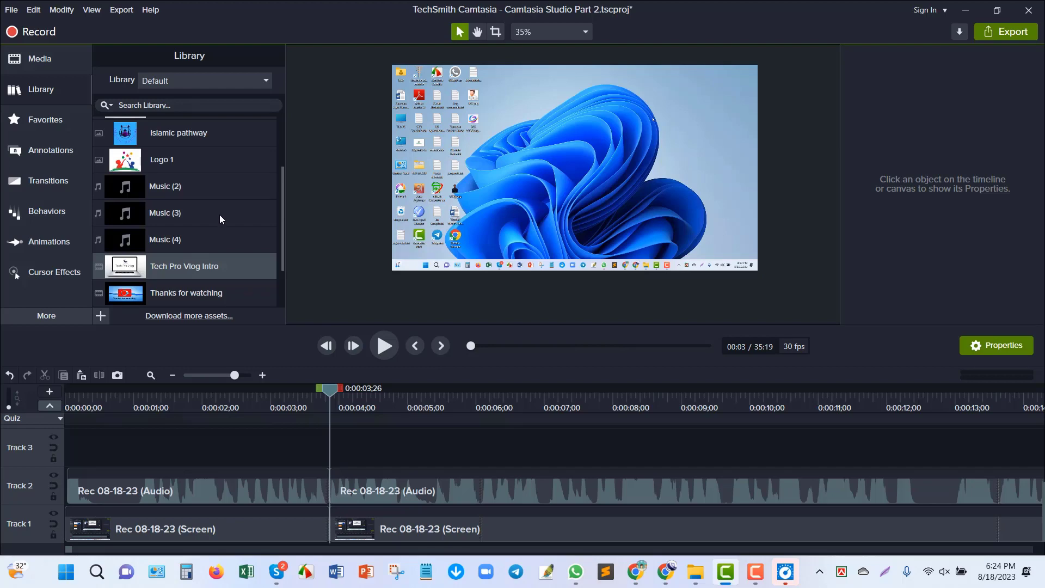
# Place the Tech Pro Vlog Intro clip from the Default library on Track 3, starting at the split at 0:00:03;26
pyautogui.scroll(-2, 220, 215)
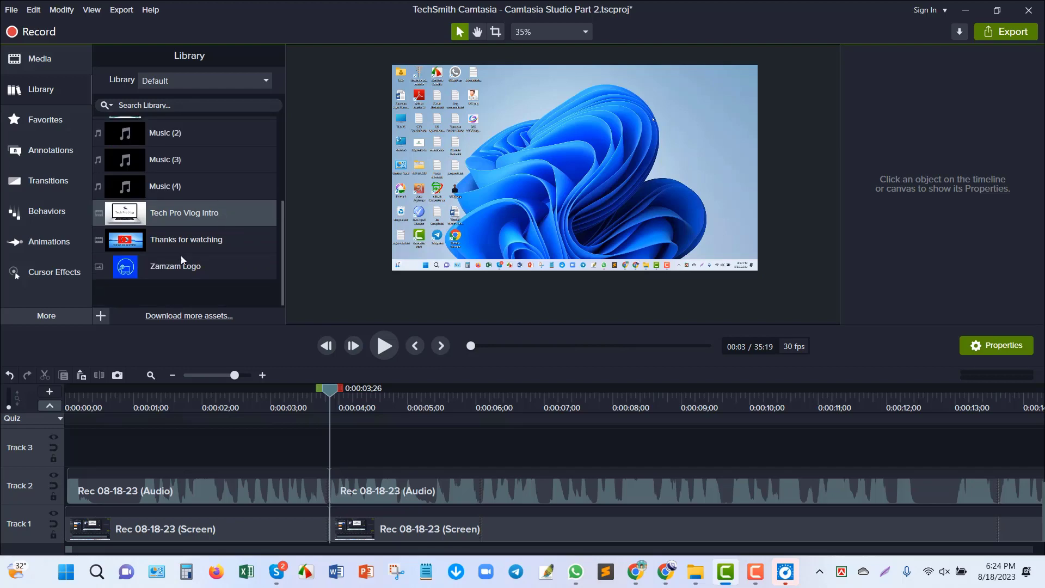
pyautogui.click(181, 243)
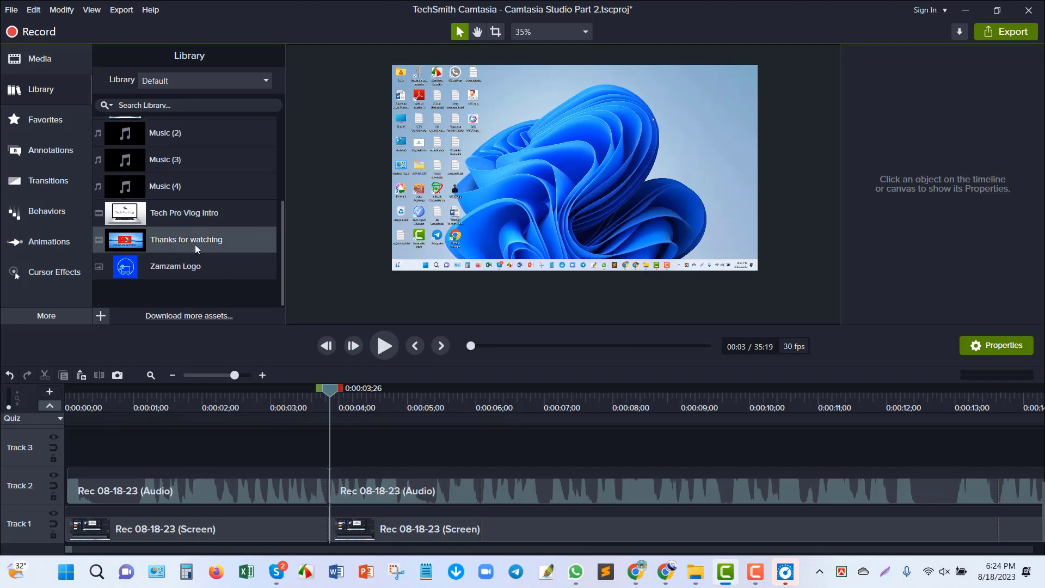
pyautogui.click(189, 220)
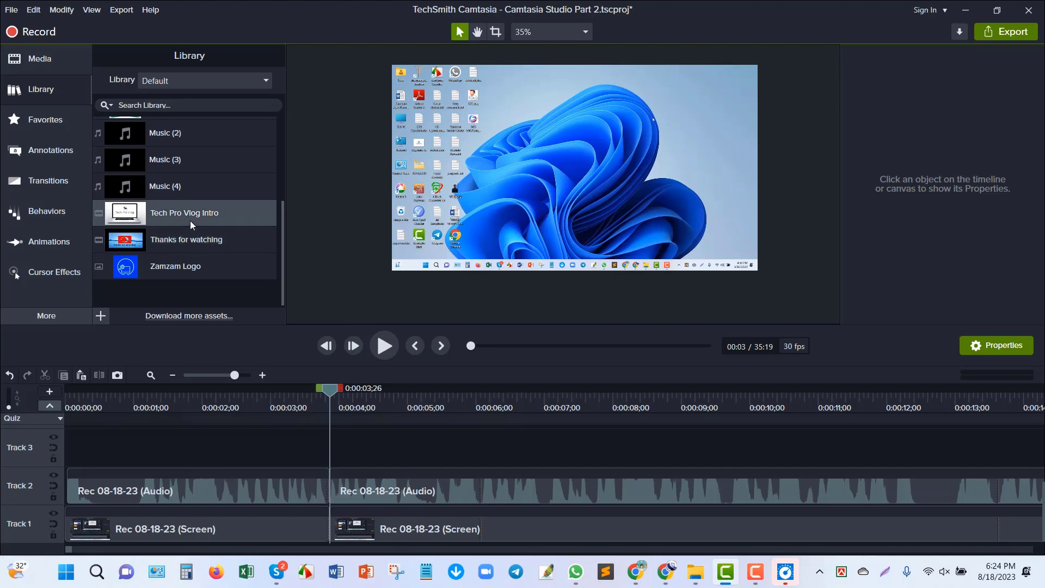
pyautogui.moveTo(173, 214); pyautogui.dragTo(380, 490)
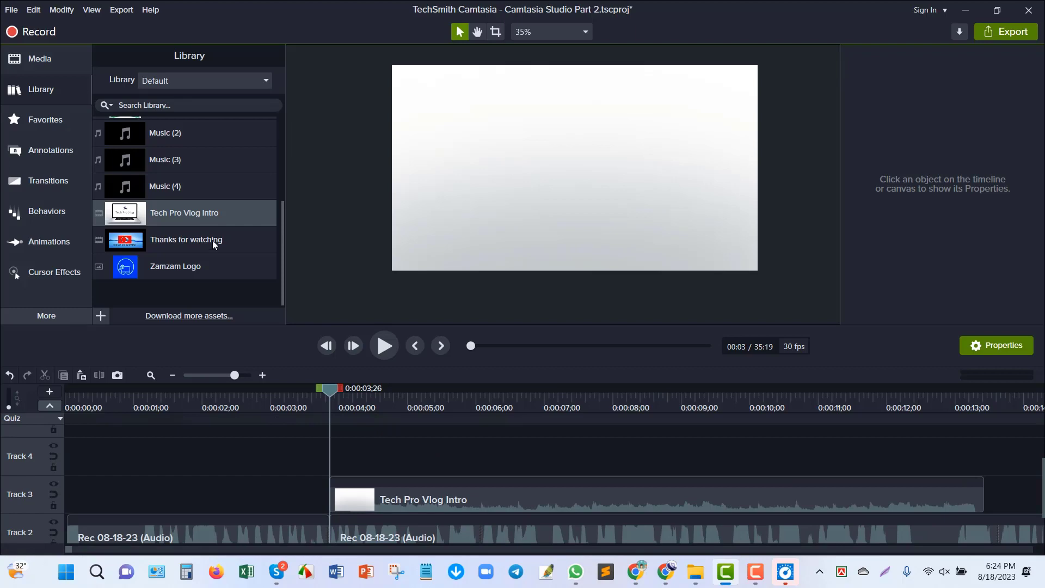
pyautogui.moveTo(213, 241); pyautogui.dragTo(532, 465)
# Shift the audio and screen clips after the split together so they start where the Tech Pro Vlog Intro clip ends
pyautogui.click(430, 501)
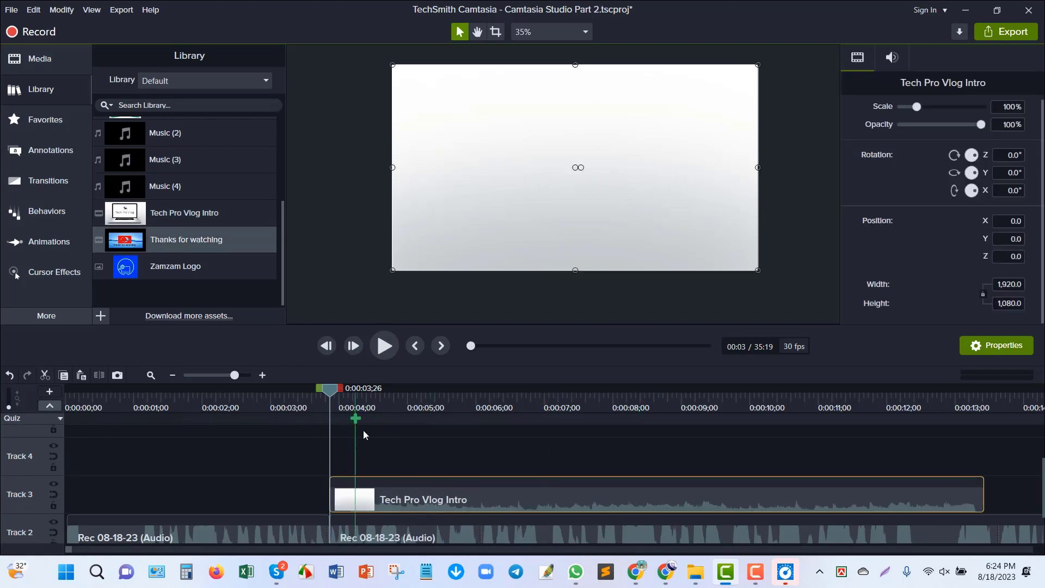
pyautogui.click(401, 442)
pyautogui.scroll(-1, 446, 474)
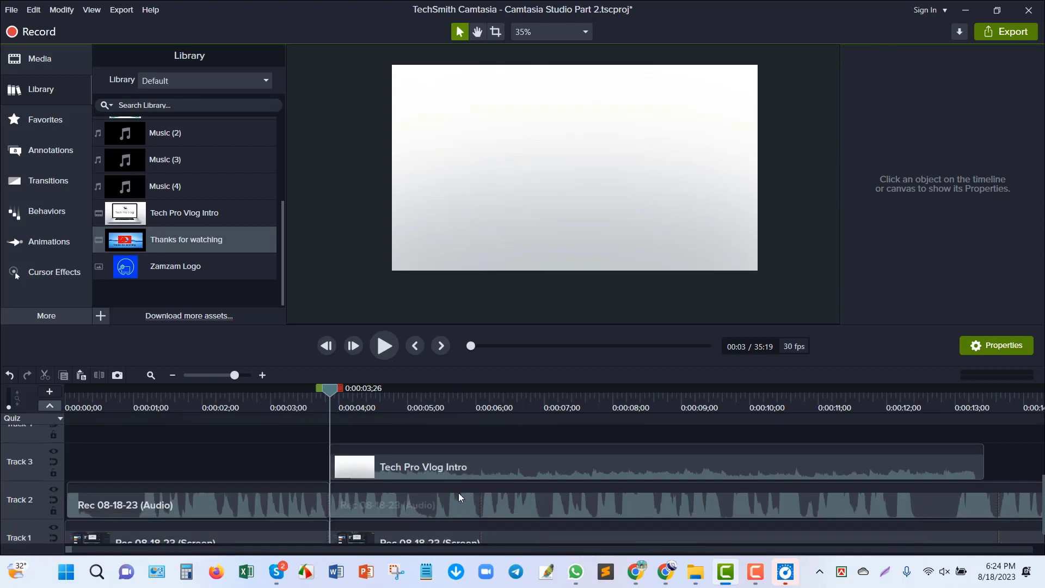
pyautogui.hotkey('ctrl', 'a')
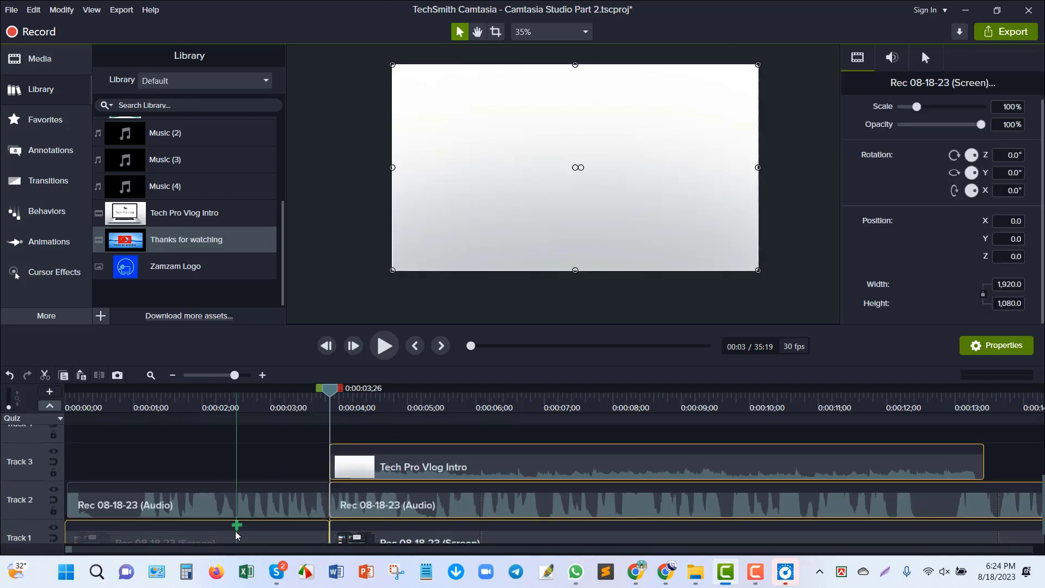
pyautogui.scroll(-1, 612, 441)
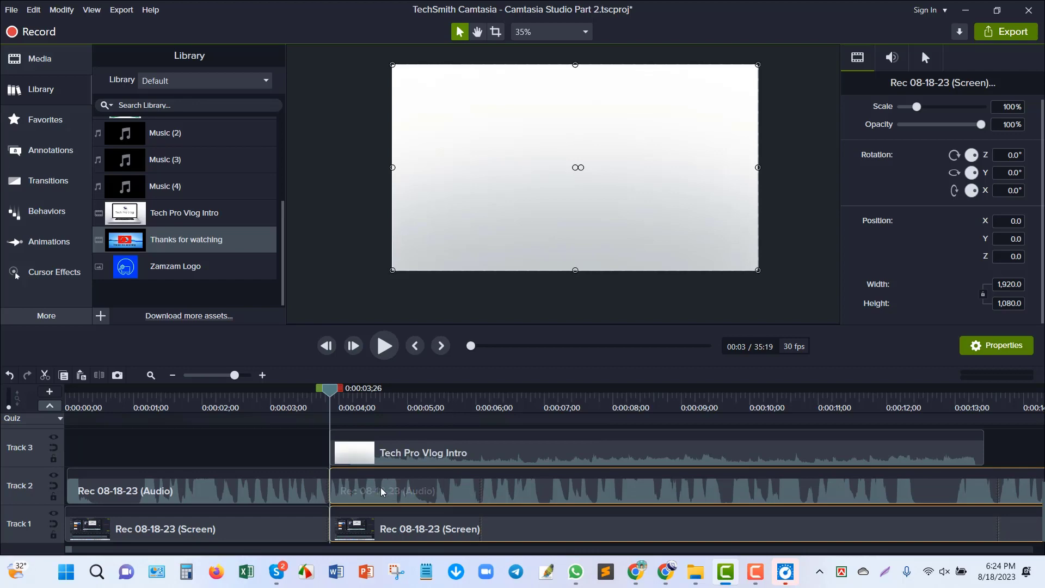
pyautogui.moveTo(482, 489); pyautogui.dragTo(1003, 487)
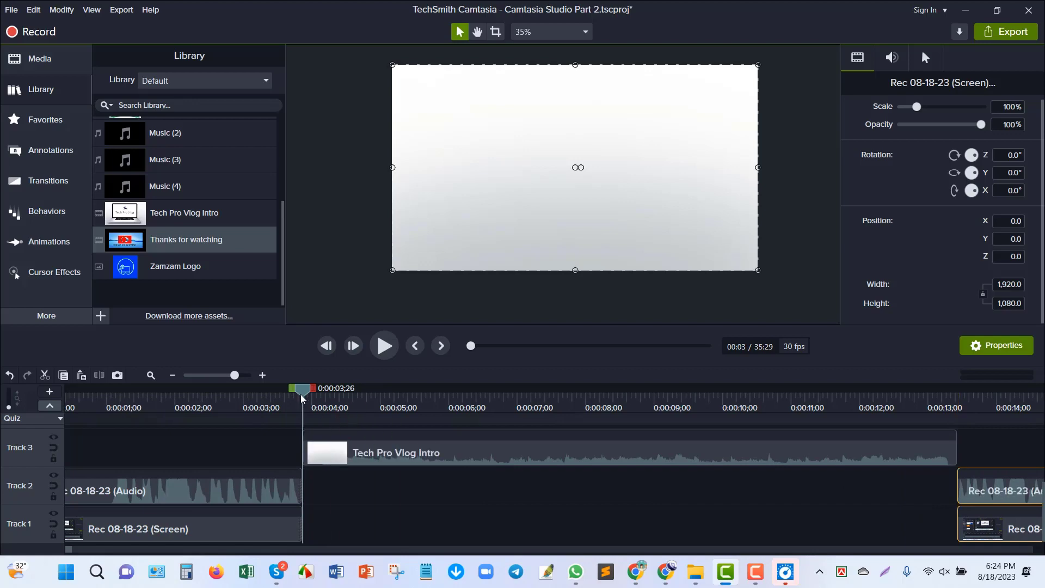
# Play the timeline from 0:00:03;25 through the inserted intro and stop shortly after the recording resumes
pyautogui.moveTo(298, 389); pyautogui.dragTo(296, 413)
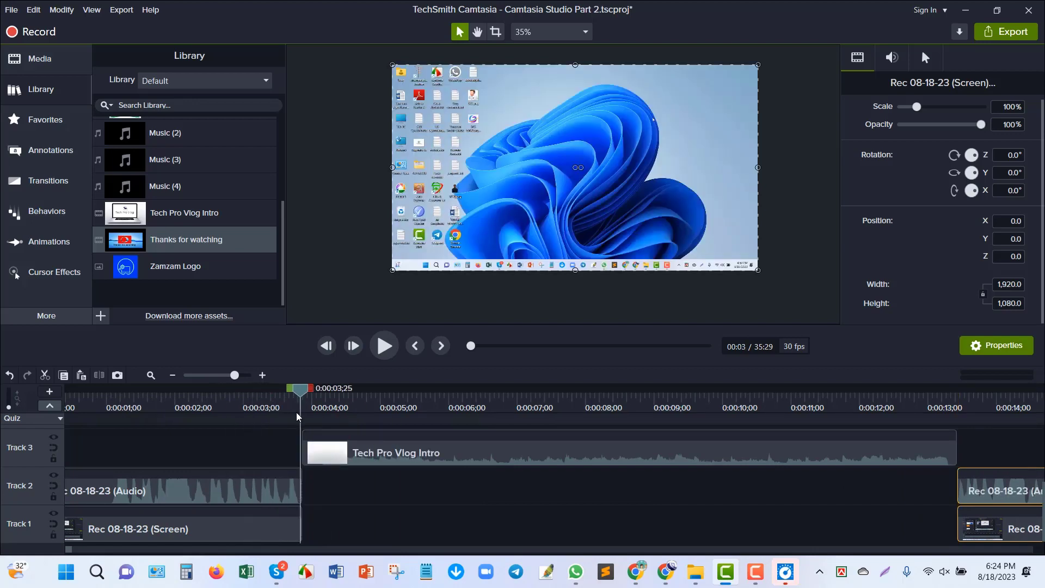
pyautogui.click(383, 347)
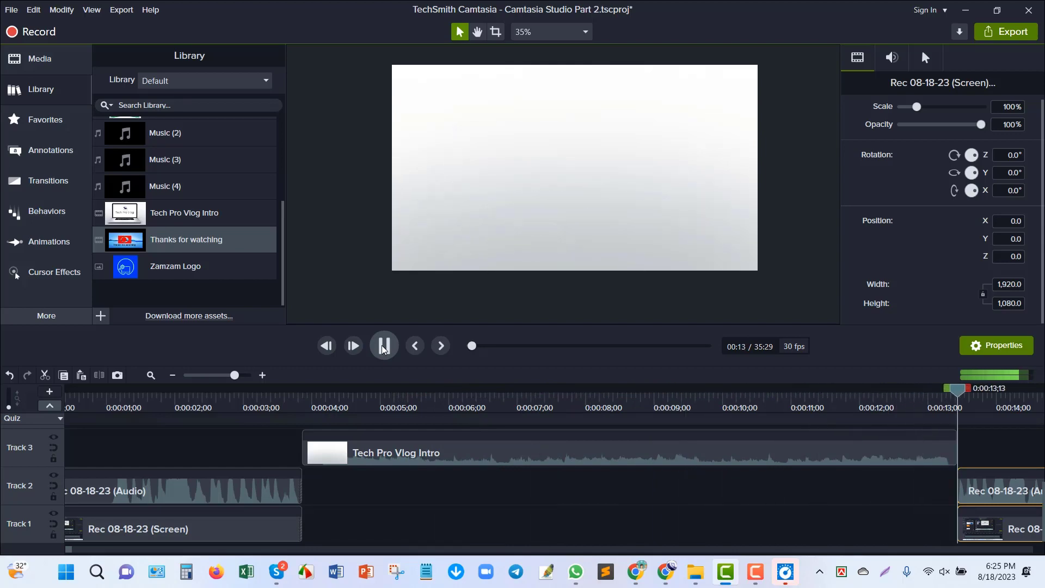
pyautogui.click(383, 347)
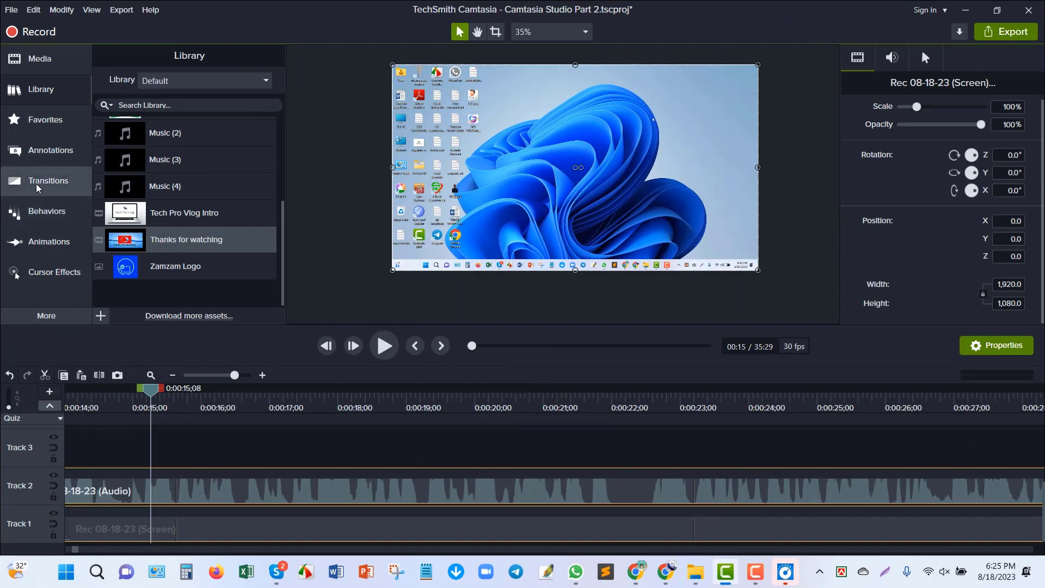
# Add the white text rectangle callout from the Basic annotation style to Track 3 at 0:00:22;02
pyautogui.click(43, 147)
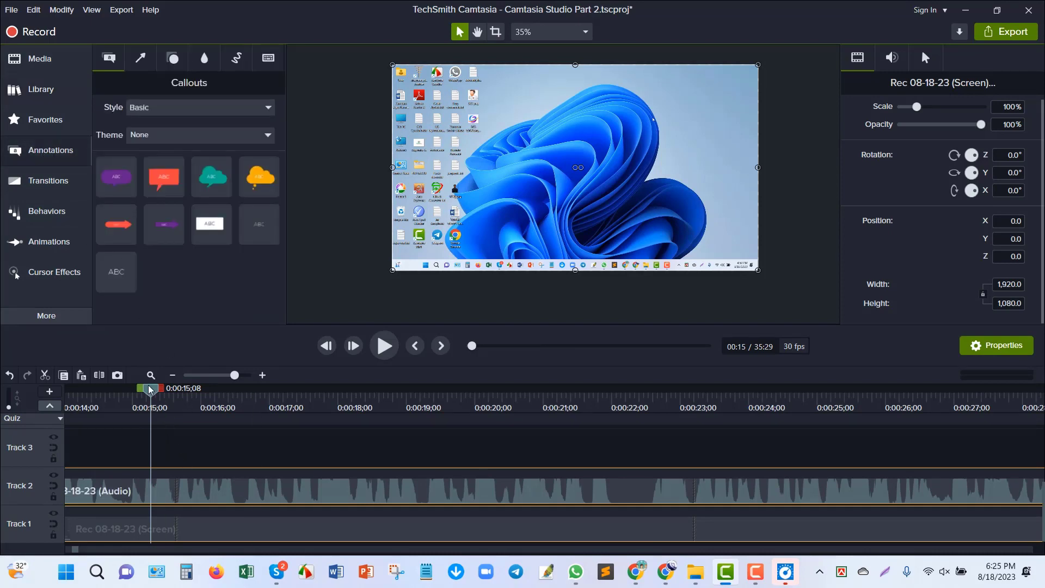
pyautogui.click(304, 403)
pyautogui.moveTo(423, 431); pyautogui.dragTo(616, 446)
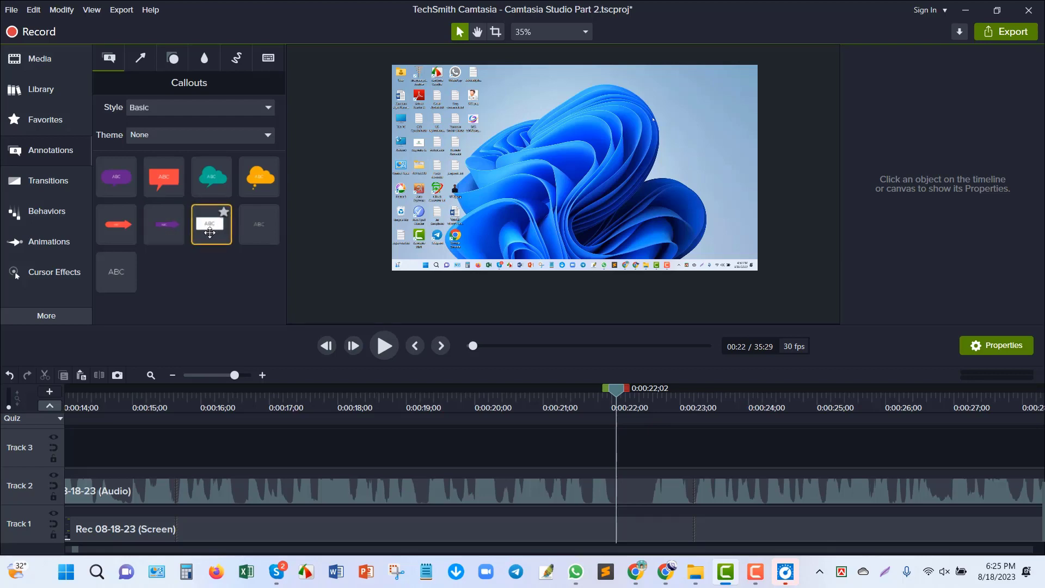
pyautogui.moveTo(207, 229); pyautogui.dragTo(610, 453)
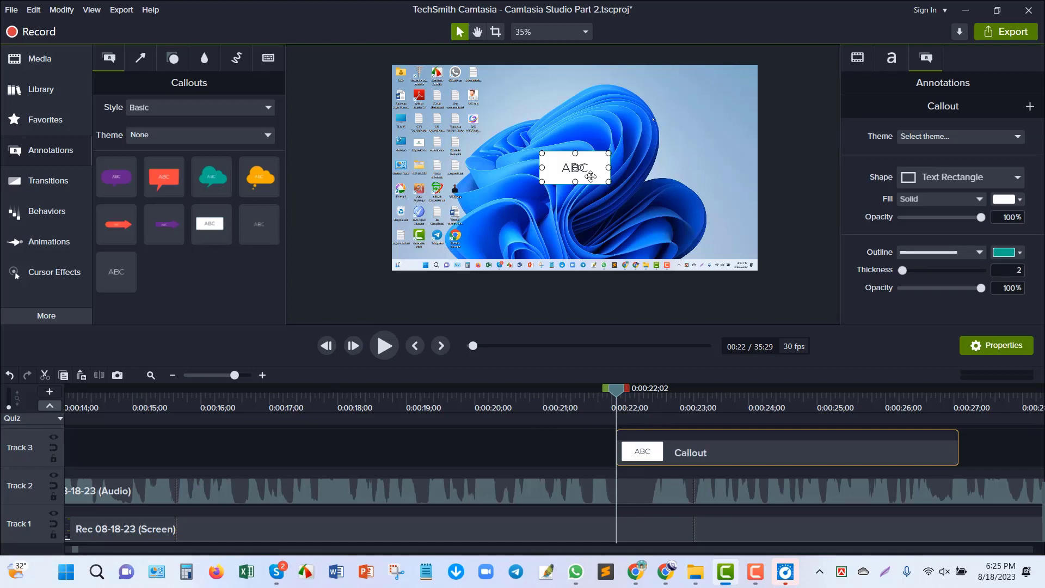
# Replace the callout text with "Please subscriber our Channel" and widen the box on both sides to fit it on one line
pyautogui.doubleClick(566, 163)
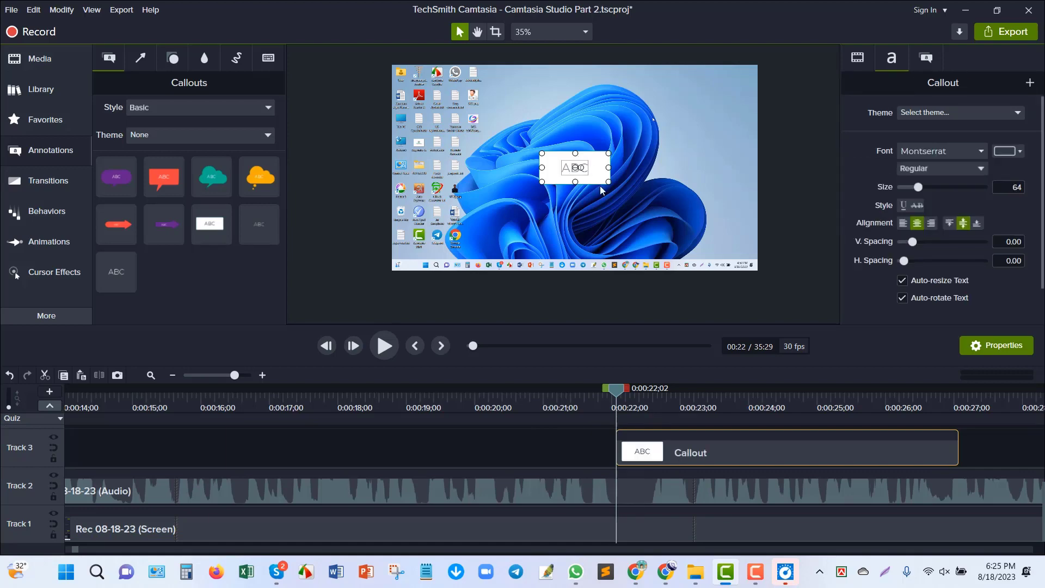
pyautogui.write('Please subscriber our Channel')
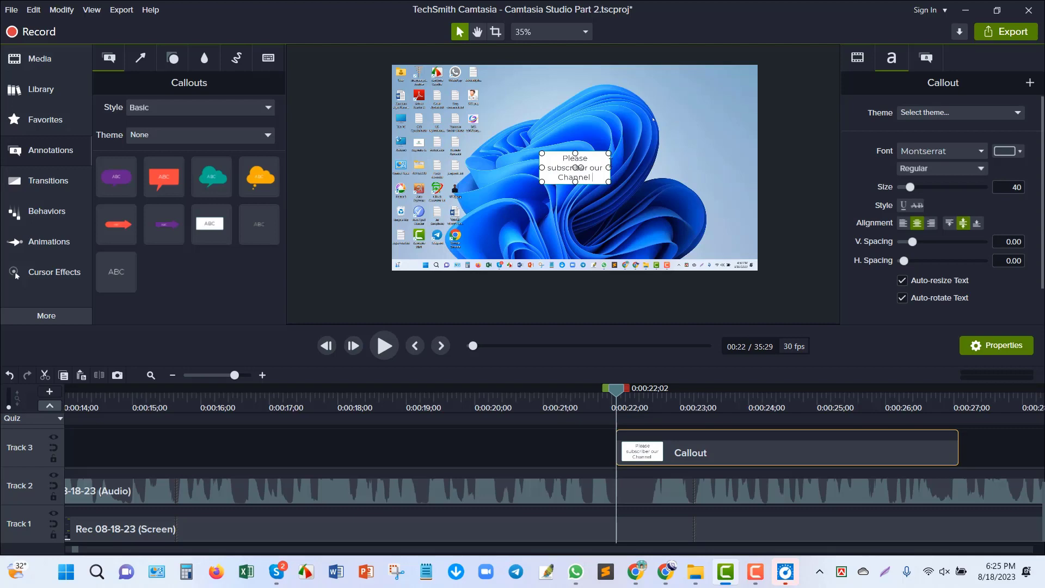
pyautogui.moveTo(608, 168); pyautogui.dragTo(740, 168)
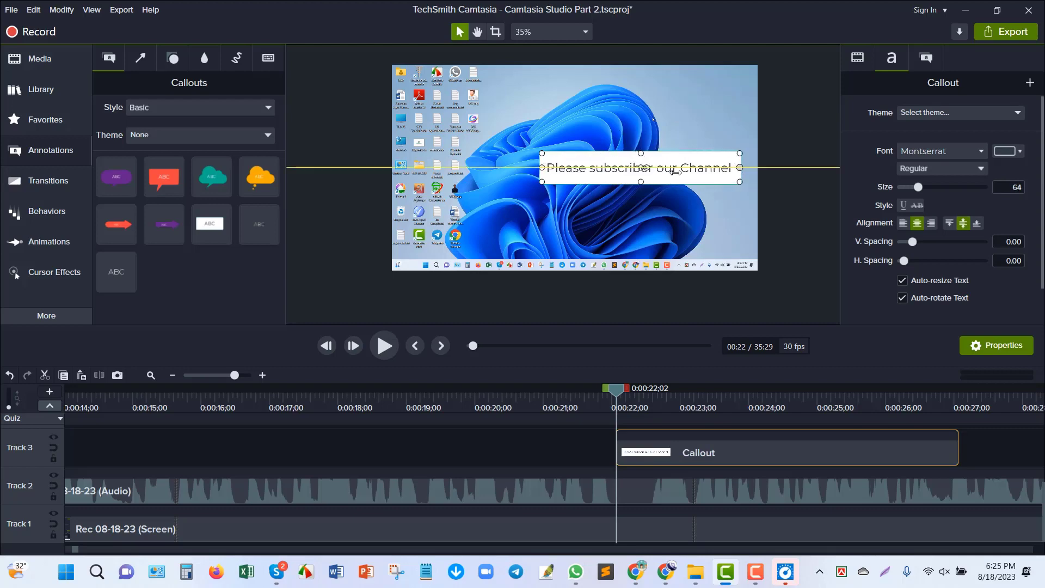
pyautogui.moveTo(539, 167); pyautogui.dragTo(418, 168)
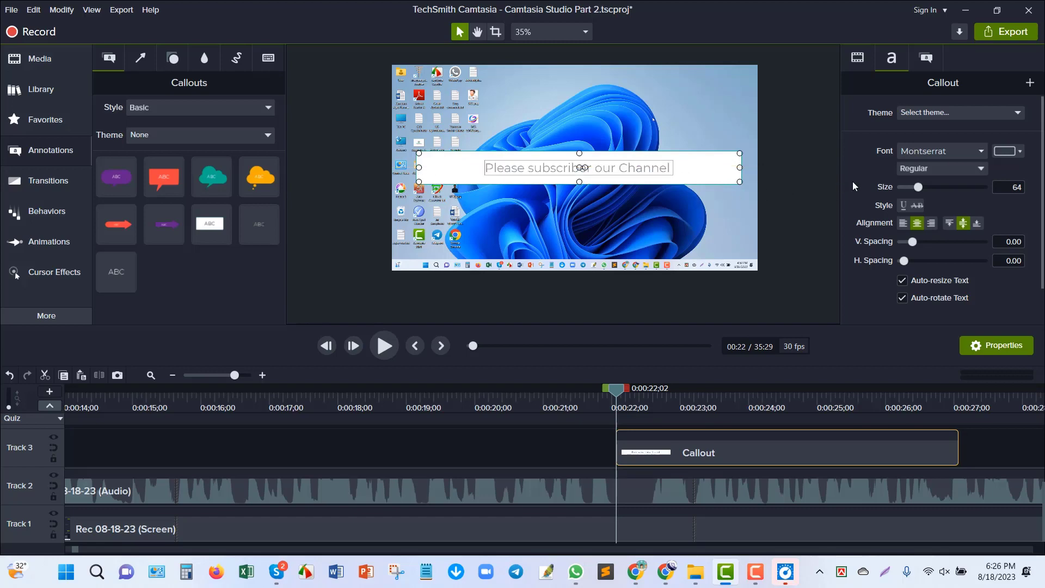
# Set the callout text to size 98 and the Bold font weight
pyautogui.moveTo(918, 187); pyautogui.dragTo(930, 189)
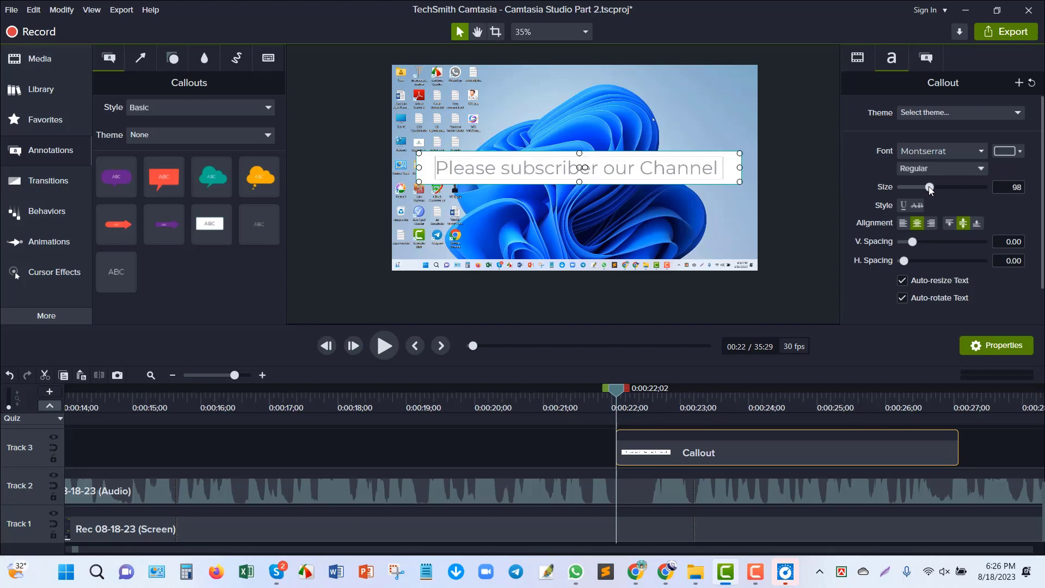
pyautogui.click(967, 169)
pyautogui.click(915, 213)
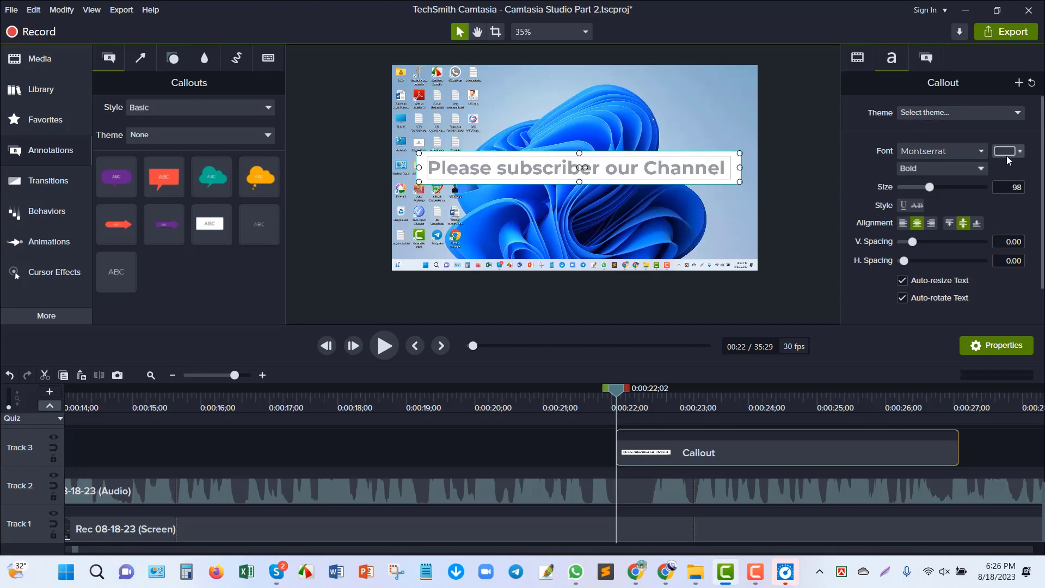
# Change the callout's font color to a deep red using the color picker
pyautogui.click(1020, 158)
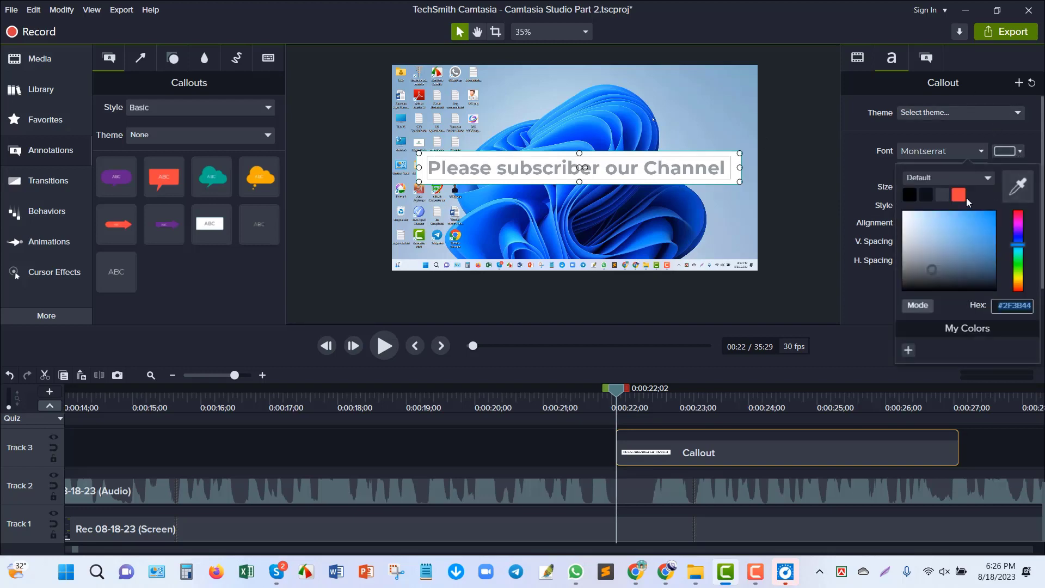
pyautogui.click(960, 196)
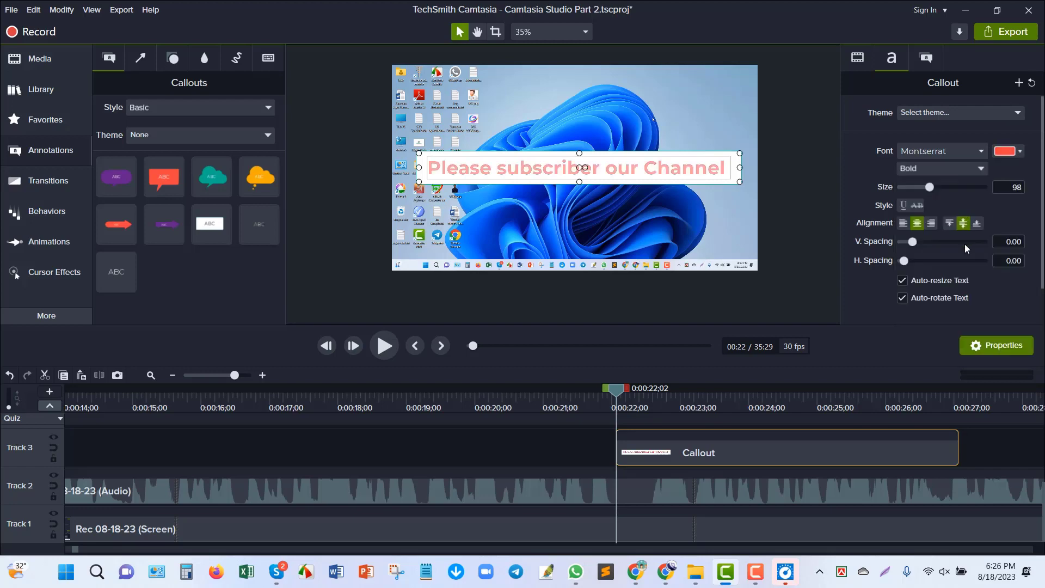
pyautogui.click(1007, 152)
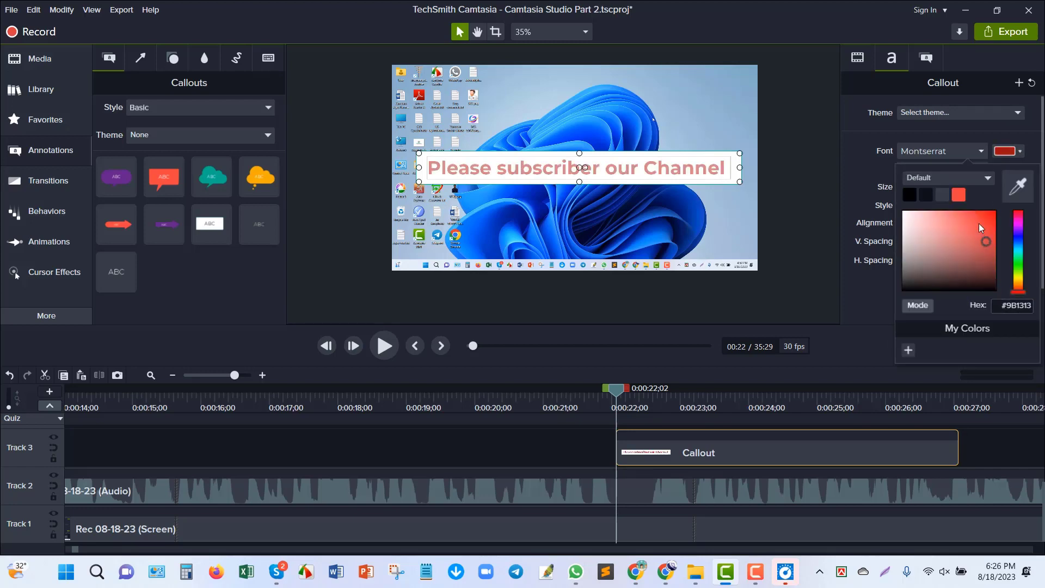
pyautogui.click(981, 223)
pyautogui.click(989, 216)
pyautogui.click(989, 234)
# Move the callout down on the canvas to just above the recorded taskbar and deselect it
pyautogui.click(685, 193)
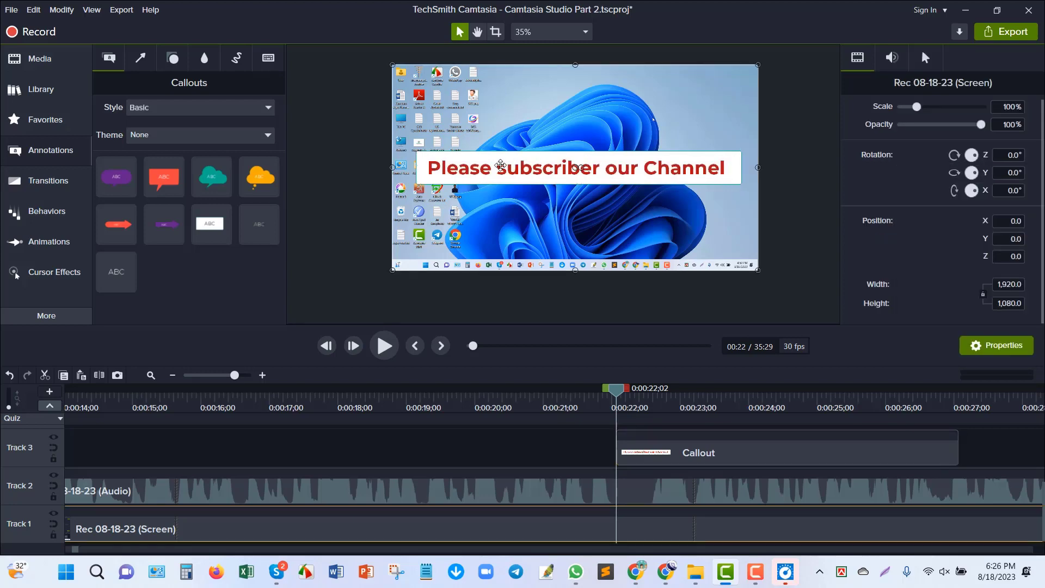
pyautogui.moveTo(495, 160); pyautogui.dragTo(493, 225)
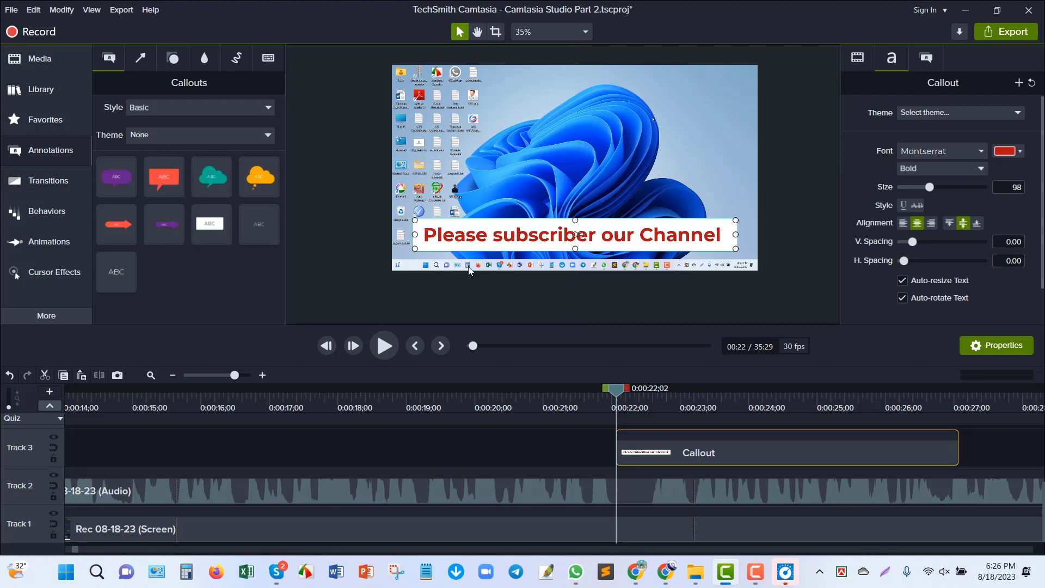
pyautogui.click(489, 439)
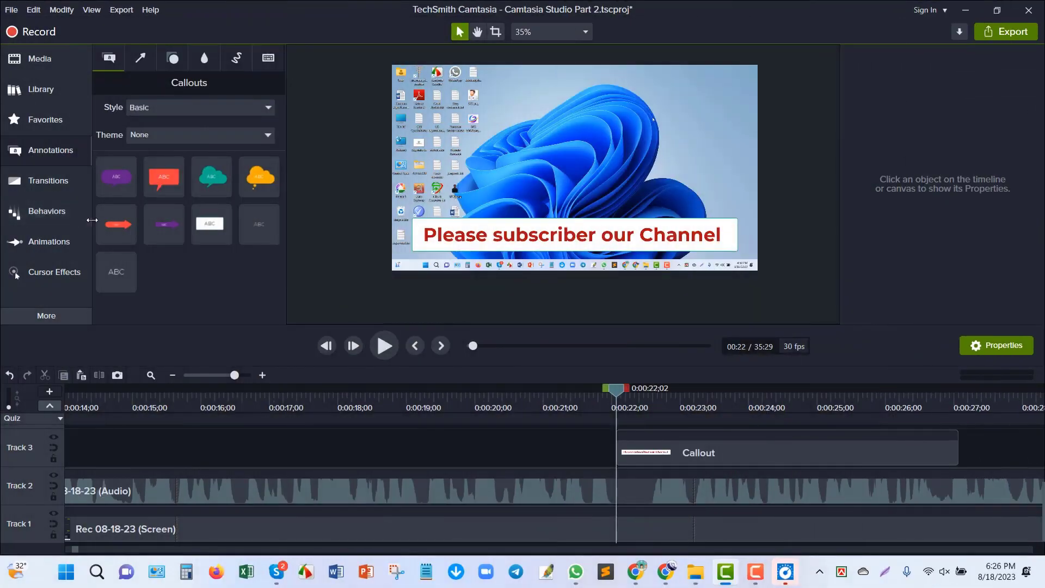
# Show the 3D transitions and split the Rec 08-16-23 audio and screen clips at 0:15:01;22
pyautogui.click(48, 179)
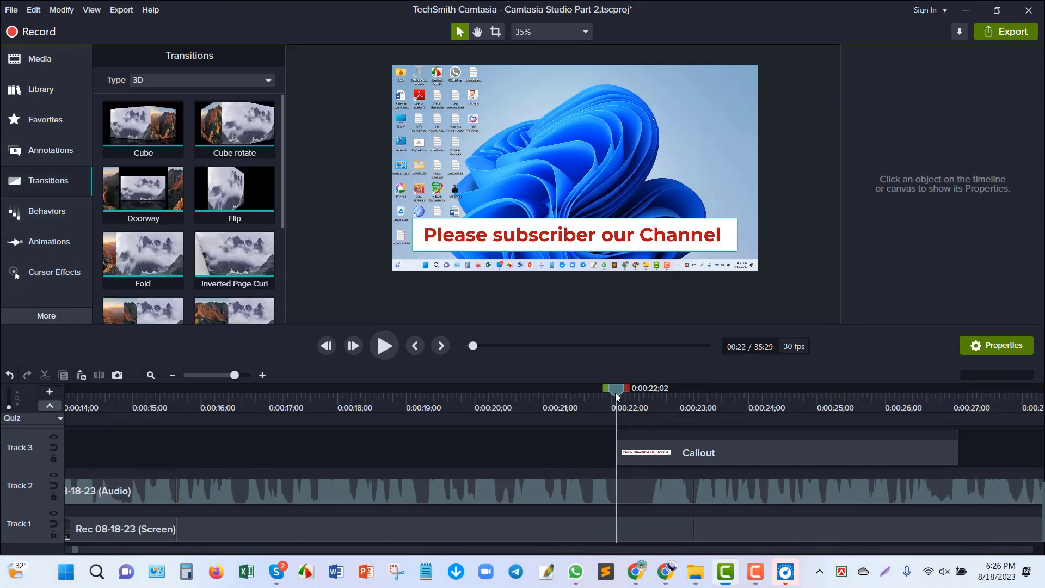
pyautogui.moveTo(614, 391); pyautogui.dragTo(1038, 431)
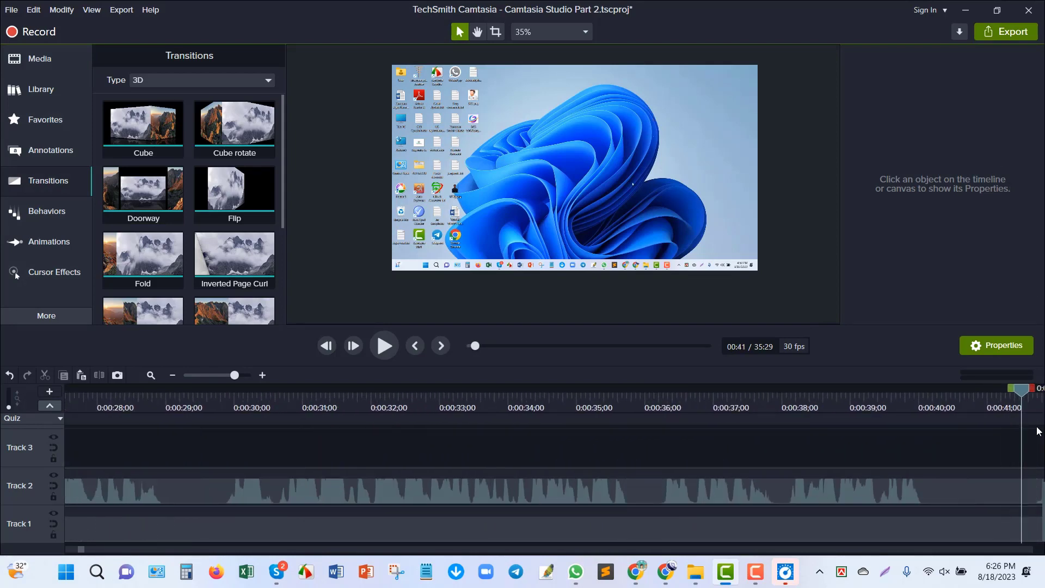
pyautogui.click(518, 347)
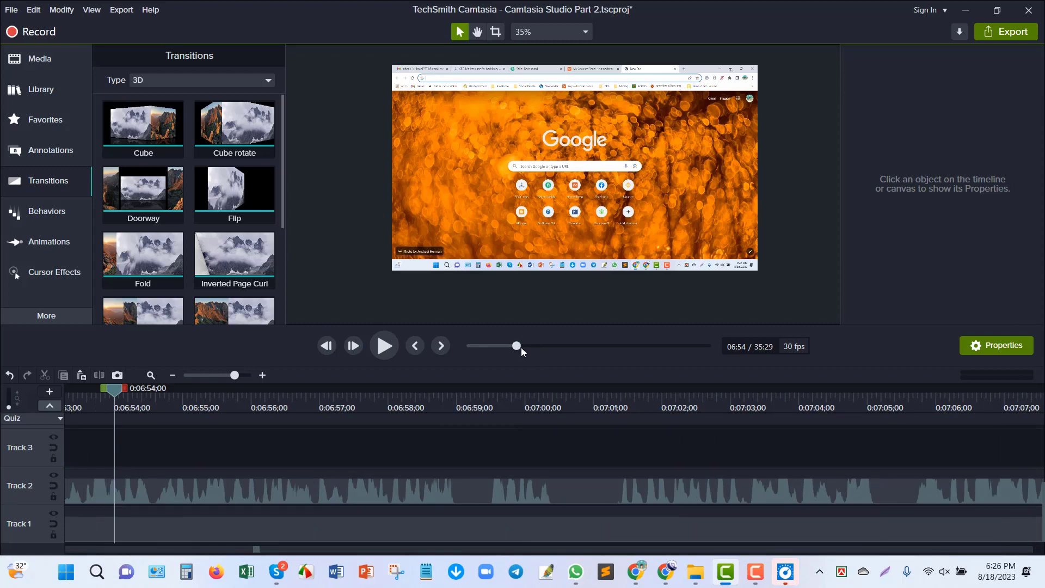
pyautogui.moveTo(517, 346); pyautogui.dragTo(457, 357)
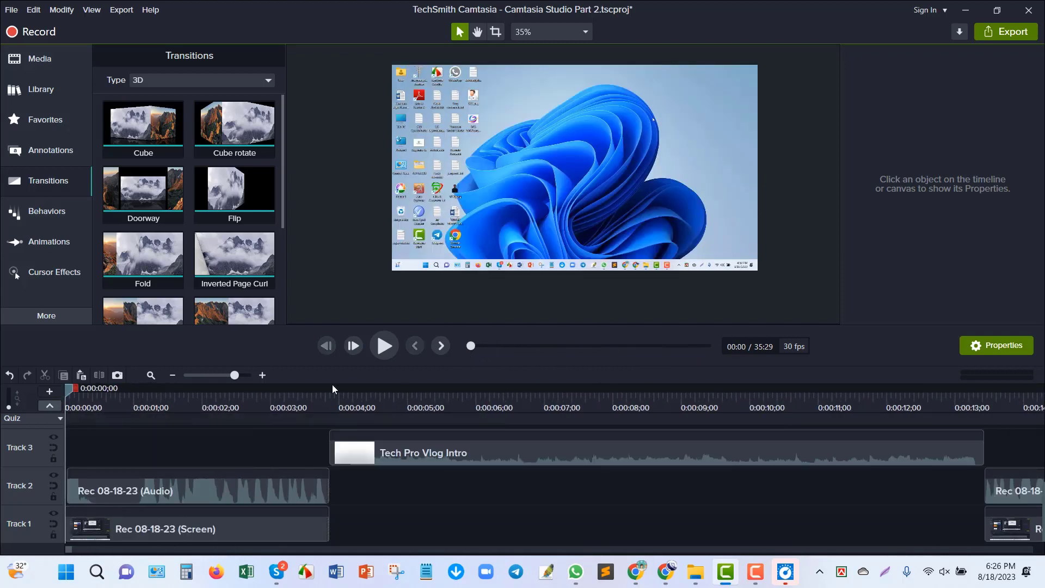
pyautogui.click(519, 345)
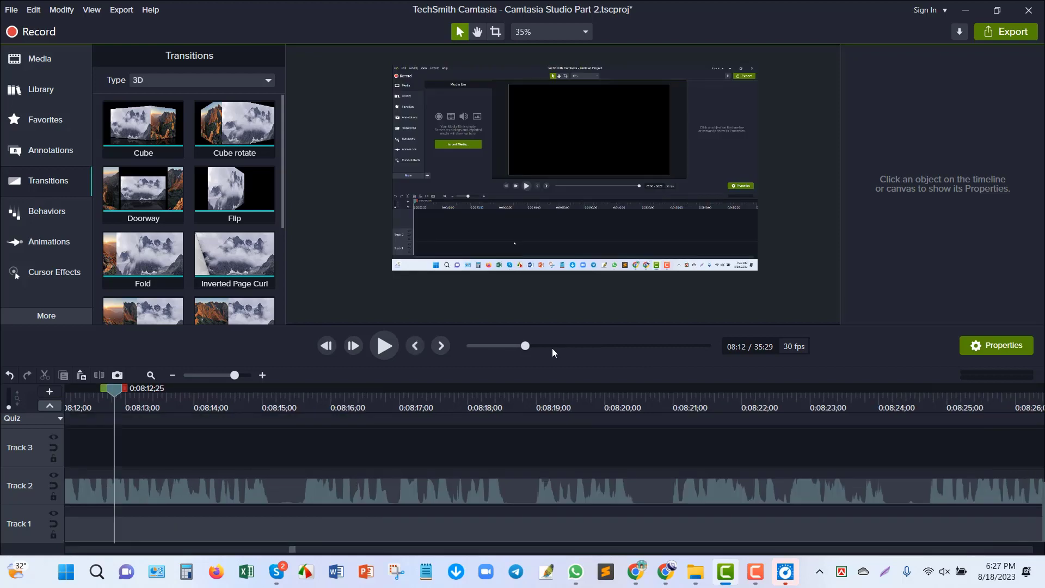
pyautogui.moveTo(552, 347); pyautogui.dragTo(570, 344)
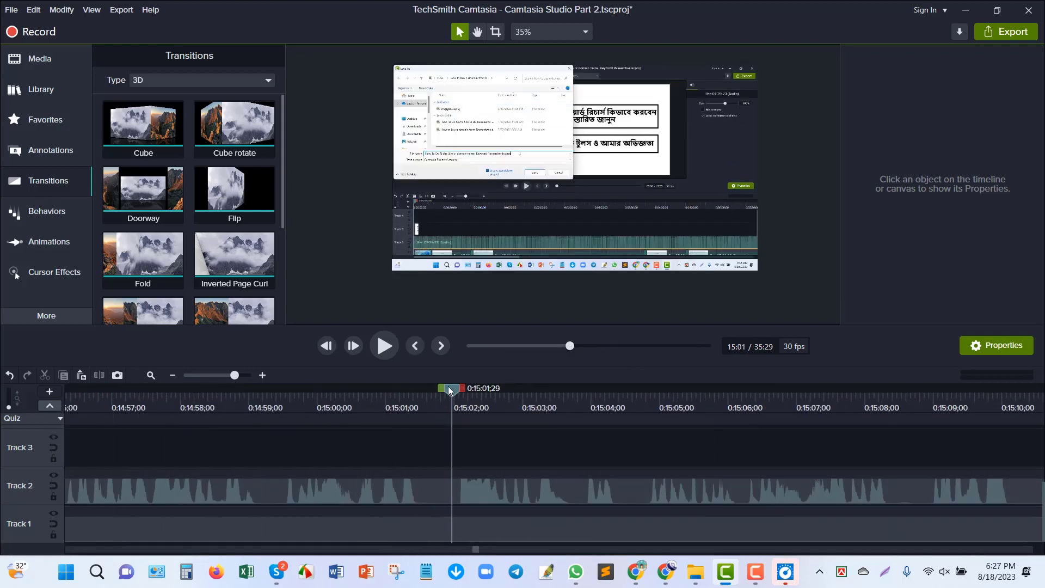
pyautogui.moveTo(450, 390); pyautogui.dragTo(435, 393)
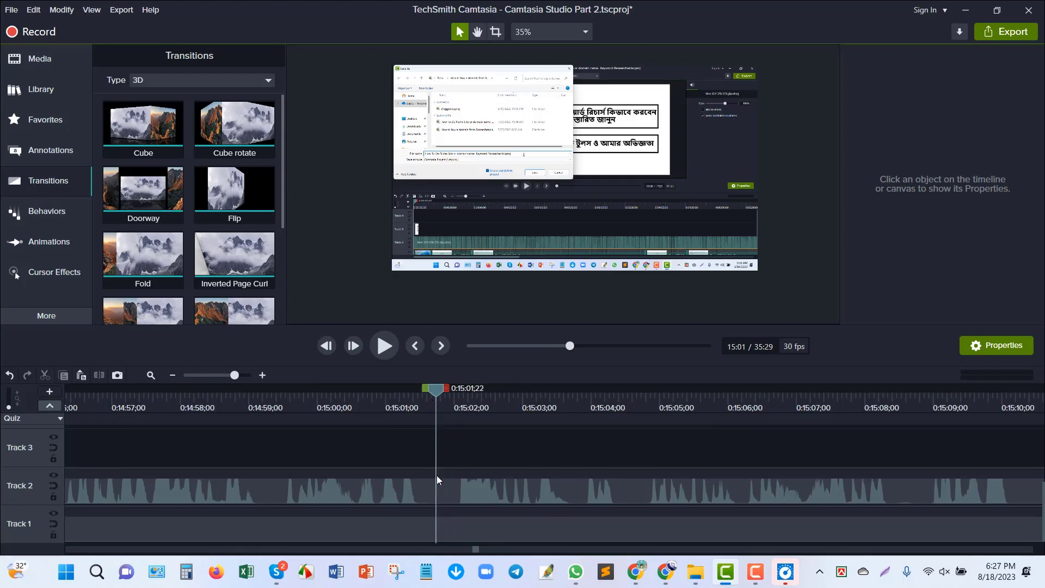
pyautogui.click(437, 478)
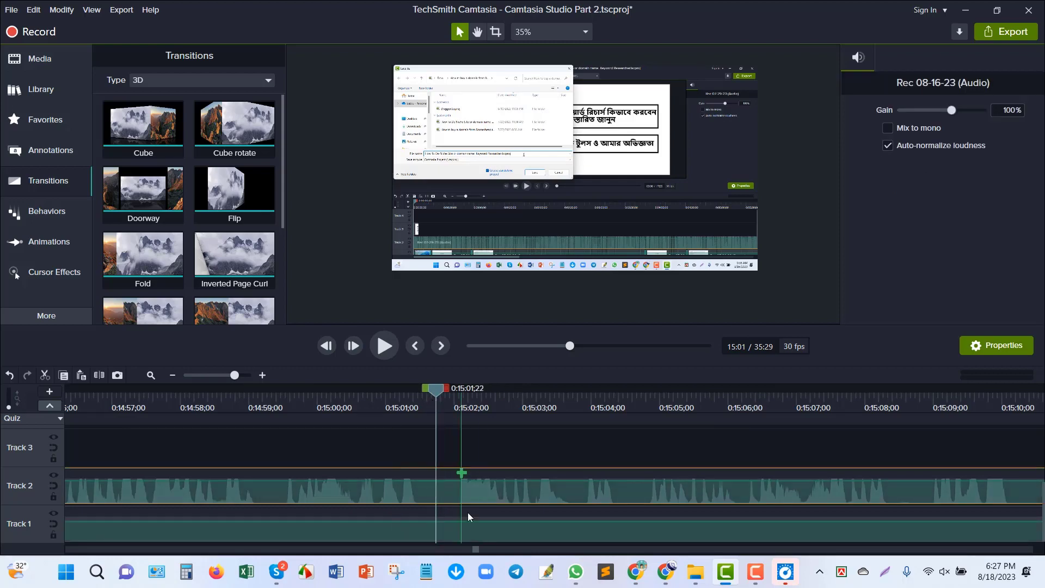
pyautogui.click(437, 525)
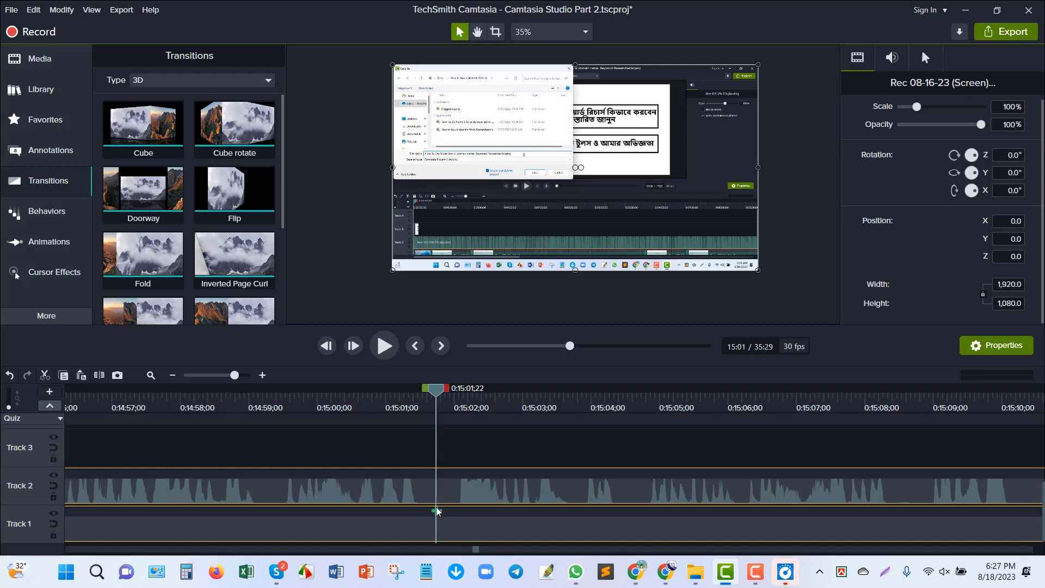
pyautogui.click(102, 377)
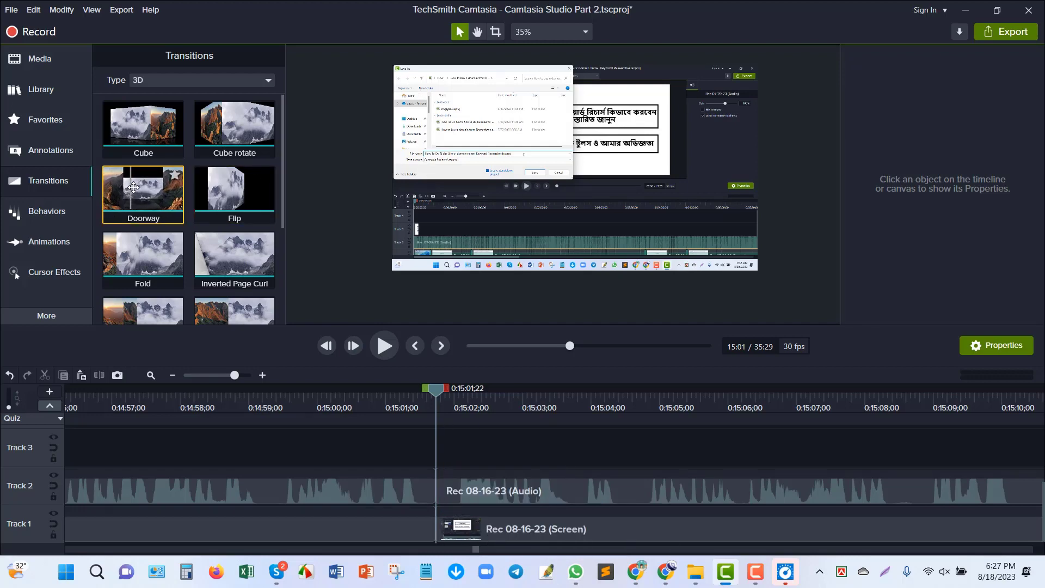
# Add the Doorway transition at the Track 1 cut and preview it from 0:15:00;28
pyautogui.moveTo(169, 196); pyautogui.dragTo(436, 490)
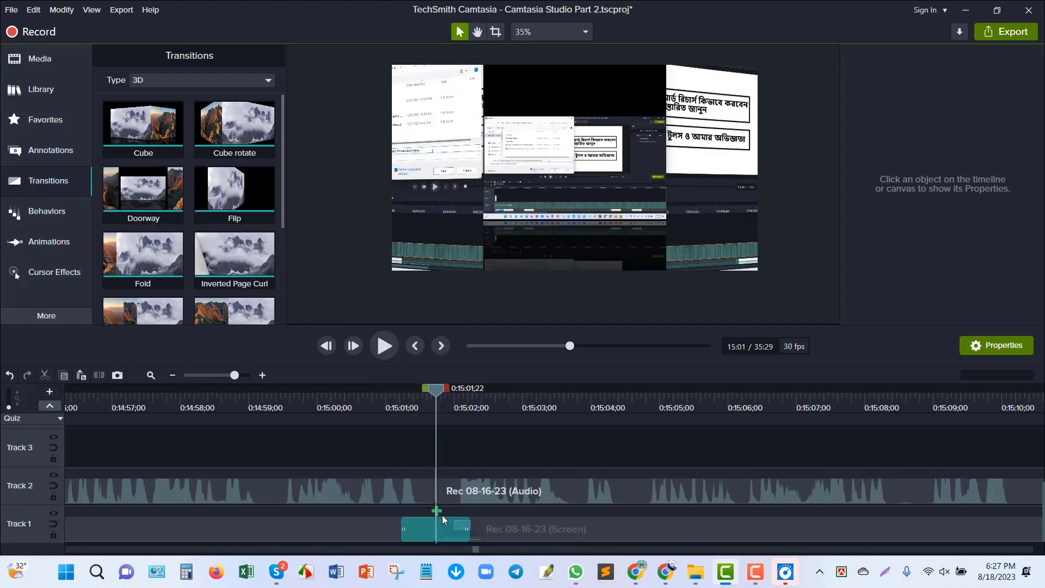
pyautogui.moveTo(435, 389); pyautogui.dragTo(377, 407)
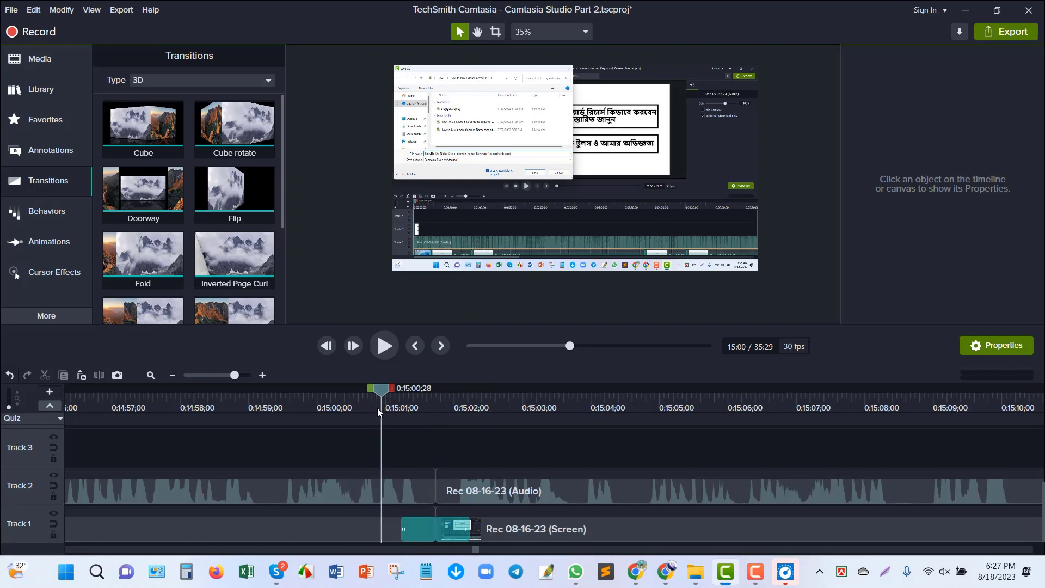
pyautogui.click(384, 345)
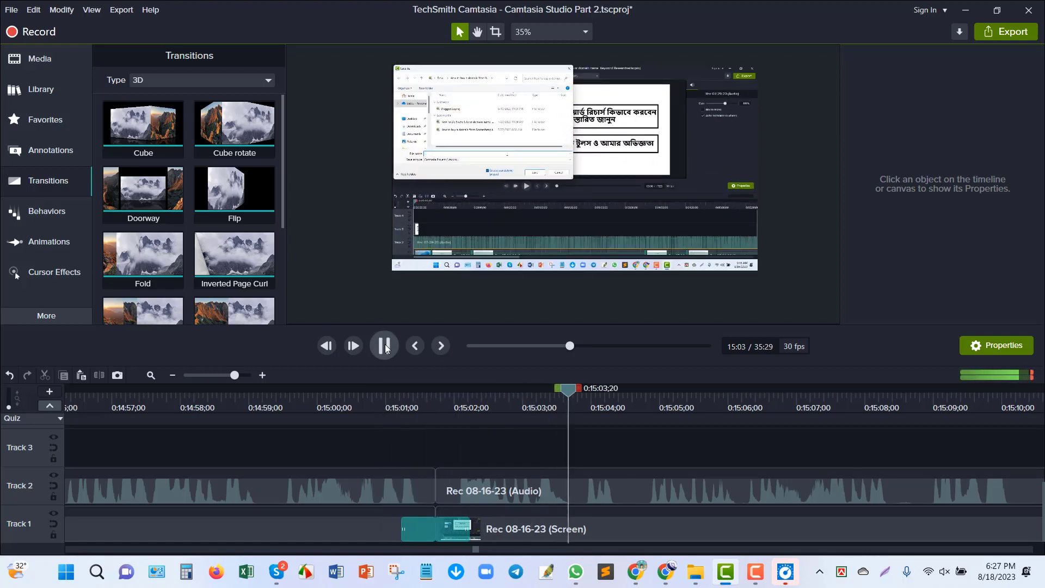
pyautogui.click(384, 344)
# Split the Track 2 audio clip at 0:18:32;21 and try to add the Cube transition to Track 1 there
pyautogui.click(612, 346)
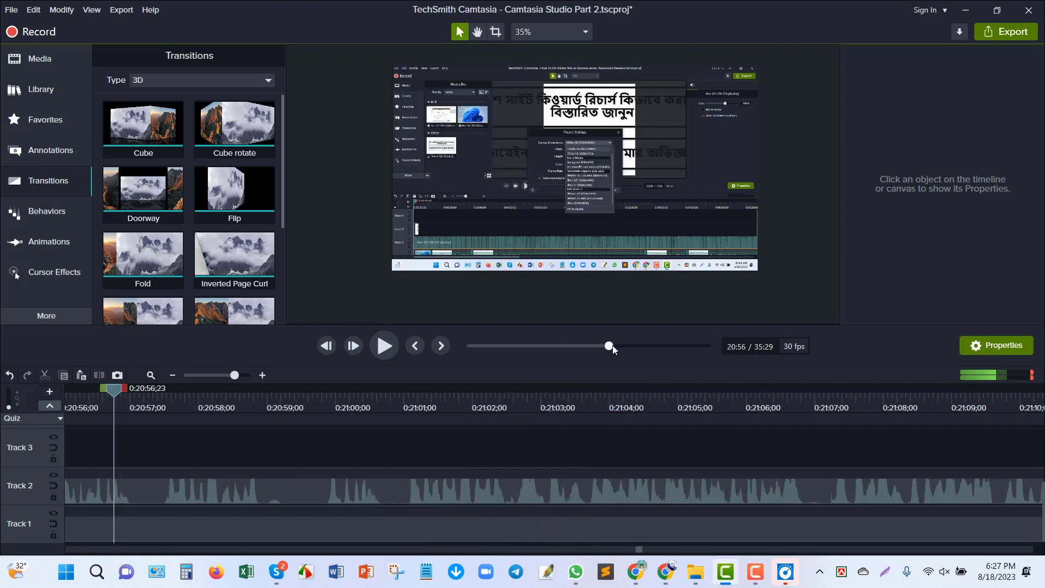
pyautogui.moveTo(610, 349); pyautogui.dragTo(569, 354)
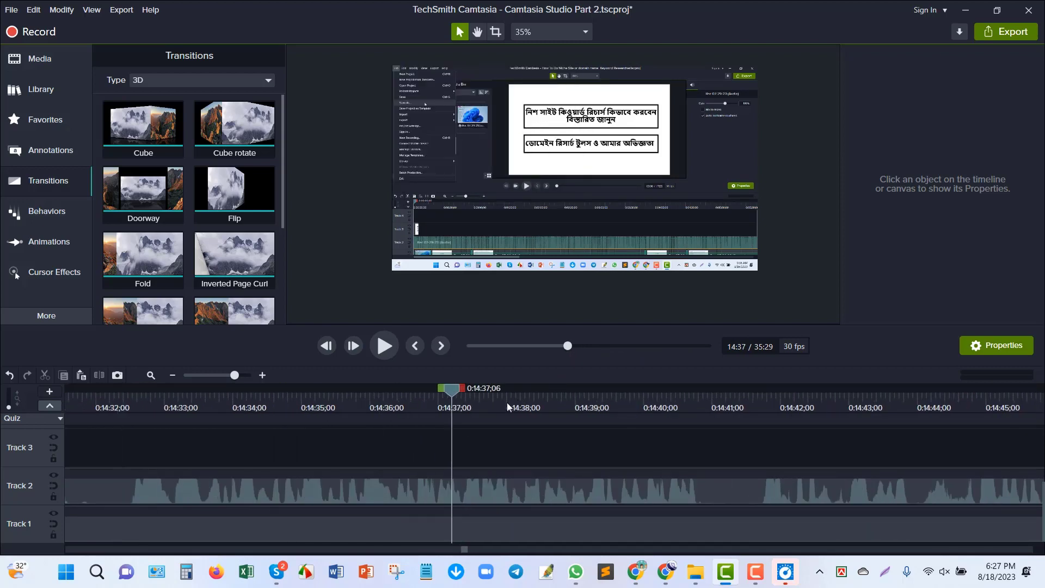
pyautogui.moveTo(457, 392); pyautogui.dragTo(368, 408)
pyautogui.moveTo(194, 408); pyautogui.dragTo(616, 390)
pyautogui.moveTo(528, 395); pyautogui.dragTo(216, 406)
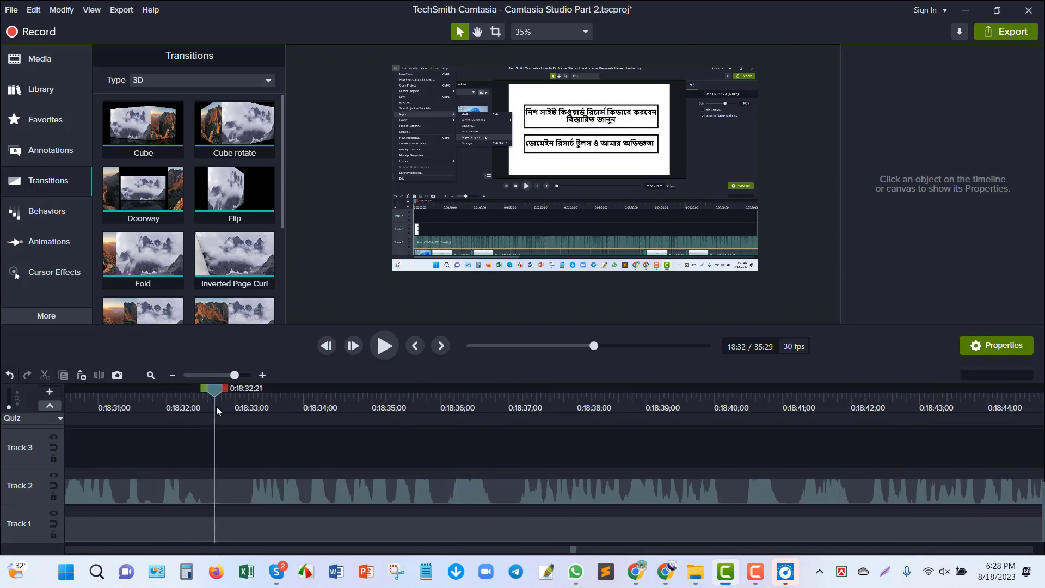
pyautogui.click(228, 489)
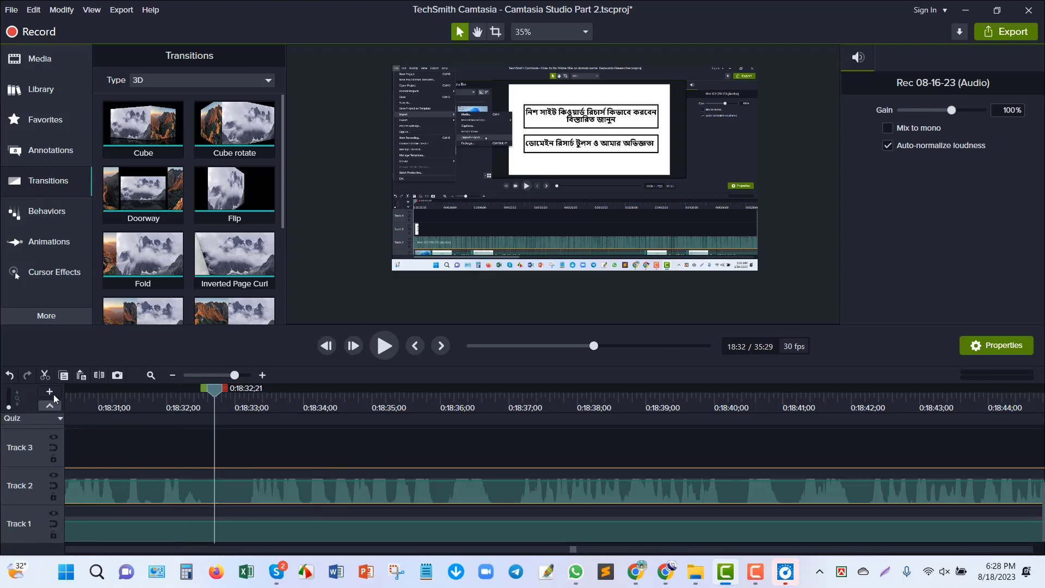
pyautogui.click(98, 376)
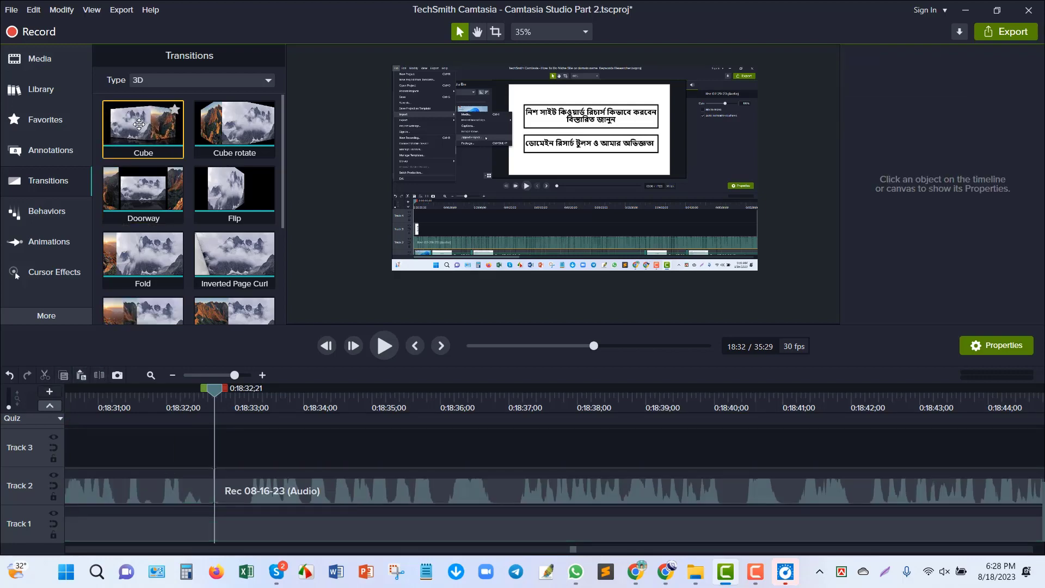
pyautogui.moveTo(139, 124); pyautogui.dragTo(223, 508)
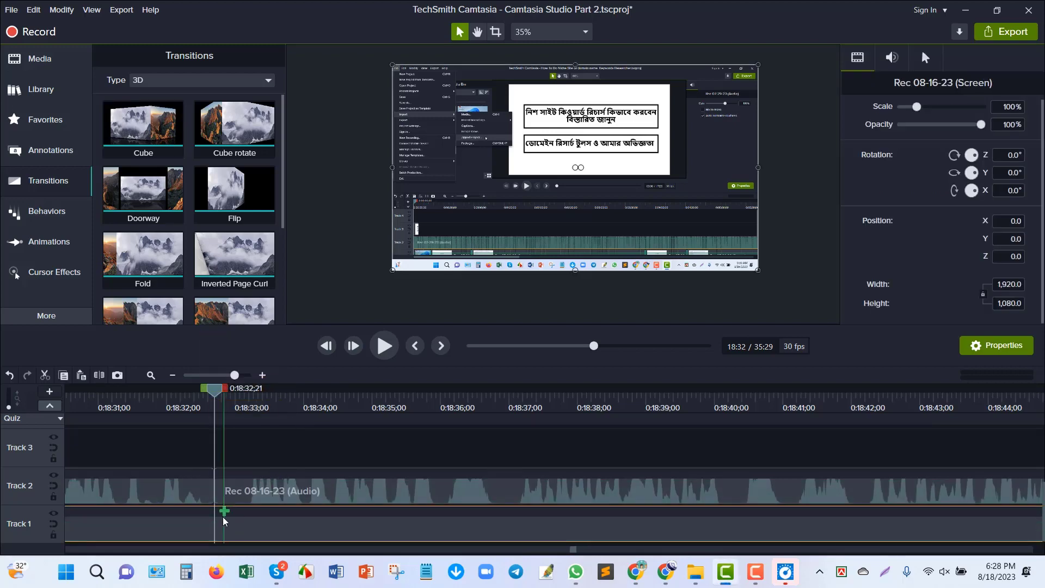
# Split the Track 1 screen clip at 0:18:32;21 to match the audio cut
pyautogui.click(221, 490)
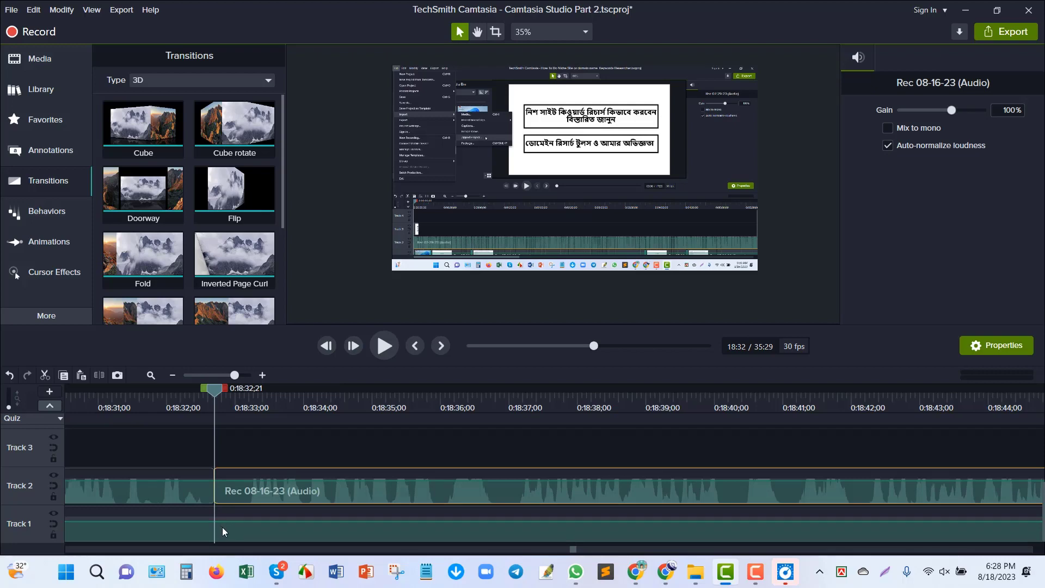
pyautogui.click(223, 531)
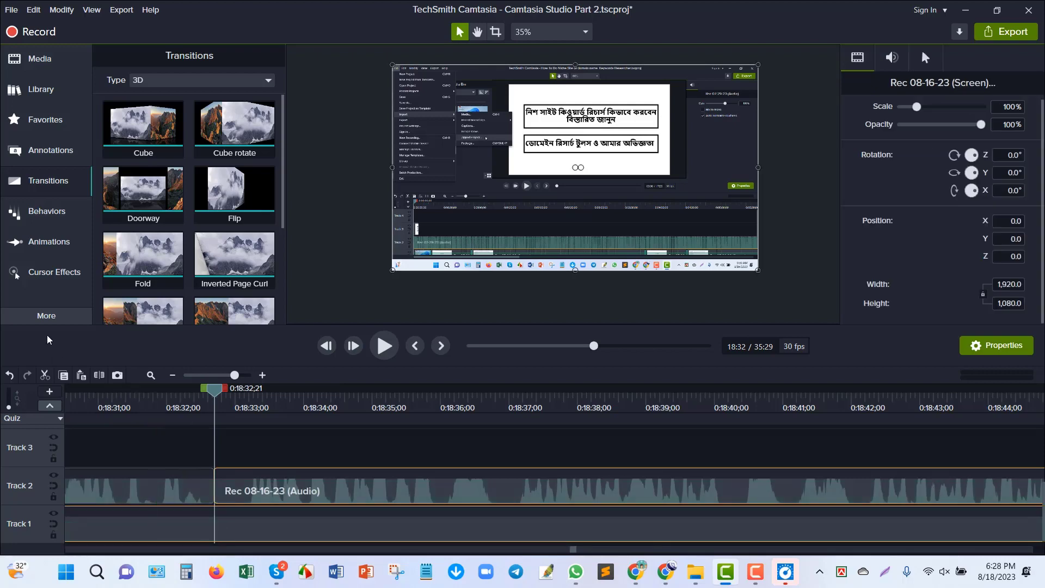
pyautogui.click(99, 376)
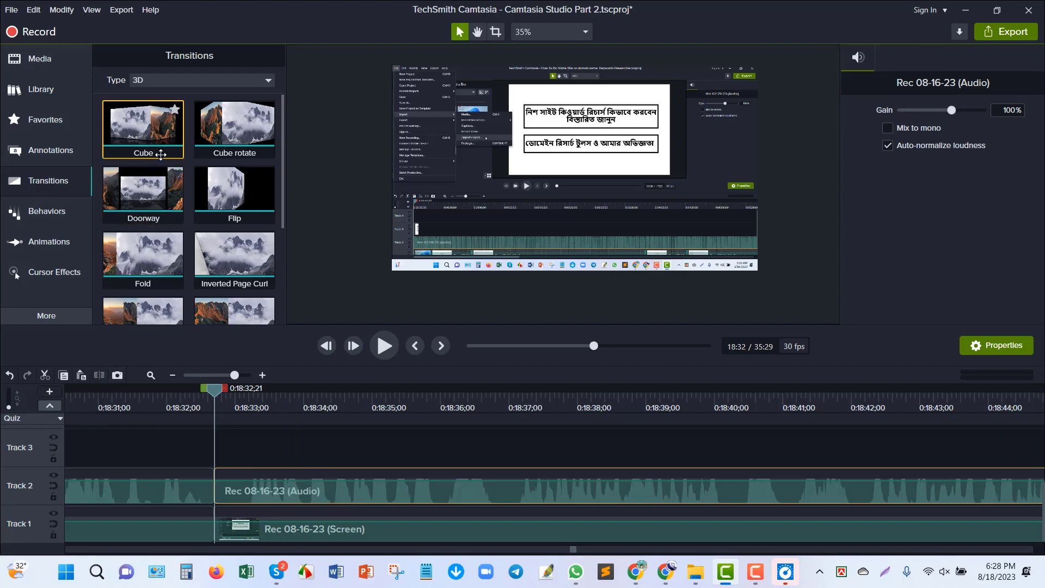
# Add the Cube transition at the new Track 1 cut and preview it from 0:18:32;03
pyautogui.moveTo(143, 125); pyautogui.dragTo(221, 528)
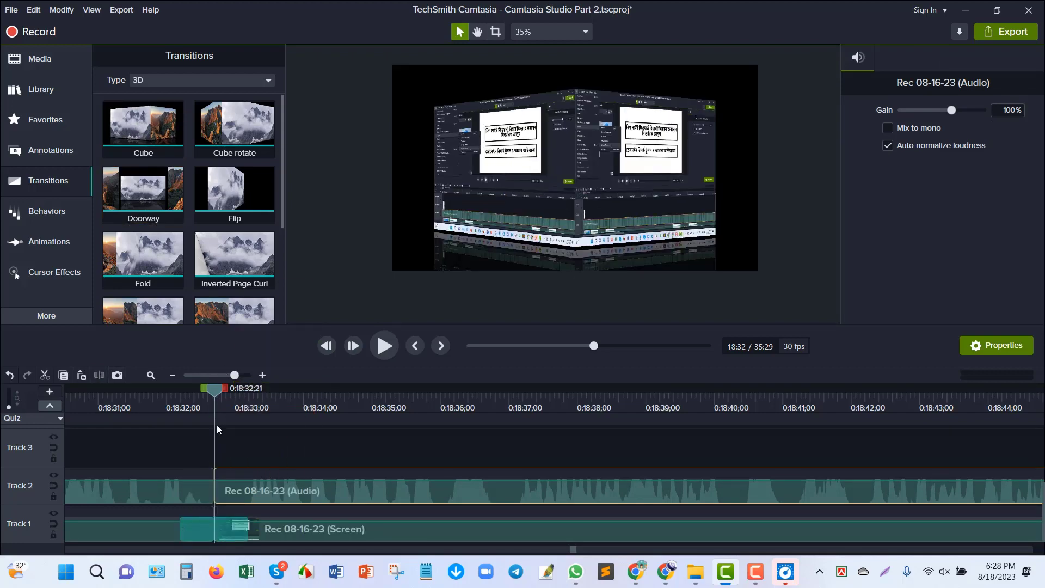
pyautogui.moveTo(211, 389); pyautogui.dragTo(170, 402)
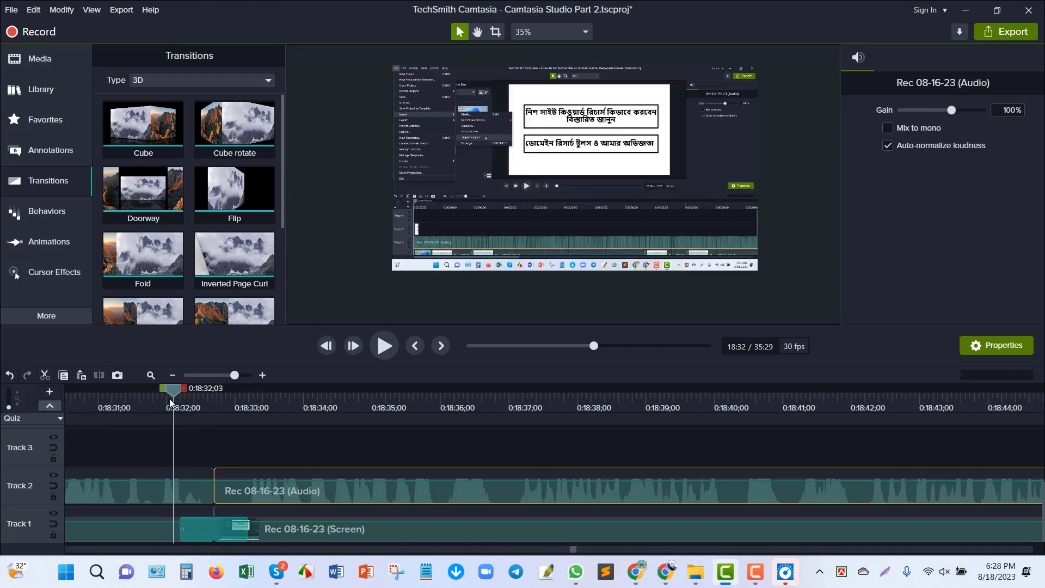
pyautogui.click(389, 348)
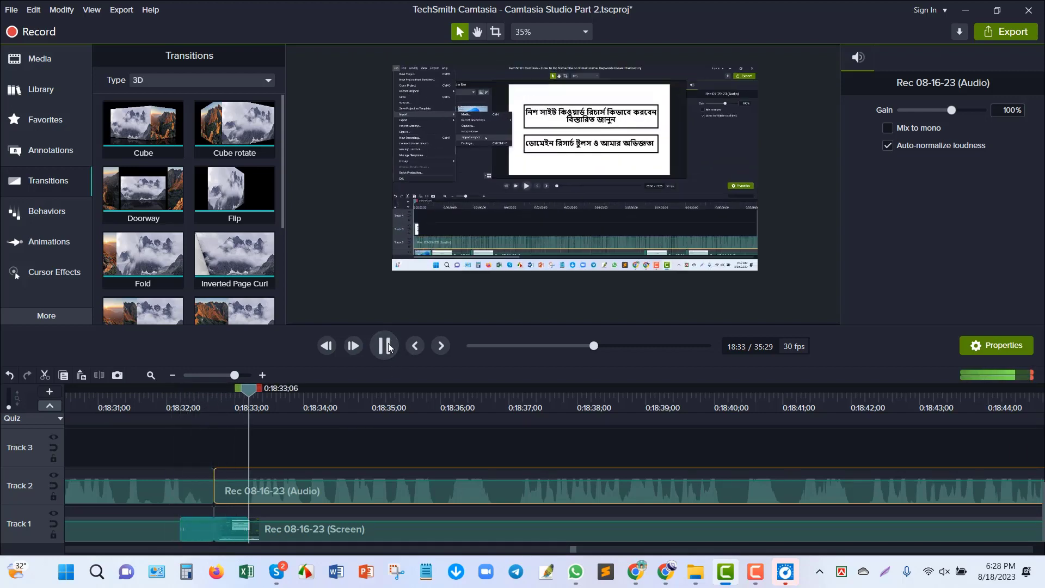
pyautogui.click(385, 347)
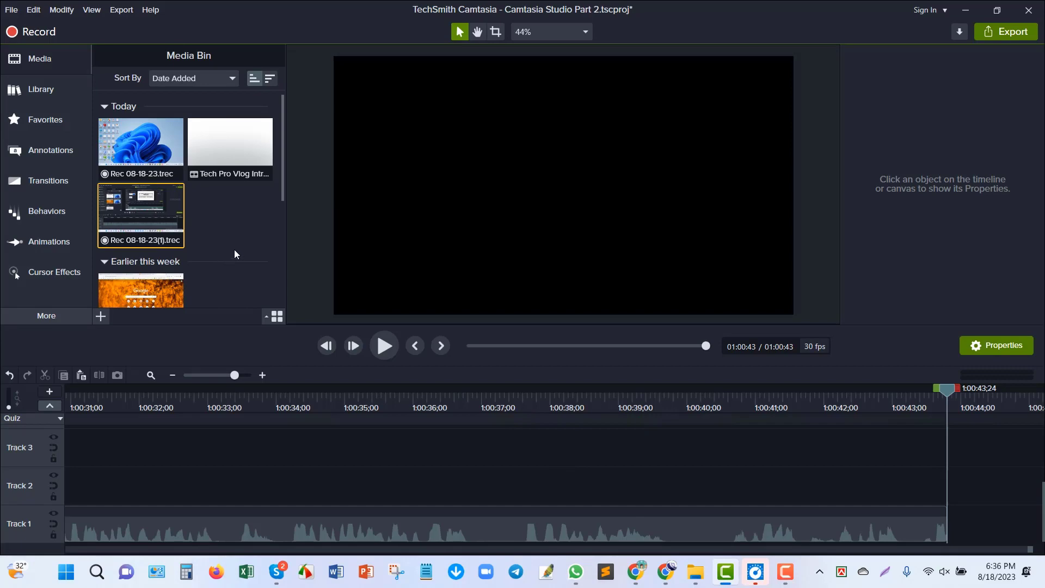
# Add the Thanks for watching clip from the Library at the end of the Track 1 recording, at 1:00:43;24
pyautogui.click(946, 391)
pyautogui.click(876, 406)
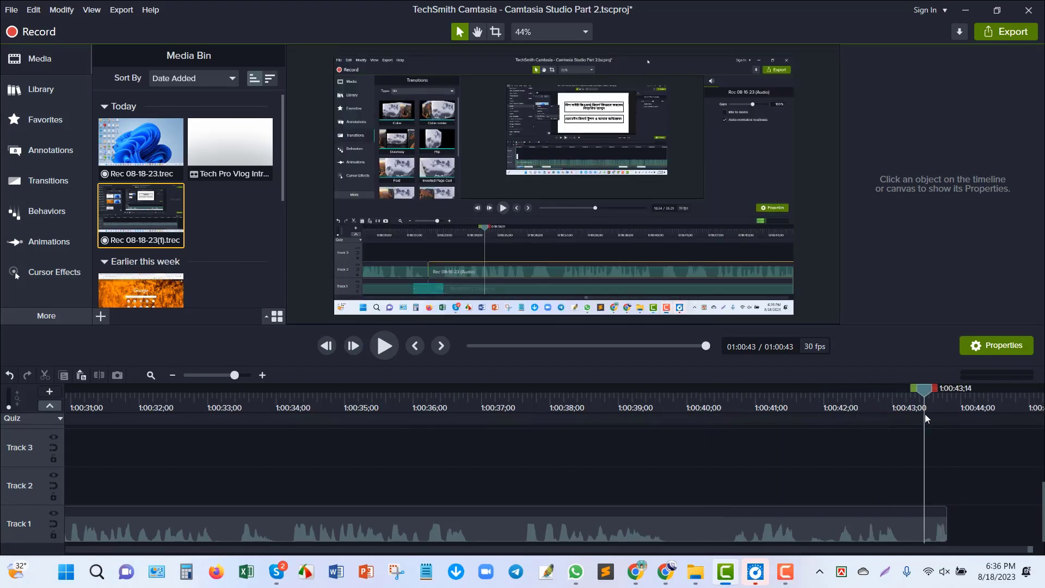
pyautogui.moveTo(926, 414); pyautogui.dragTo(946, 415)
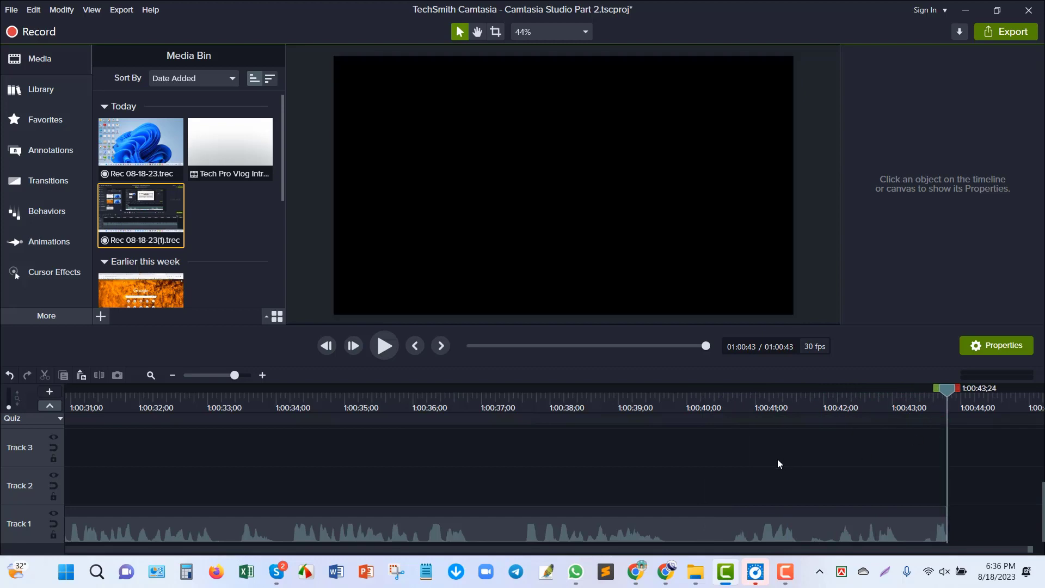
pyautogui.scroll(-1, 208, 206)
pyautogui.scroll(1, 211, 206)
pyautogui.click(46, 82)
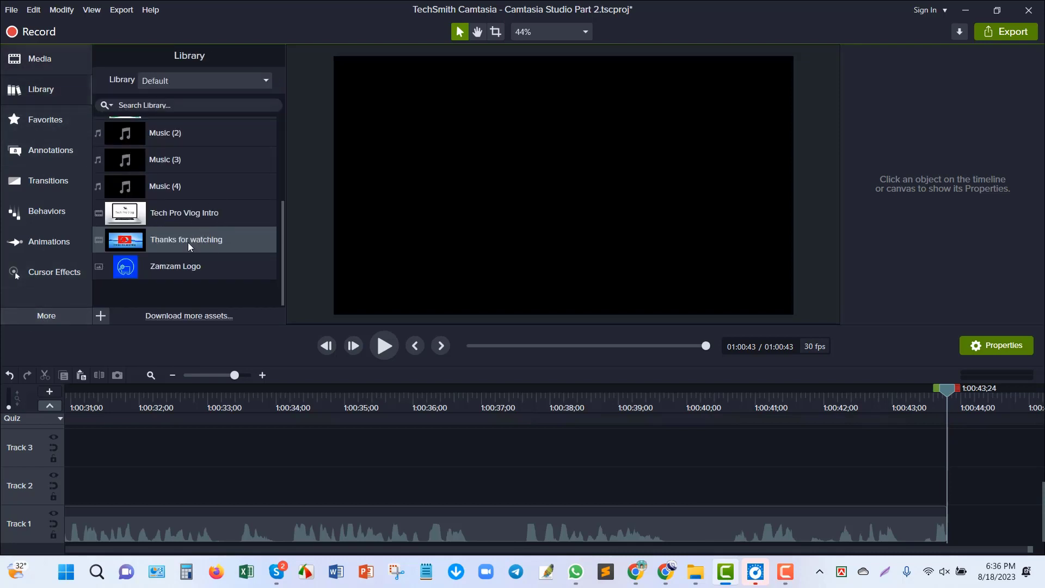
pyautogui.moveTo(181, 238); pyautogui.dragTo(374, 525)
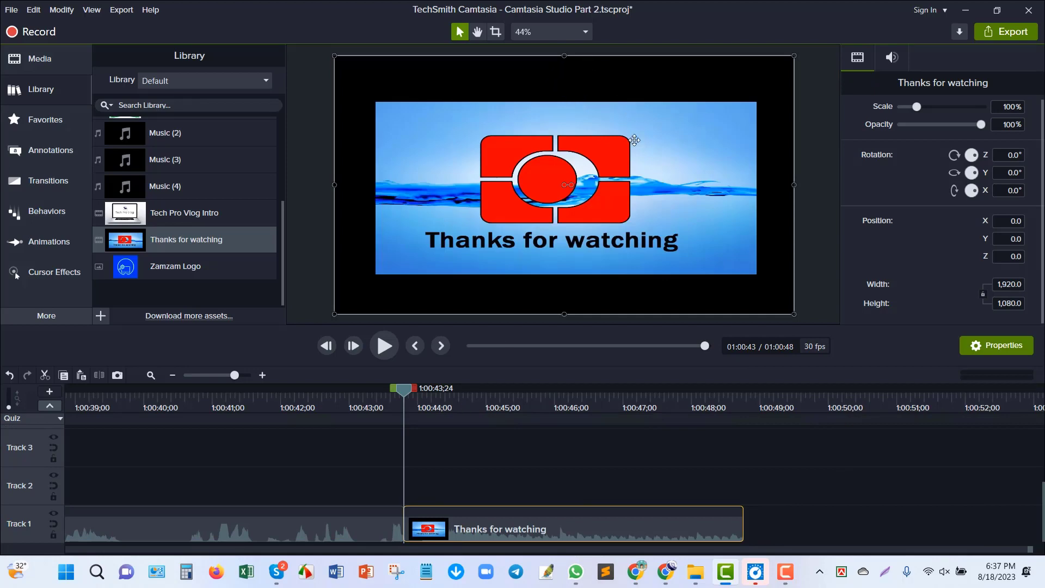
# Add the Swap transition between the recording and the Thanks for watching clip, and preview it from 1:00:43;00
pyautogui.click(323, 394)
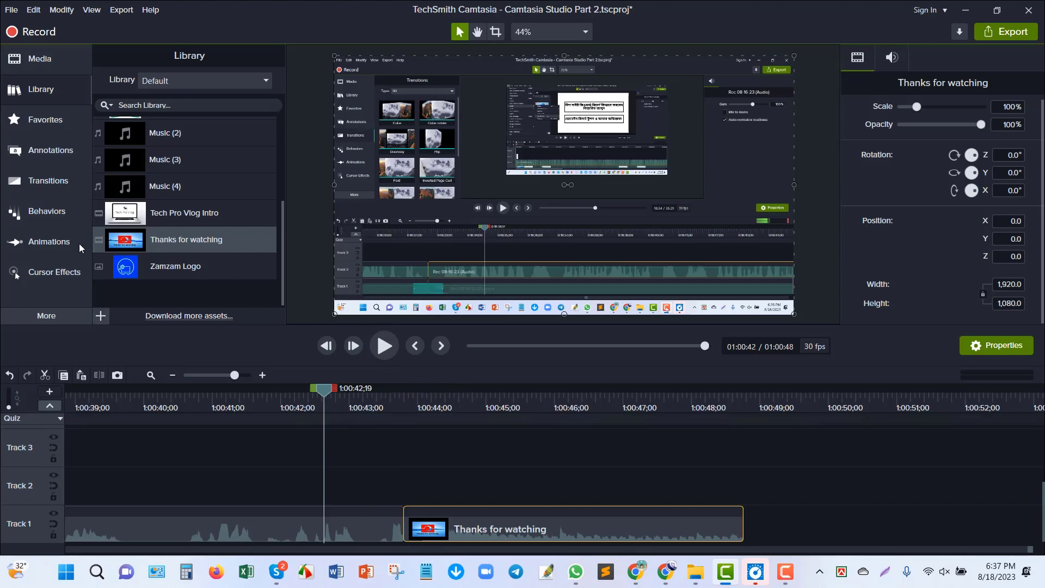
pyautogui.click(48, 181)
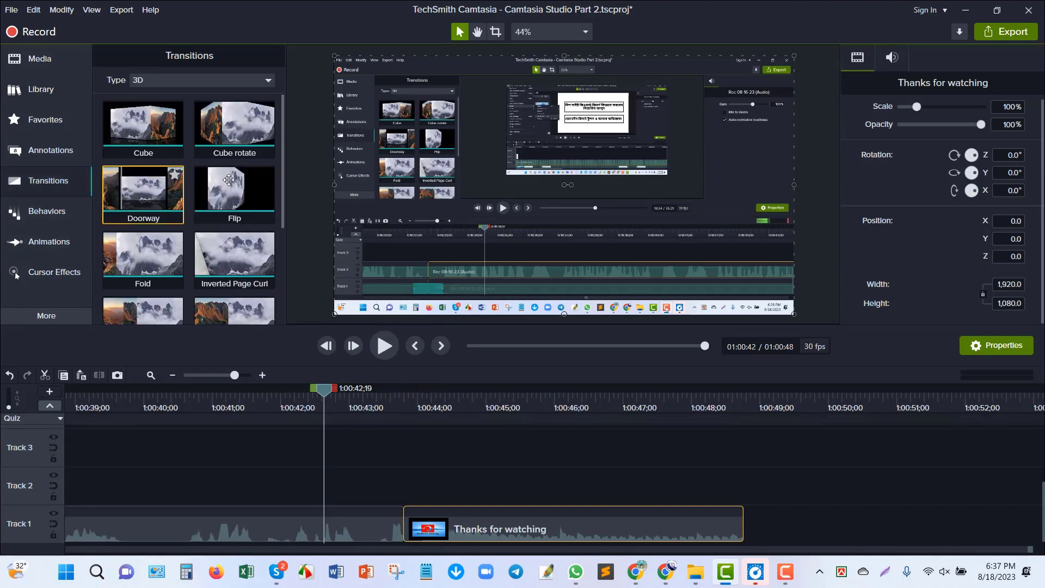
pyautogui.scroll(-3, 229, 179)
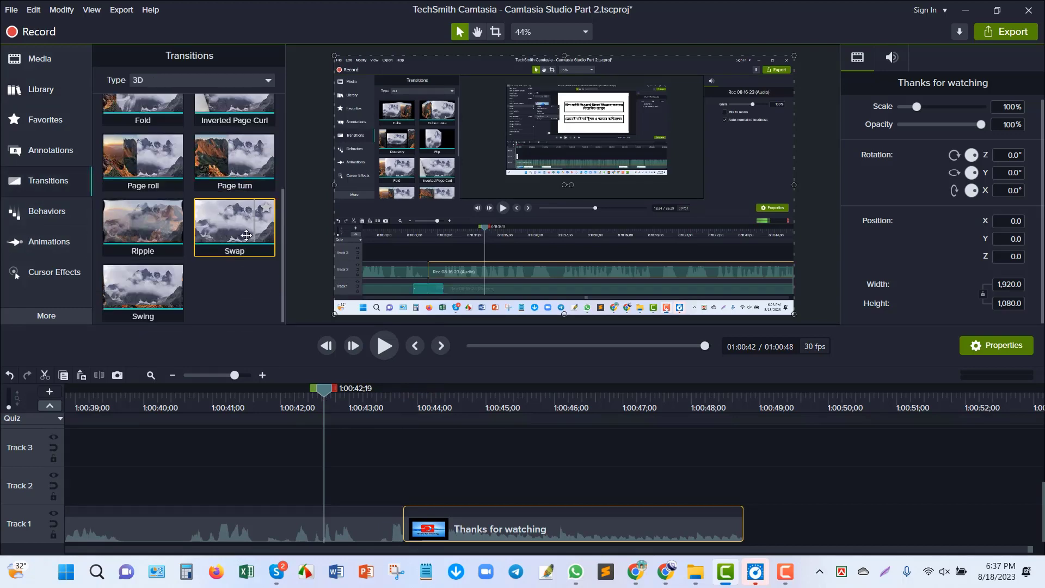
pyautogui.moveTo(247, 236); pyautogui.dragTo(410, 526)
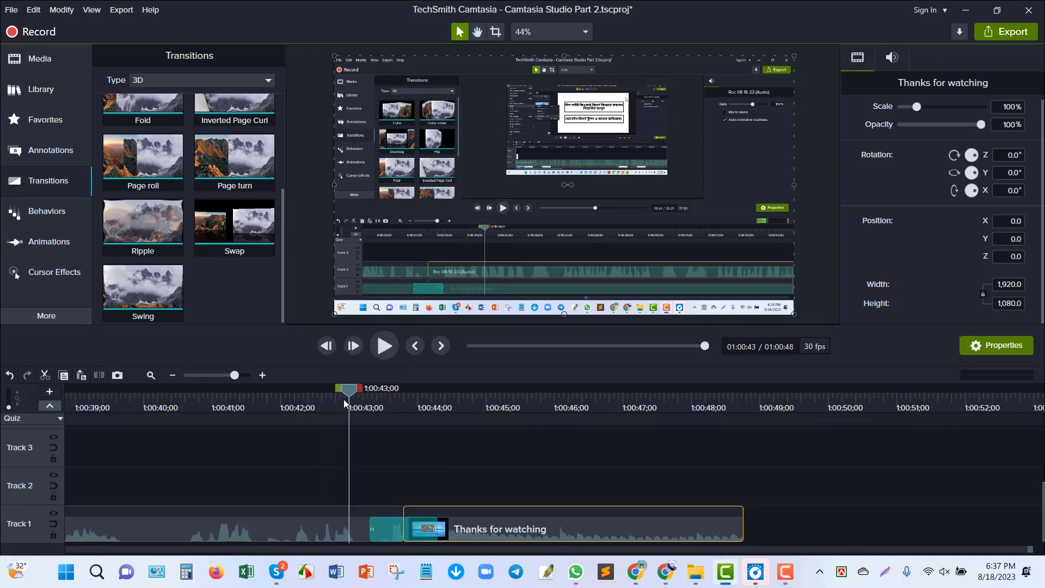
pyautogui.click(381, 344)
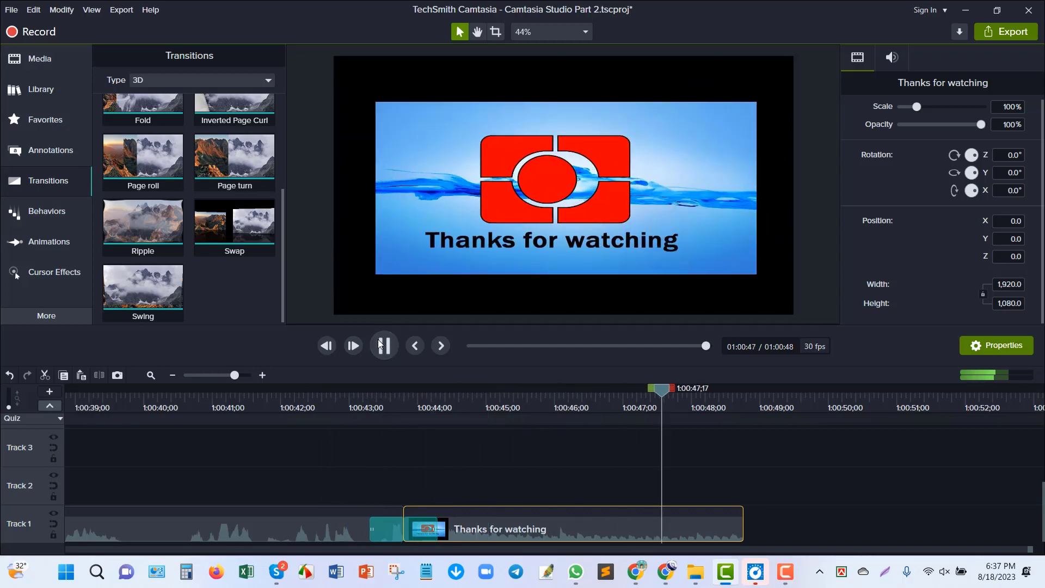
pyautogui.click(379, 343)
# Check the end of the timeline at 1:00:48;24, return the playhead to 0:00:00;00 and show the Media Bin
pyautogui.moveTo(667, 390); pyautogui.dragTo(747, 450)
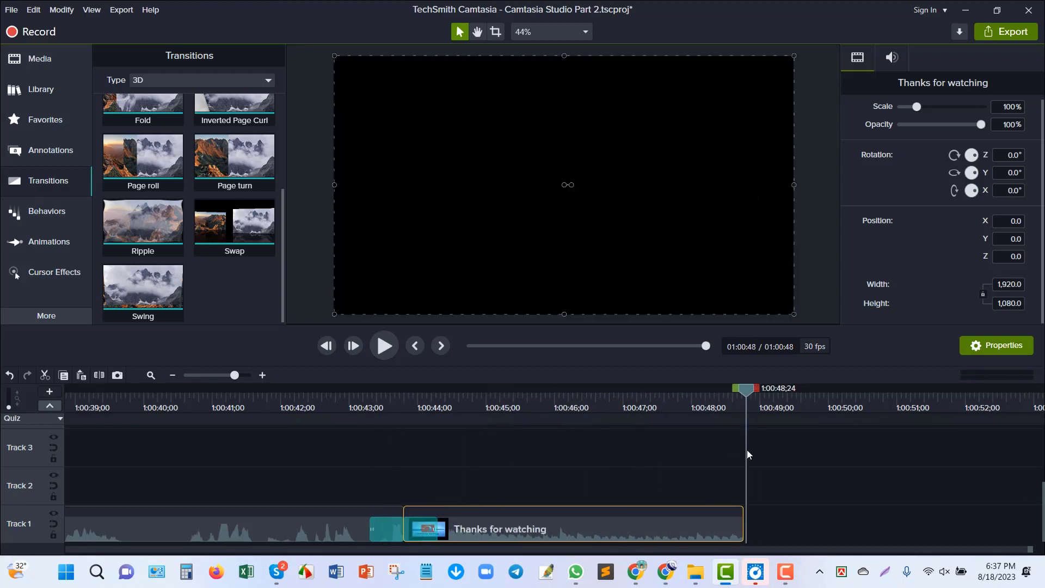
pyautogui.click(565, 461)
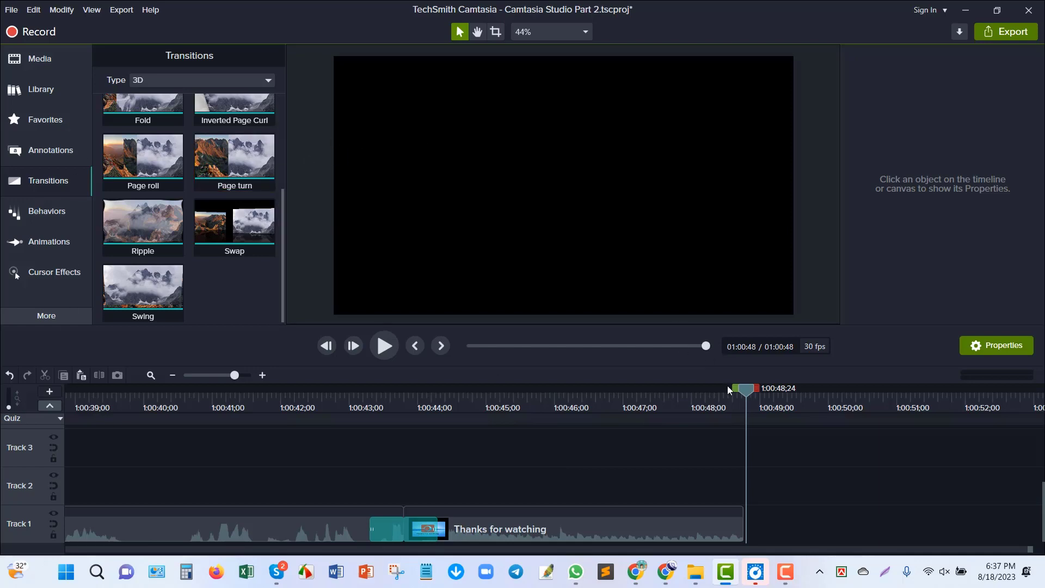
pyautogui.moveTo(748, 396); pyautogui.dragTo(71, 388)
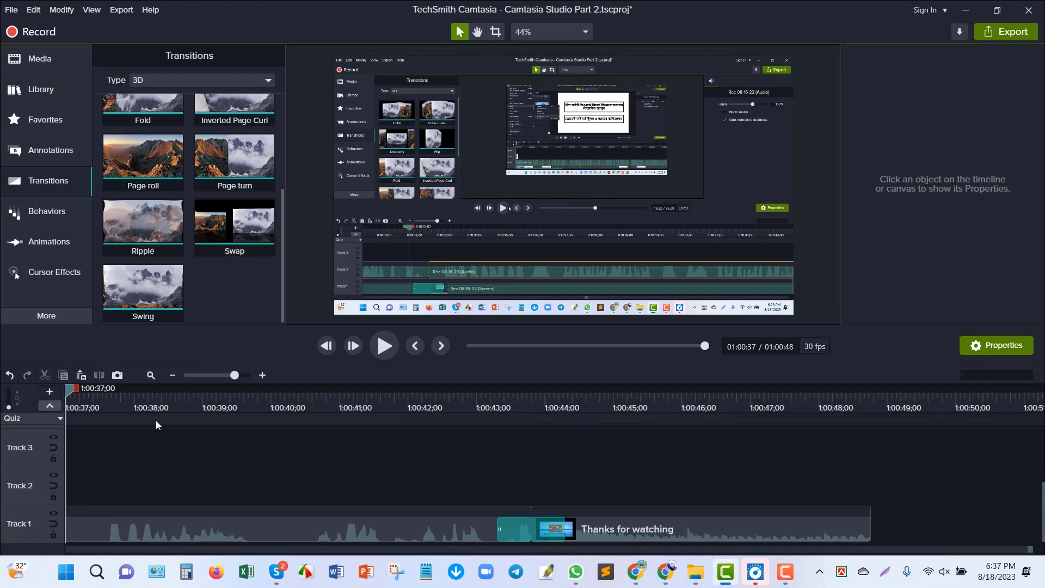
pyautogui.click(472, 347)
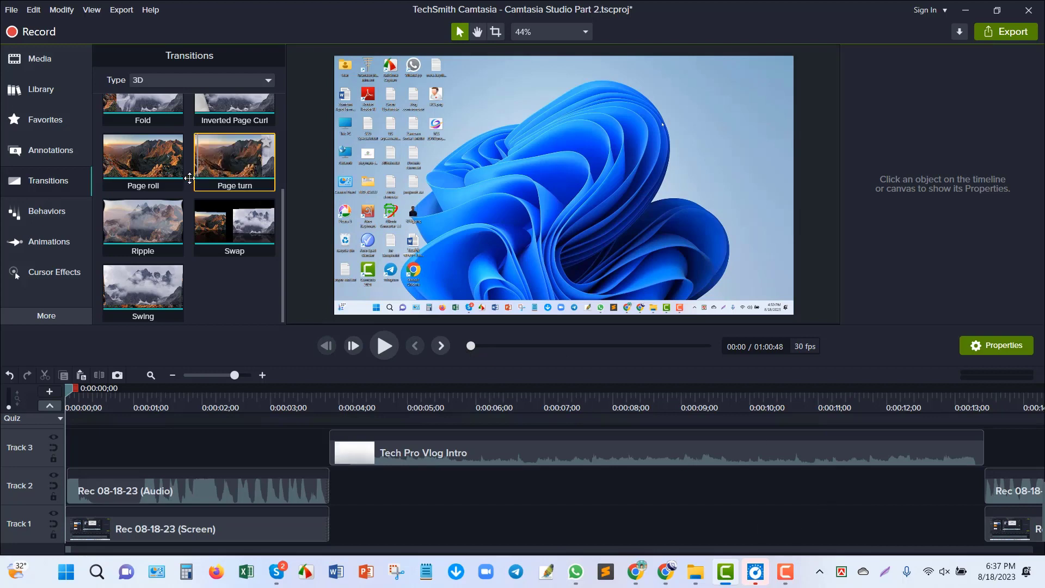
pyautogui.click(51, 61)
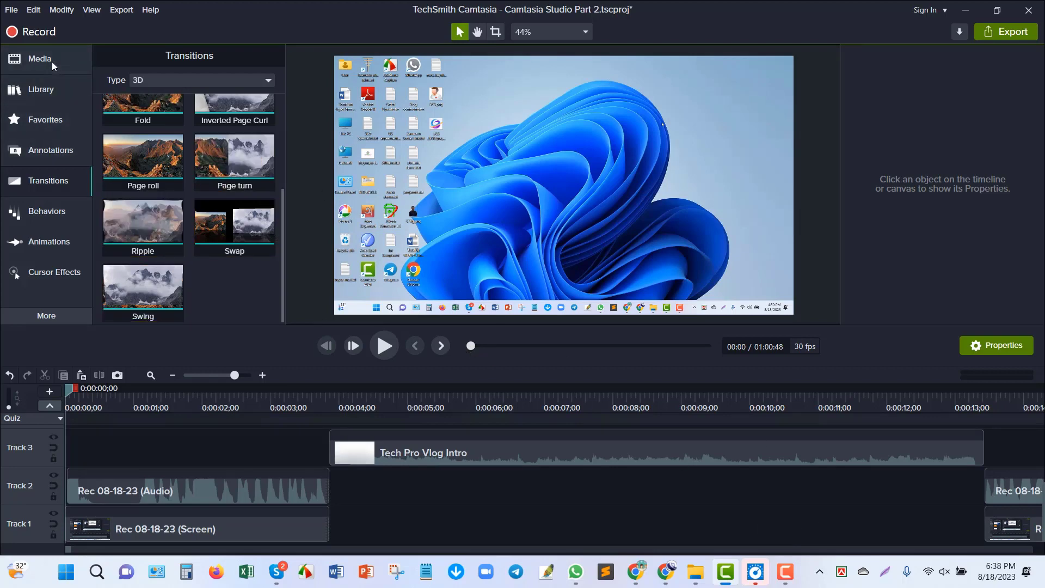
# Start a local file export with custom production settings in MP4 - Smart Player (HTML5) format, keeping the default player options
pyautogui.click(1016, 35)
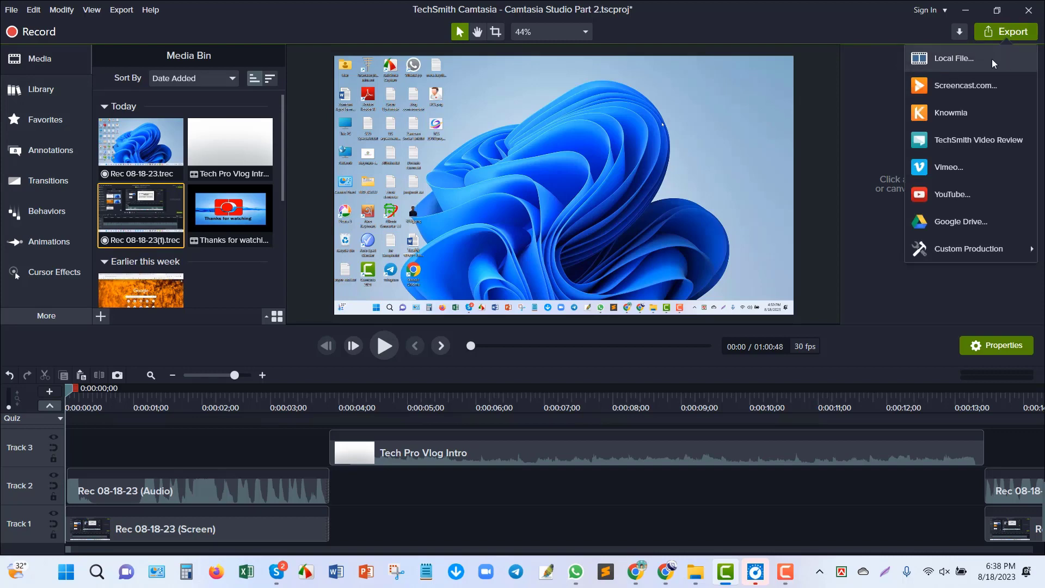
pyautogui.click(975, 59)
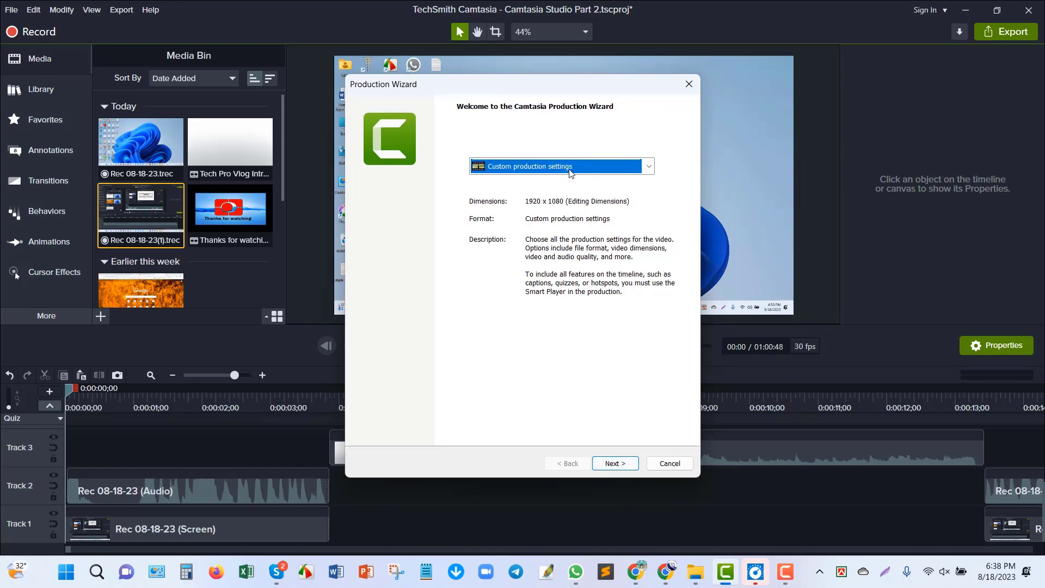
pyautogui.click(649, 168)
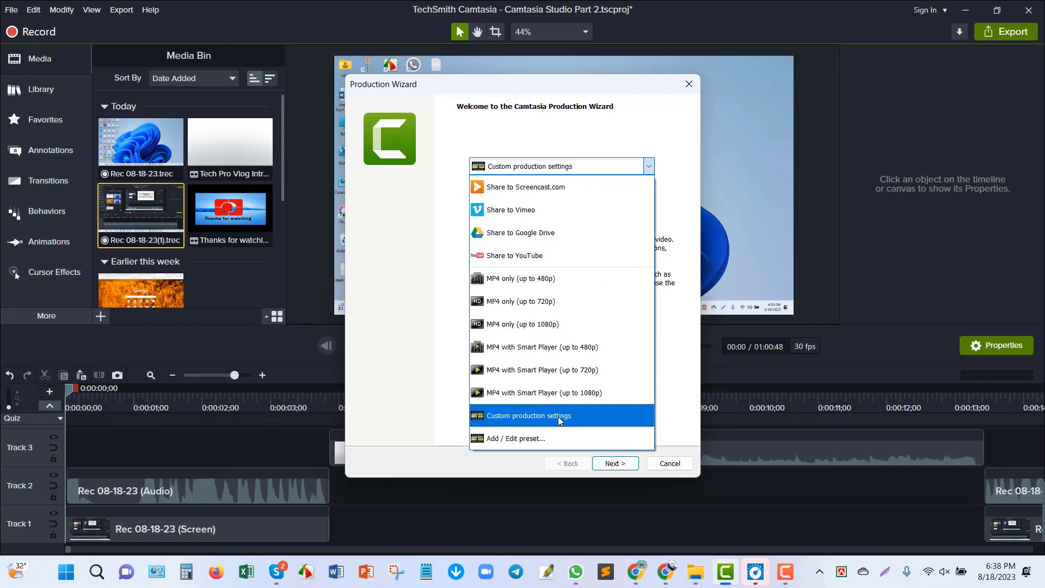
pyautogui.click(560, 416)
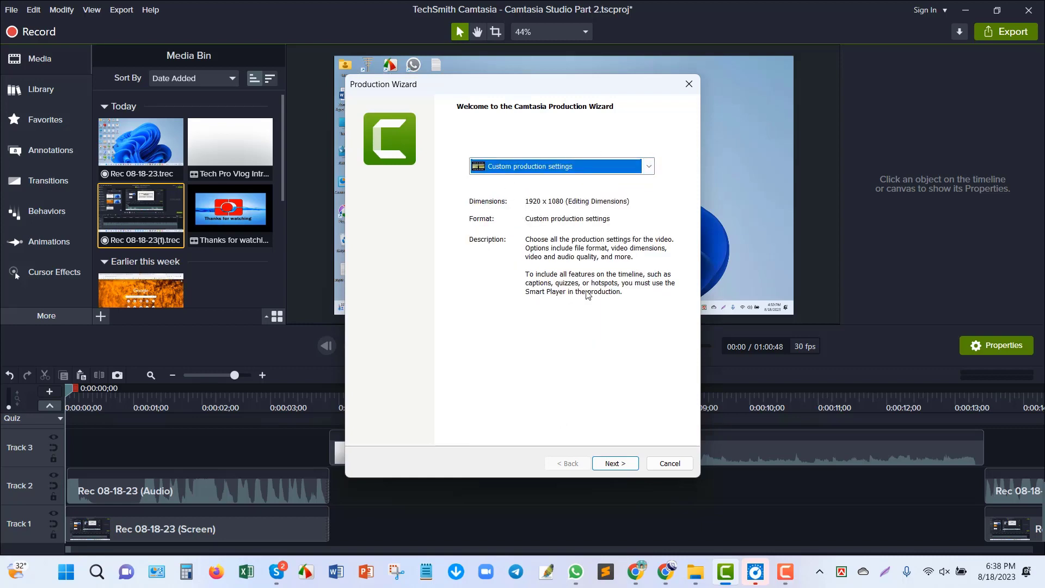
pyautogui.click(615, 463)
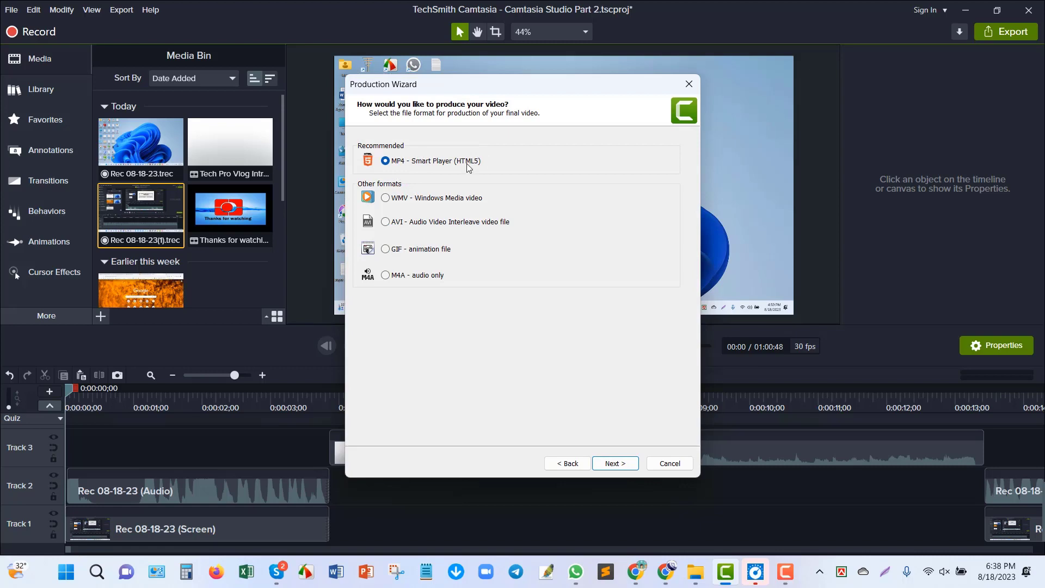
pyautogui.click(627, 464)
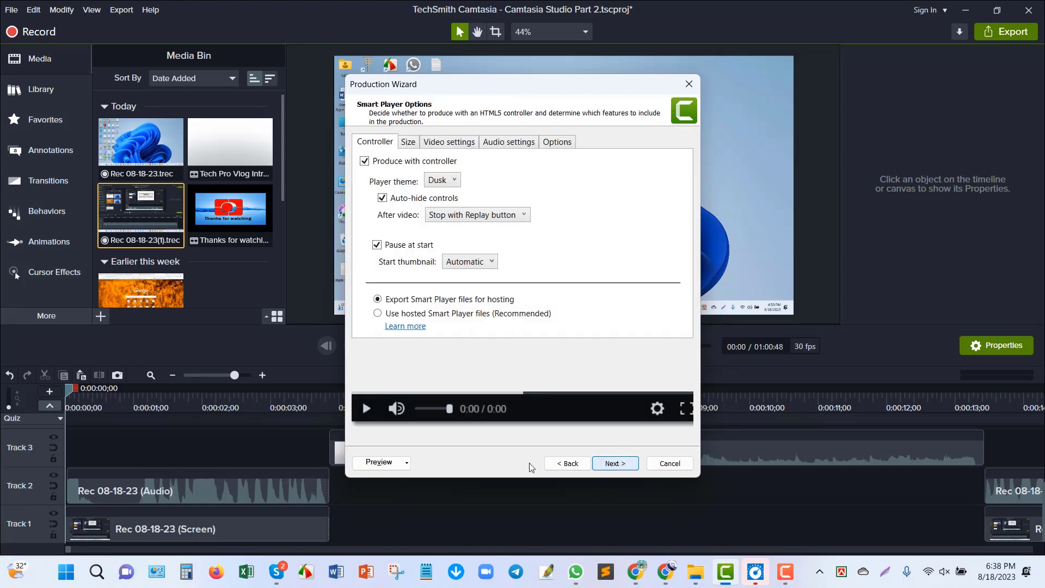
pyautogui.click(620, 467)
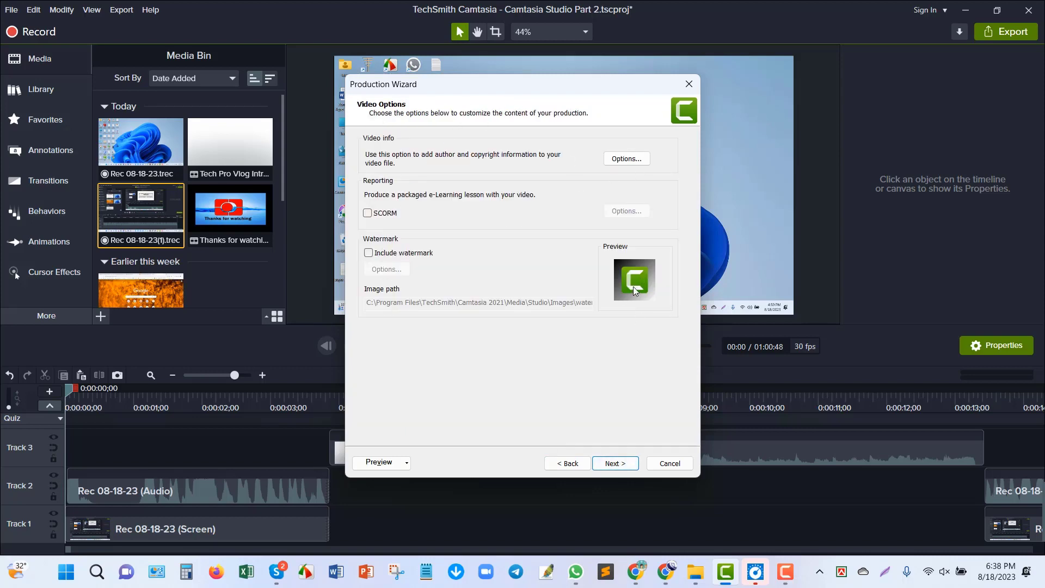
# Include a watermark in the production, inspect its options, and exclude the watermark again
pyautogui.click(369, 254)
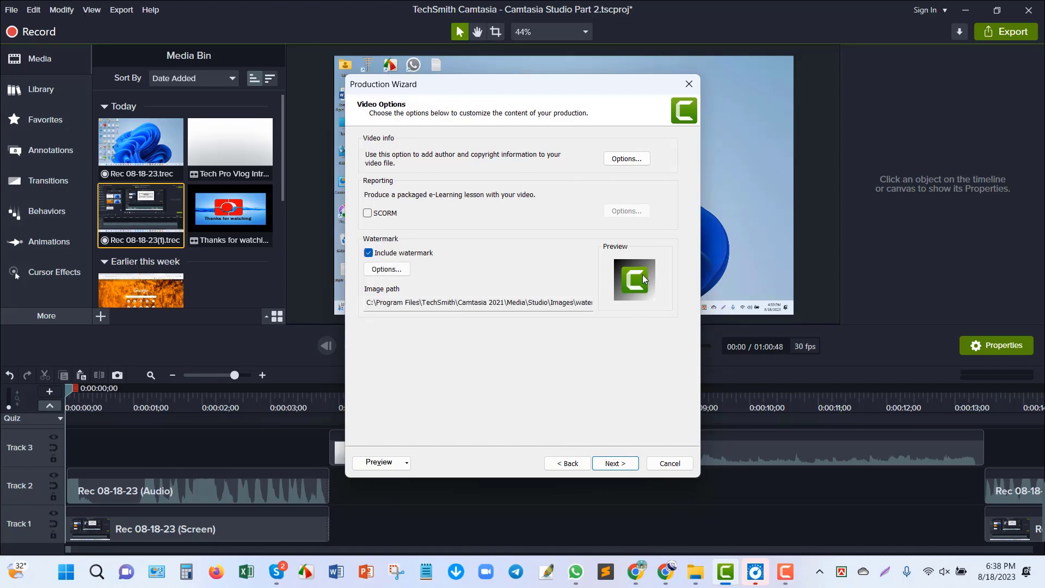
pyautogui.click(384, 271)
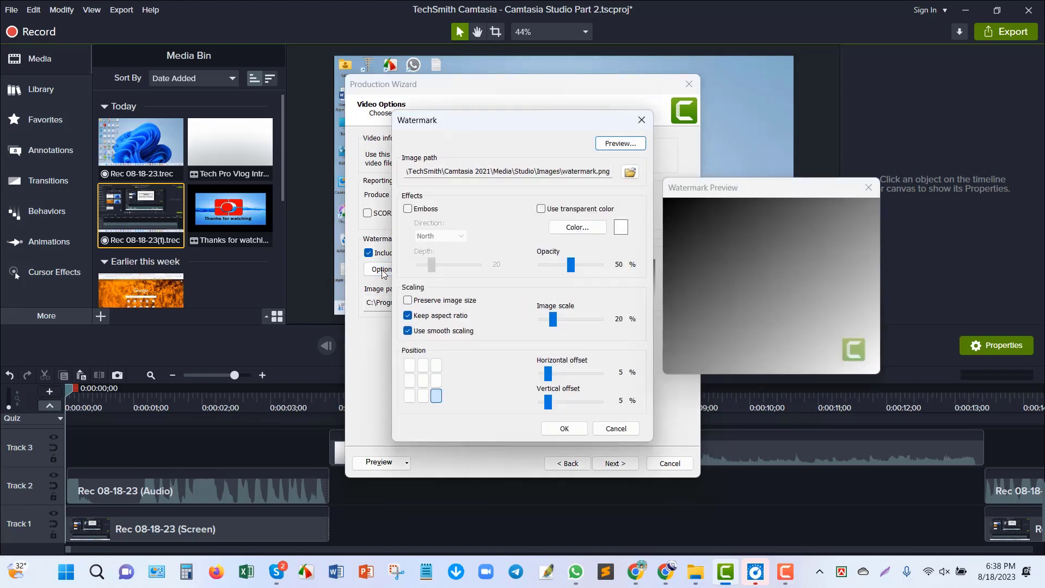
pyautogui.click(642, 120)
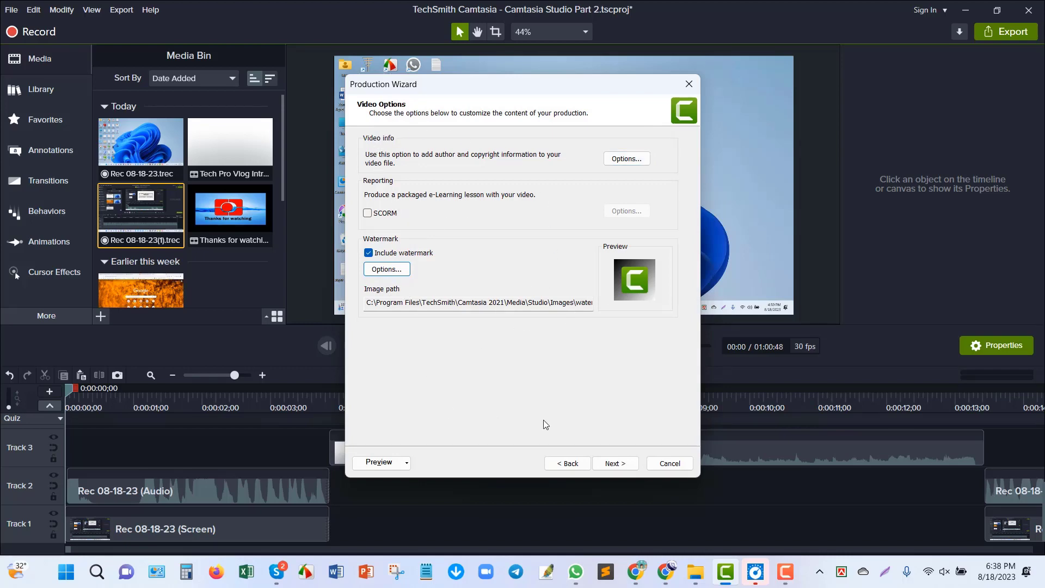
pyautogui.click(369, 253)
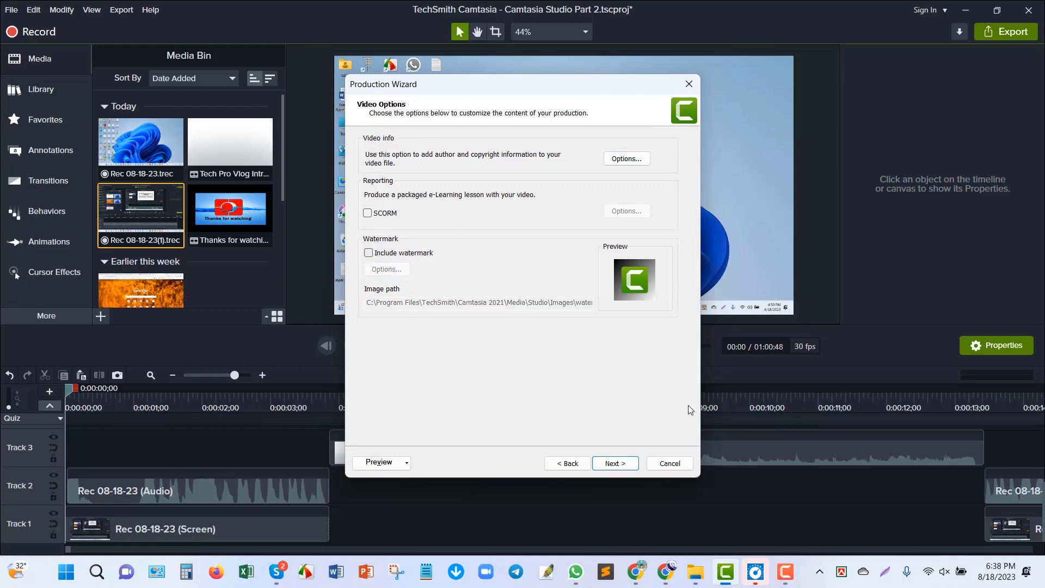
# Review the production name and output folder, and close the Production Wizard without producing the video
pyautogui.click(615, 463)
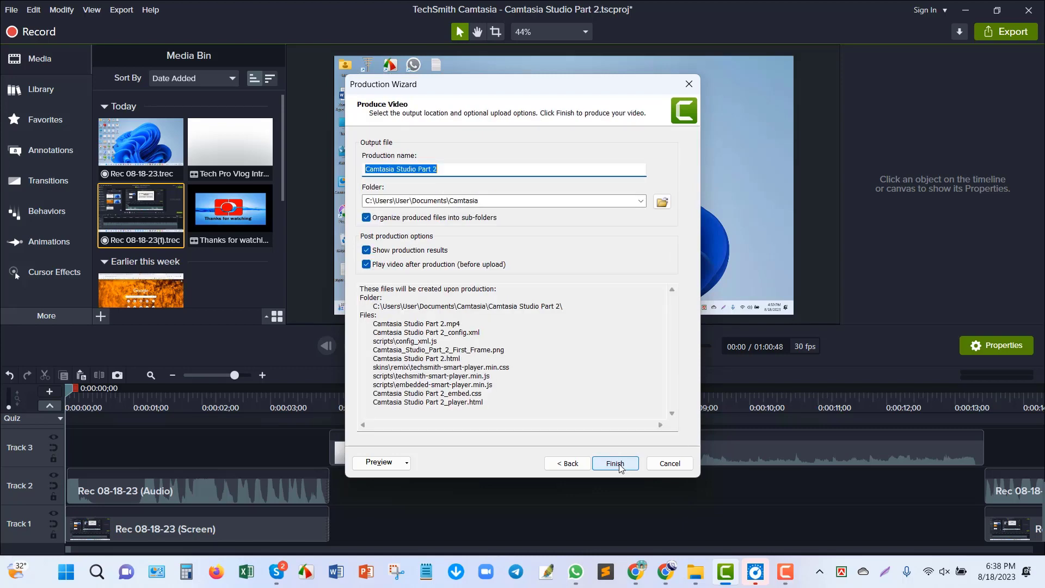
pyautogui.click(451, 169)
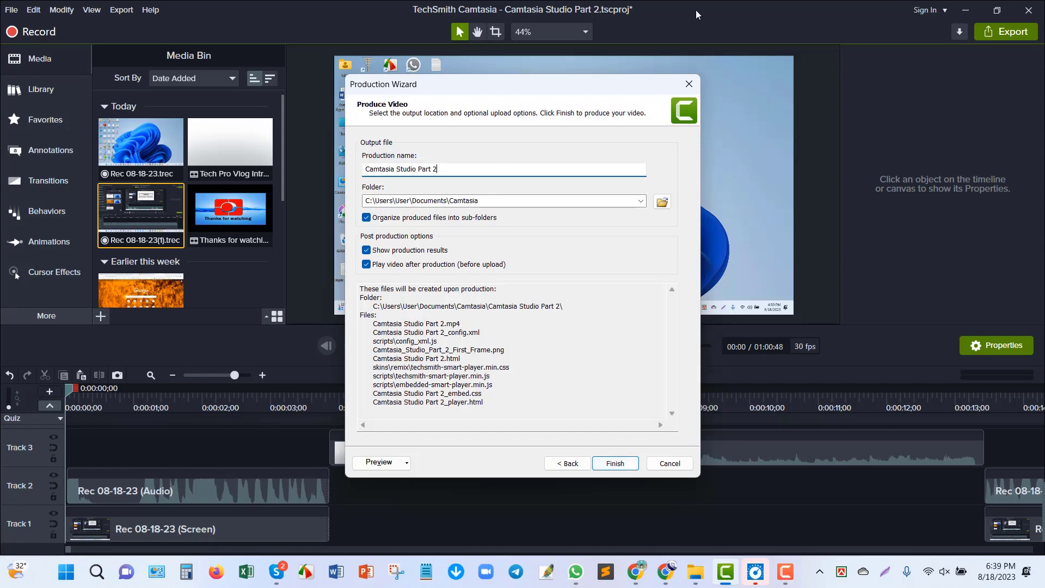
pyautogui.click(691, 84)
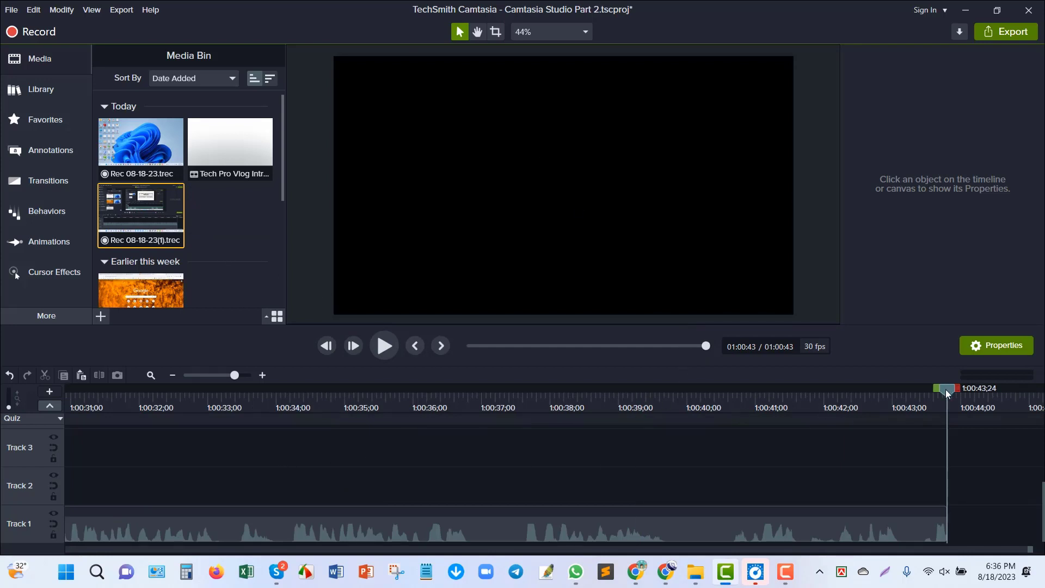
# Place the Library's Thanks for watching clip directly after the recording on Track 1, starting at 1:00:43;24
pyautogui.click(819, 404)
pyautogui.moveTo(835, 403); pyautogui.dragTo(946, 415)
pyautogui.scroll(-2, 207, 205)
pyautogui.scroll(2, 211, 205)
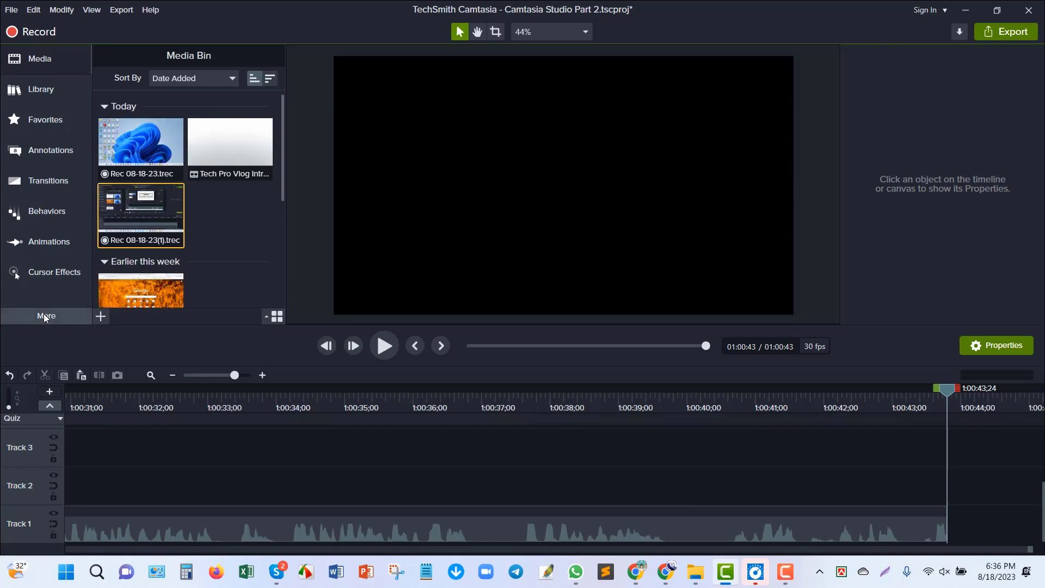
pyautogui.click(44, 90)
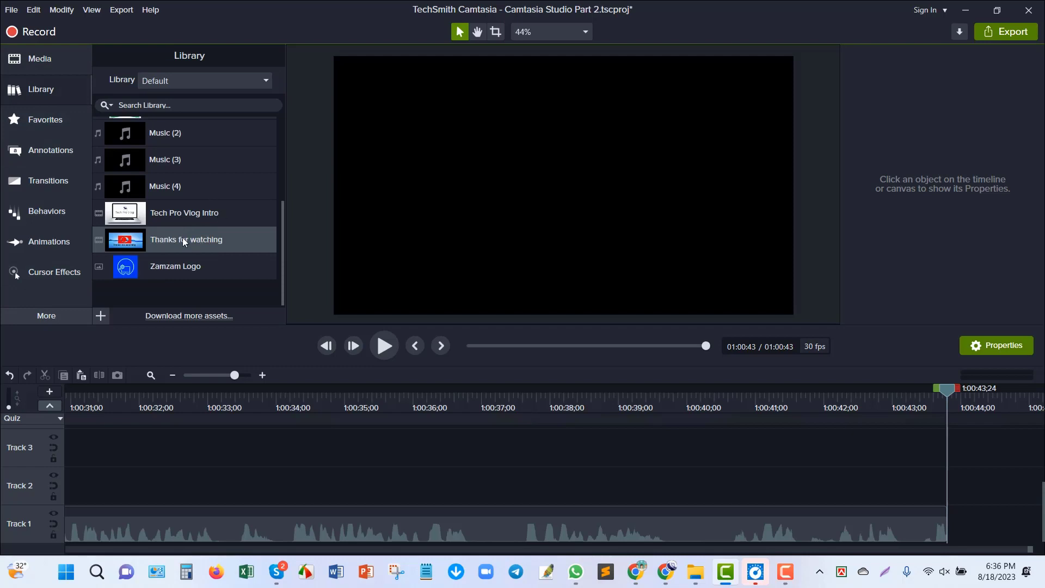
pyautogui.moveTo(181, 238); pyautogui.dragTo(708, 522)
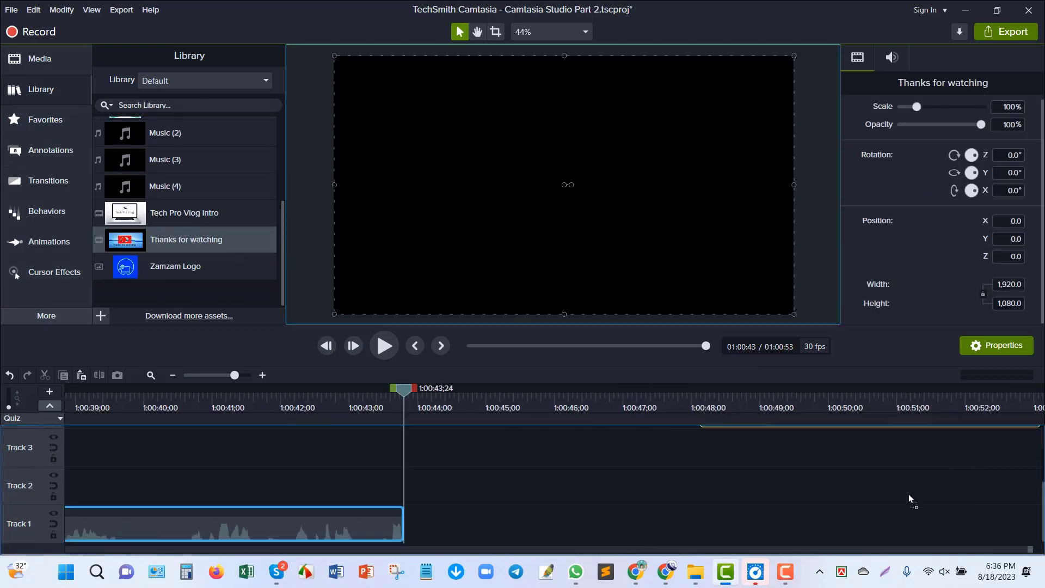
pyautogui.moveTo(910, 495); pyautogui.dragTo(375, 524)
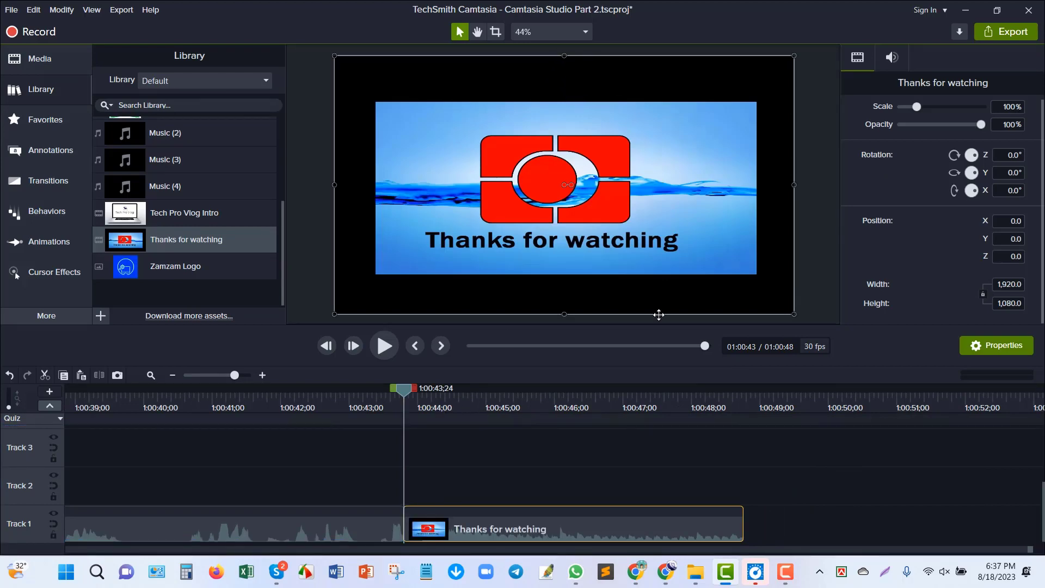
# Apply the 3D Swap transition at the join between the Track 1 recording and the Thanks for watching clip
pyautogui.moveTo(404, 396); pyautogui.dragTo(323, 398)
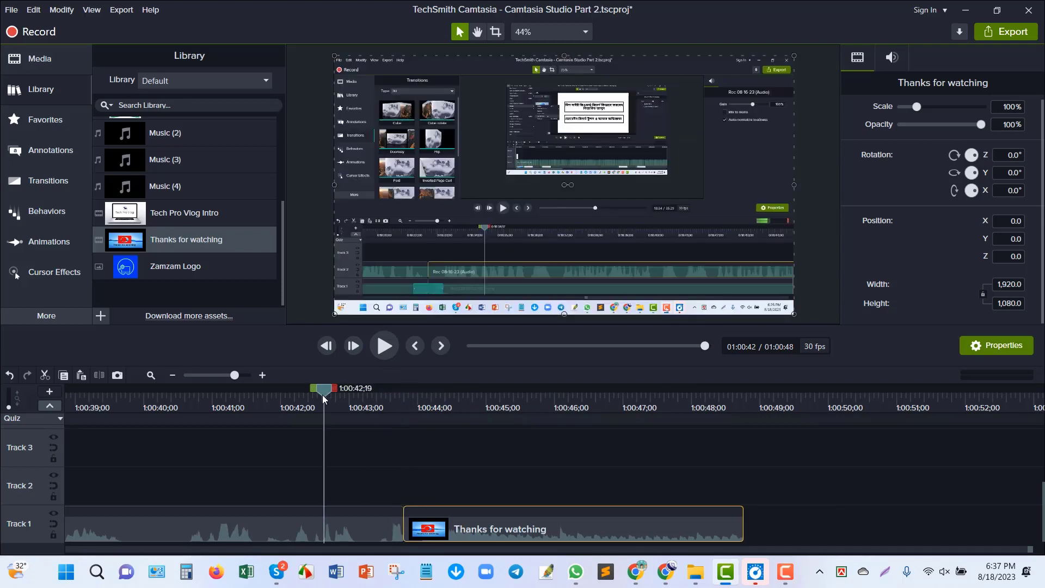
pyautogui.click(44, 180)
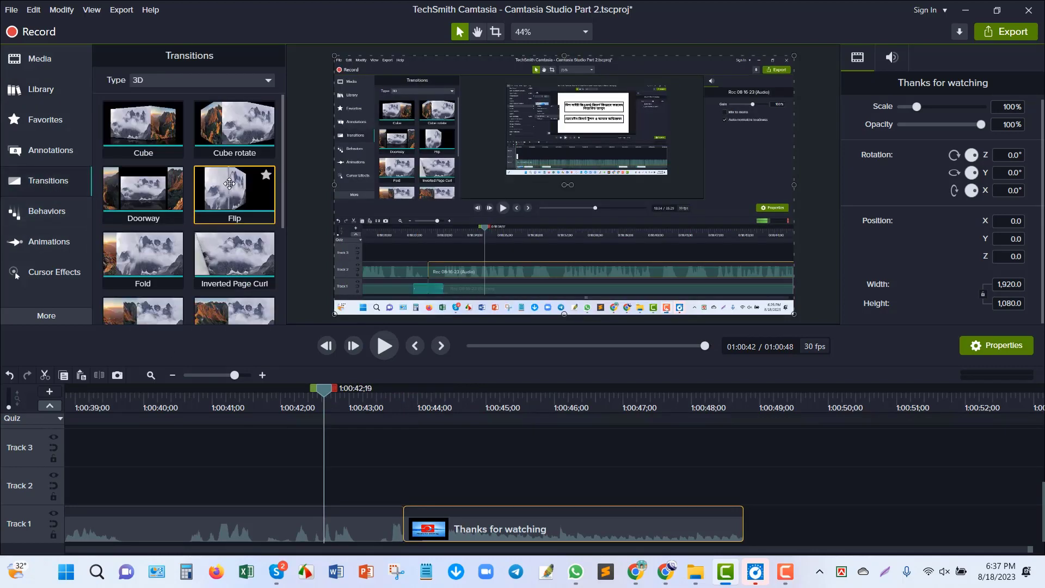
pyautogui.scroll(-5, 233, 206)
pyautogui.moveTo(233, 206); pyautogui.dragTo(407, 522)
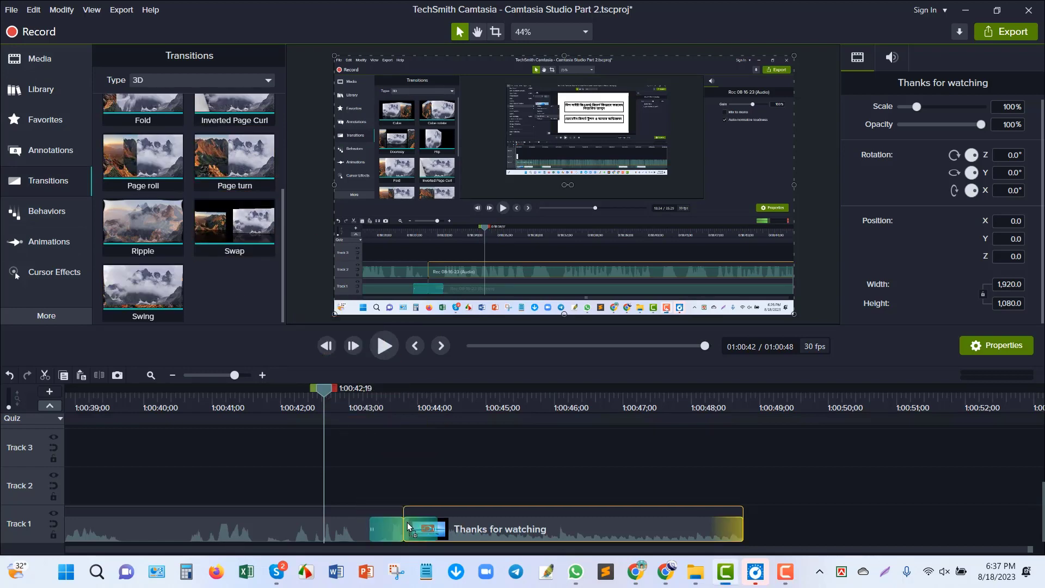
# Preview the Swap transition and the Thanks for watching clip from 1:00:43;00, finishing with the playhead at the end of the timeline
pyautogui.moveTo(323, 391); pyautogui.dragTo(344, 399)
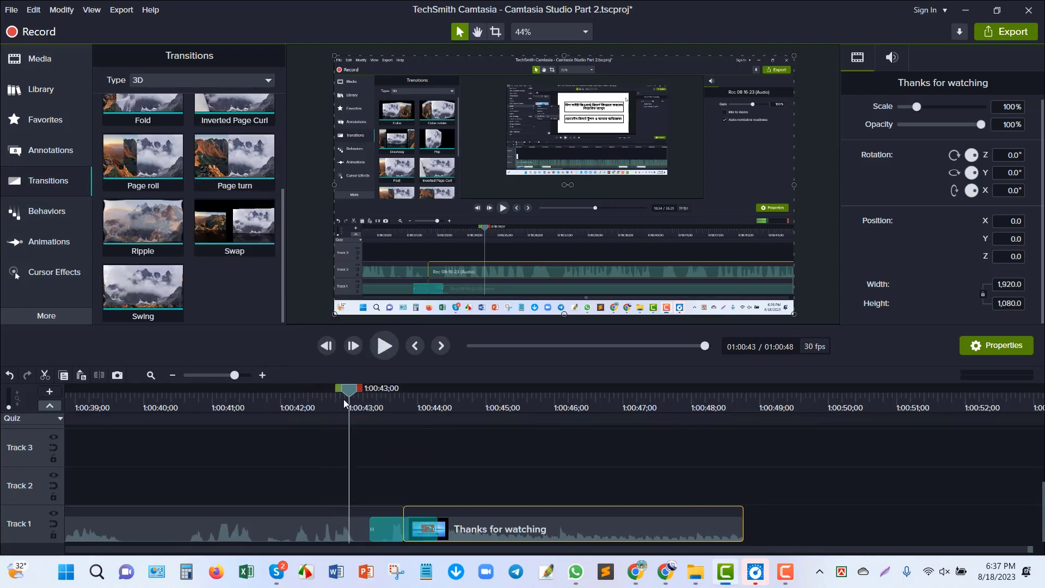
pyautogui.click(383, 346)
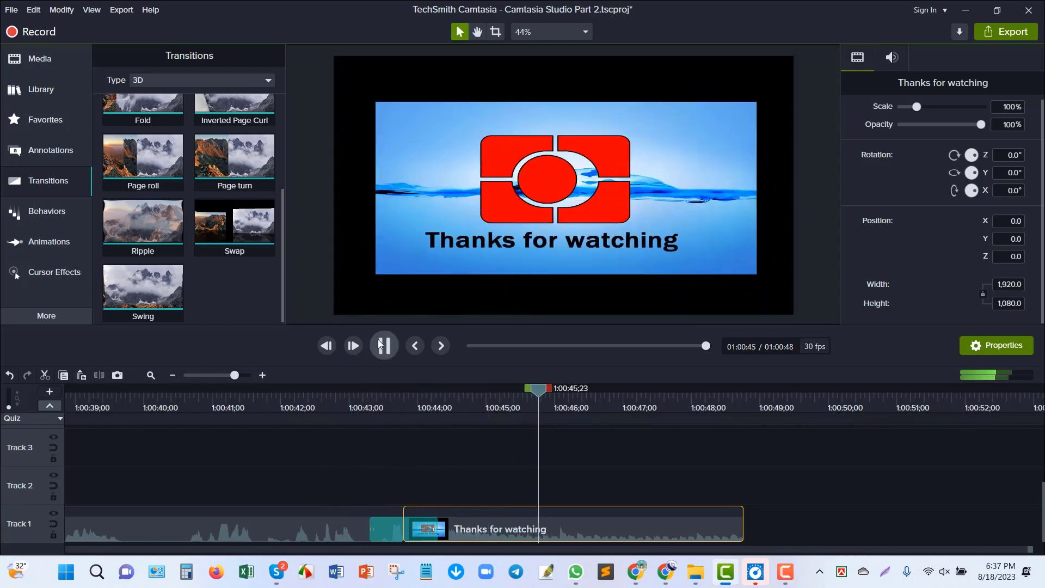
pyautogui.click(380, 343)
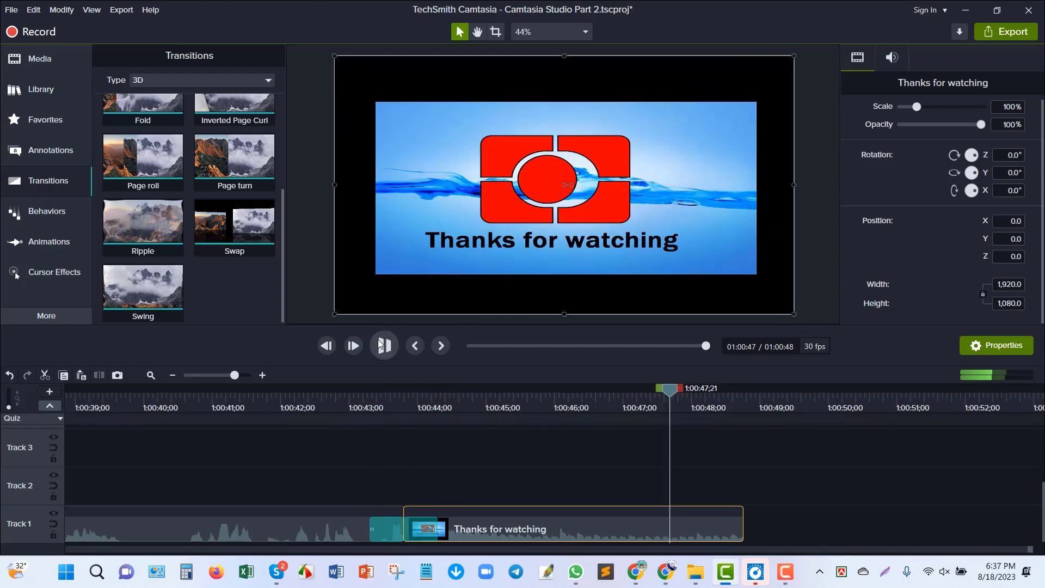
pyautogui.moveTo(674, 396); pyautogui.dragTo(747, 455)
pyautogui.click(564, 461)
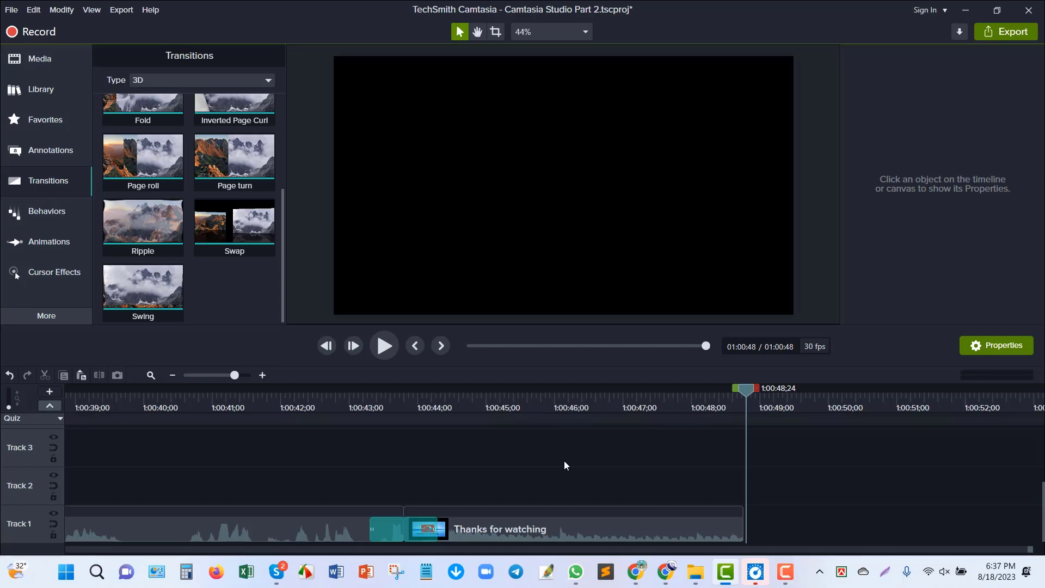
# Return the playhead to the start of the timeline and display the project's Media Bin
pyautogui.click(234, 155)
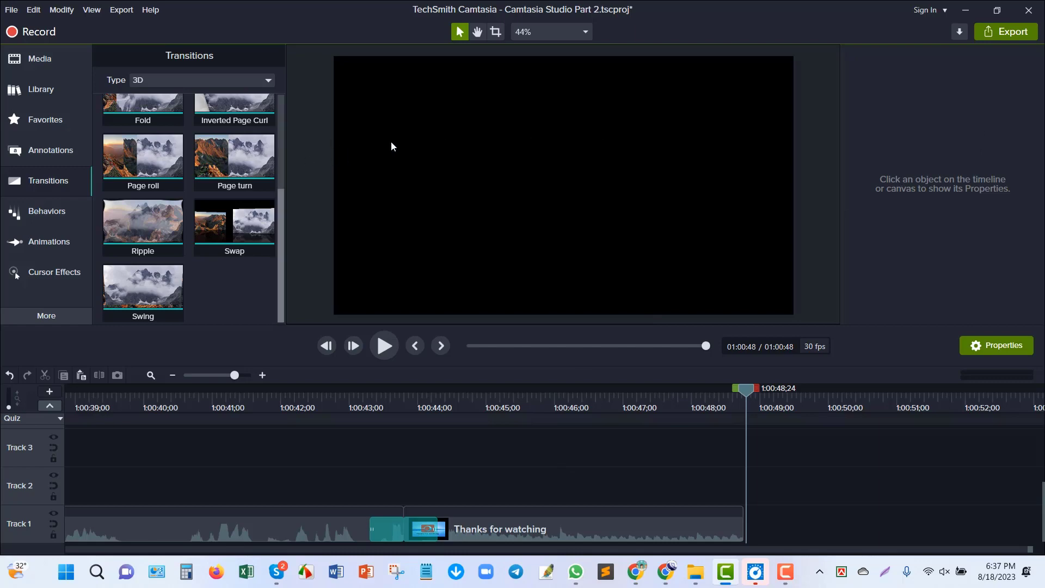
pyautogui.moveTo(746, 388); pyautogui.dragTo(4, 425)
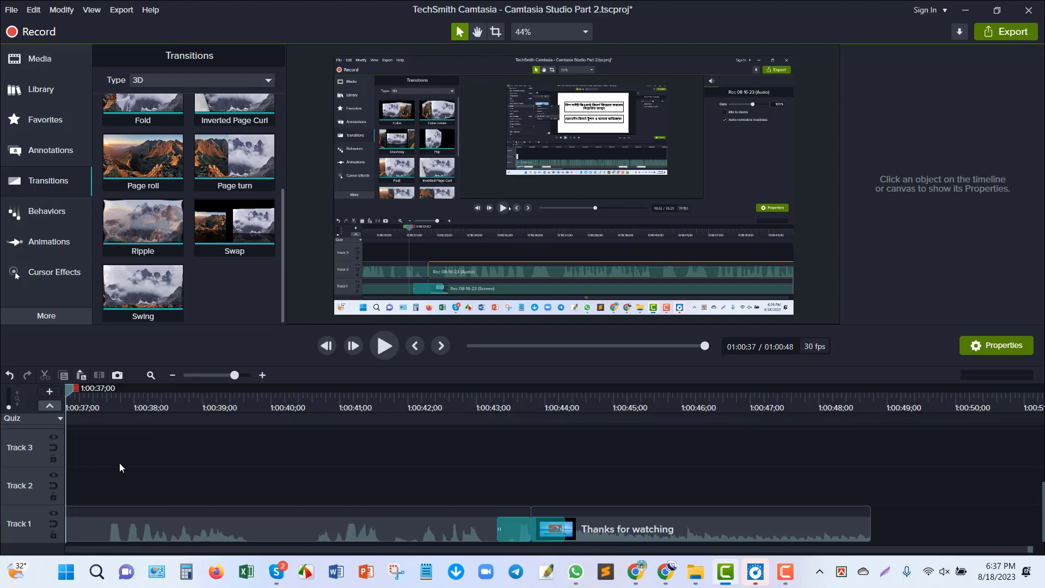
pyautogui.click(469, 345)
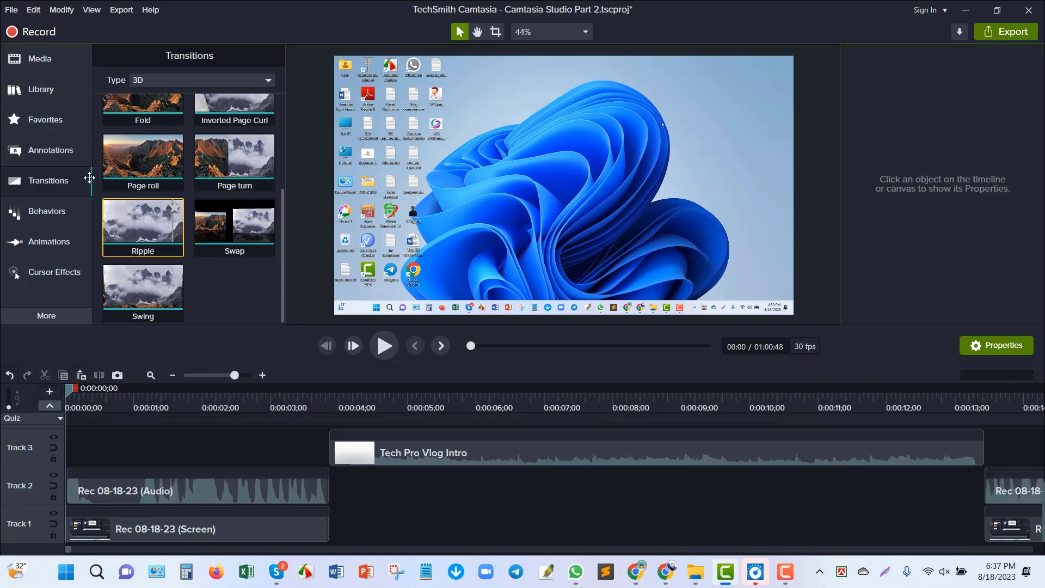
pyautogui.click(53, 63)
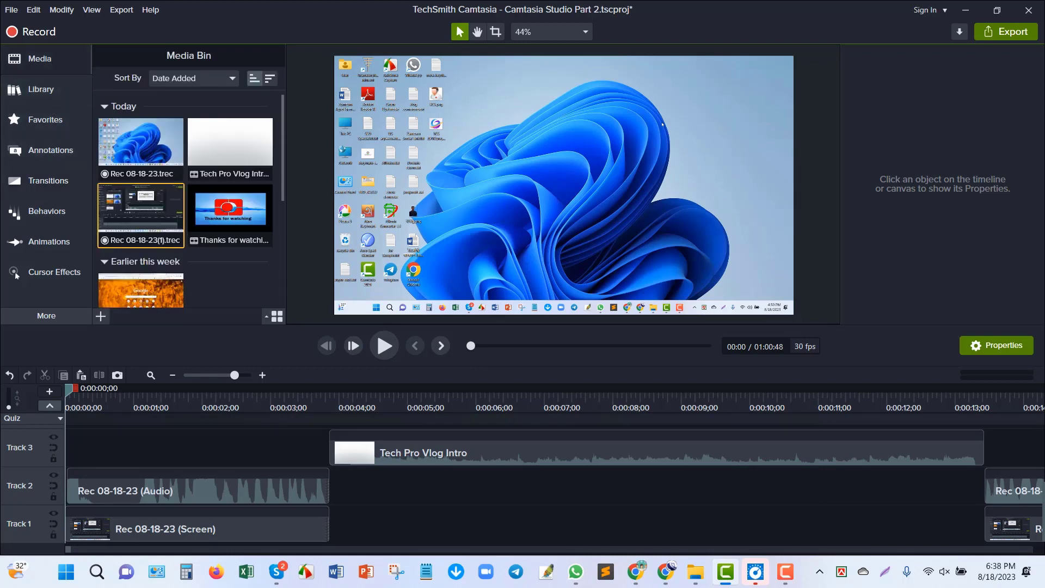
# Start a local file export with Custom production settings, the MP4 - Smart Player (HTML5) format and the default Smart Player options
pyautogui.click(1014, 33)
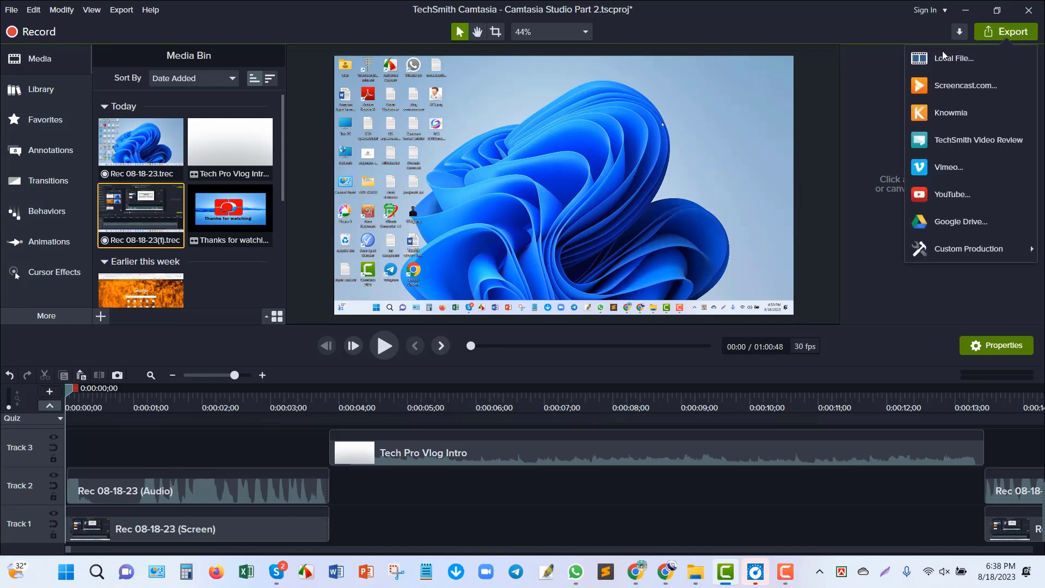
pyautogui.click(975, 59)
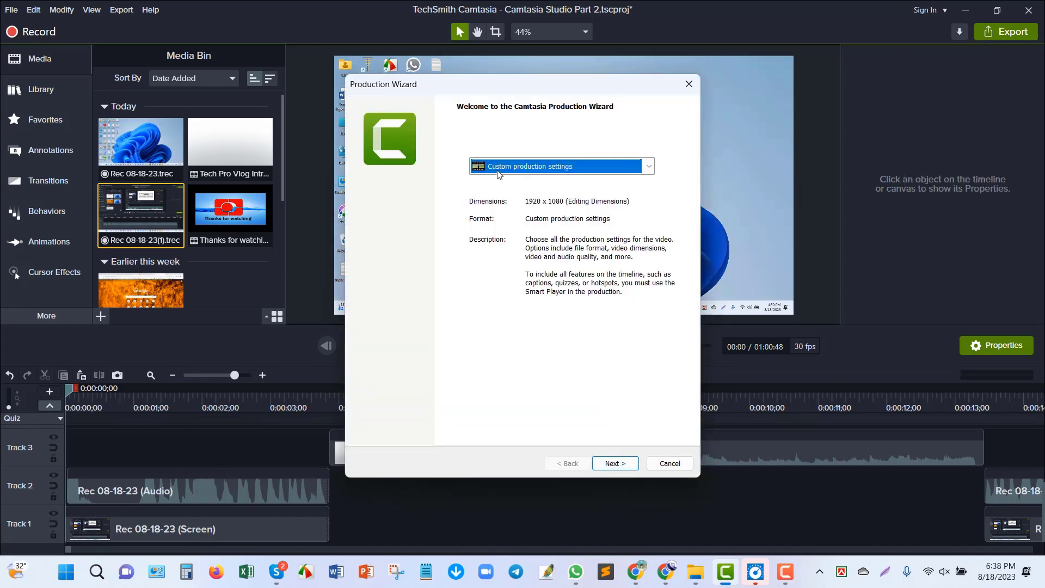
pyautogui.click(649, 168)
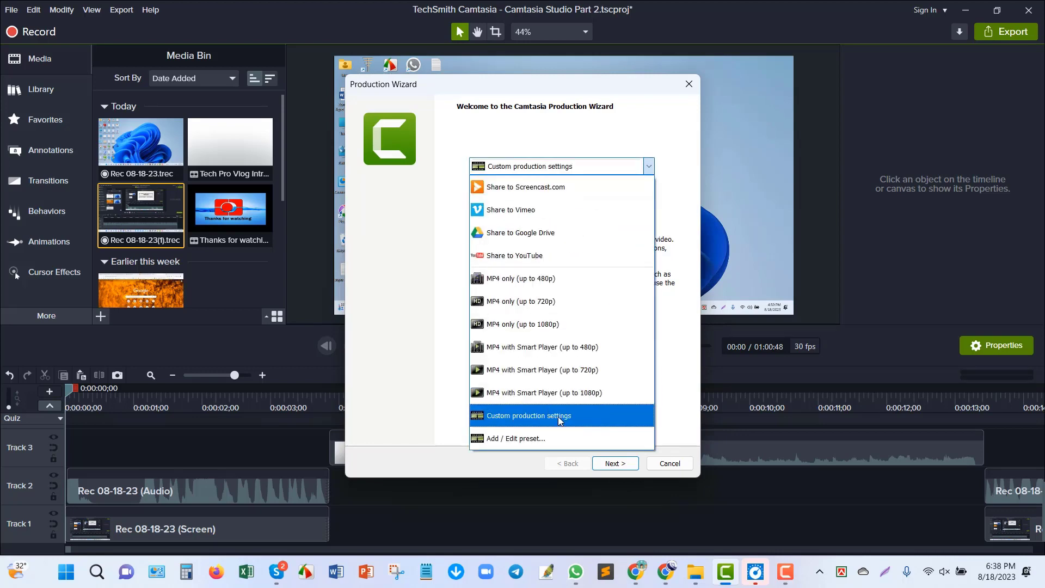
pyautogui.click(559, 420)
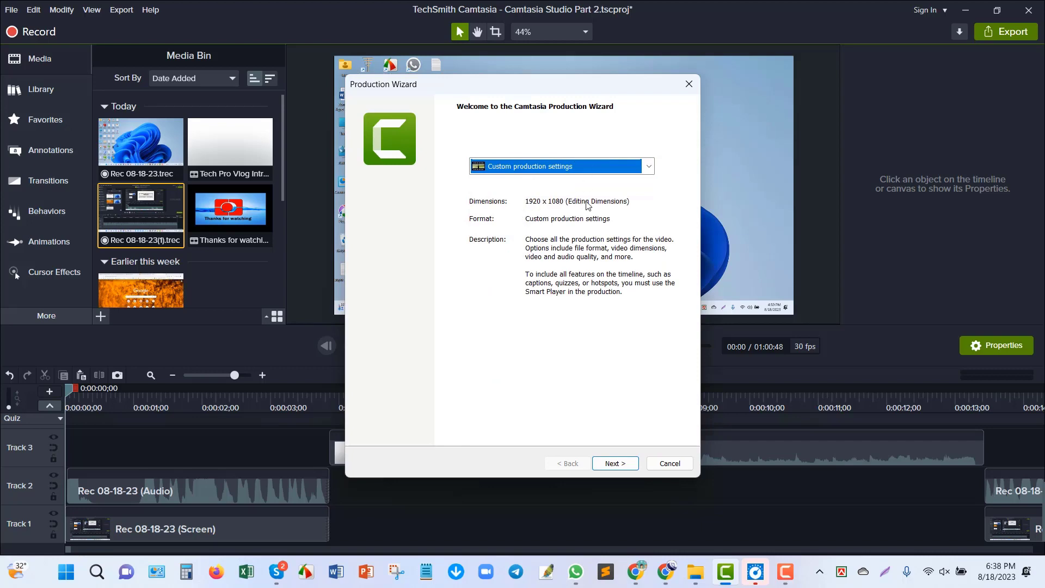
pyautogui.click(616, 463)
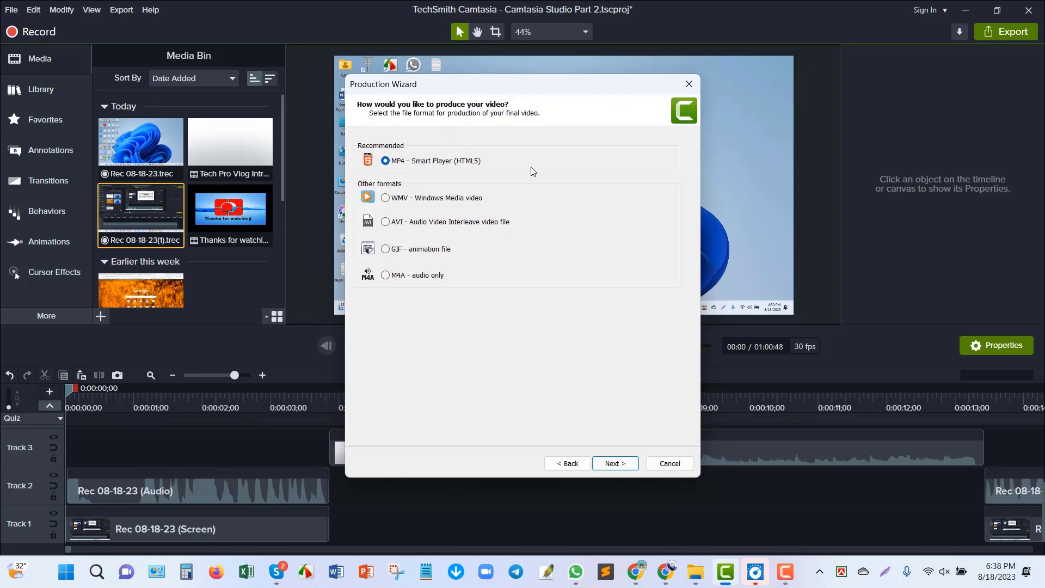
pyautogui.click(627, 464)
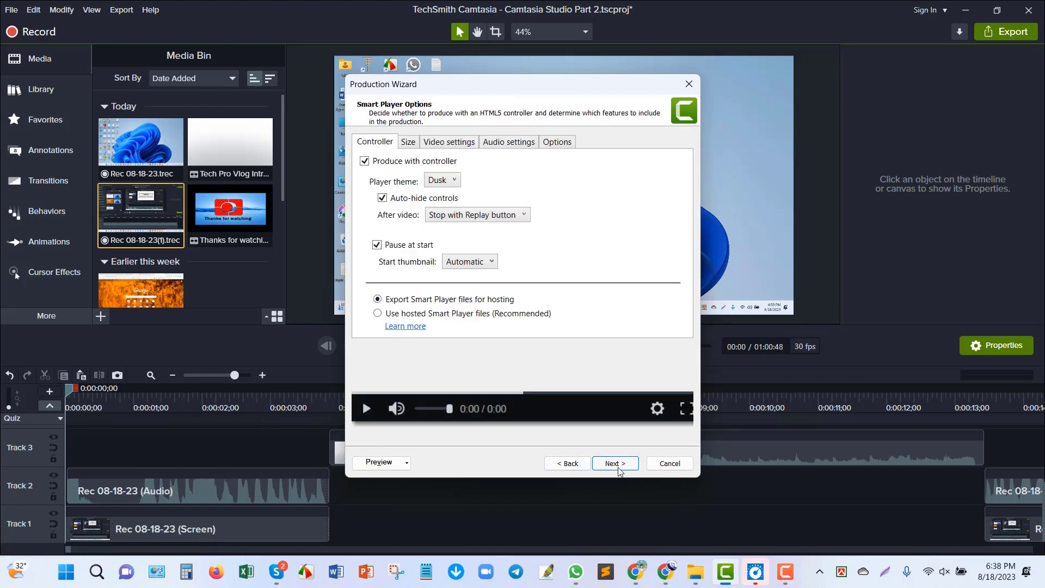
pyautogui.click(620, 466)
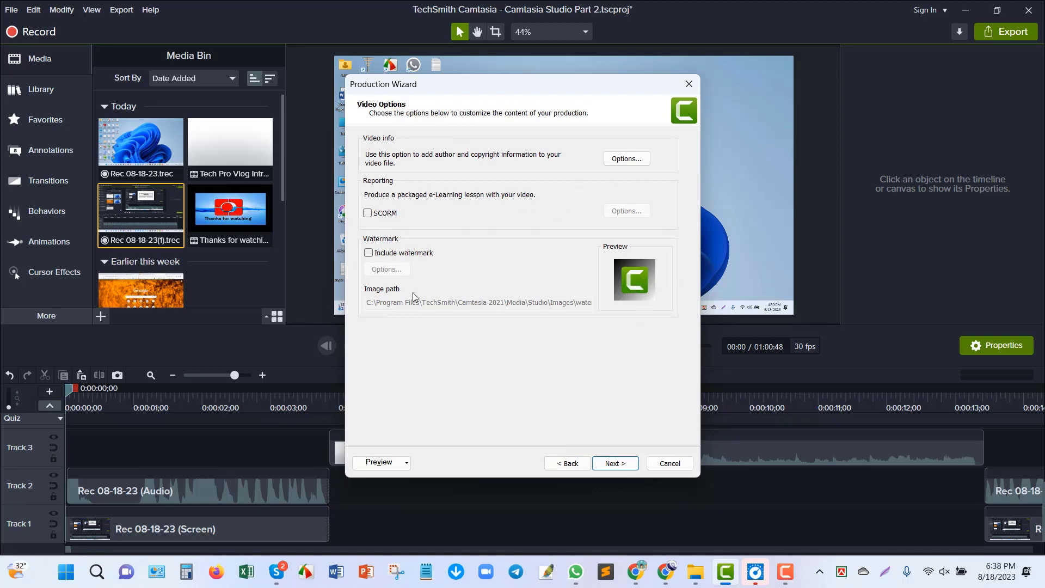
# Include the watermark in the video options, inspect its settings without changing them, and exclude the watermark again
pyautogui.click(370, 254)
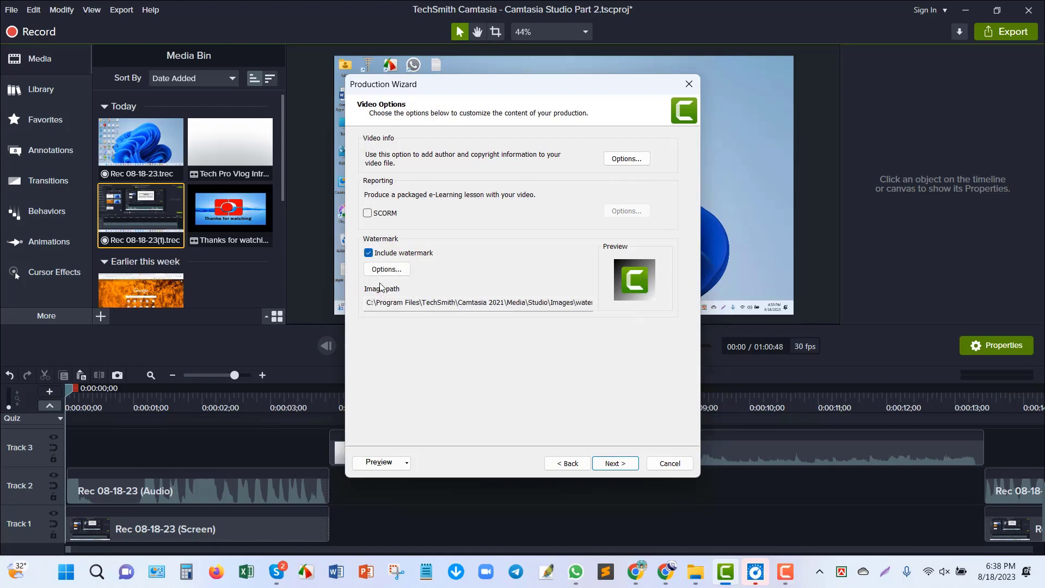
pyautogui.click(387, 269)
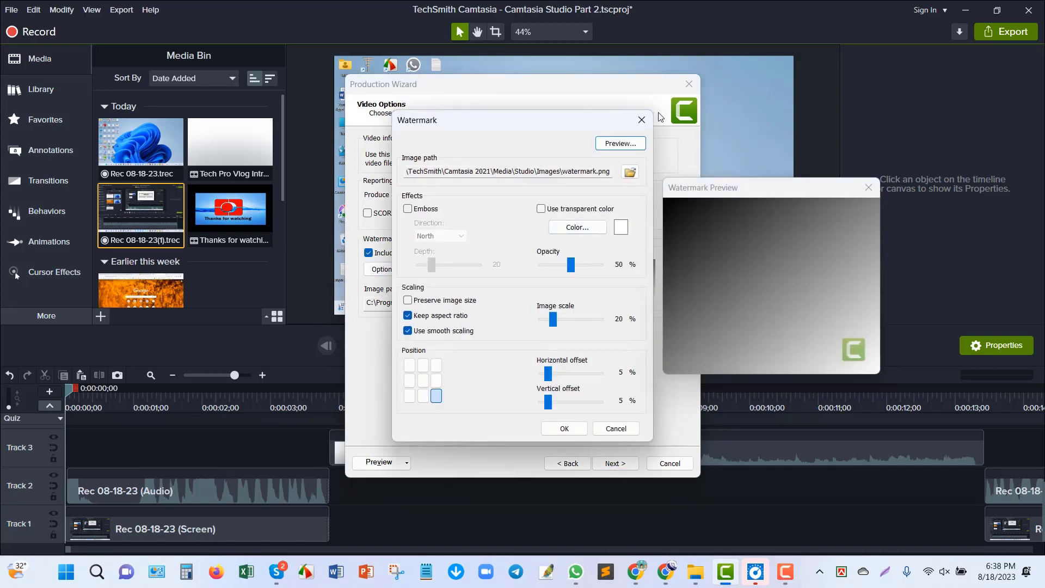
pyautogui.click(642, 119)
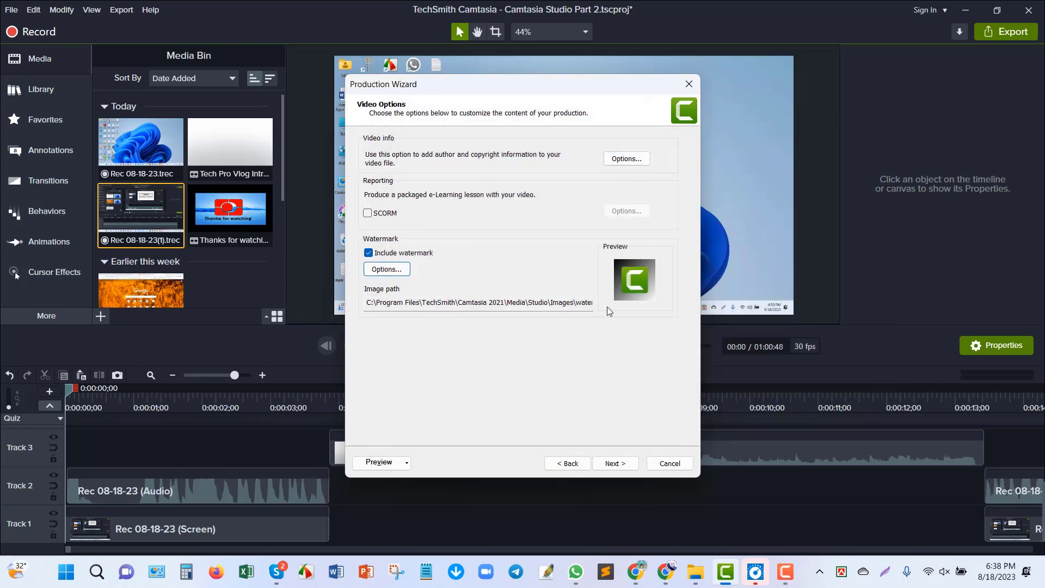
pyautogui.click(374, 256)
# Continue to the output file settings and open the production name for editing
pyautogui.click(618, 464)
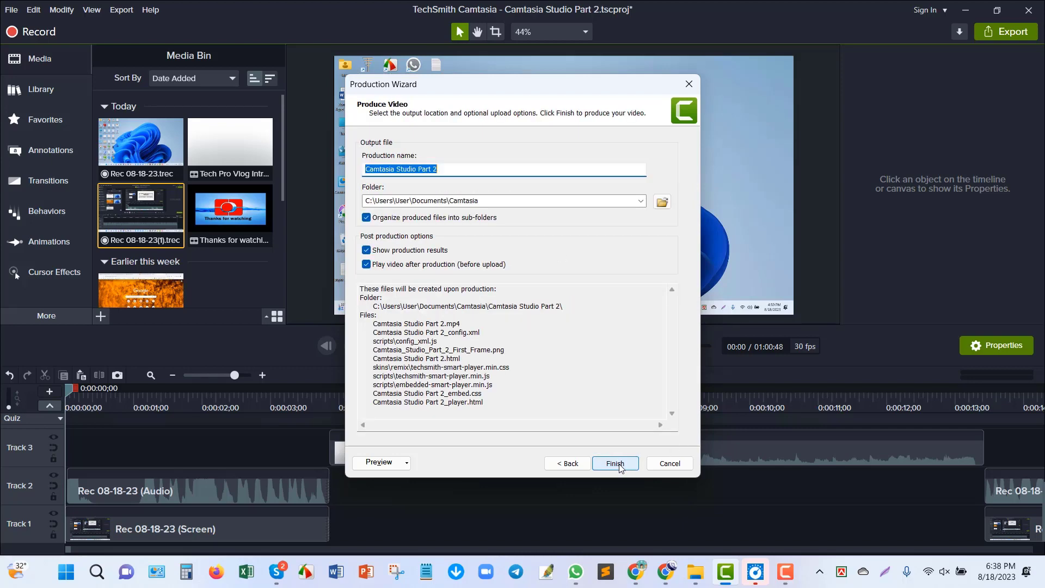
pyautogui.click(451, 168)
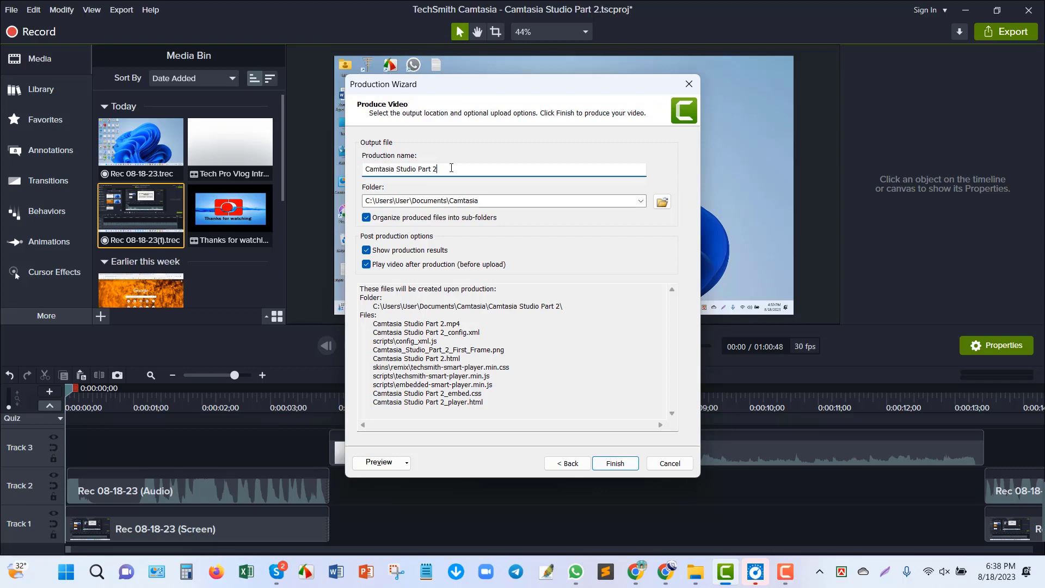